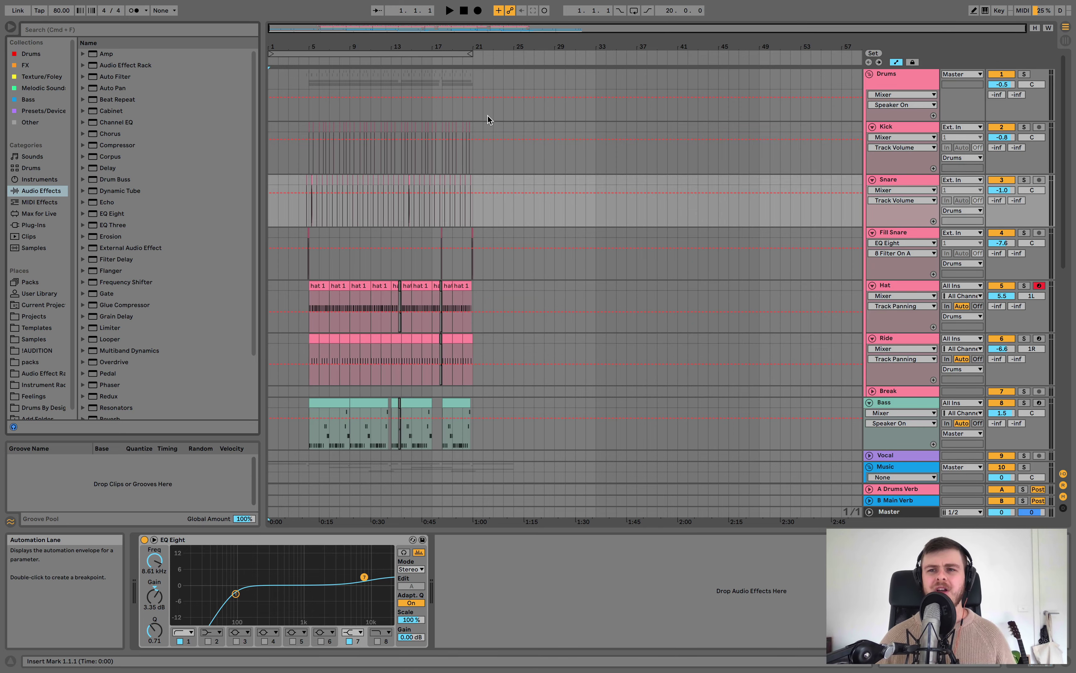
Step: Inspect the snare's enlarged EQ Eight curve and play the full beat from the start
{"action": "double_click", "coordinate": [317, 566]}
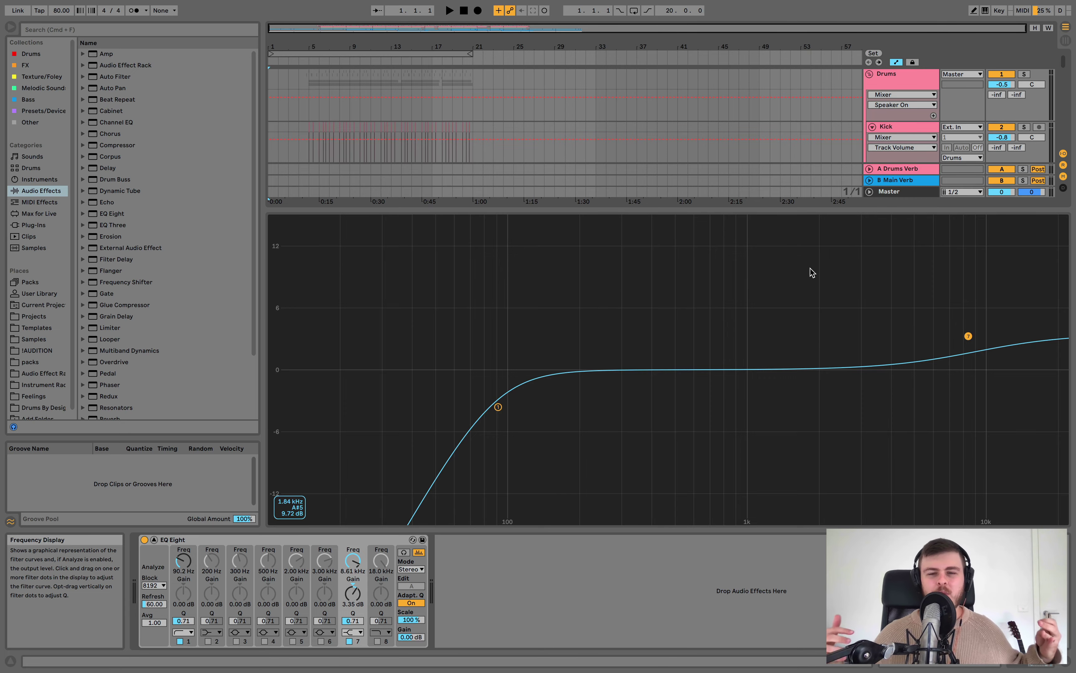
{"action": "left_click", "coordinate": [913, 78]}
{"action": "scroll", "coordinate": [934, 367], "scroll_direction": "down", "scroll_amount": 5}
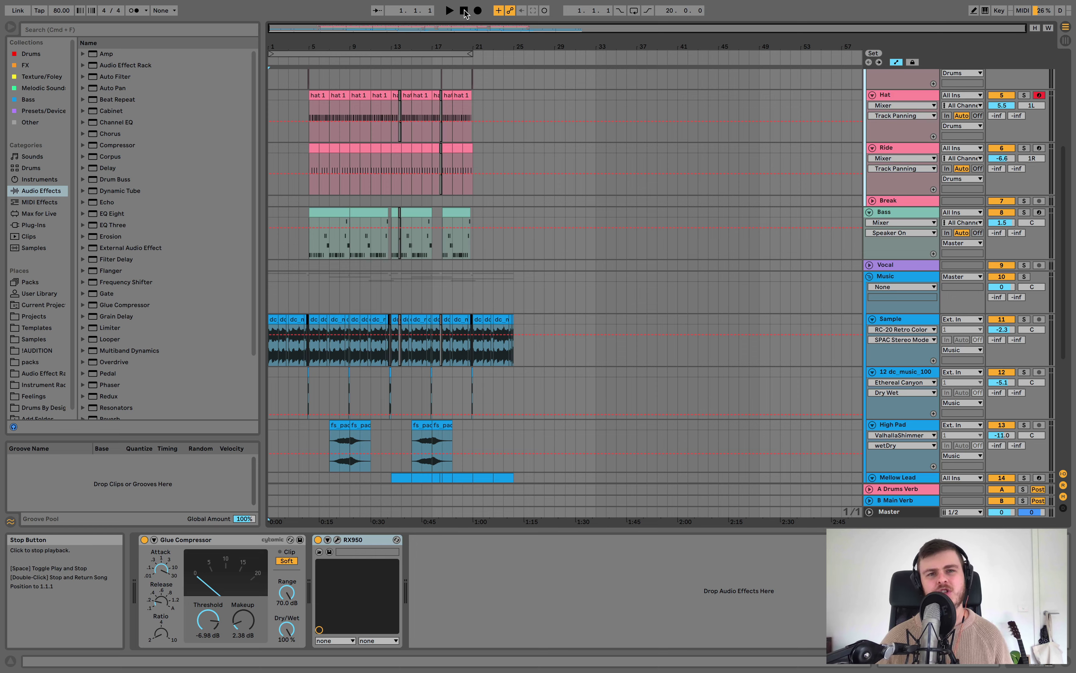
{"action": "key", "text": "space"}
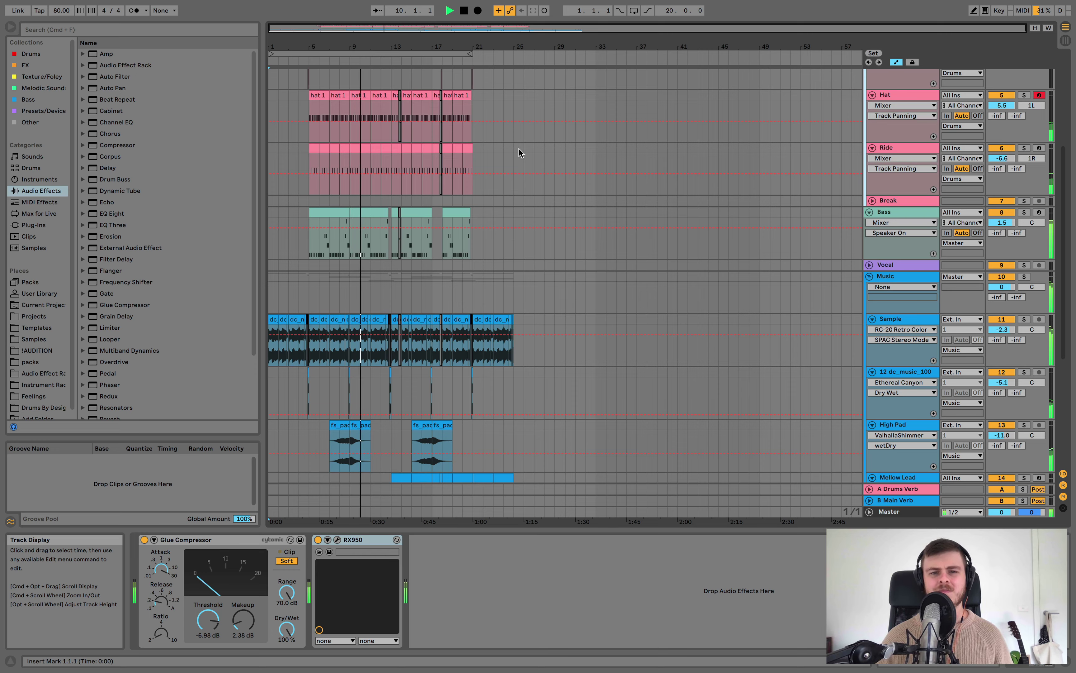
{"action": "key", "text": "space"}
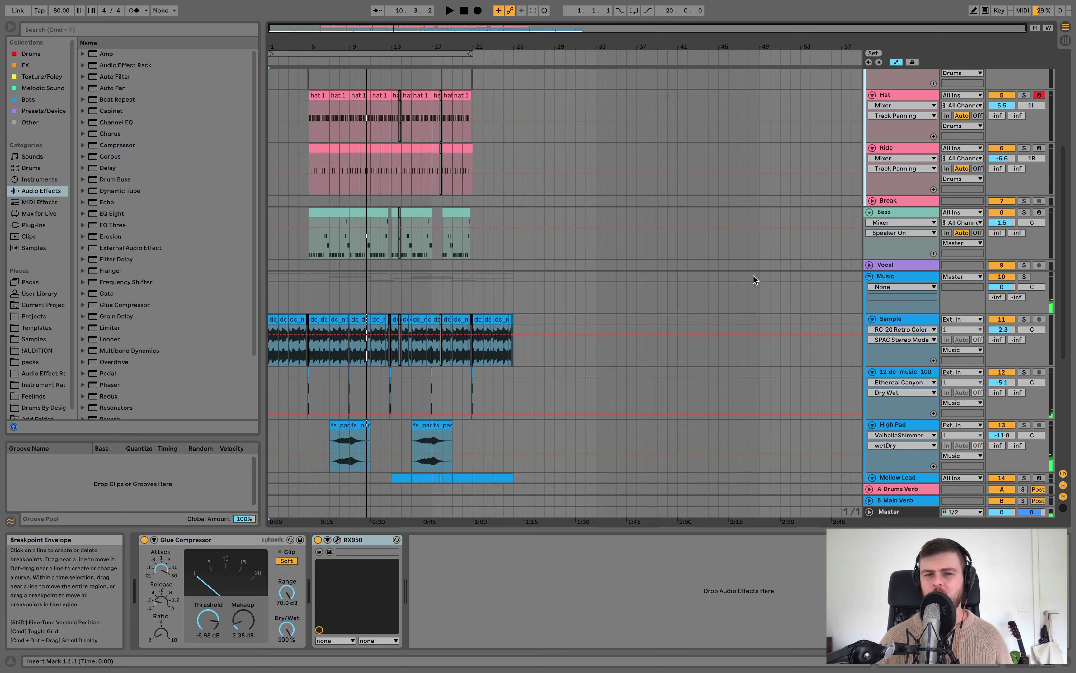
Step: Show the Sample track's devices and mute the High Pad track
{"action": "left_click", "coordinate": [902, 319]}
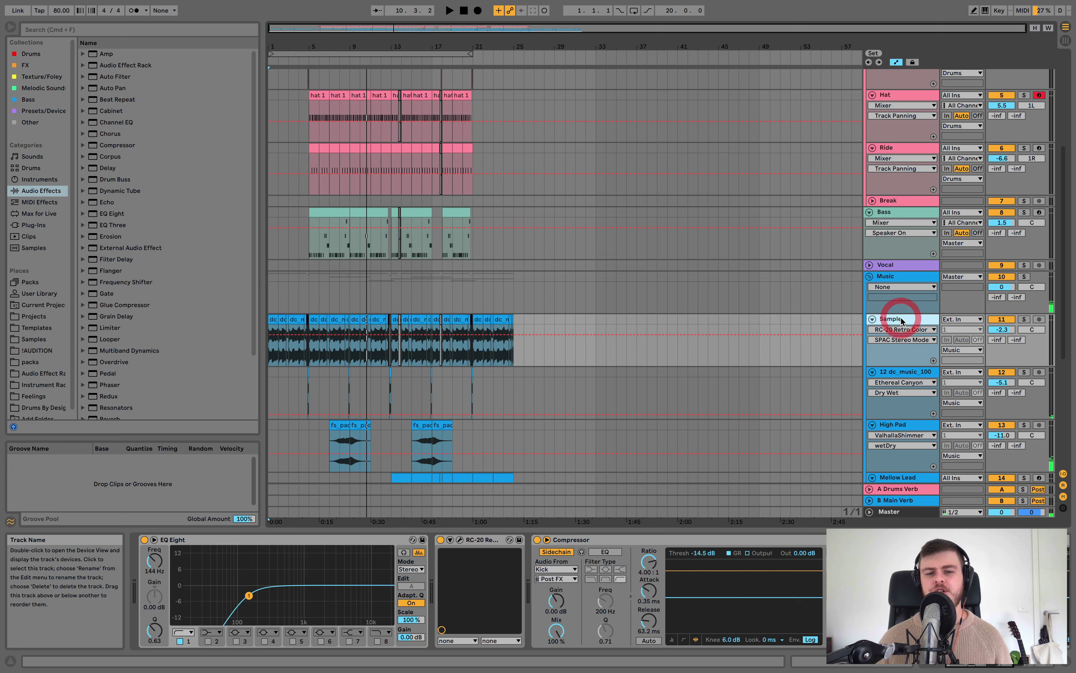
{"action": "scroll", "coordinate": [927, 313], "scroll_direction": "down", "scroll_amount": 3}
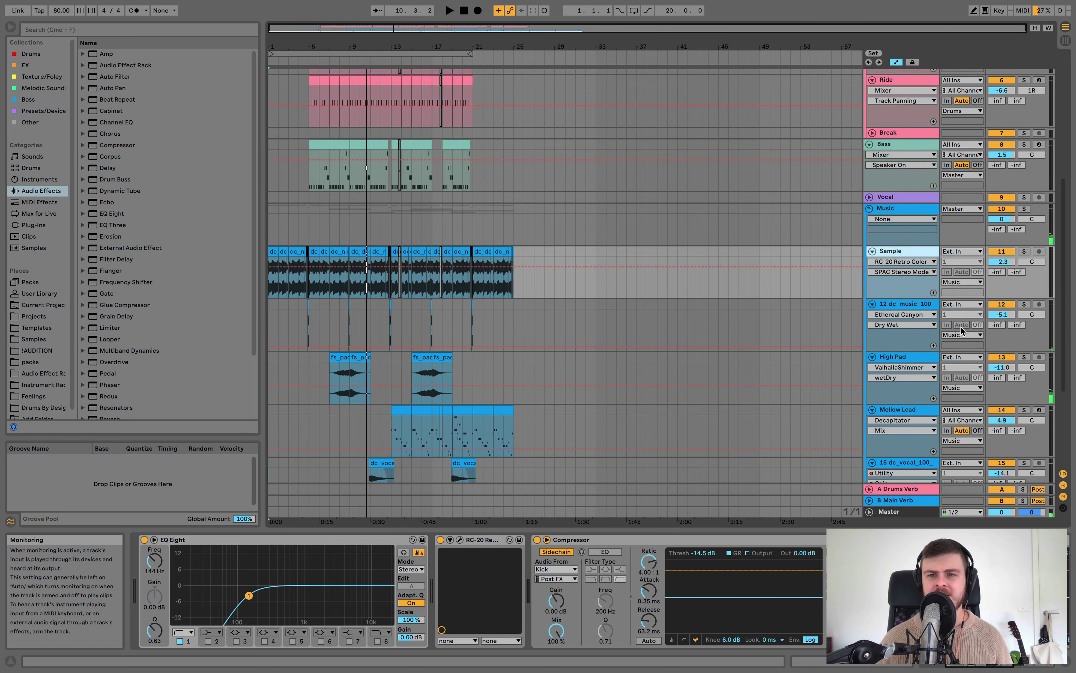
{"action": "left_click", "coordinate": [994, 358]}
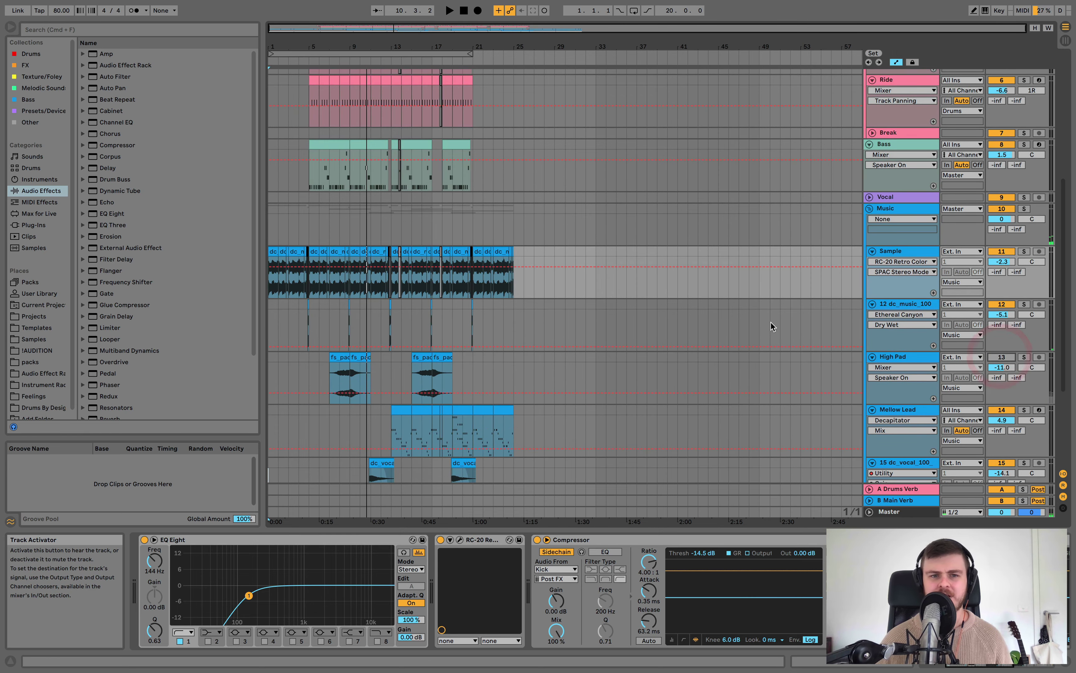
Step: Solo the Sample track and play it from bar 5 with its EQ Eight spectrum enlarged
{"action": "double_click", "coordinate": [326, 258]}
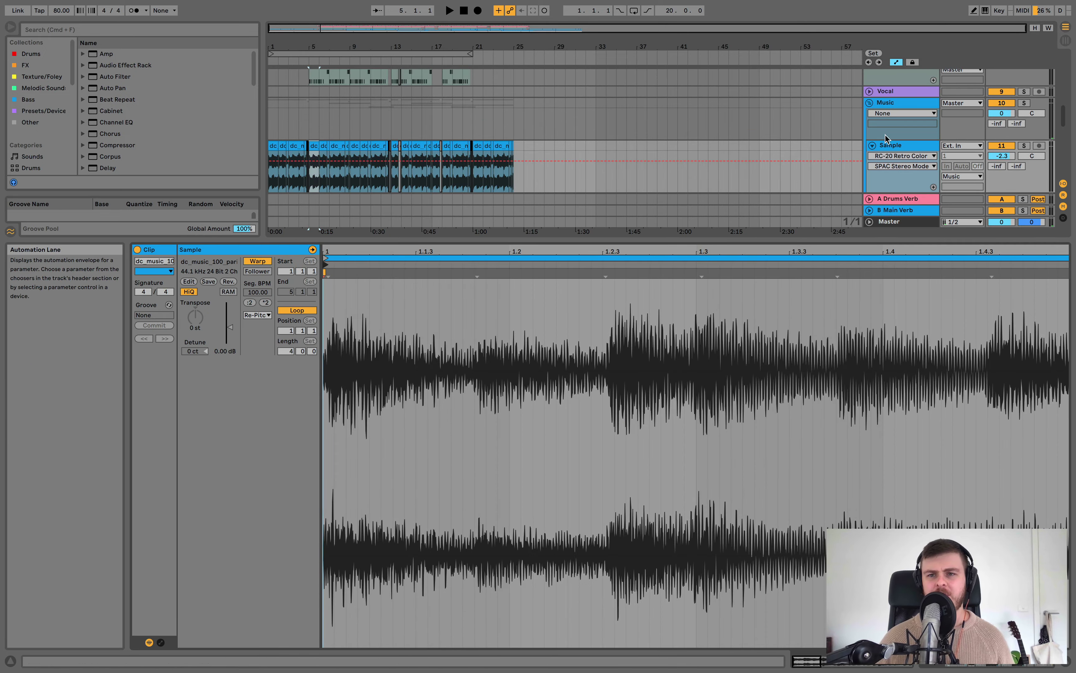
{"action": "double_click", "coordinate": [901, 145]}
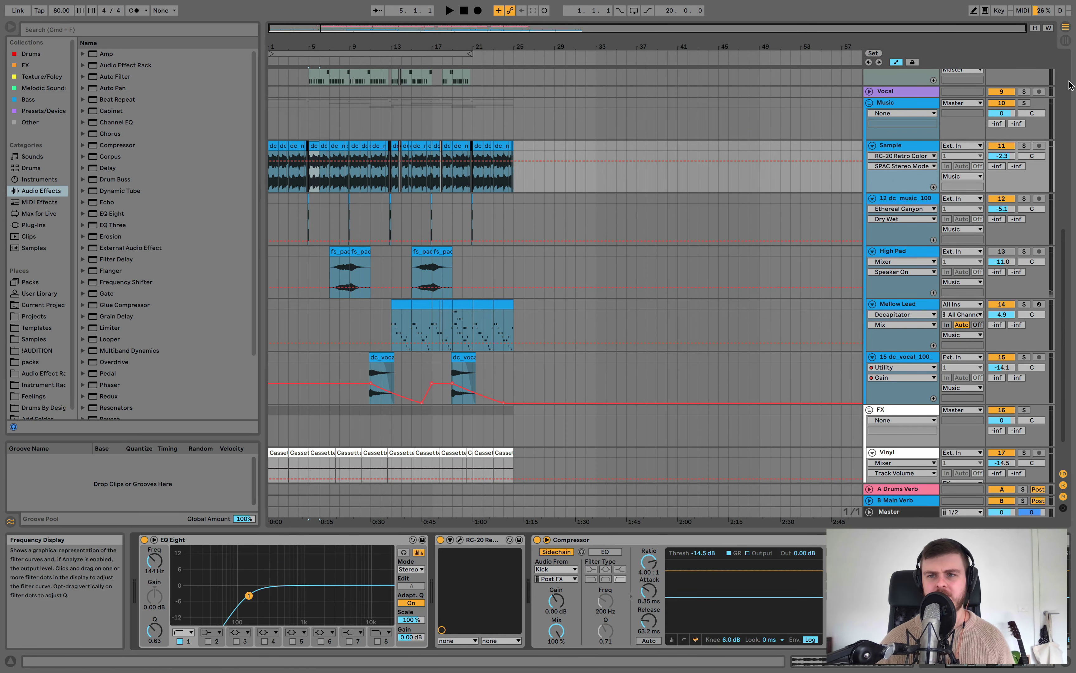
{"action": "left_click", "coordinate": [1024, 145]}
{"action": "key", "text": "space"}
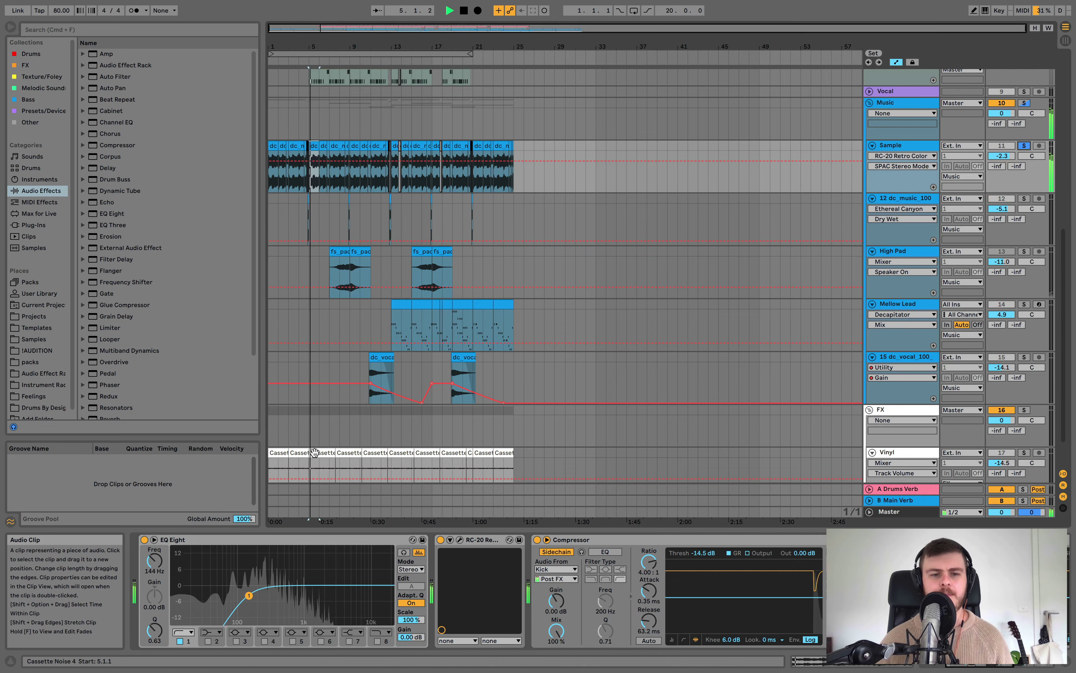
{"action": "left_click", "coordinate": [300, 561]}
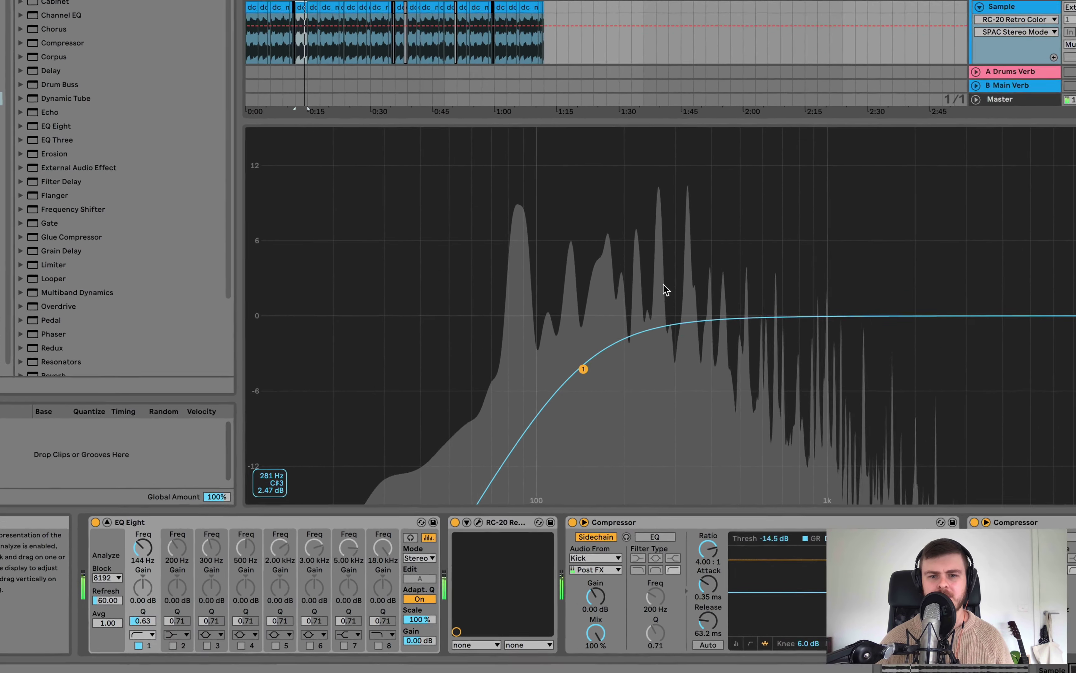
{"action": "key", "text": "space"}
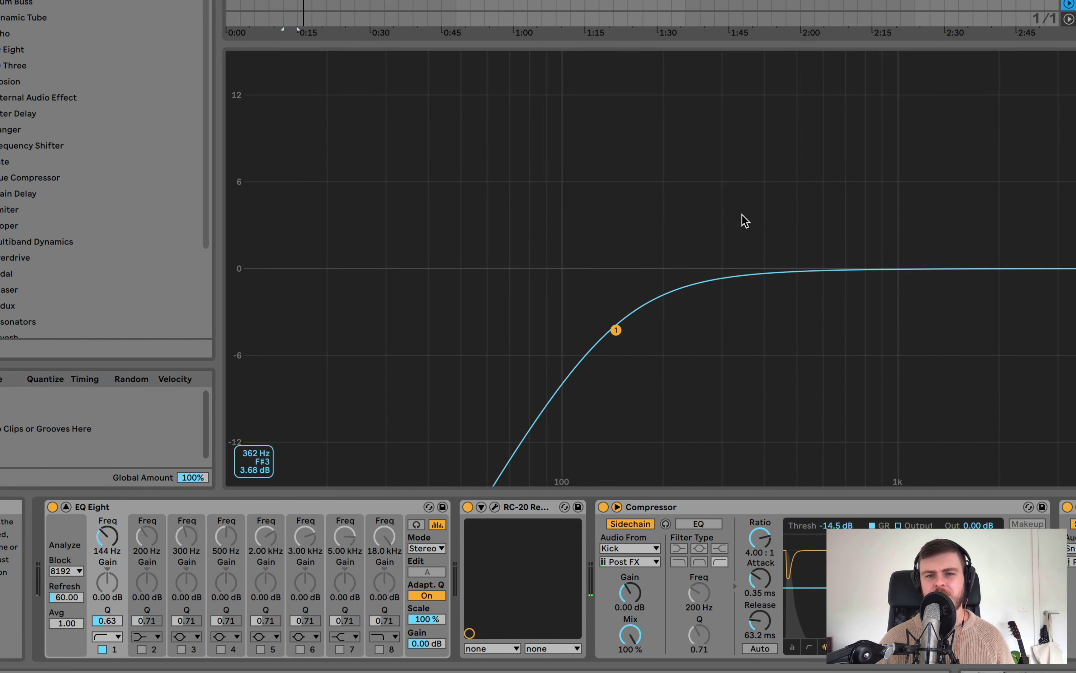
Step: Audition the sample's low mids by sweeping EQ band 5 down to about 235 Hz in audition mode, and switch the band off
{"action": "left_click", "coordinate": [260, 649]}
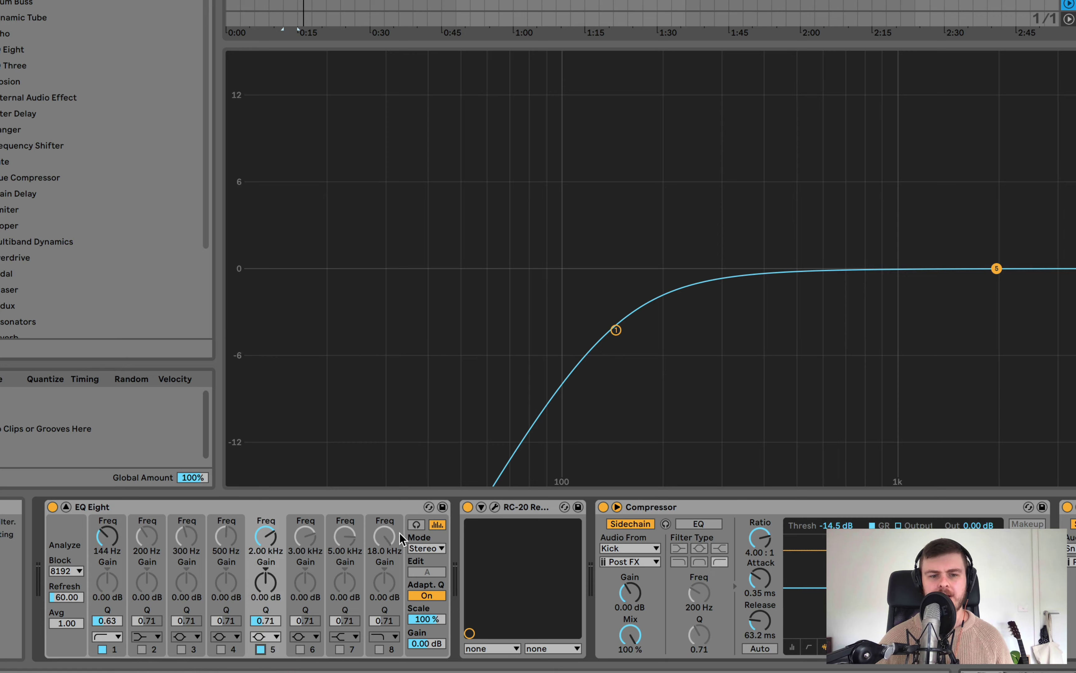
{"action": "left_click", "coordinate": [417, 524]}
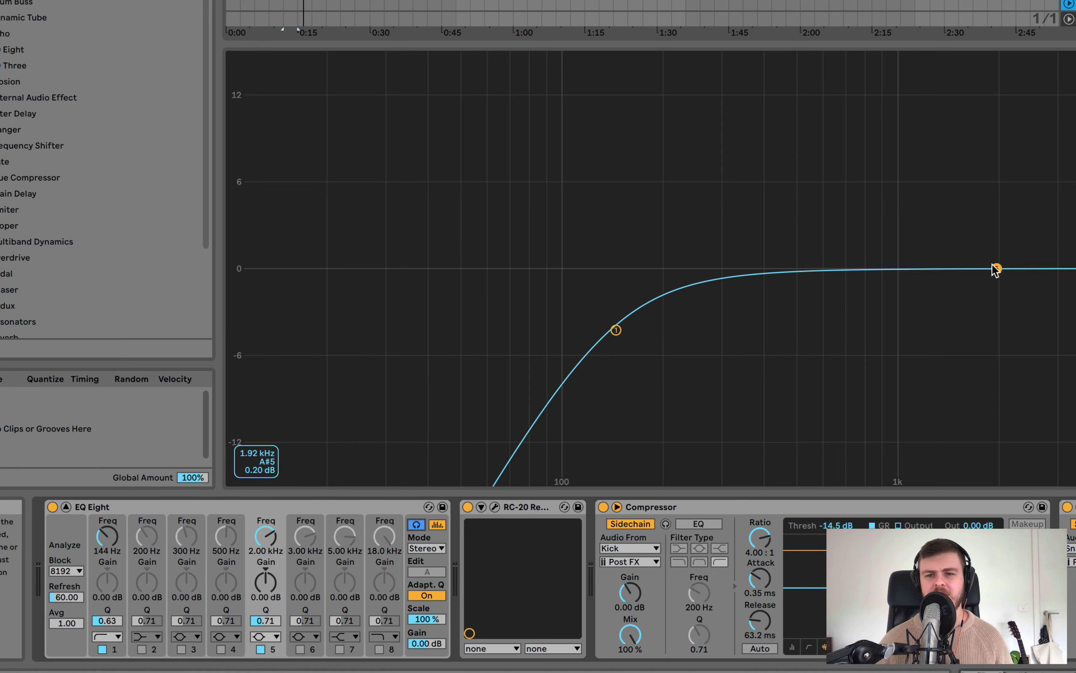
{"action": "left_click_drag", "start_coordinate": [995, 268], "coordinate": [688, 252]}
{"action": "key", "text": "space"}
{"action": "left_click", "coordinate": [261, 649]}
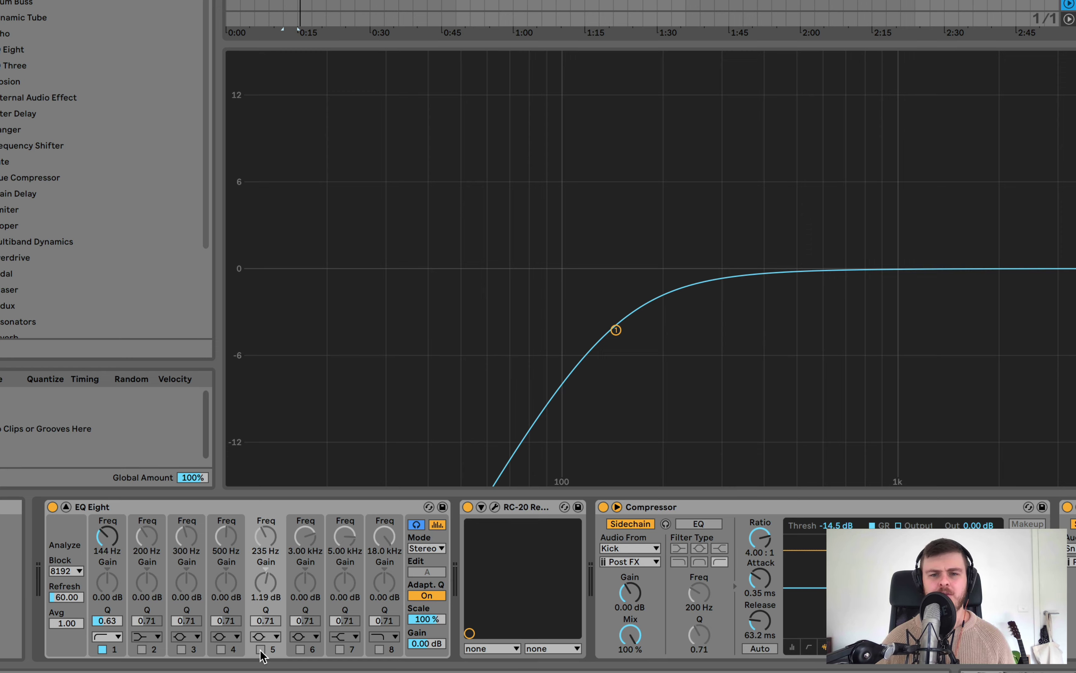
Step: Try the steeper x4 low cut on the sample's EQ band 1, raised to about 270 Hz during playback, and undo it
{"action": "left_click", "coordinate": [108, 637]}
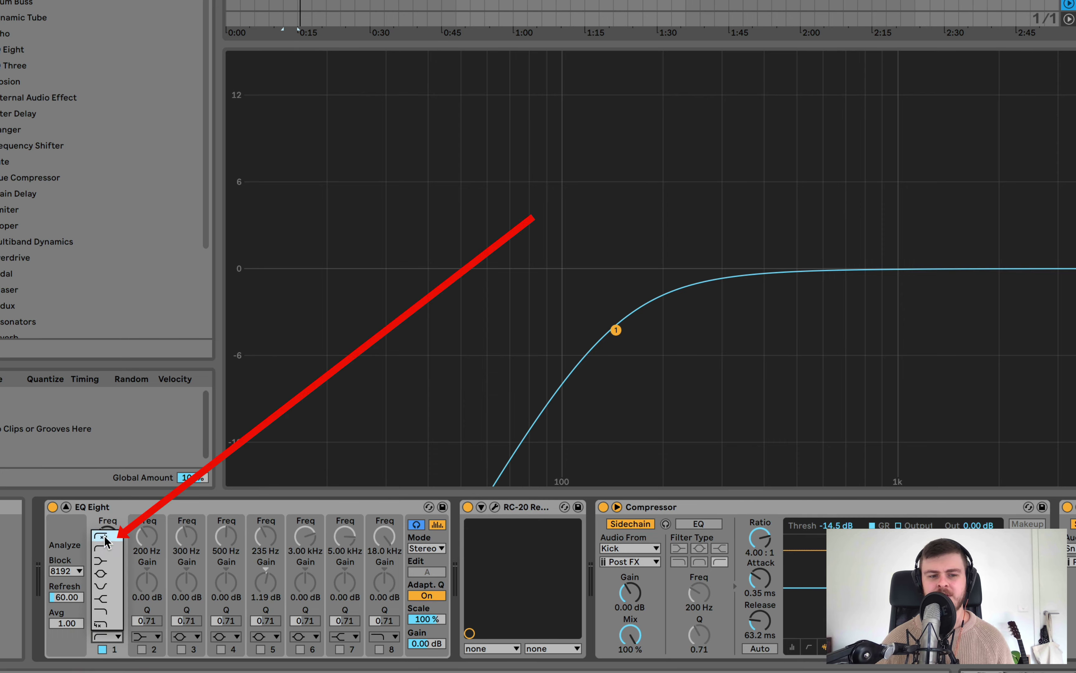
{"action": "left_click", "coordinate": [118, 540]}
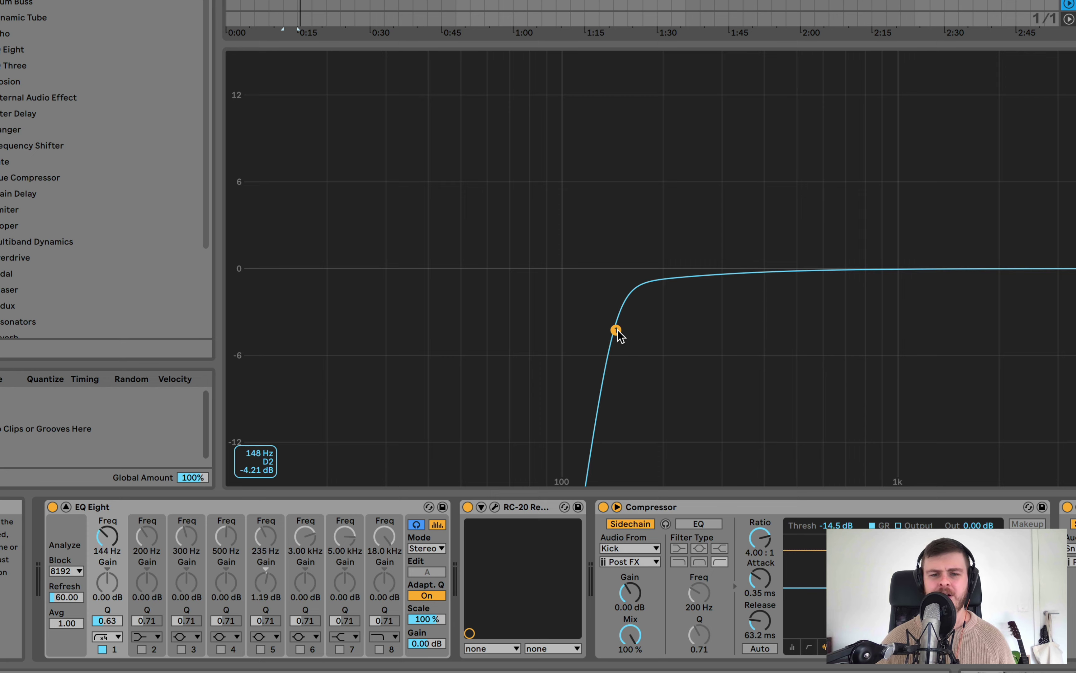
{"action": "left_click_drag", "start_coordinate": [620, 334], "coordinate": [621, 330]}
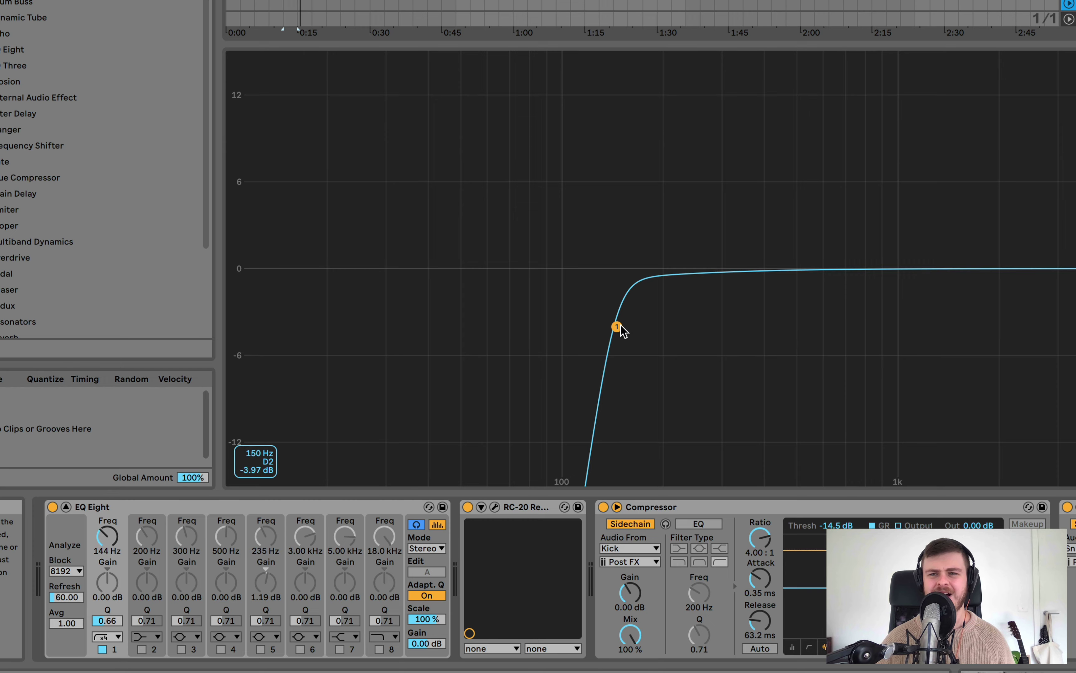
{"action": "key", "text": "space"}
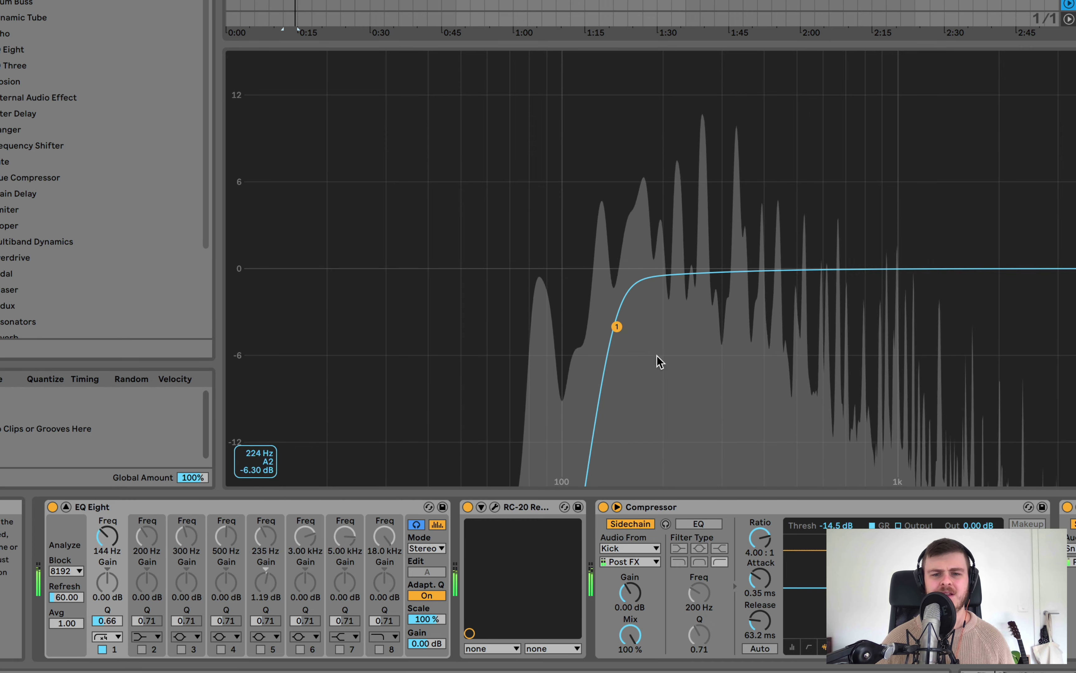
{"action": "left_click_drag", "start_coordinate": [618, 327], "coordinate": [708, 327]}
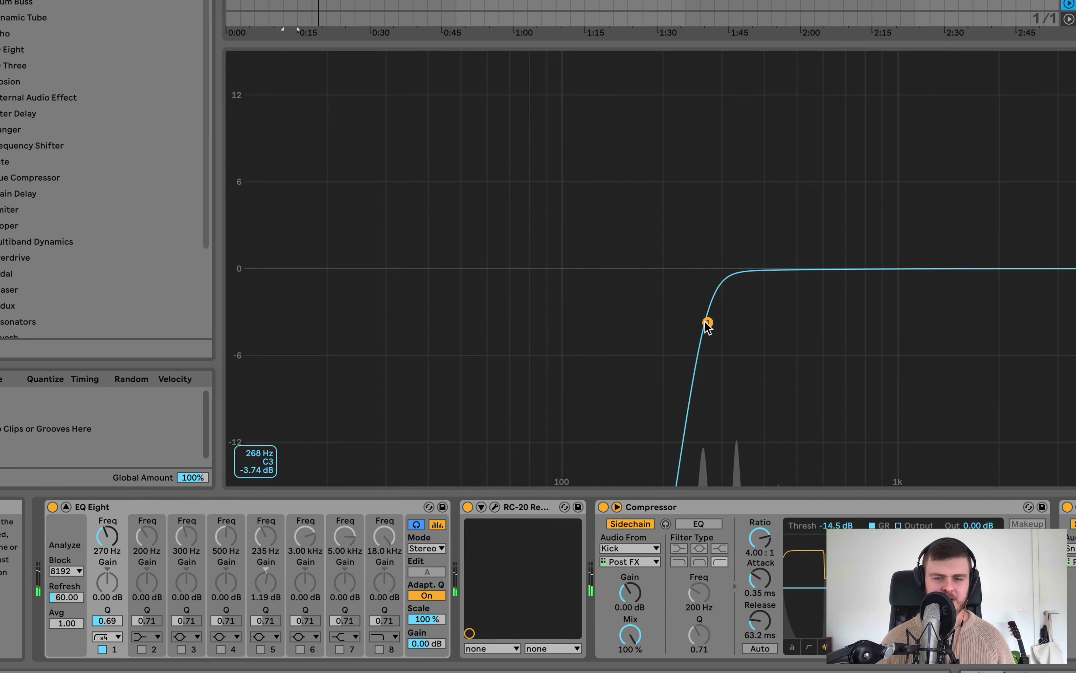
{"action": "key", "text": "ctrl+z"}
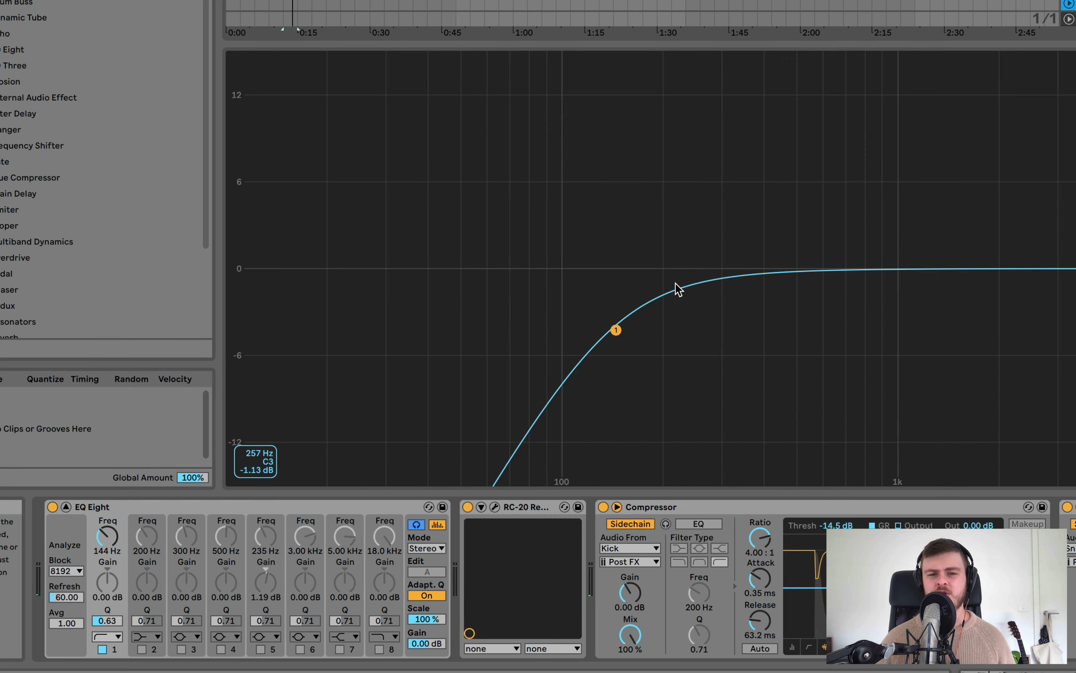
Step: Try raising the sample's gentle low cut to about 232 Hz during playback, and undo it
{"action": "left_click_drag", "start_coordinate": [615, 330], "coordinate": [687, 330]}
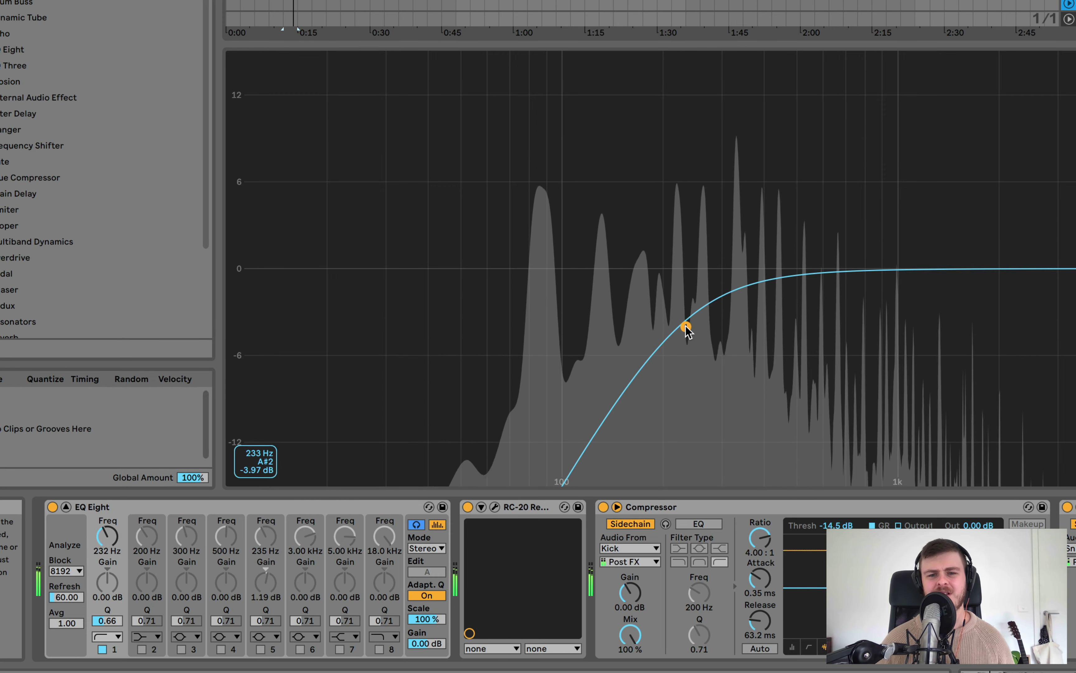
{"action": "key", "text": "ctrl+z"}
{"action": "key", "text": "space"}
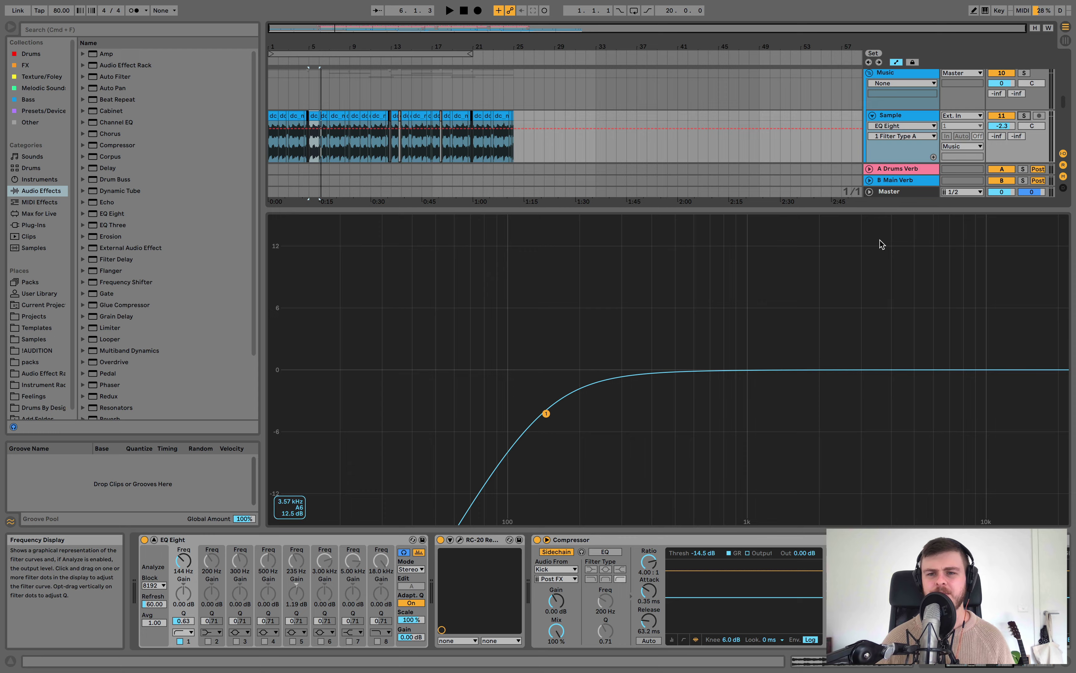
Step: Collapse the enlarged EQ display and play the full mix from bar 5 to hear the sample with the drums and bass
{"action": "left_click", "coordinate": [879, 241]}
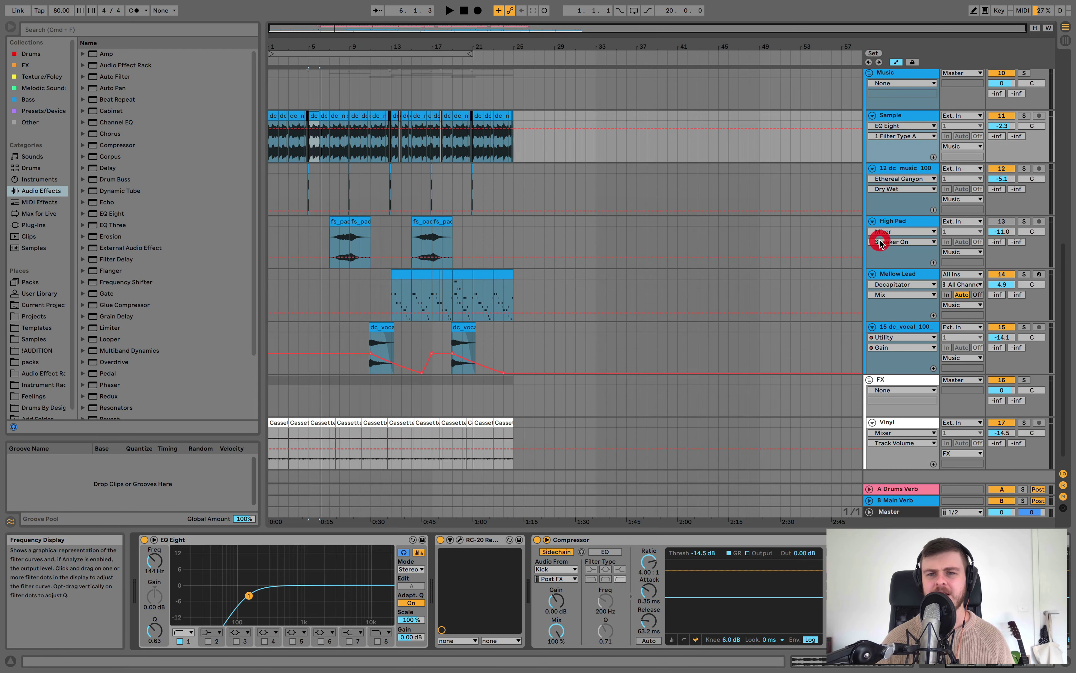
{"action": "key", "text": "space"}
{"action": "scroll", "coordinate": [543, 210], "scroll_direction": "up", "scroll_amount": 6}
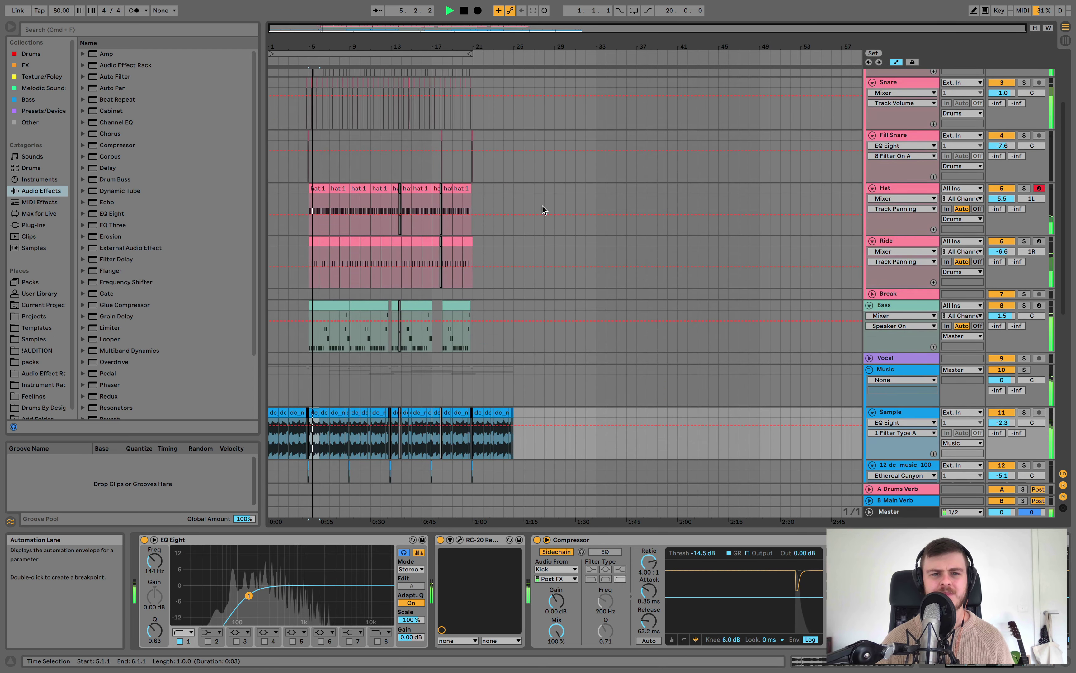
{"action": "scroll", "coordinate": [542, 210], "scroll_direction": "up", "scroll_amount": 5}
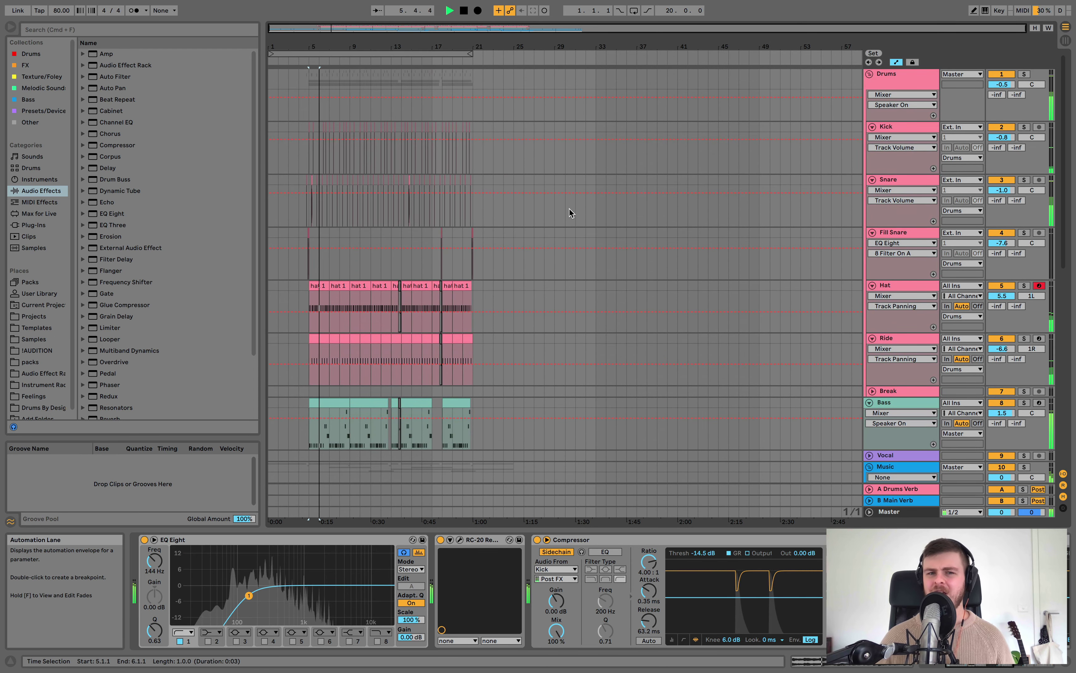
{"action": "key", "text": "space"}
Step: Enable band 5 in the Snare track's EQ Eight and boost about 6.4 dB around 245 Hz during playback
{"action": "left_click", "coordinate": [907, 180]}
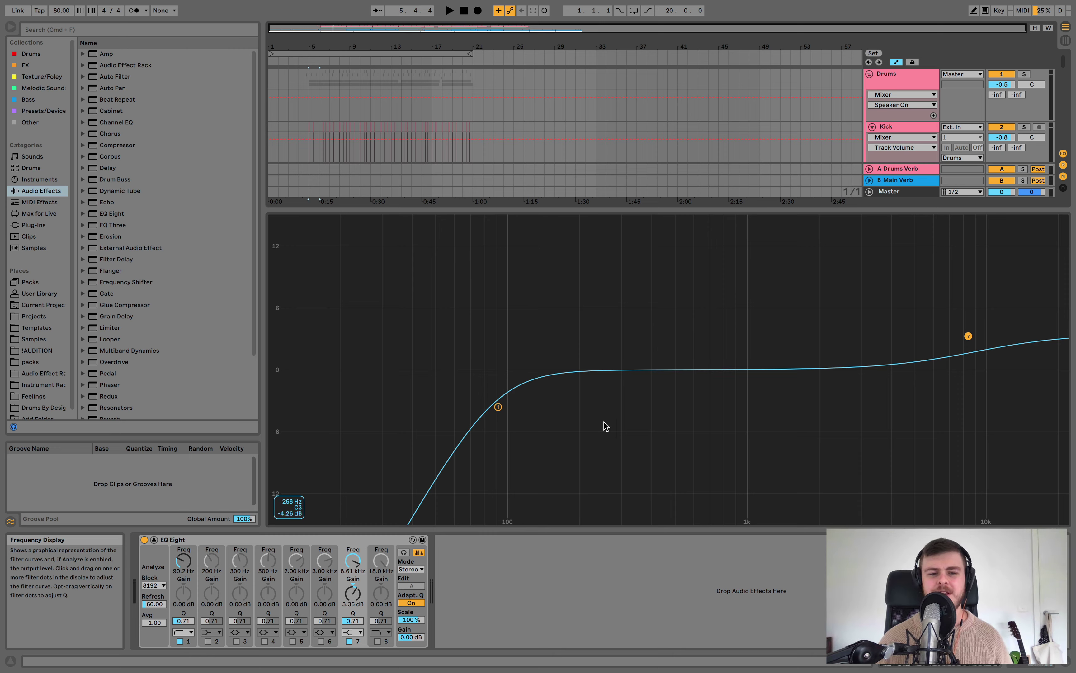
{"action": "left_click", "coordinate": [292, 641]}
{"action": "key", "text": "space"}
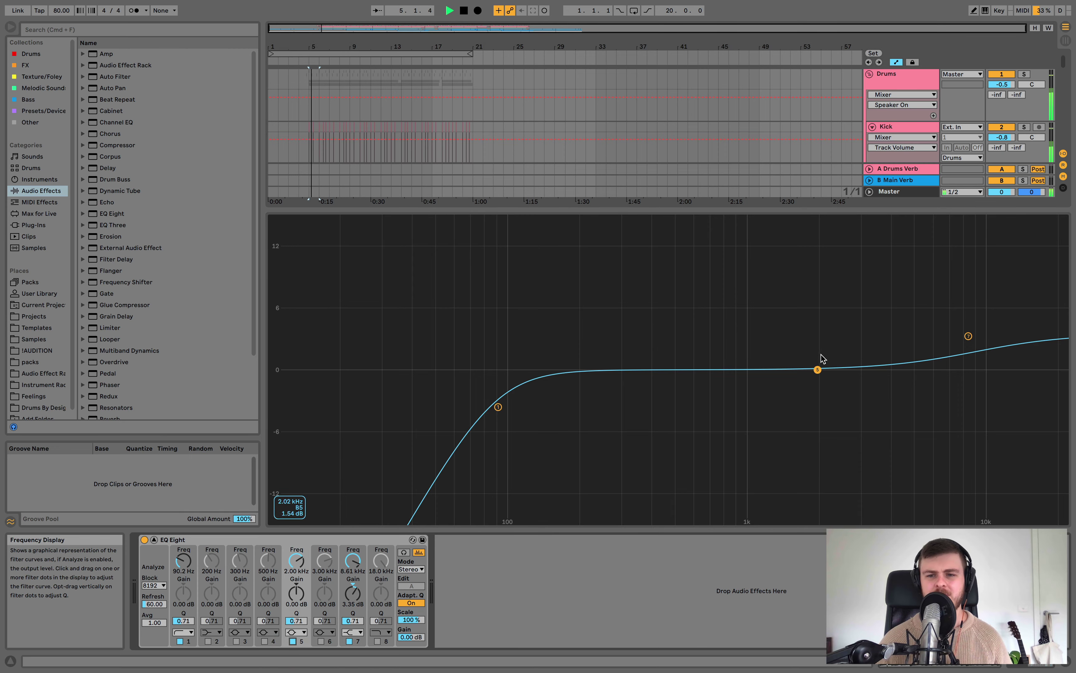
{"action": "left_click_drag", "start_coordinate": [817, 369], "coordinate": [602, 307]}
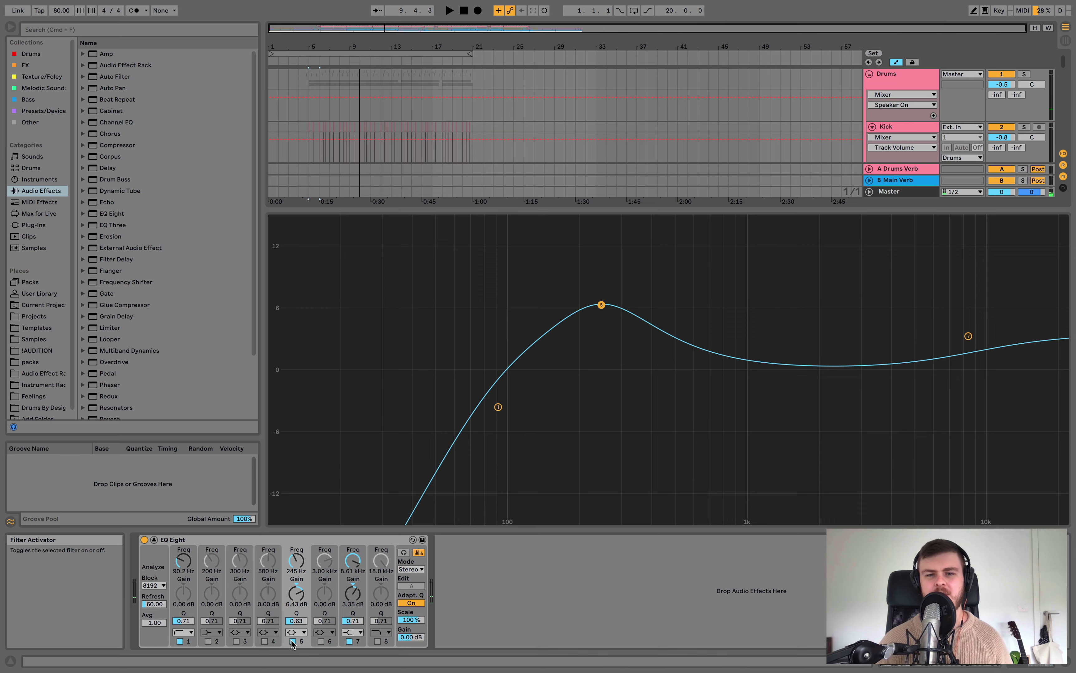
Step: Compare the snare with EQ band 5 off and on during playback
{"action": "left_click", "coordinate": [292, 642]}
{"action": "key", "text": "space"}
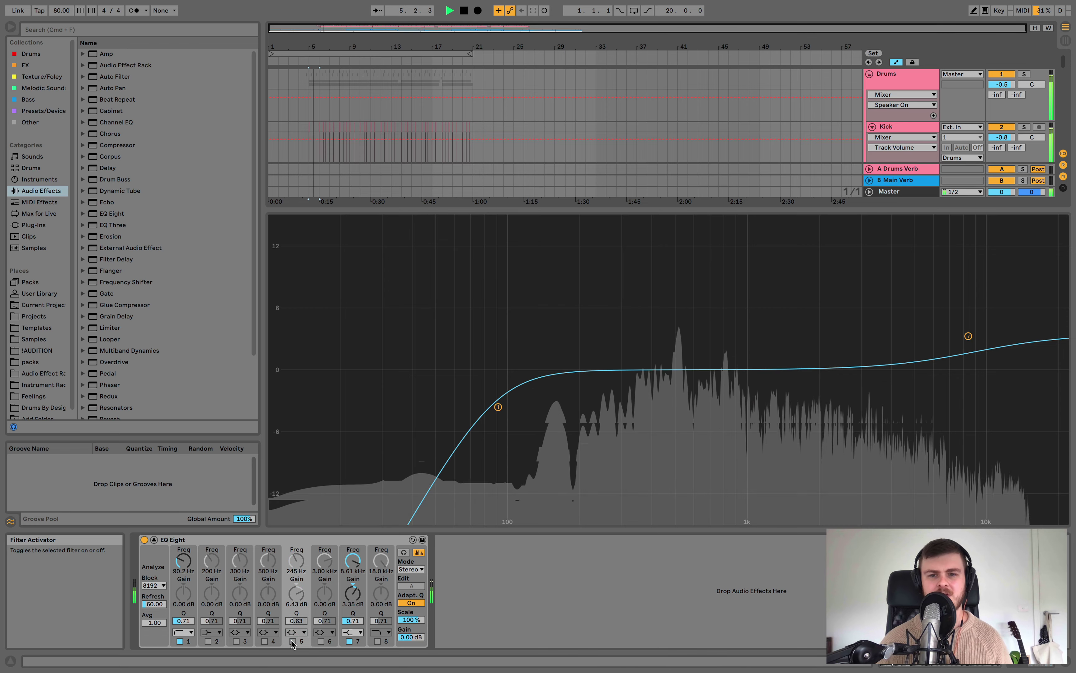
{"action": "left_click", "coordinate": [292, 641]}
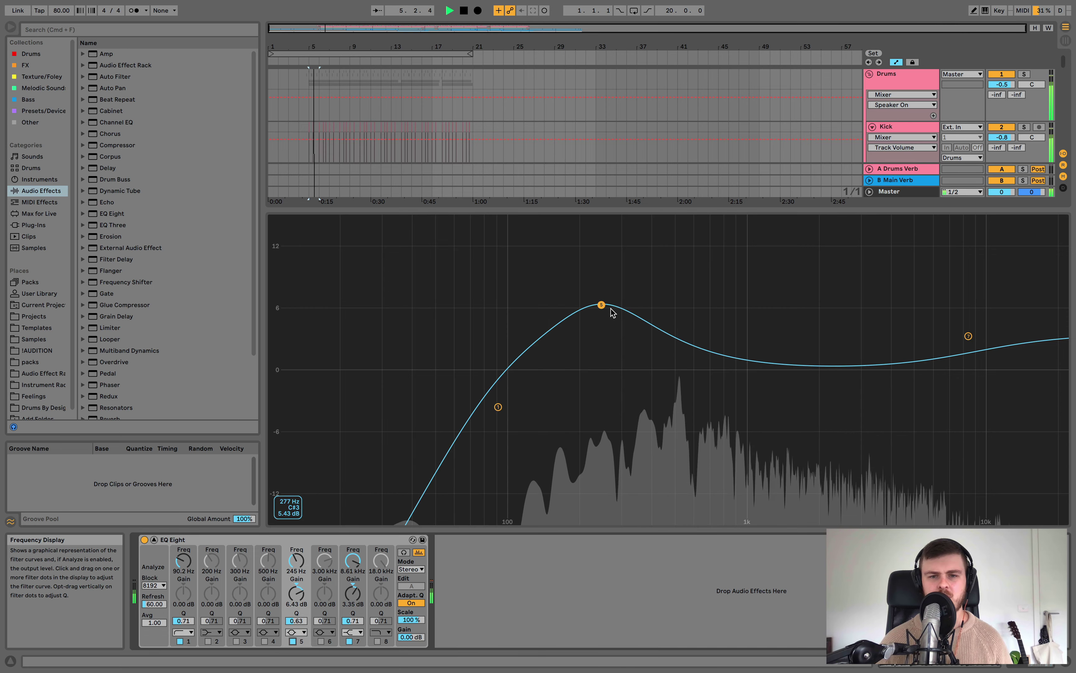
Step: Widen the snare's band 5 boost to a Q of 0.41 at about 264 Hz, compare it bypassed, and set its gain to 6.90 dB
{"action": "left_click_drag", "start_coordinate": [601, 305], "coordinate": [609, 295]}
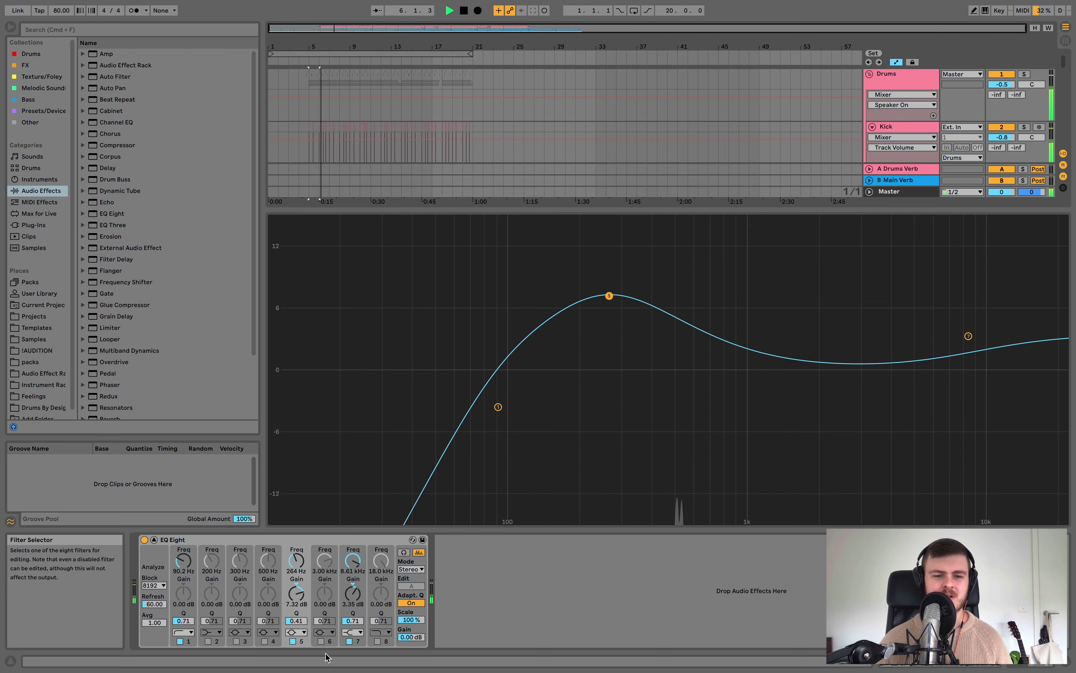
{"action": "left_click", "coordinate": [292, 641]}
{"action": "left_click", "coordinate": [293, 641]}
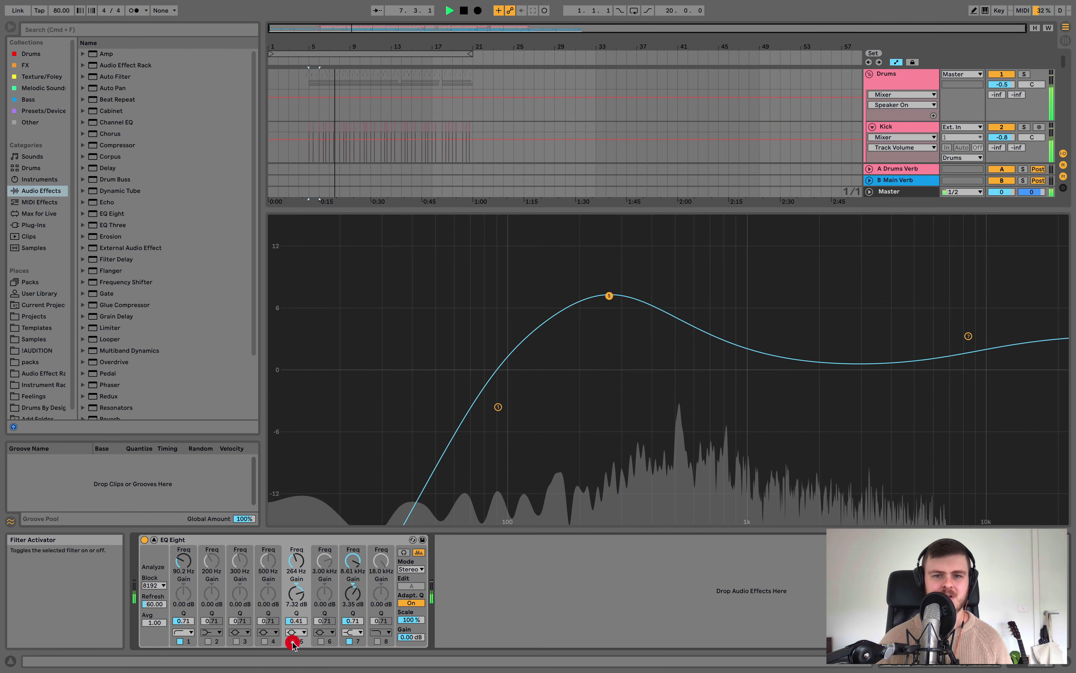
{"action": "key", "text": "space"}
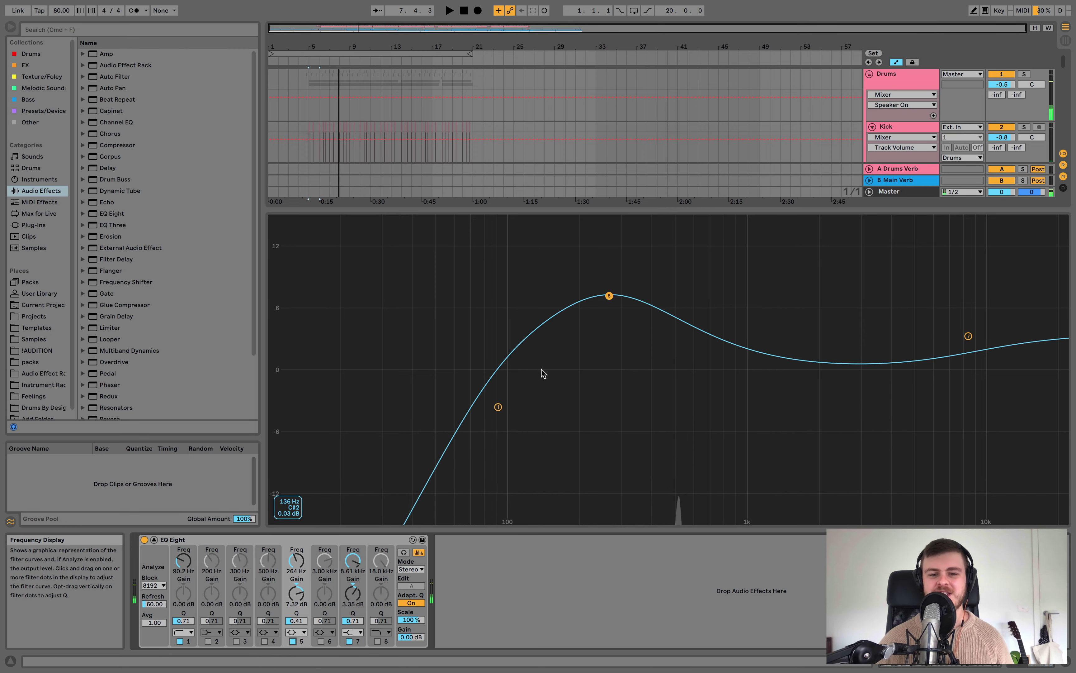
{"action": "left_click_drag", "start_coordinate": [296, 593], "coordinate": [296, 595]}
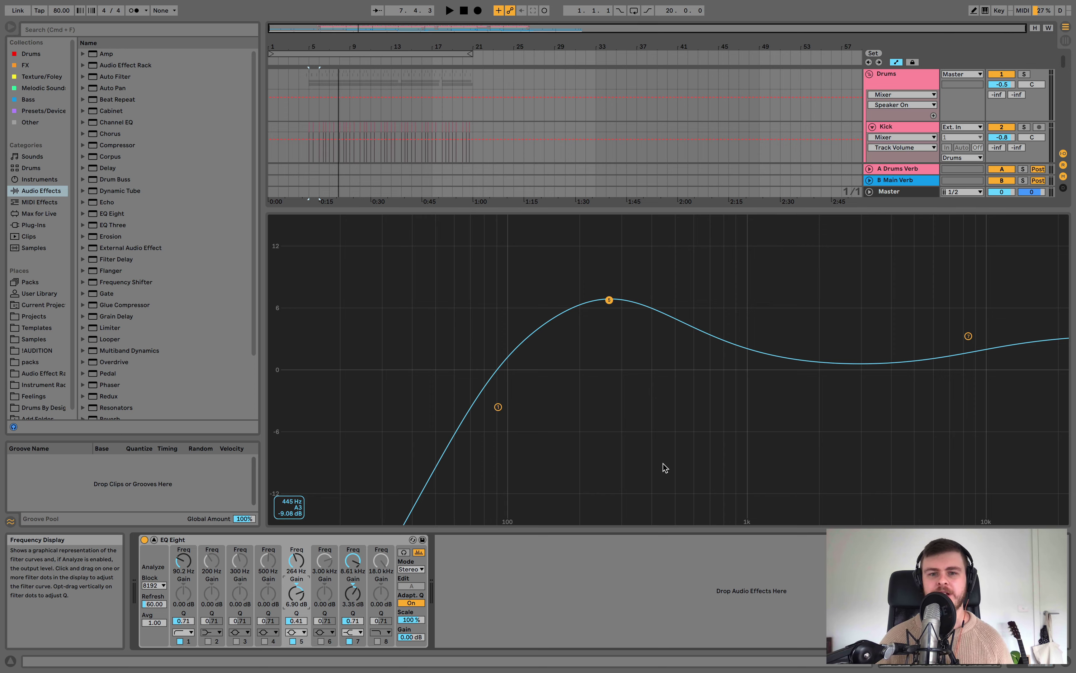
Step: Collapse the enlarged snare EQ display, solo the Sample track and open its RC-20 Retro Color plug-in
{"action": "left_click", "coordinate": [663, 465]}
{"action": "left_click", "coordinate": [663, 465]}
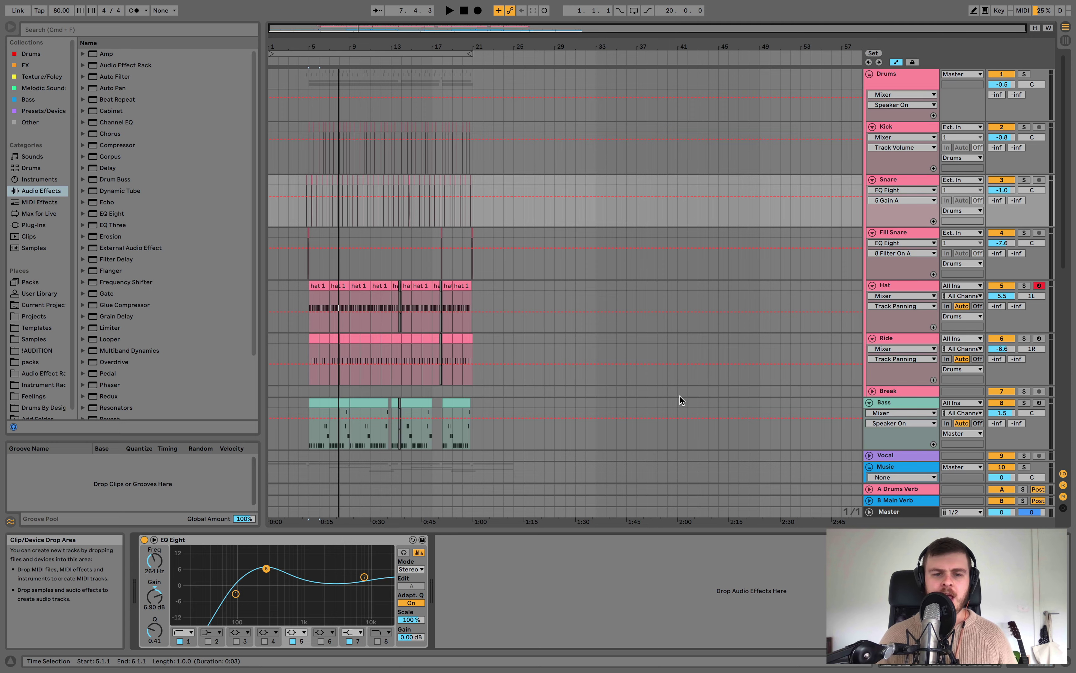
{"action": "scroll", "coordinate": [680, 396], "scroll_direction": "down", "scroll_amount": 5}
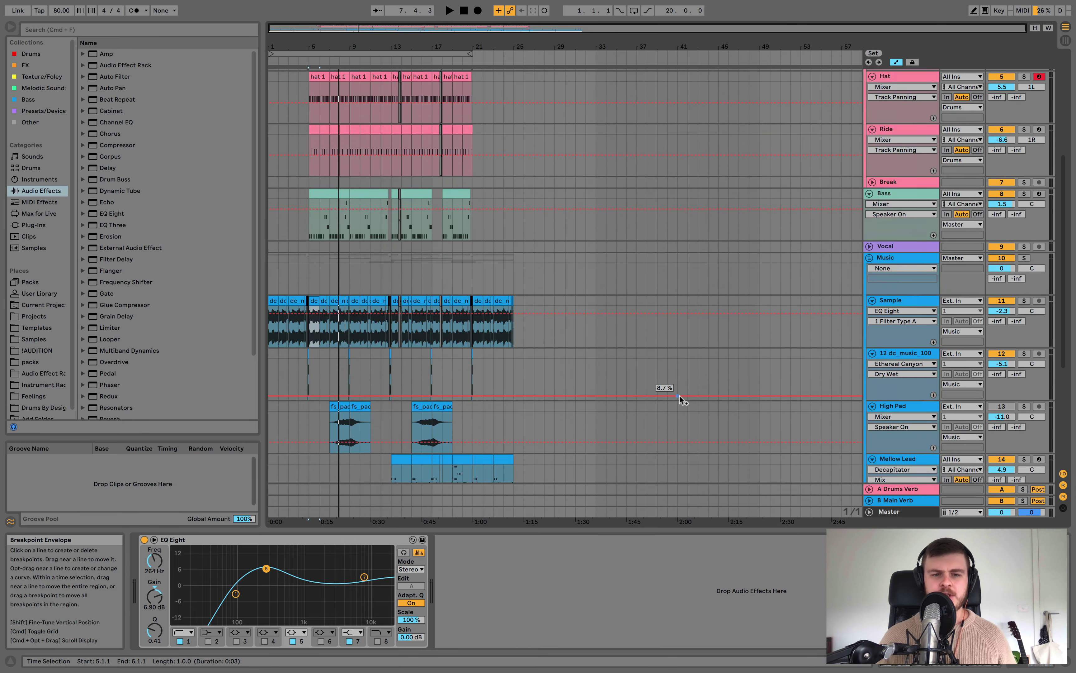
{"action": "left_click", "coordinate": [917, 301]}
{"action": "left_click", "coordinate": [1023, 301]}
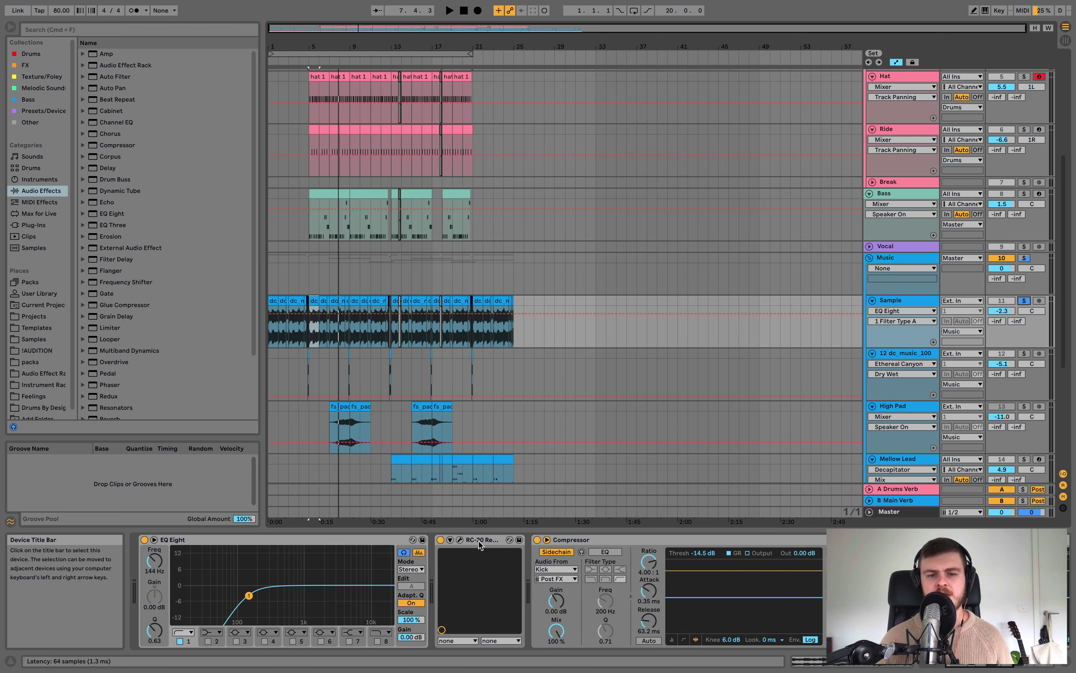
{"action": "left_click", "coordinate": [460, 541]}
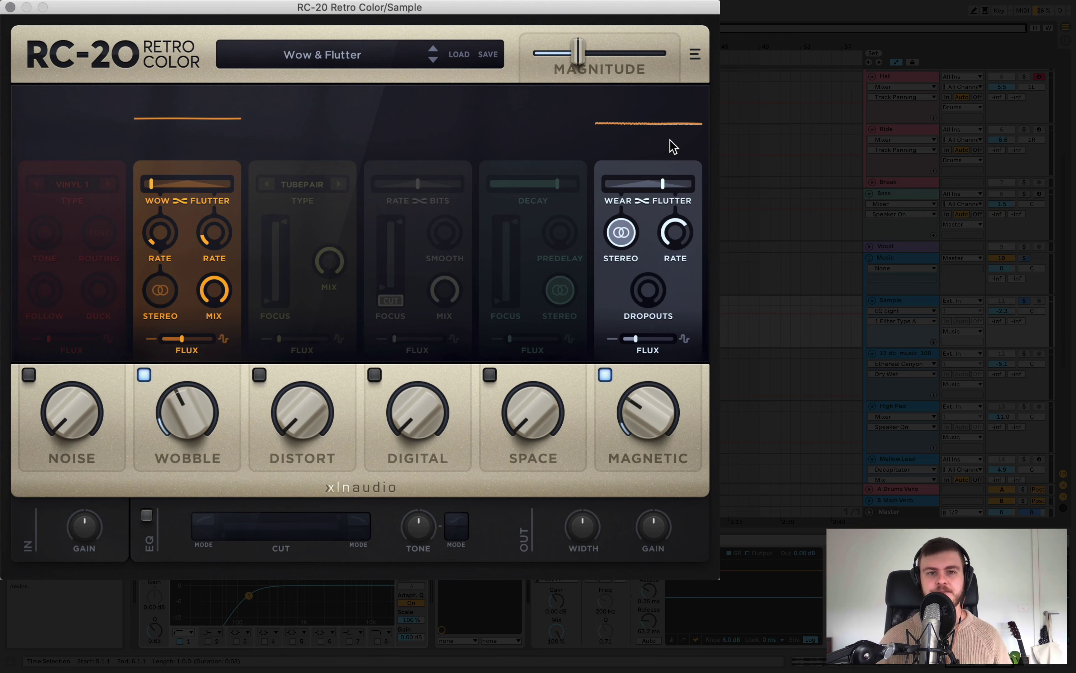
Step: Audition RC-20's Magnitude at its maximum during playback and bring it back to 33%
{"action": "left_click", "coordinate": [577, 54]}
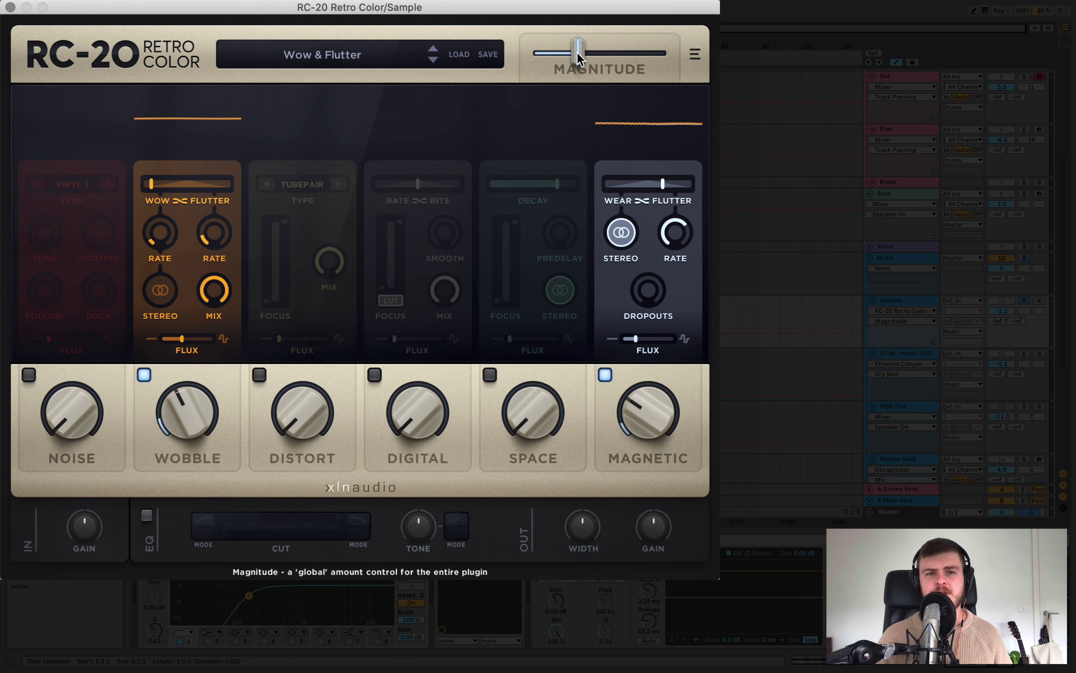
{"action": "left_click", "coordinate": [577, 54]}
{"action": "left_click_drag", "start_coordinate": [584, 58], "coordinate": [667, 62]}
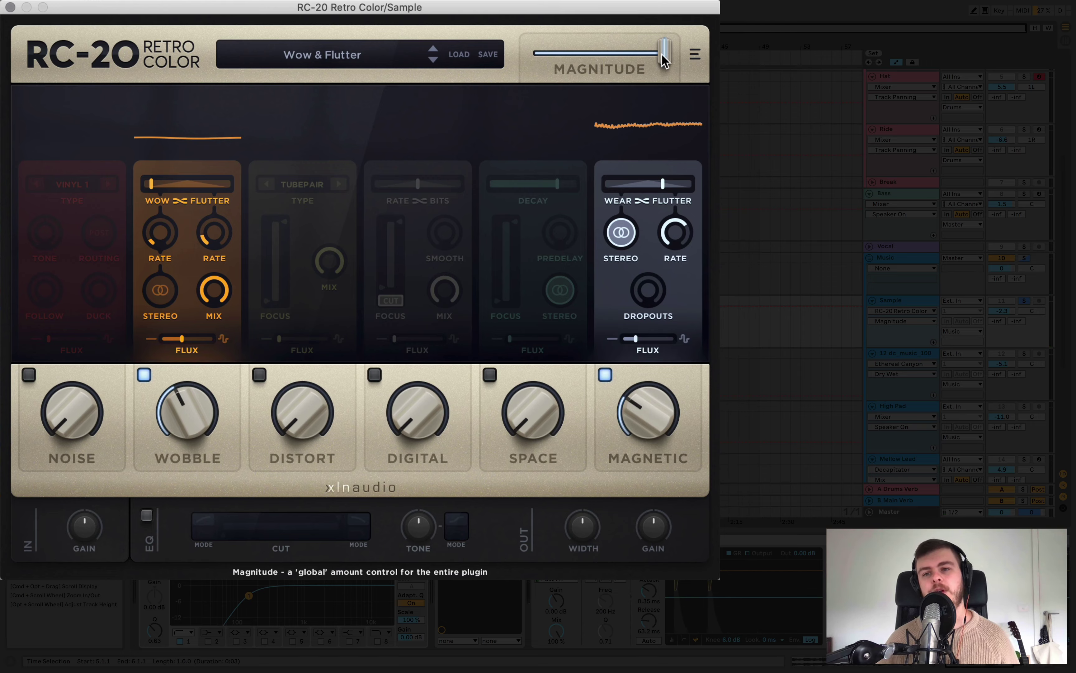
{"action": "left_click_drag", "start_coordinate": [664, 60], "coordinate": [577, 62]}
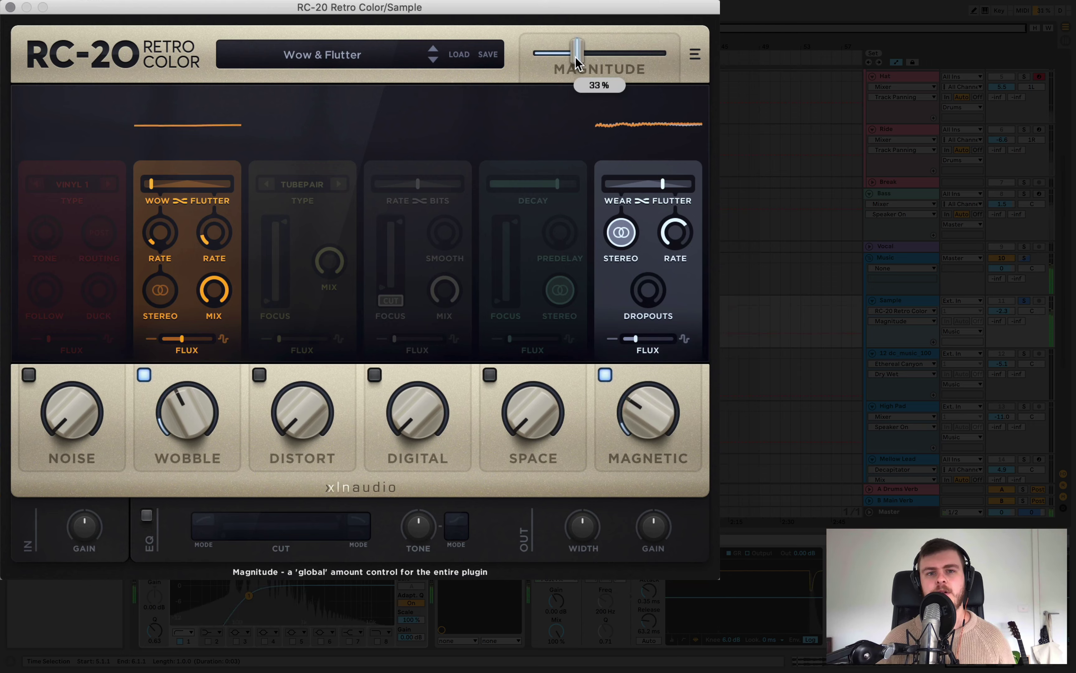
Step: Compare the sample with RC-20 bypassed, set its Magnitude to about 39% and close the plug-in window
{"action": "left_click", "coordinate": [439, 543]}
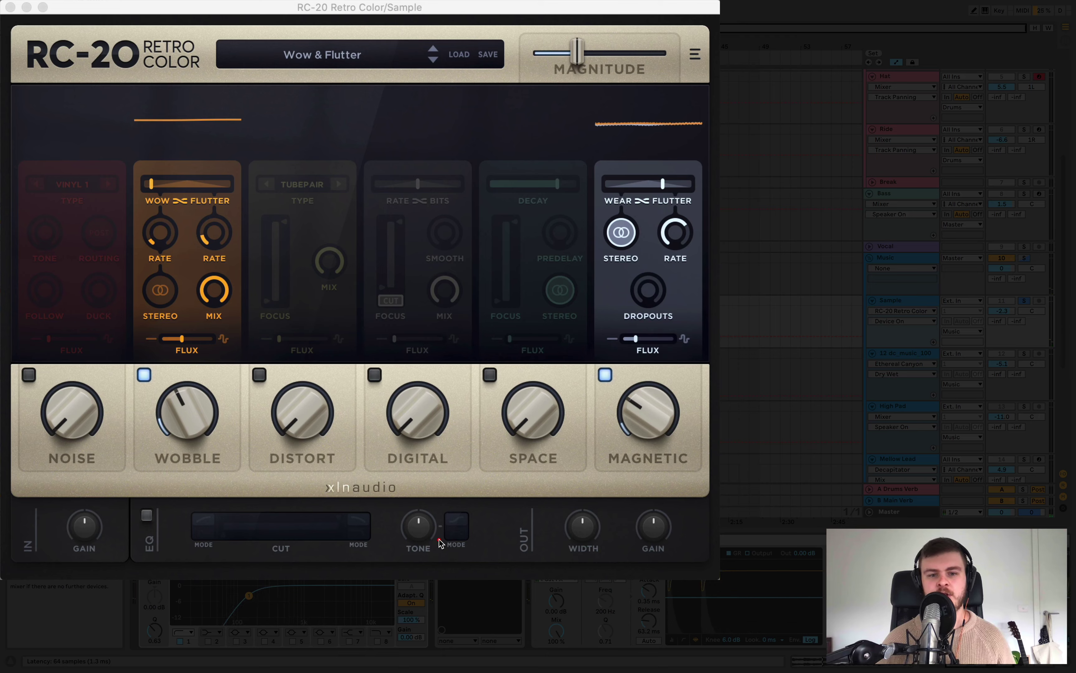
{"action": "left_click_drag", "start_coordinate": [578, 56], "coordinate": [588, 55]}
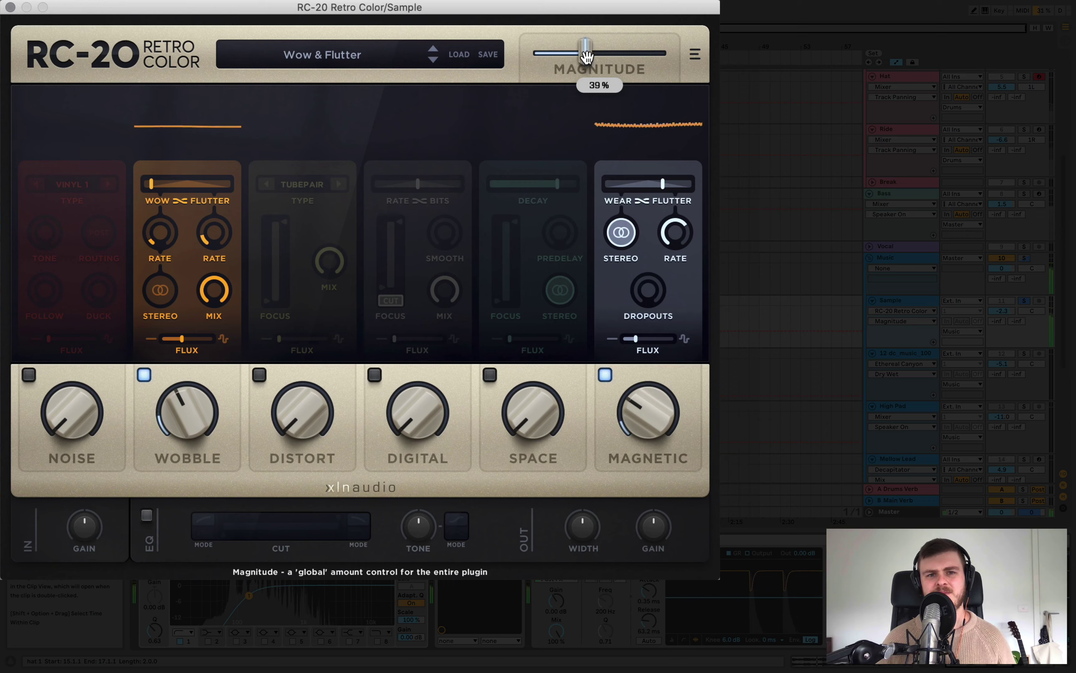
{"action": "left_click", "coordinate": [589, 56]}
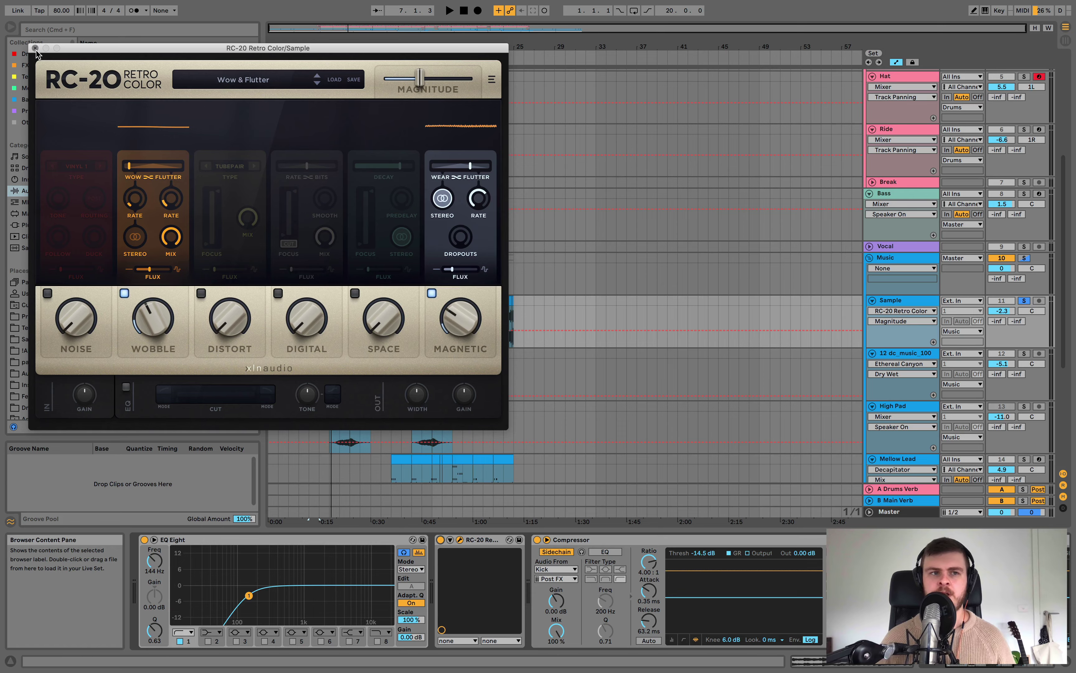
{"action": "left_click", "coordinate": [35, 48]}
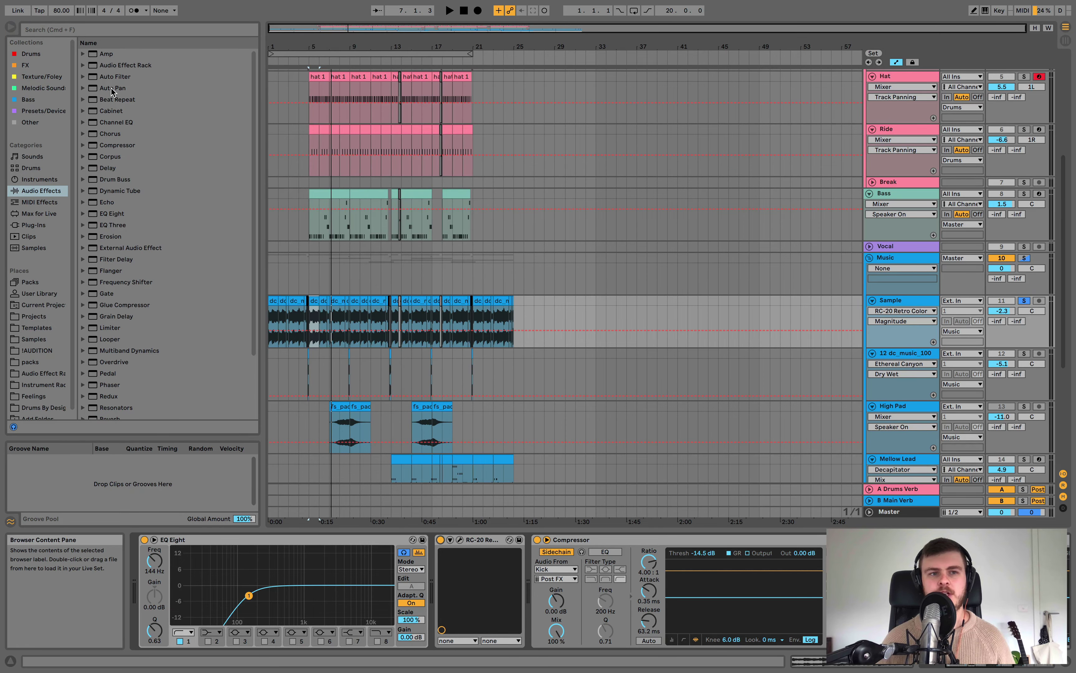
Step: Insert Auto Pan after RC-20 on the Sample track with 0° phase, 34.9% amount and a 17.0 Hz rate
{"action": "left_click_drag", "start_coordinate": [111, 88], "coordinate": [512, 541]}
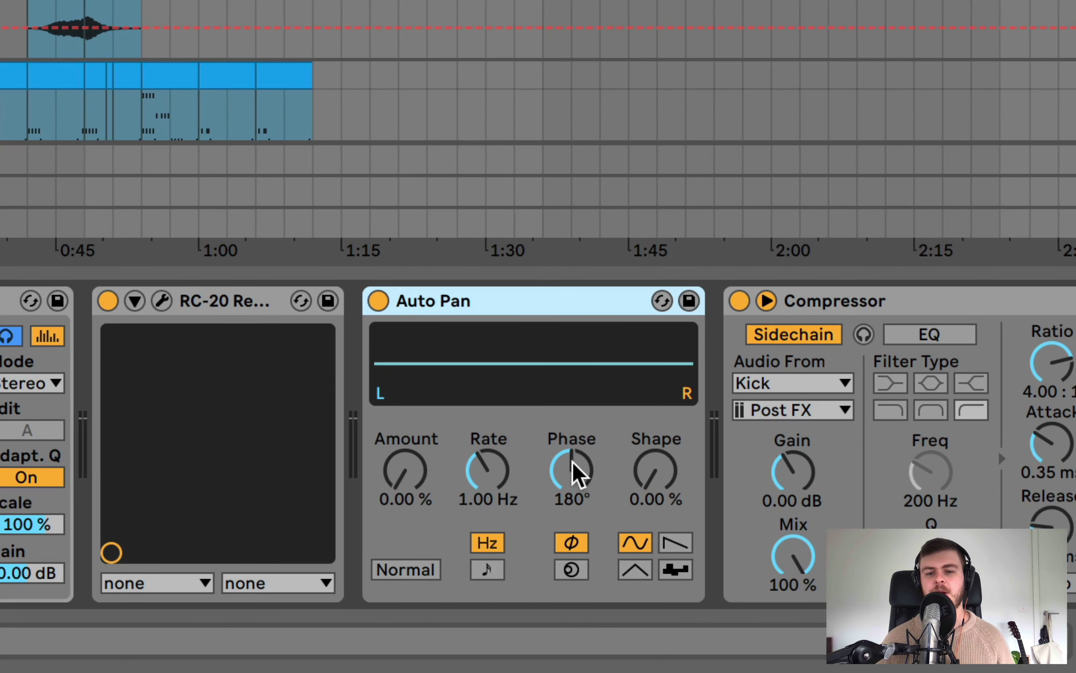
{"action": "left_click_drag", "start_coordinate": [608, 599], "coordinate": [608, 606]}
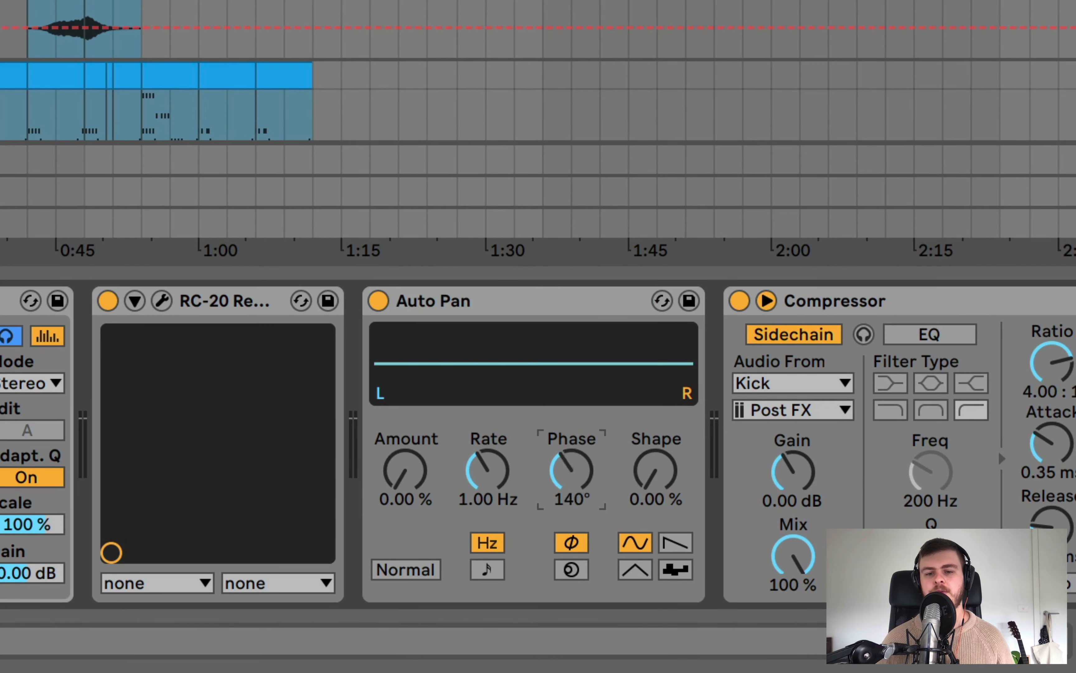
{"action": "left_click_drag", "start_coordinate": [571, 470], "coordinate": [571, 481]}
{"action": "left_click_drag", "start_coordinate": [402, 472], "coordinate": [422, 478]}
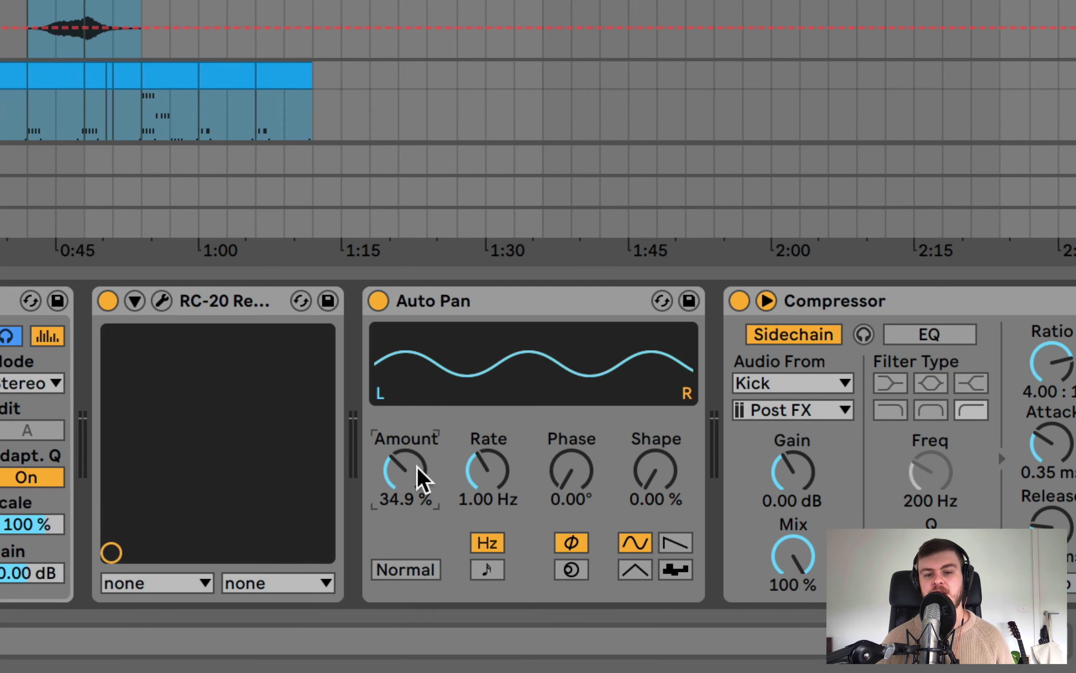
{"action": "left_click_drag", "start_coordinate": [487, 471], "coordinate": [488, 445]}
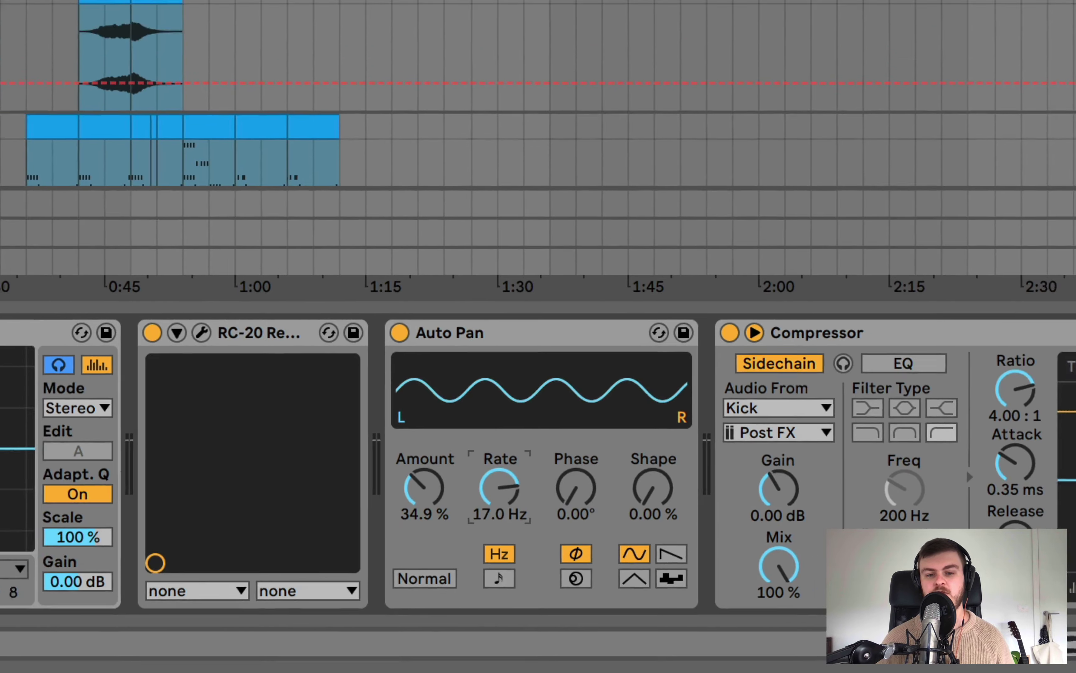
Step: Replace Auto Pan with a Frequency Shifter and set its LFO phase to 0° and LFO amount to 2.59 Hz
{"action": "left_click", "coordinate": [536, 333]}
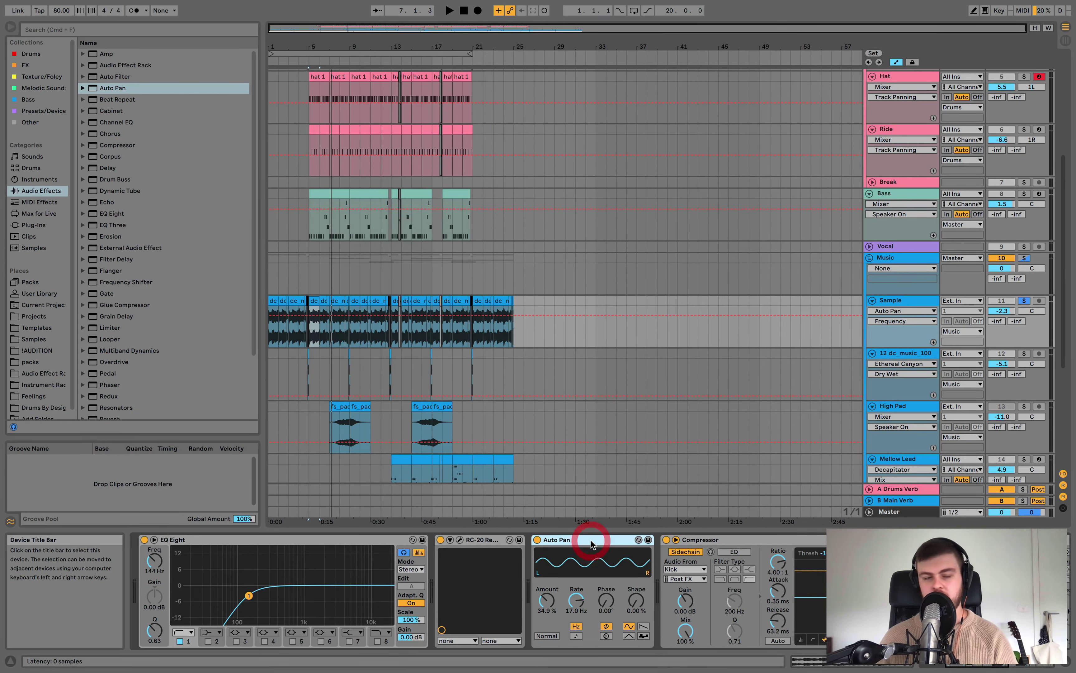
{"action": "key", "text": "Delete"}
{"action": "left_click_drag", "start_coordinate": [125, 281], "coordinate": [523, 574]}
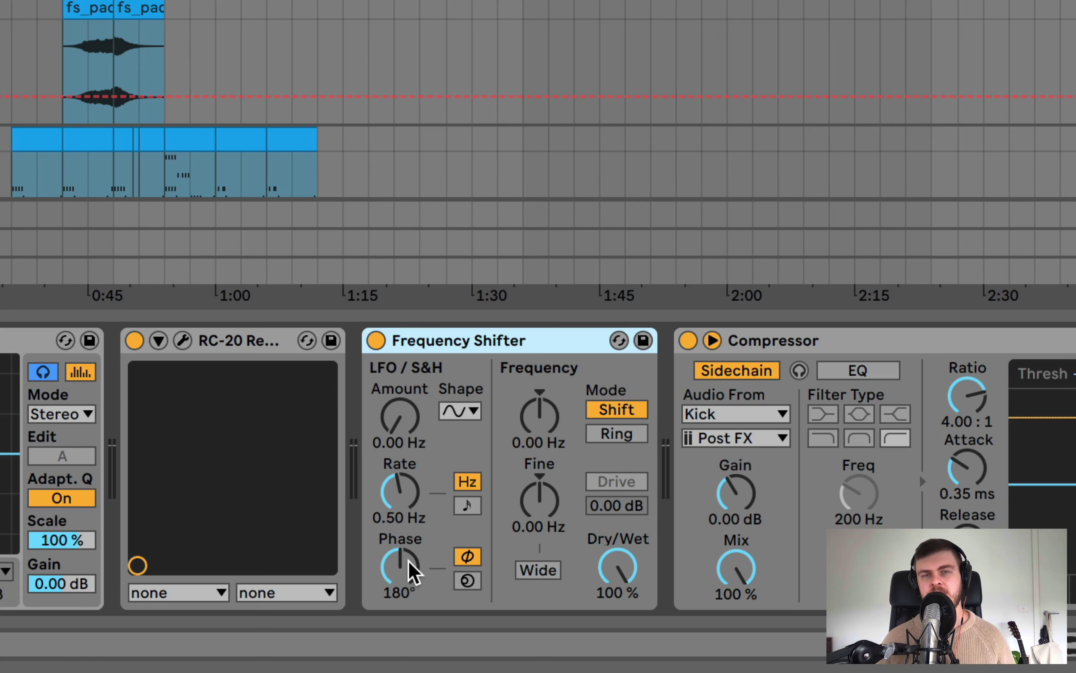
{"action": "left_click_drag", "start_coordinate": [400, 565], "coordinate": [400, 598]}
{"action": "mouse_move", "coordinate": [410, 432]}
{"action": "left_mouse_down"}
{"action": "mouse_move", "coordinate": [409, 407]}
{"action": "mouse_move", "coordinate": [409, 421]}
{"action": "left_mouse_up"}
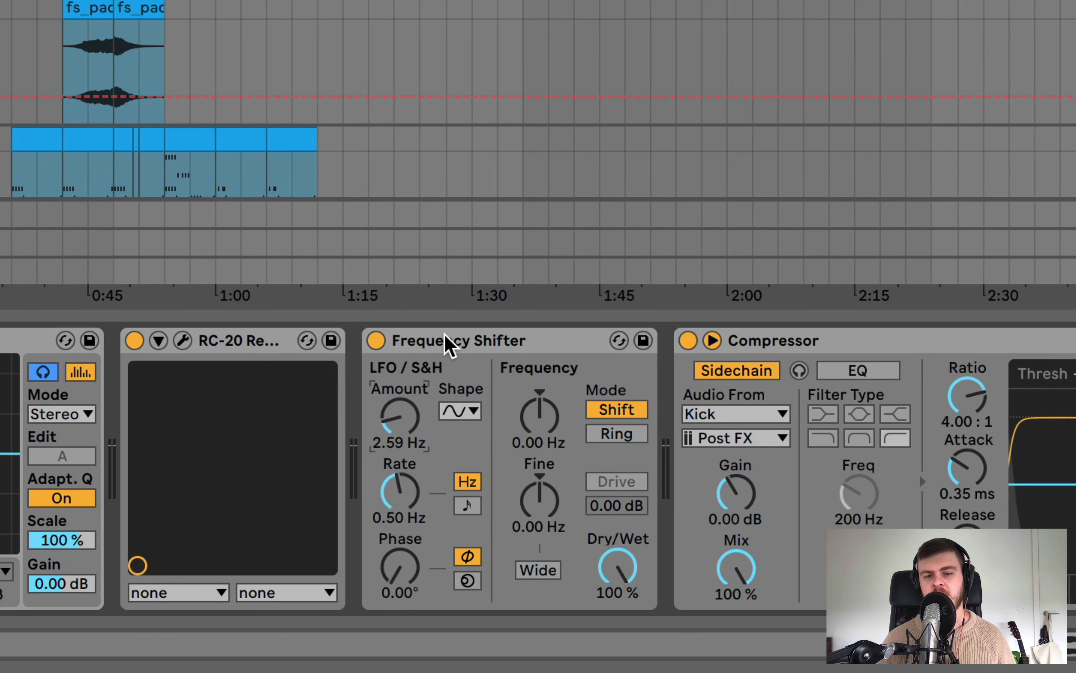
Step: Replace the Frequency Shifter with the MVibrato modulation plug-in between RC-20 and the Compressor
{"action": "left_click", "coordinate": [449, 345]}
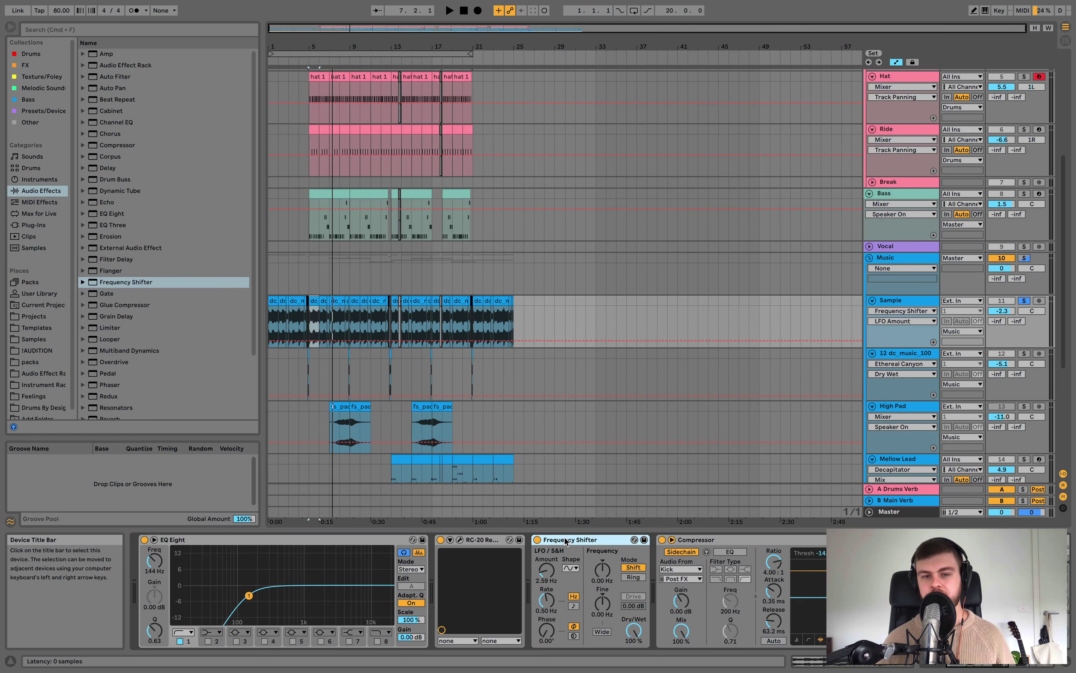
{"action": "key", "text": "Delete"}
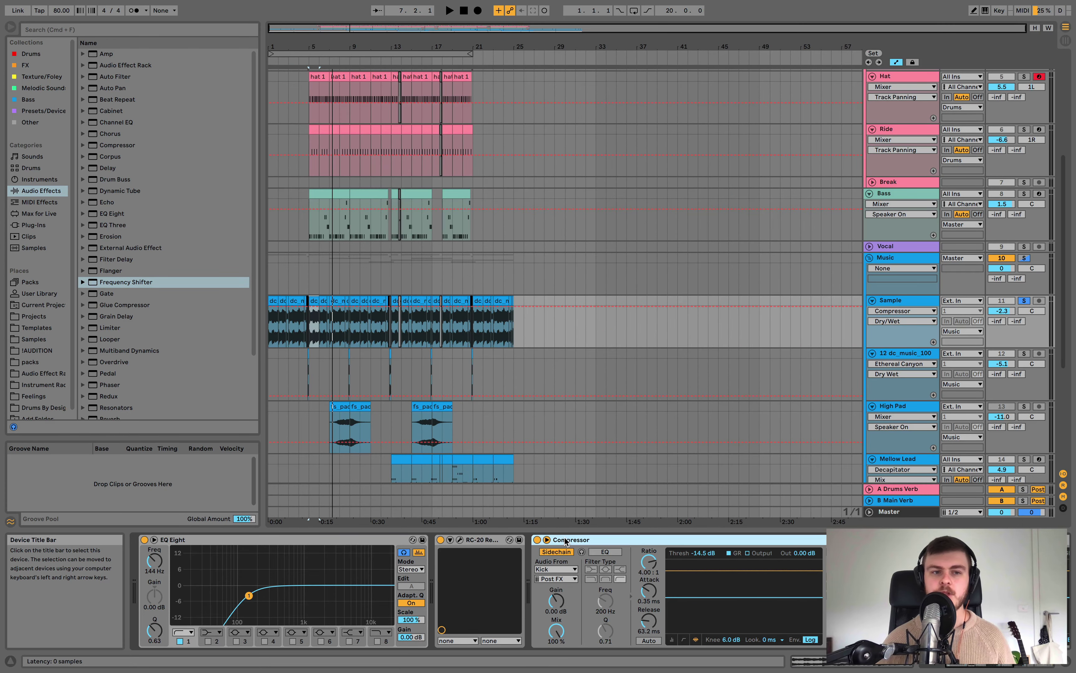
{"action": "left_click", "coordinate": [34, 226]}
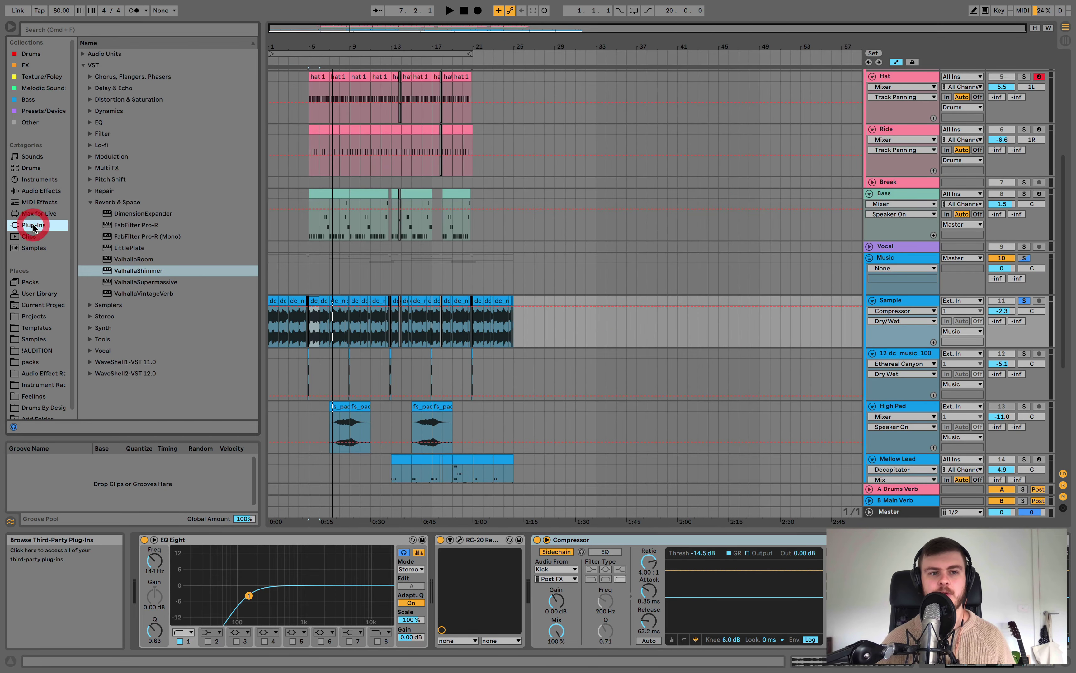
{"action": "left_click", "coordinate": [91, 158]}
{"action": "left_click_drag", "start_coordinate": [127, 180], "coordinate": [553, 588]}
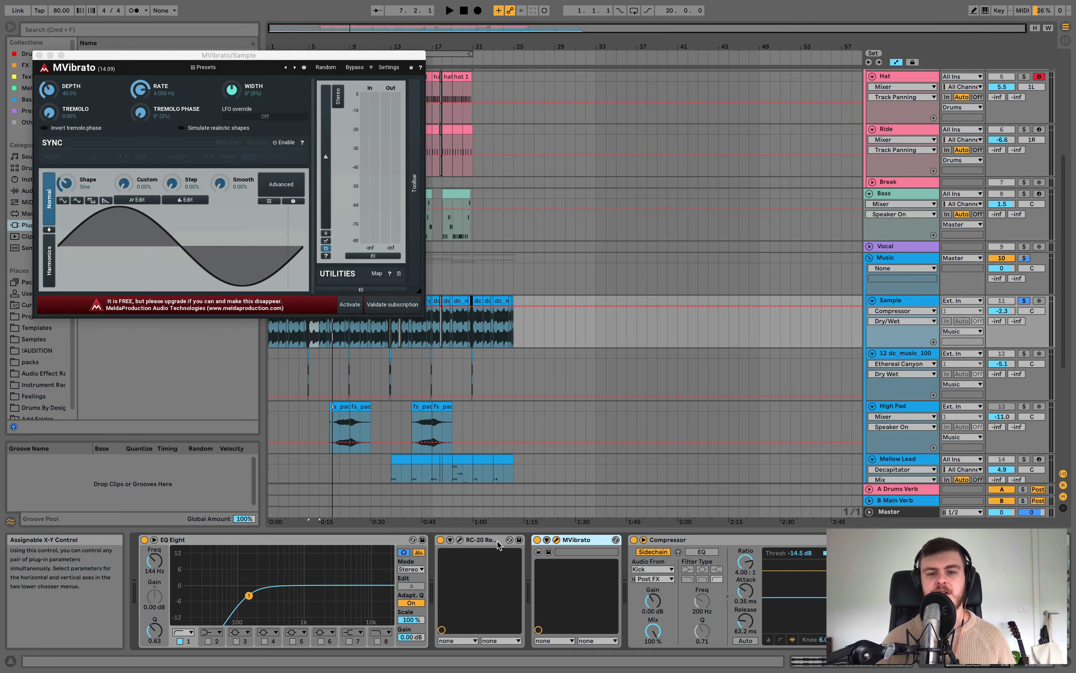
Step: Set MVibrato's depth to 4.8% and tremolo to 4.0% while auditioning the sample, and close its window
{"action": "key", "text": "space"}
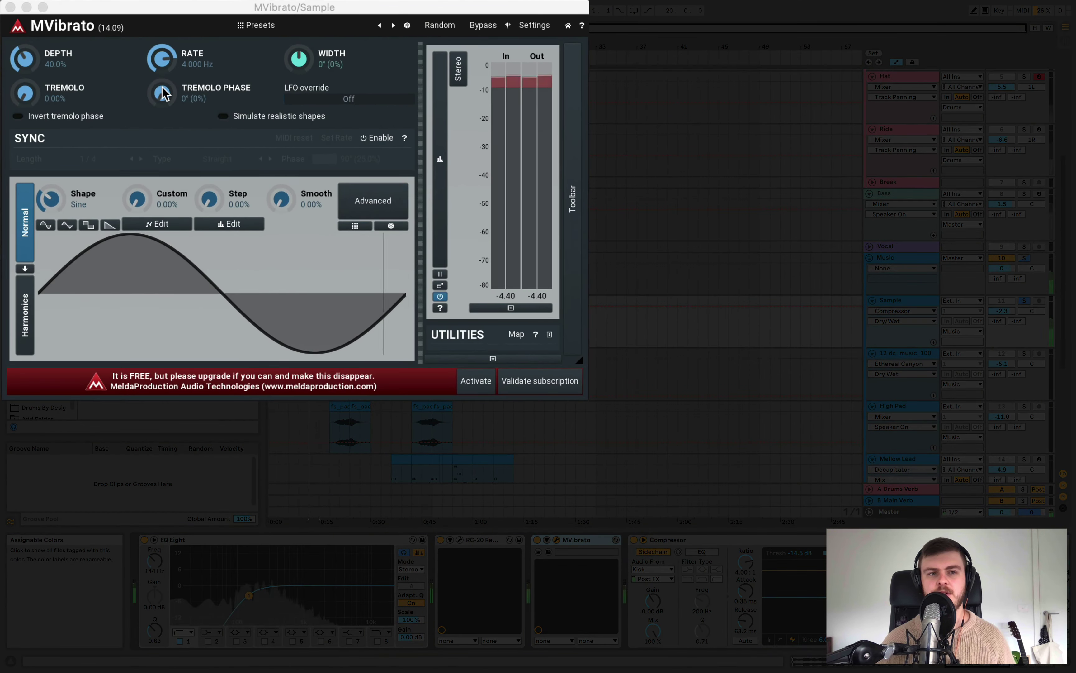
{"action": "left_click_drag", "start_coordinate": [40, 58], "coordinate": [39, 139]}
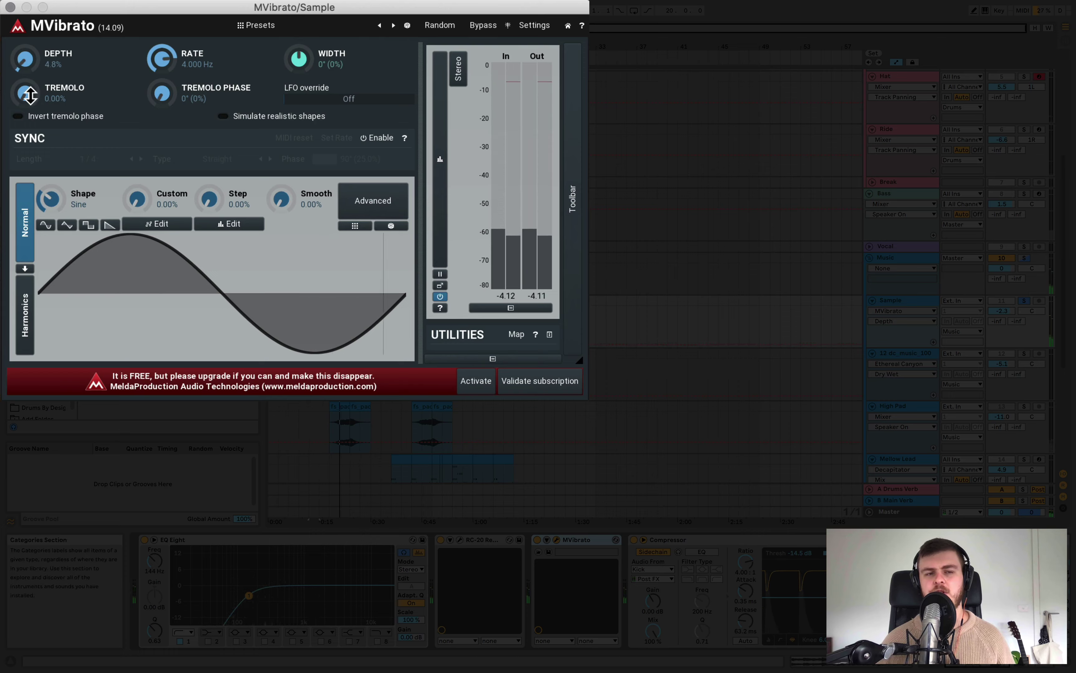
{"action": "left_click_drag", "start_coordinate": [28, 94], "coordinate": [28, 45]}
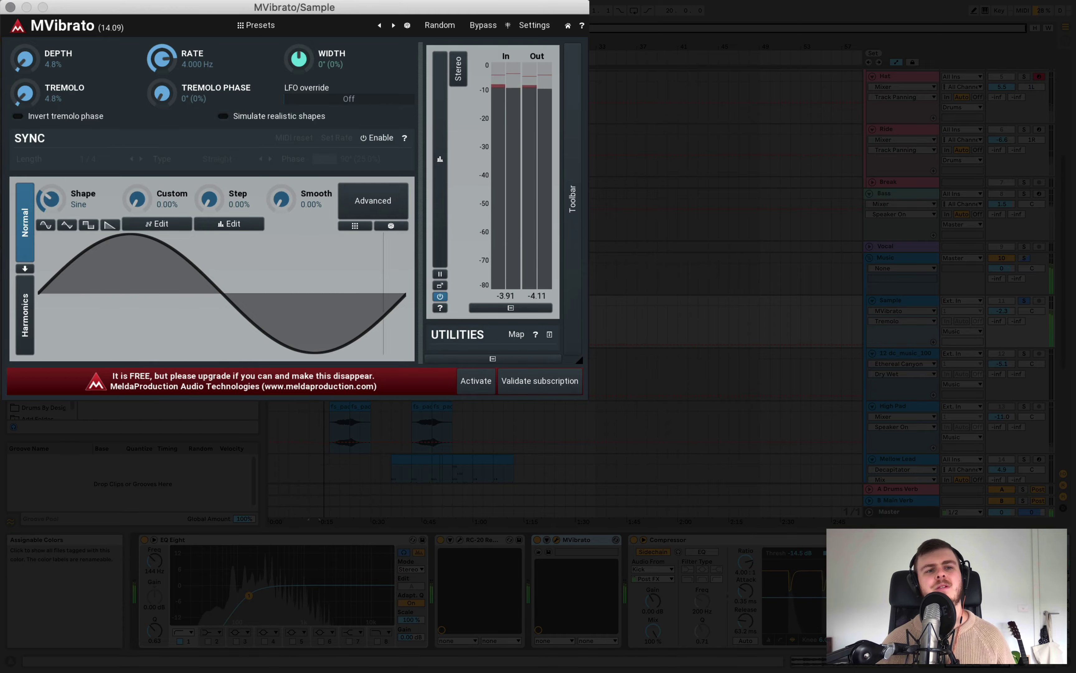
{"action": "left_click_drag", "start_coordinate": [32, 87], "coordinate": [32, 107]}
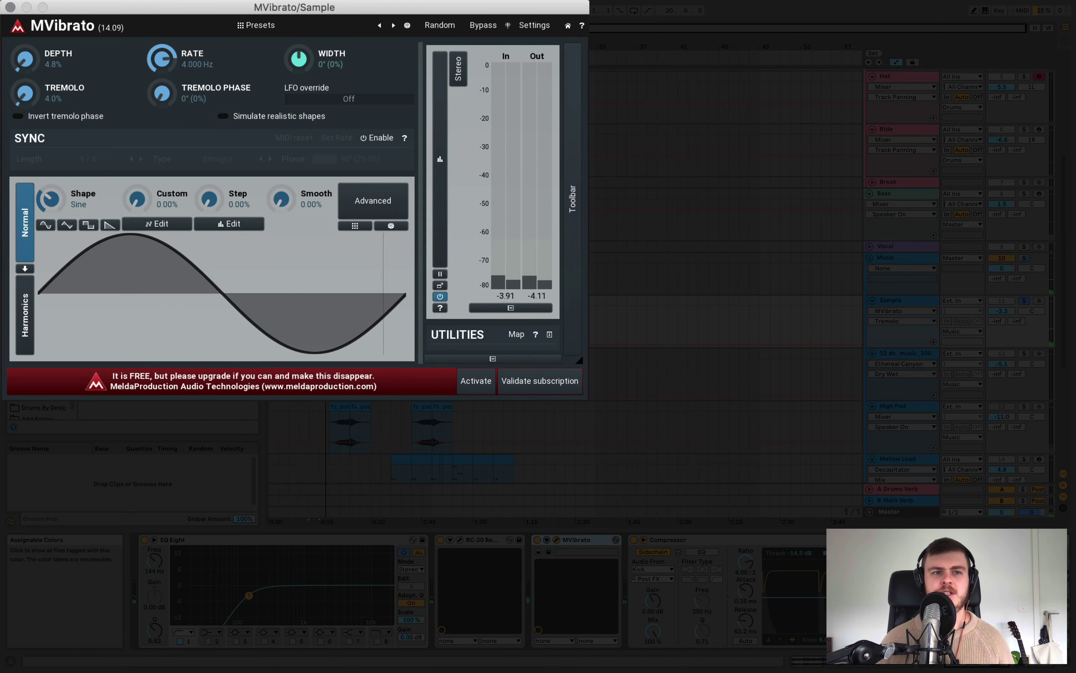
{"action": "left_click", "coordinate": [24, 66]}
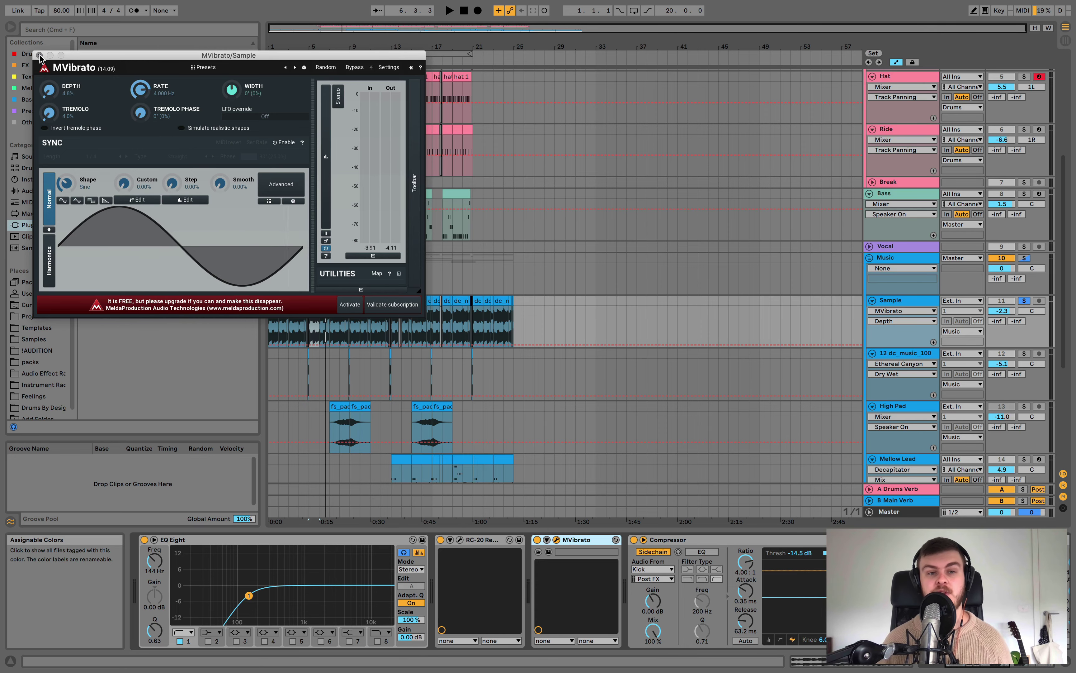
{"action": "left_click", "coordinate": [39, 56]}
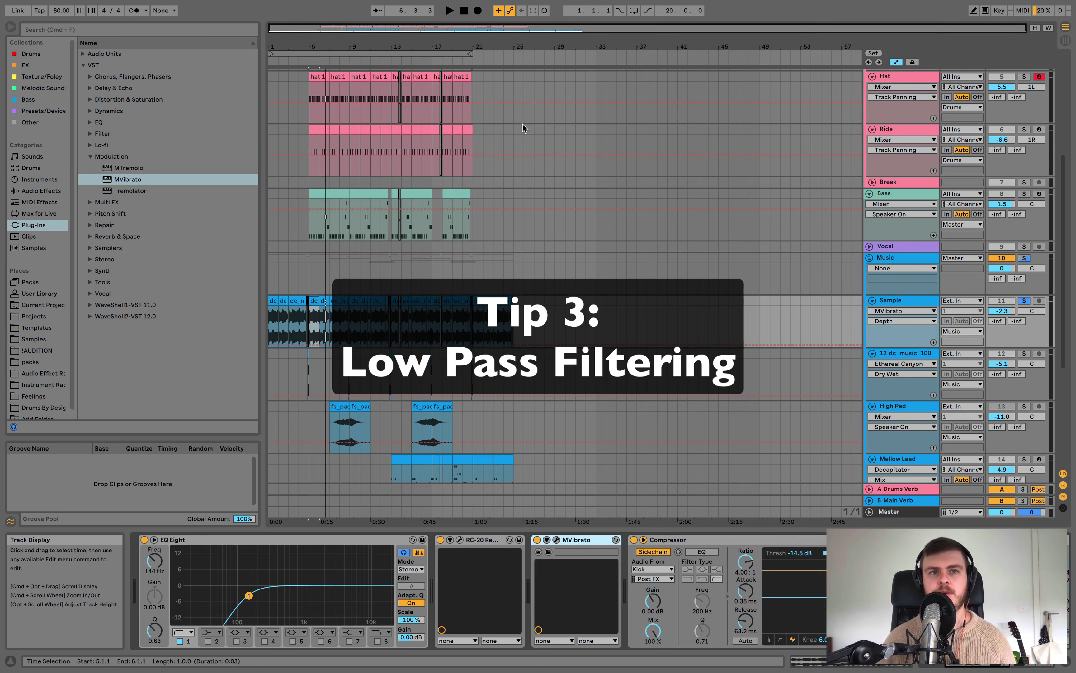
Step: Insert EQ Eight after RX950 on the Drums group and enable its band 8 high cut
{"action": "scroll", "coordinate": [522, 124], "scroll_direction": "up", "scroll_amount": 10}
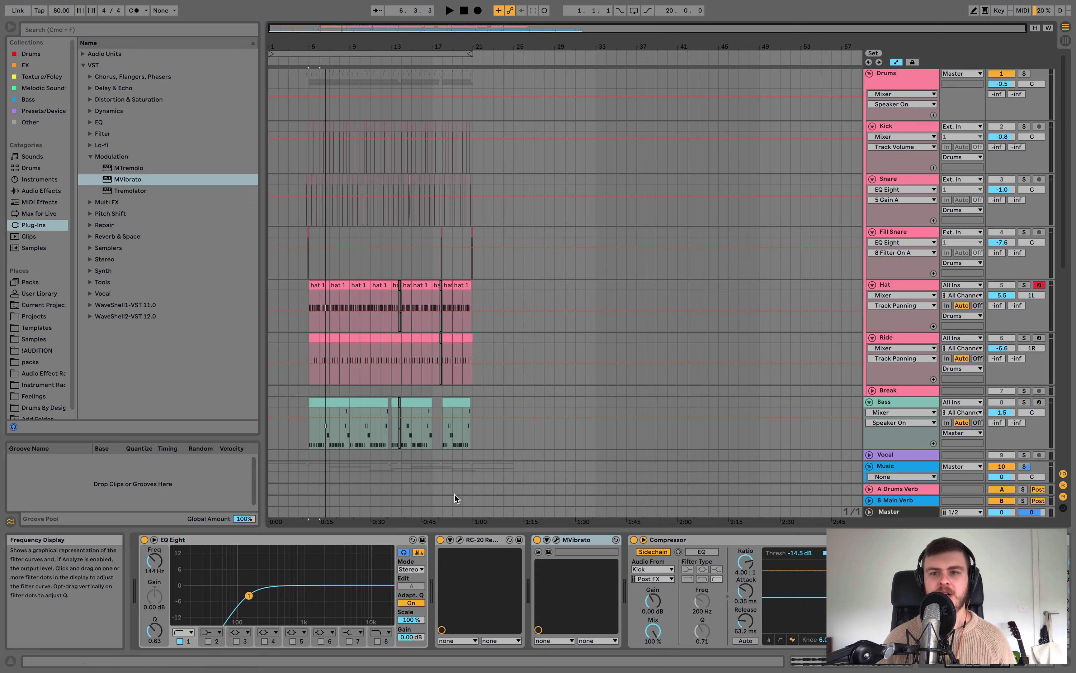
{"action": "left_click", "coordinate": [920, 74]}
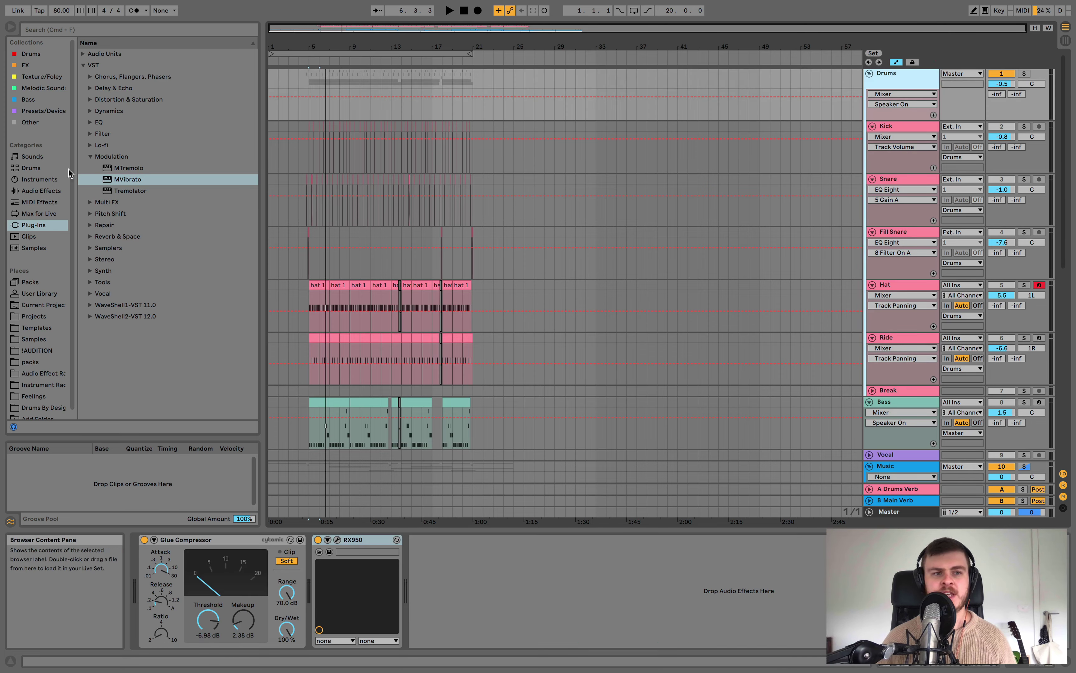
{"action": "left_click", "coordinate": [48, 191]}
{"action": "left_click_drag", "start_coordinate": [120, 214], "coordinate": [489, 580]}
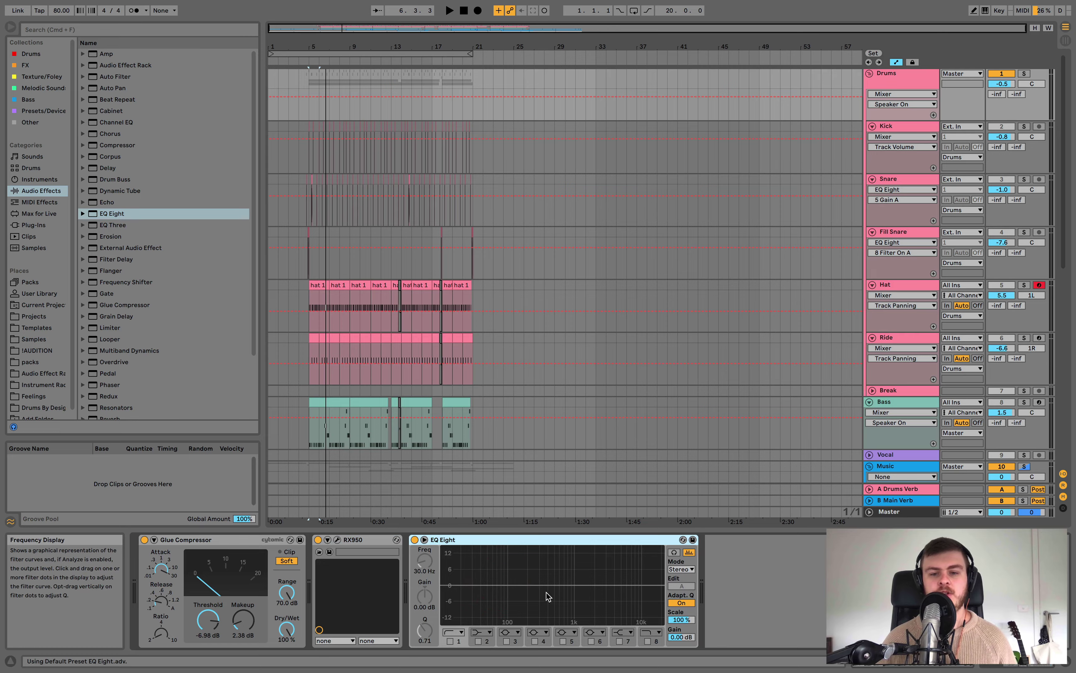
{"action": "left_click", "coordinate": [647, 641]}
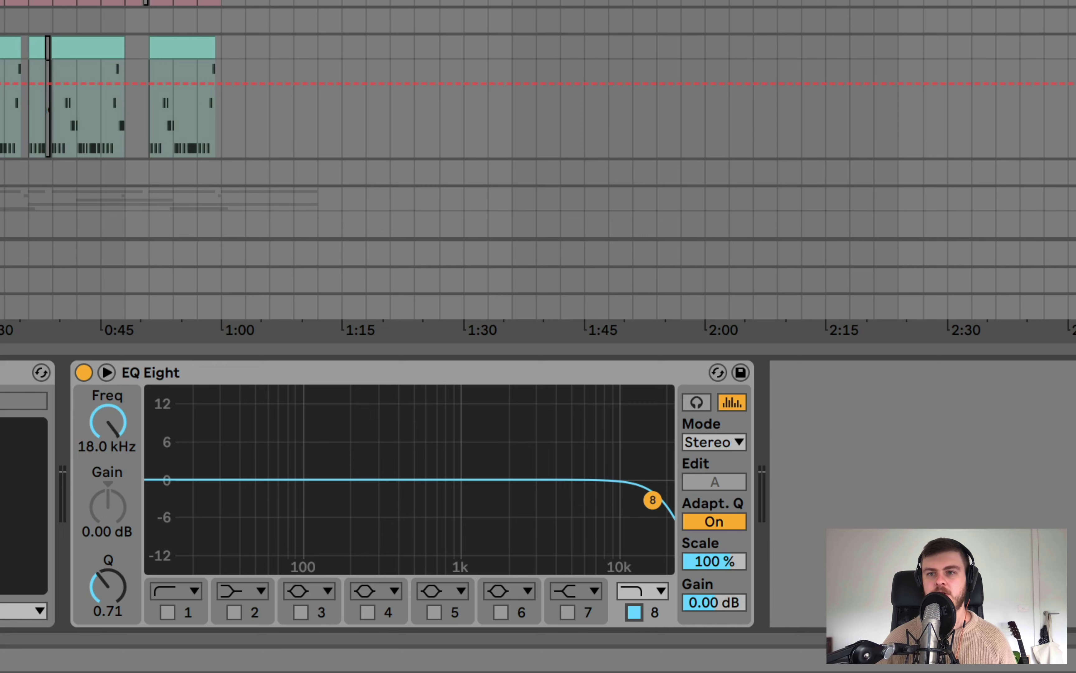
Step: Lower the drums' band 8 high cut to 15.6 kHz with a Q of 0.82 during playback, and switch the band off
{"action": "key", "text": "space"}
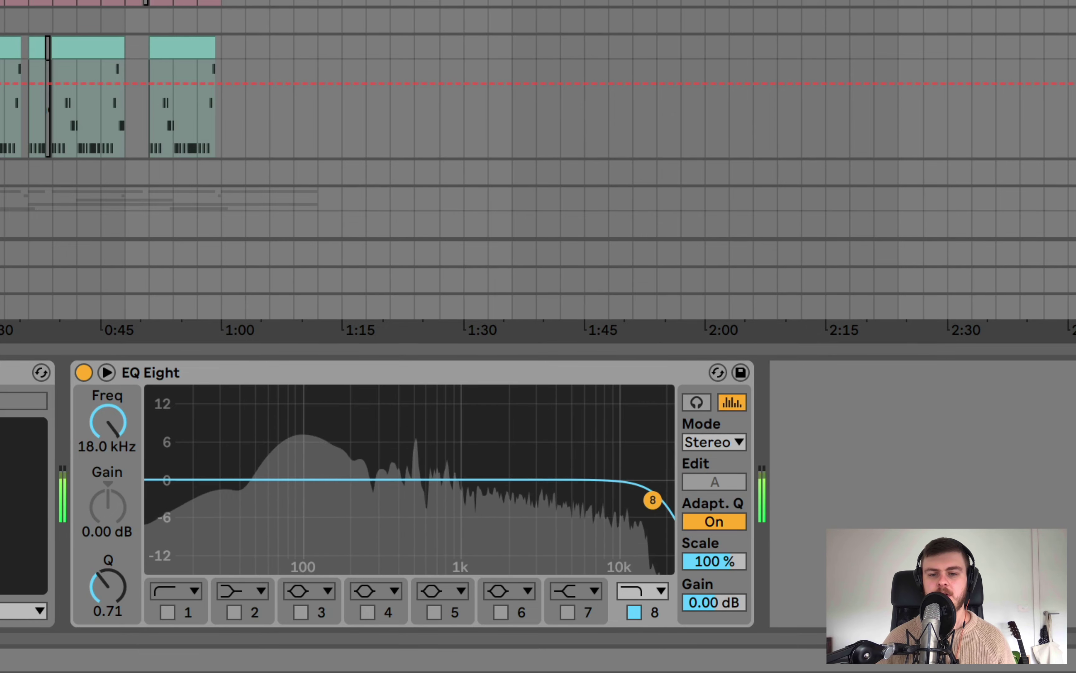
{"action": "mouse_move", "coordinate": [653, 499]}
{"action": "left_mouse_down"}
{"action": "mouse_move", "coordinate": [507, 502]}
{"action": "mouse_move", "coordinate": [644, 501]}
{"action": "left_mouse_up"}
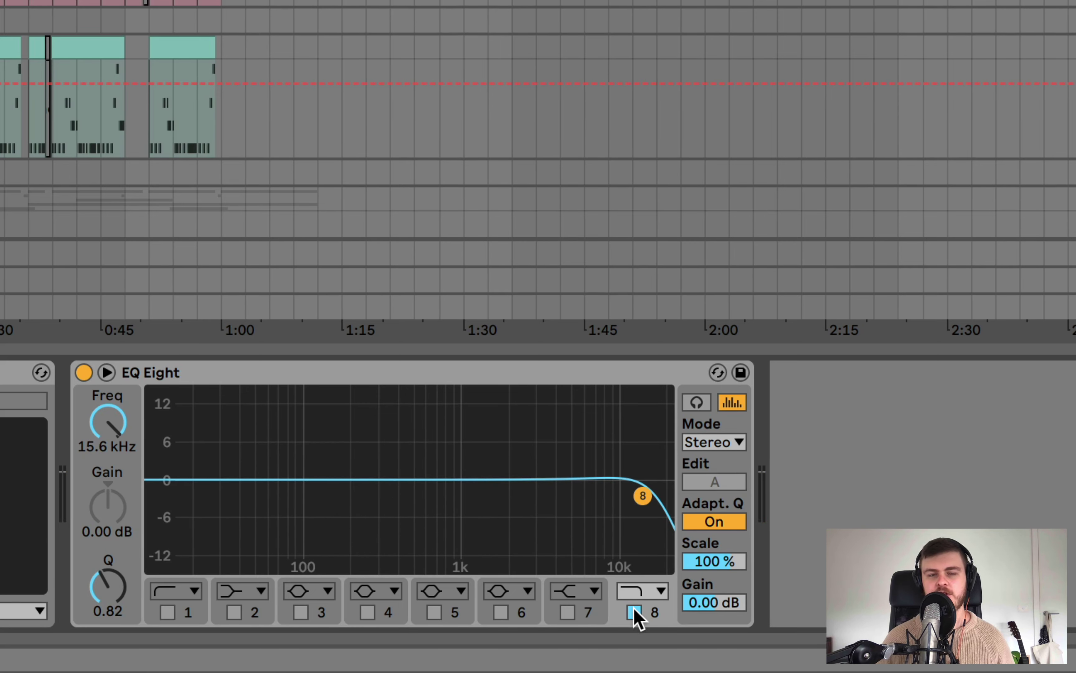
{"action": "left_click", "coordinate": [635, 612]}
{"action": "left_click", "coordinate": [605, 371]}
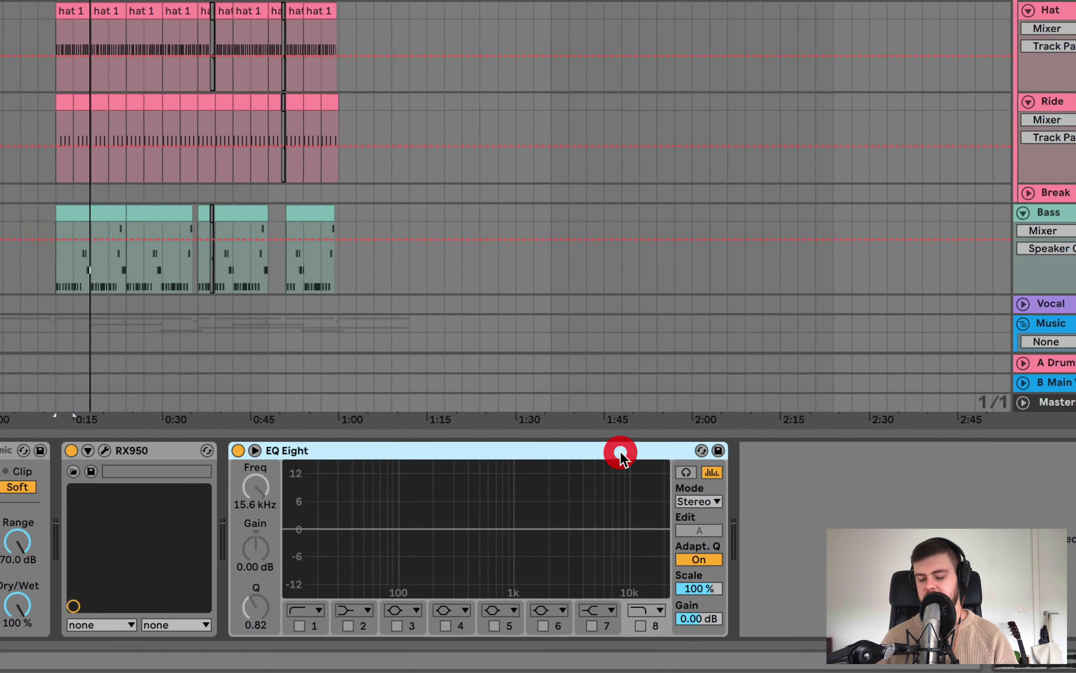
Step: Delete the EQ Eight from the Drums group and audition the soloed Mellow Lead track from bar 13
{"action": "key", "text": "Delete"}
{"action": "scroll", "coordinate": [771, 321], "scroll_direction": "down", "scroll_amount": 5}
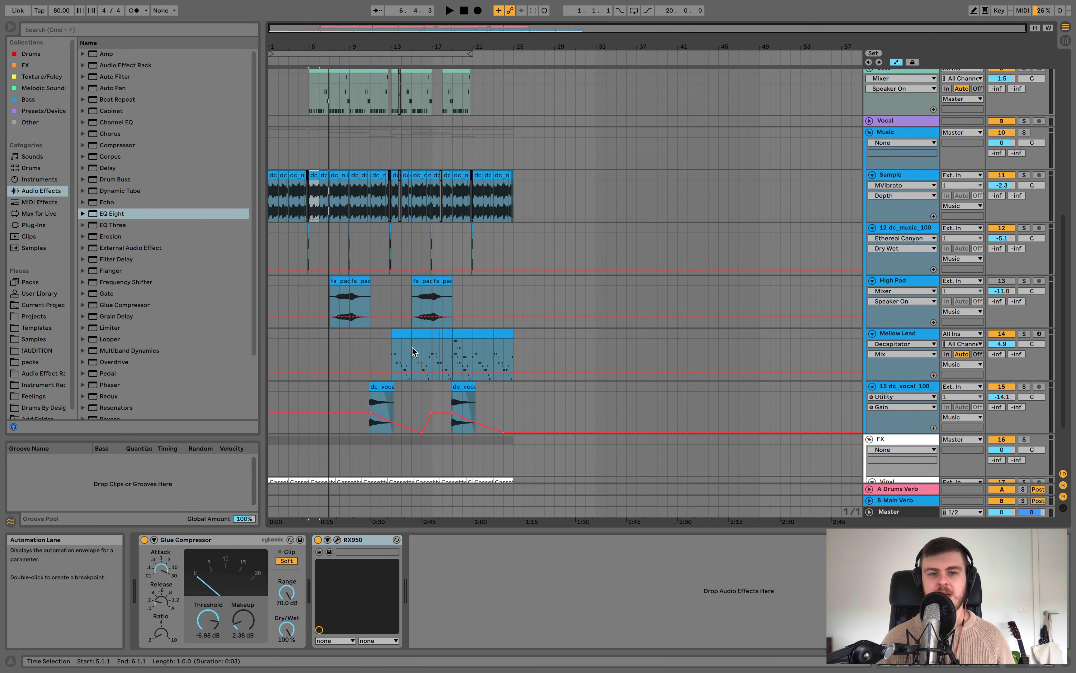
{"action": "left_click_drag", "start_coordinate": [411, 348], "coordinate": [398, 336]}
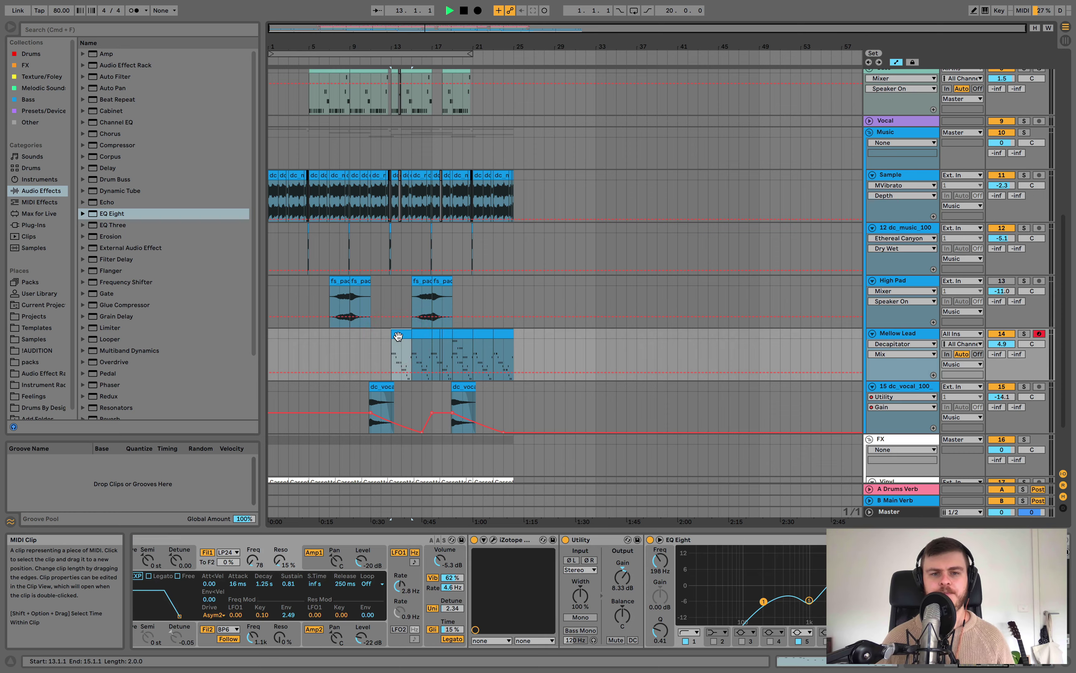
{"action": "left_click", "coordinate": [1022, 335]}
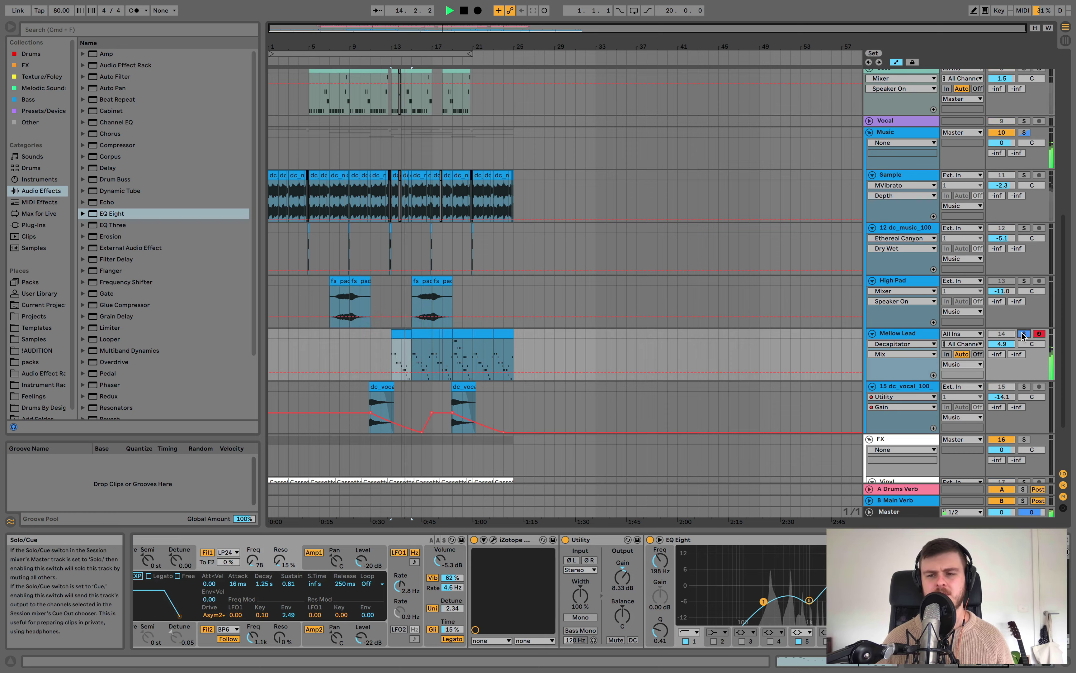
{"action": "key", "text": "space"}
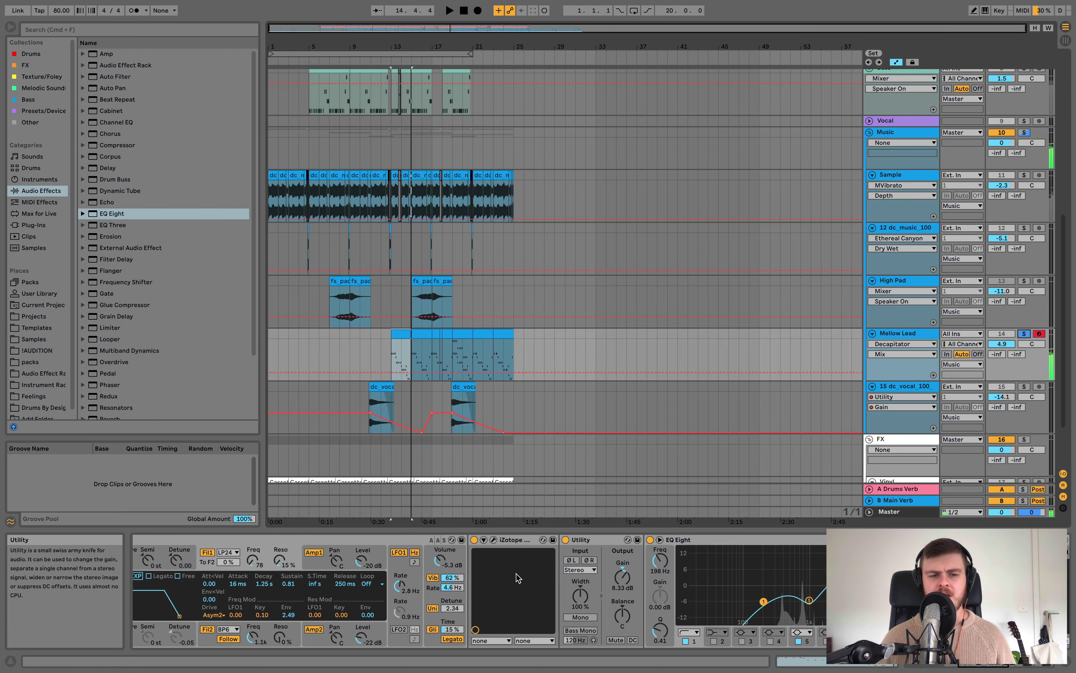
Step: Compare the Mellow Lead with Analog's LP24 Filter 1 bypassed and re-enabled
{"action": "scroll", "coordinate": [518, 577], "scroll_direction": "left", "scroll_amount": 5}
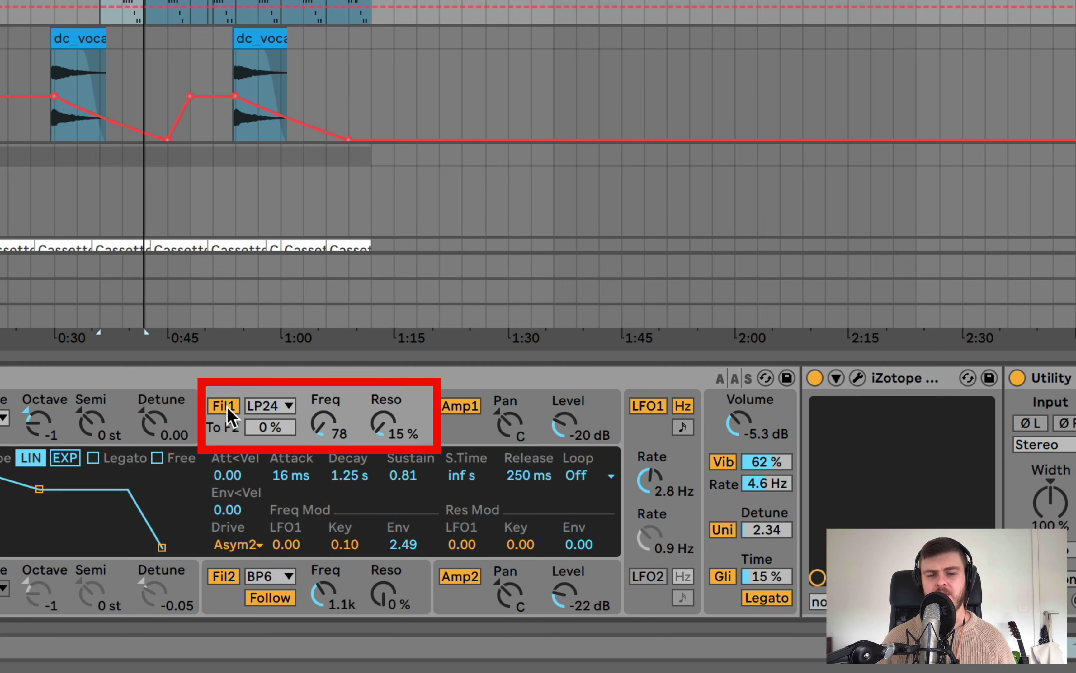
{"action": "left_click", "coordinate": [341, 436]}
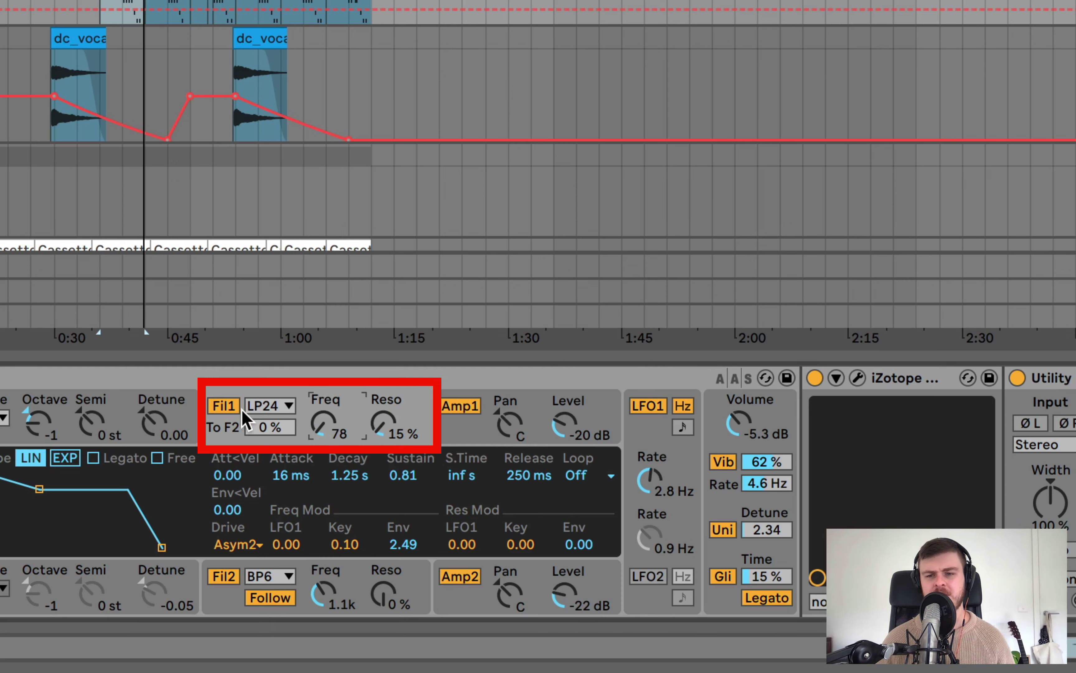
{"action": "left_click", "coordinate": [227, 406]}
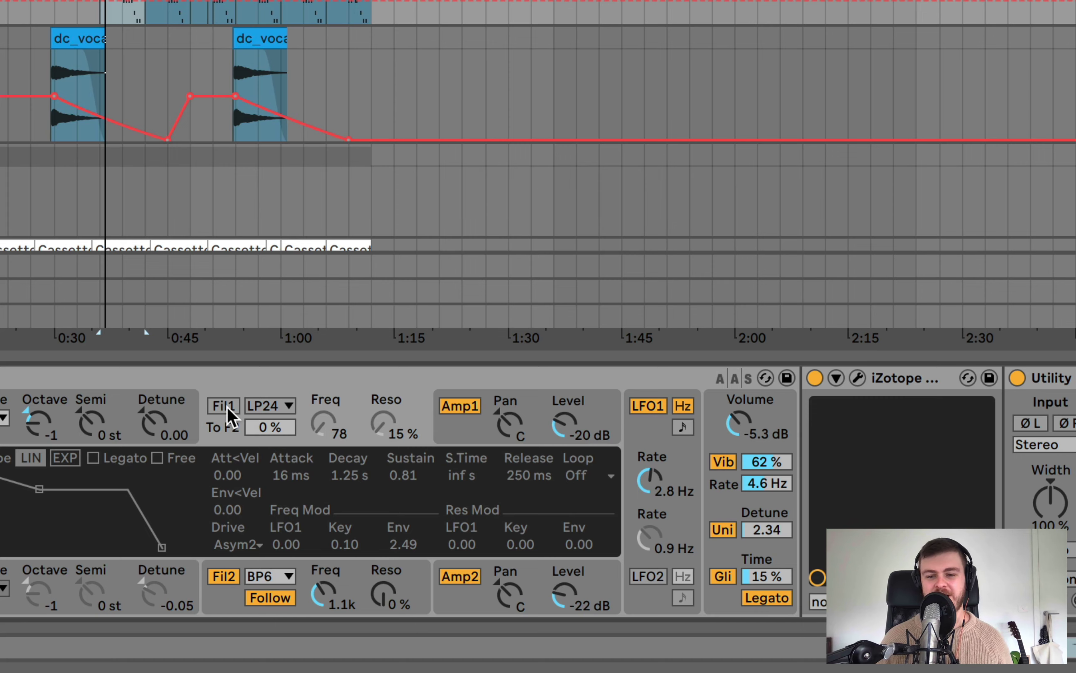
{"action": "left_click", "coordinate": [227, 409]}
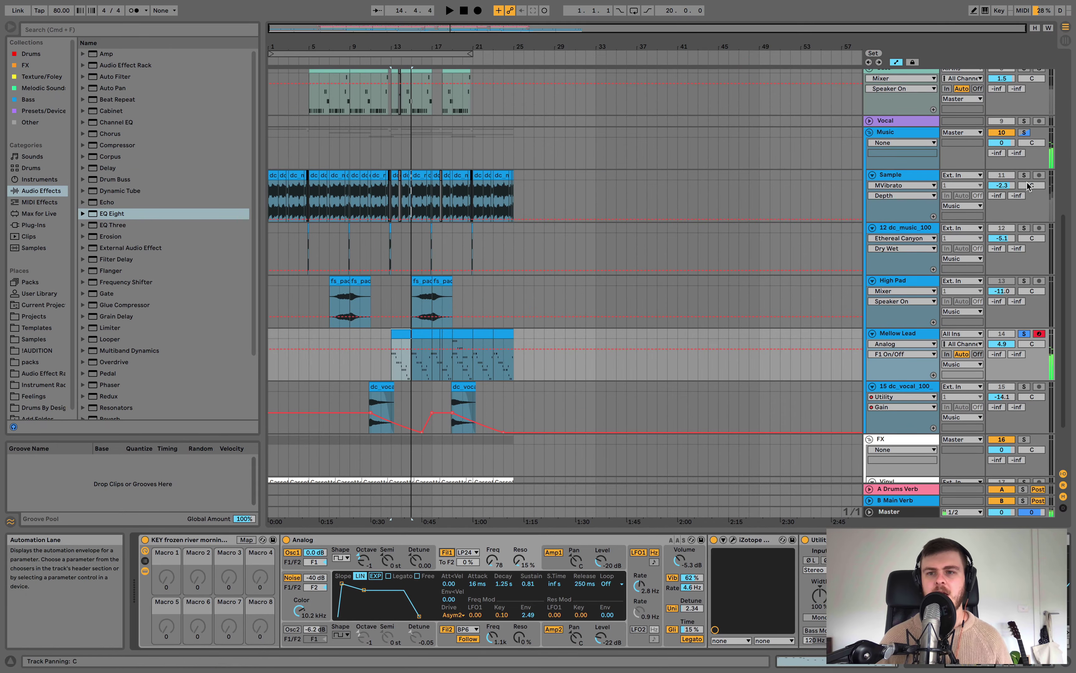
Step: Solo the Sample track and play it from bar 7
{"action": "left_click", "coordinate": [1056, 135]}
{"action": "left_click", "coordinate": [948, 133]}
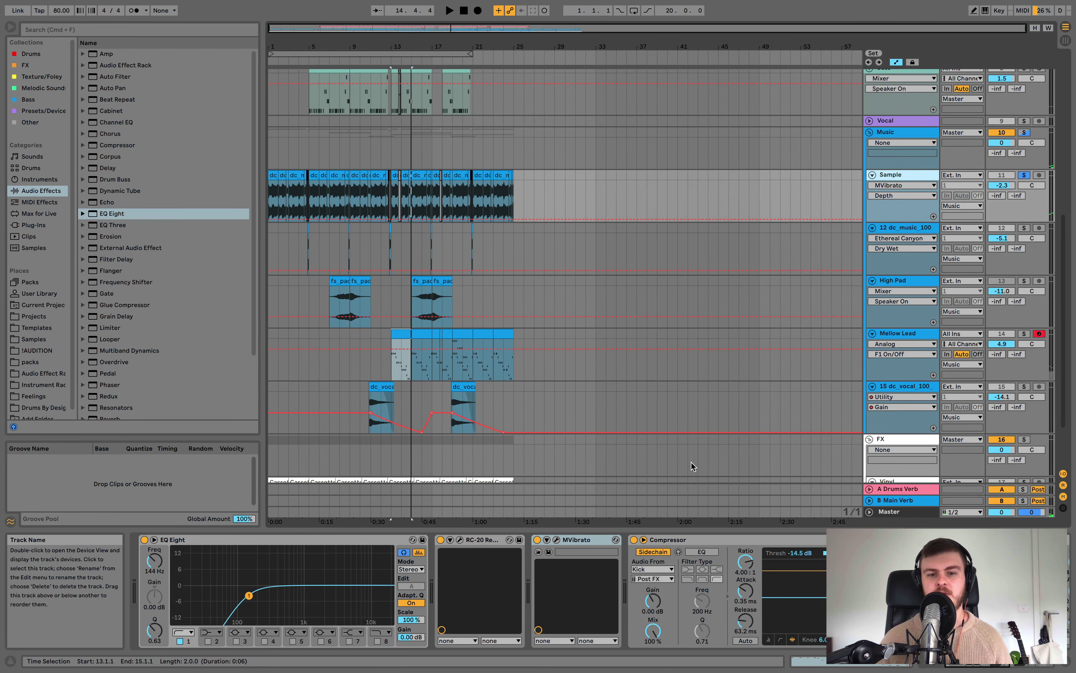
{"action": "left_click", "coordinate": [333, 173]}
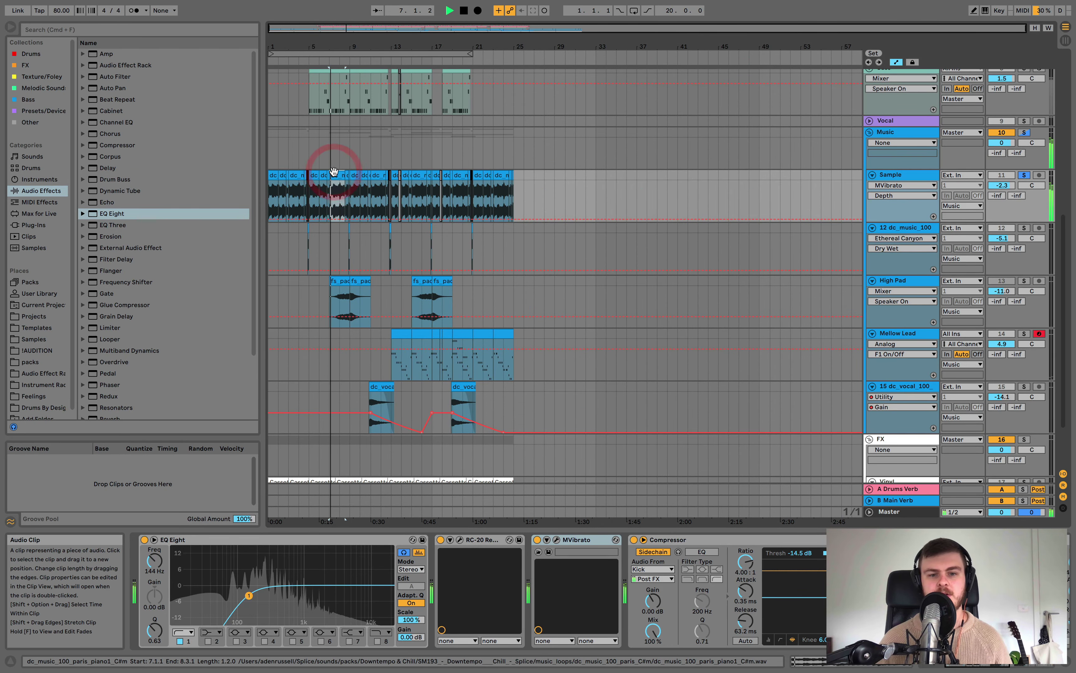
Step: Try a low-pass Auto Filter between MVibrato and the Compressor at 571 Hz with 15% resonance, and remove it
{"action": "left_click", "coordinate": [114, 76]}
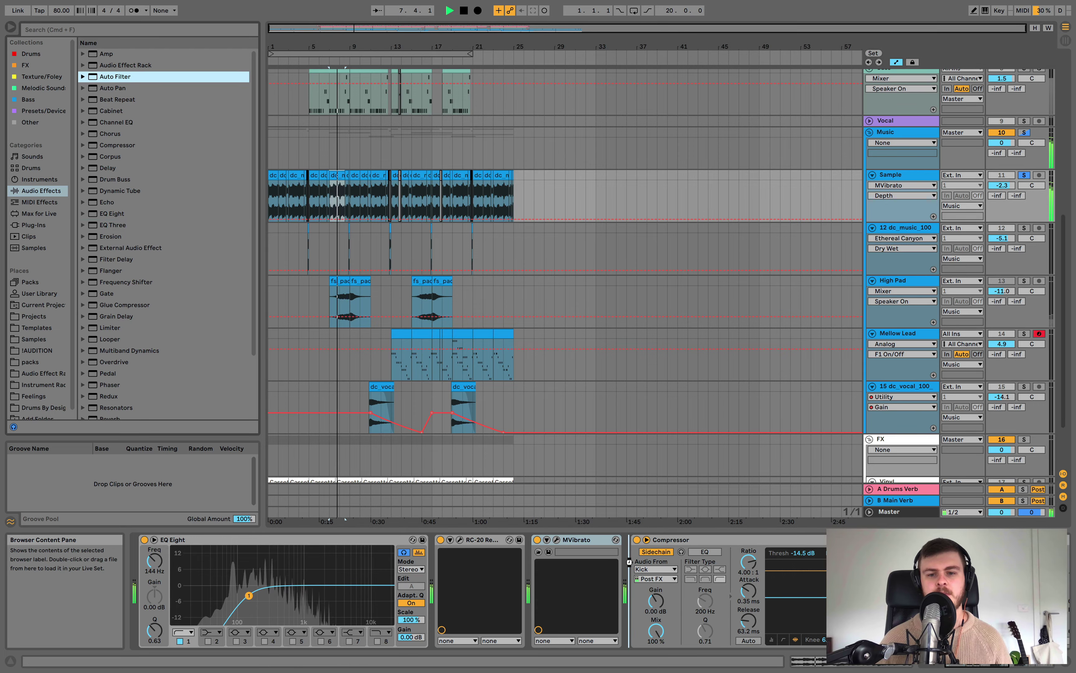
{"action": "key", "text": "Return"}
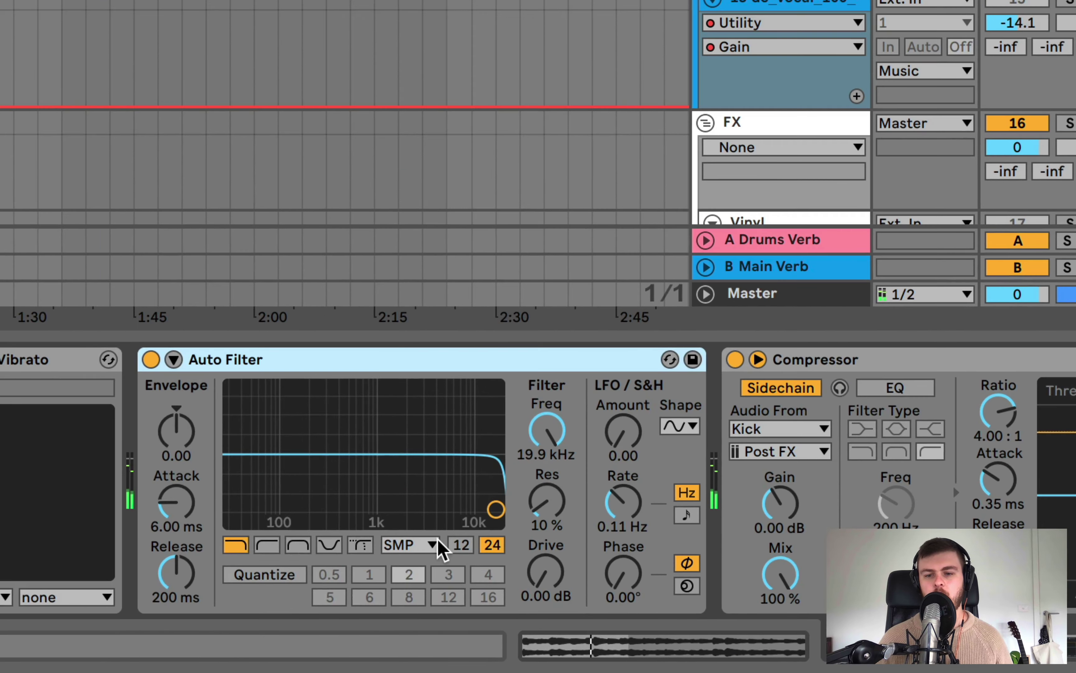
{"action": "left_click_drag", "start_coordinate": [496, 509], "coordinate": [345, 495]}
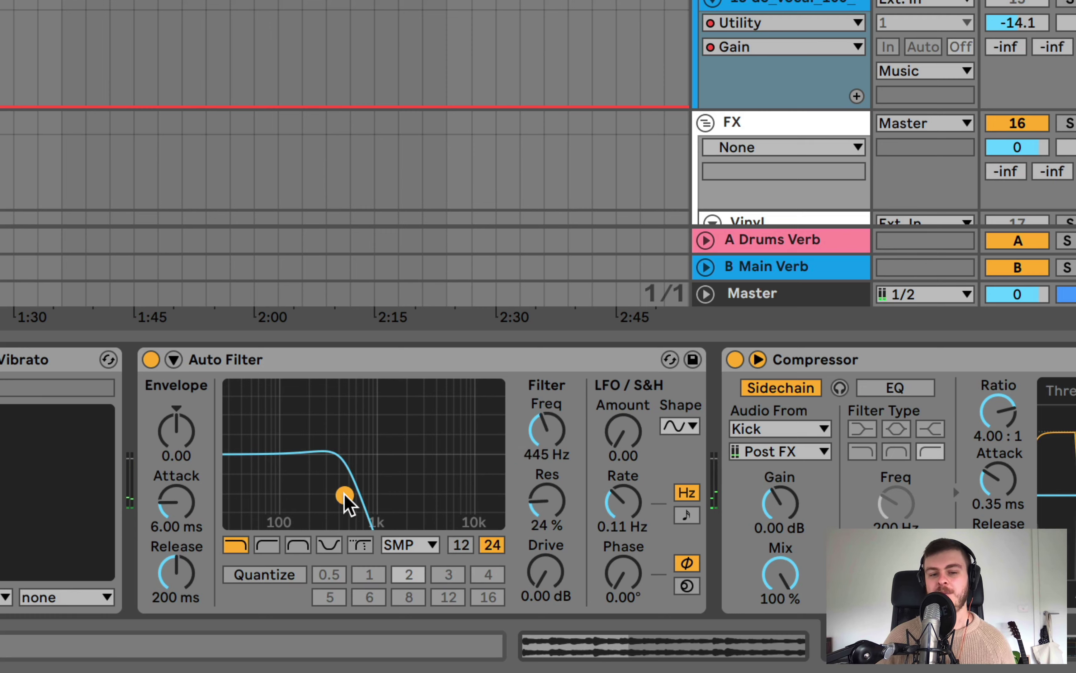
{"action": "left_click_drag", "start_coordinate": [345, 496], "coordinate": [346, 501]}
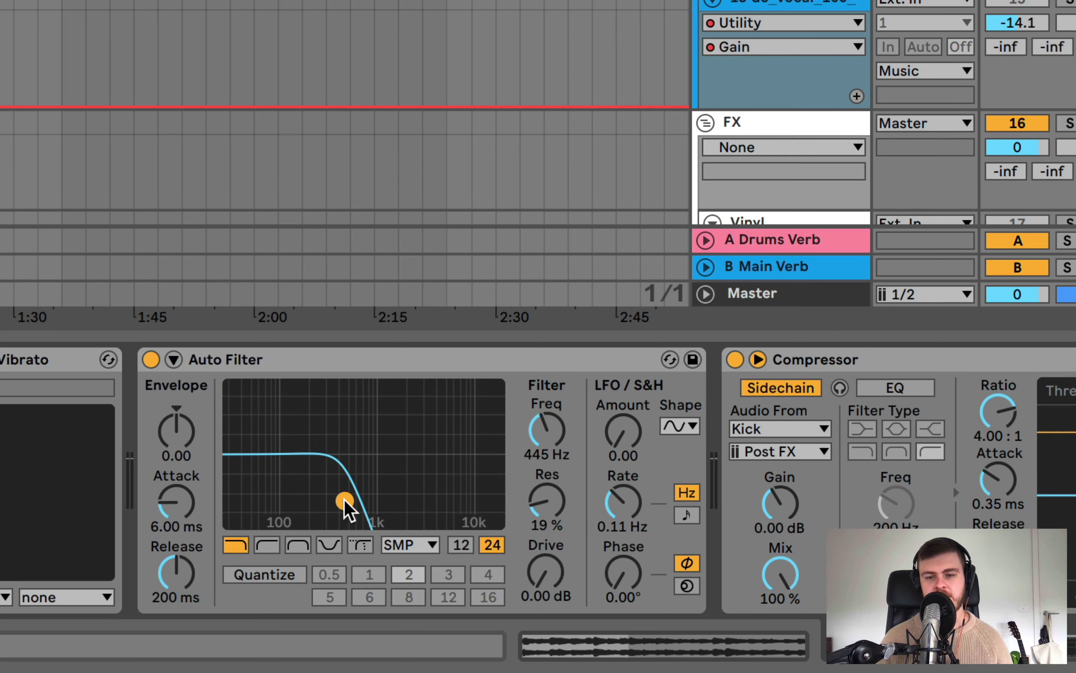
{"action": "mouse_move", "coordinate": [345, 501]}
{"action": "left_mouse_down"}
{"action": "mouse_move", "coordinate": [392, 503]}
{"action": "mouse_move", "coordinate": [354, 505]}
{"action": "left_mouse_up"}
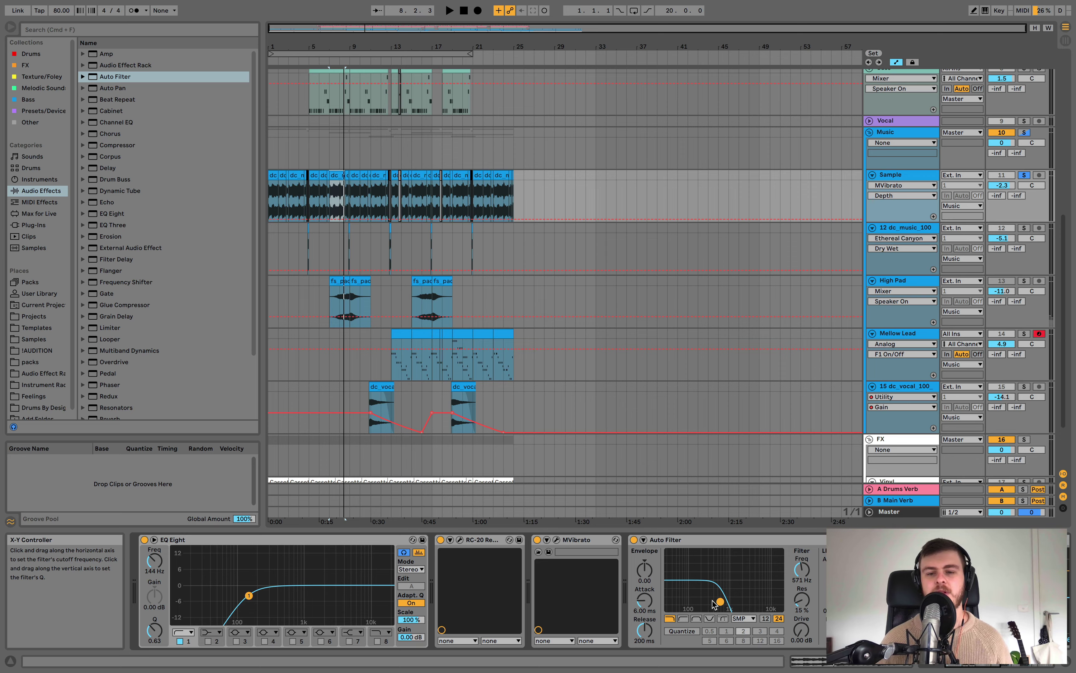
{"action": "left_click", "coordinate": [702, 542]}
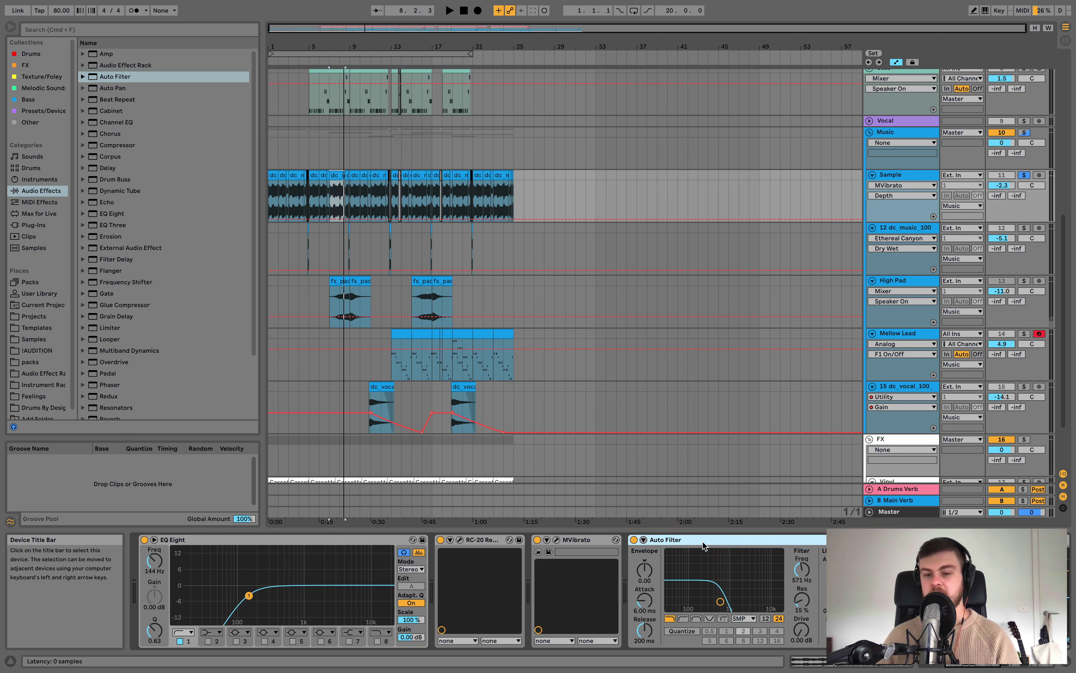
{"action": "key", "text": "Delete"}
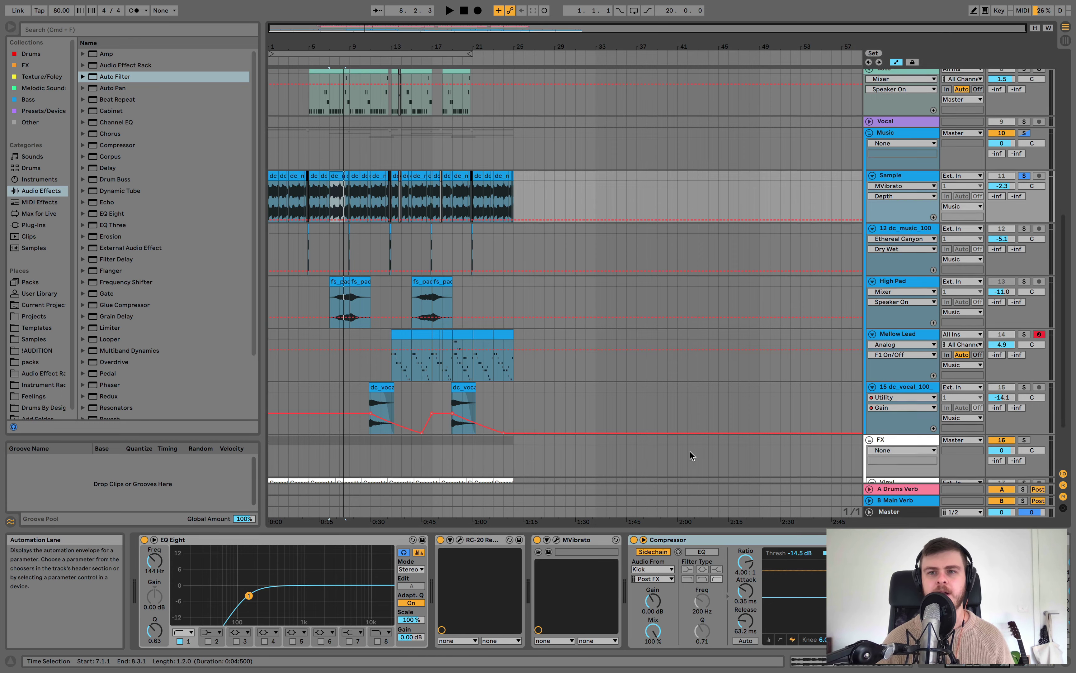
Step: Solo the Bass track, audition it from bar 5 with its device chain shown, and stop playback
{"action": "scroll", "coordinate": [687, 458], "scroll_direction": "up", "scroll_amount": 5}
{"action": "left_click", "coordinate": [345, 258]}
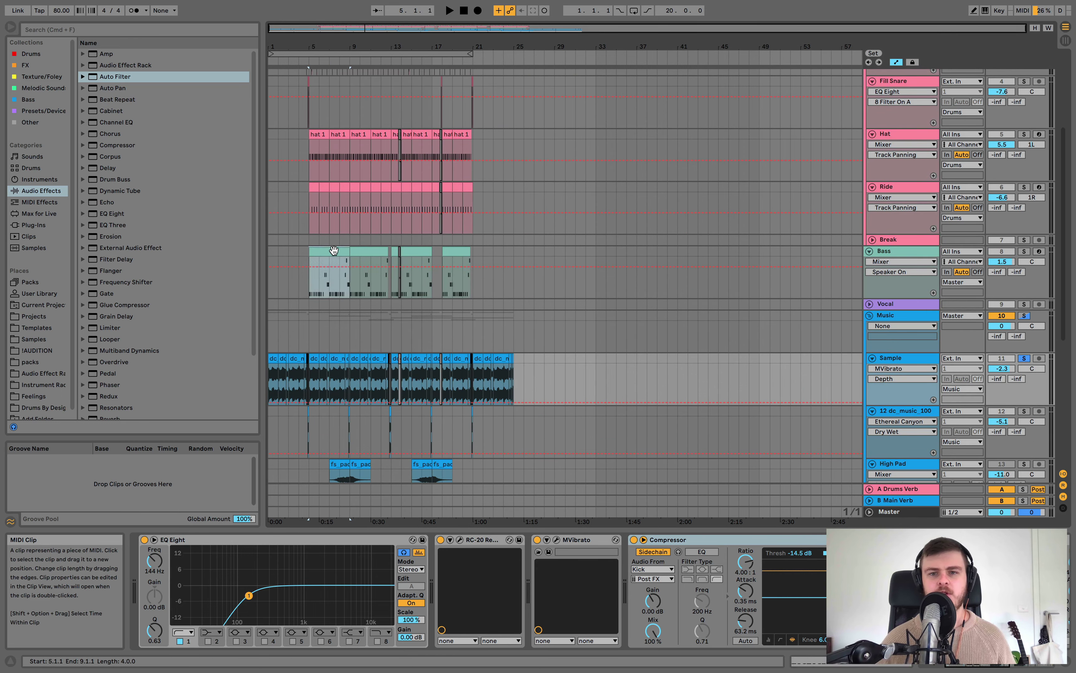
{"action": "left_click", "coordinate": [1023, 251]}
{"action": "left_click", "coordinate": [927, 252]}
{"action": "key", "text": "space"}
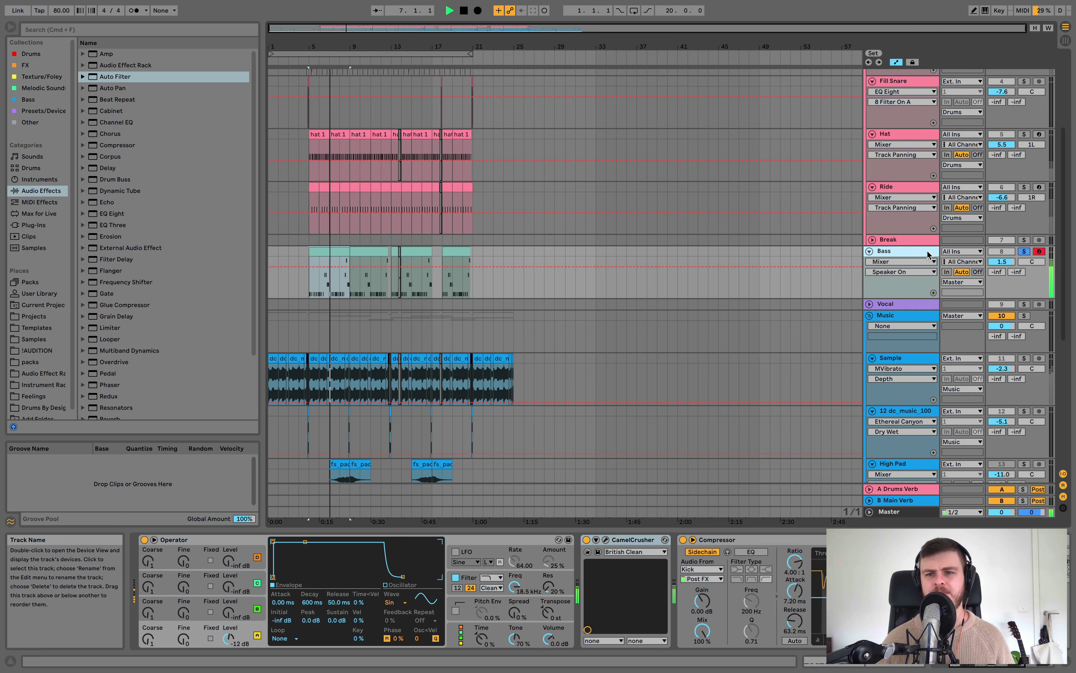
{"action": "key", "text": "space"}
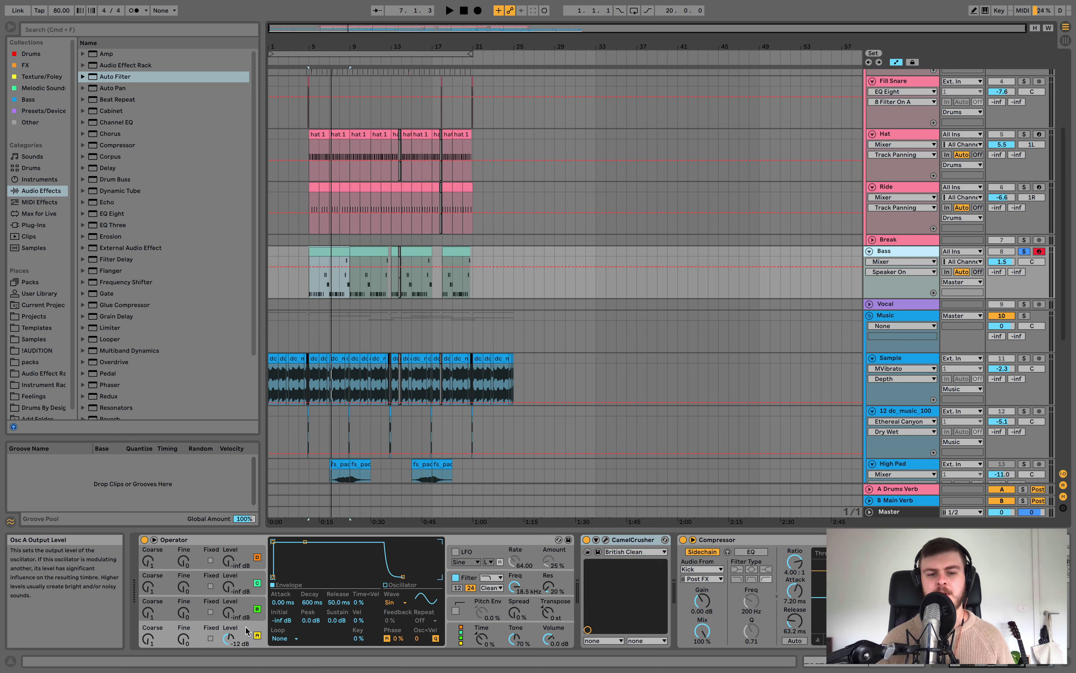
Step: Review Operator's global settings and CamelCrusher on the Bass, comparing the sound with CamelCrusher bypassed and enabled, and close its window
{"action": "left_click", "coordinate": [450, 640]}
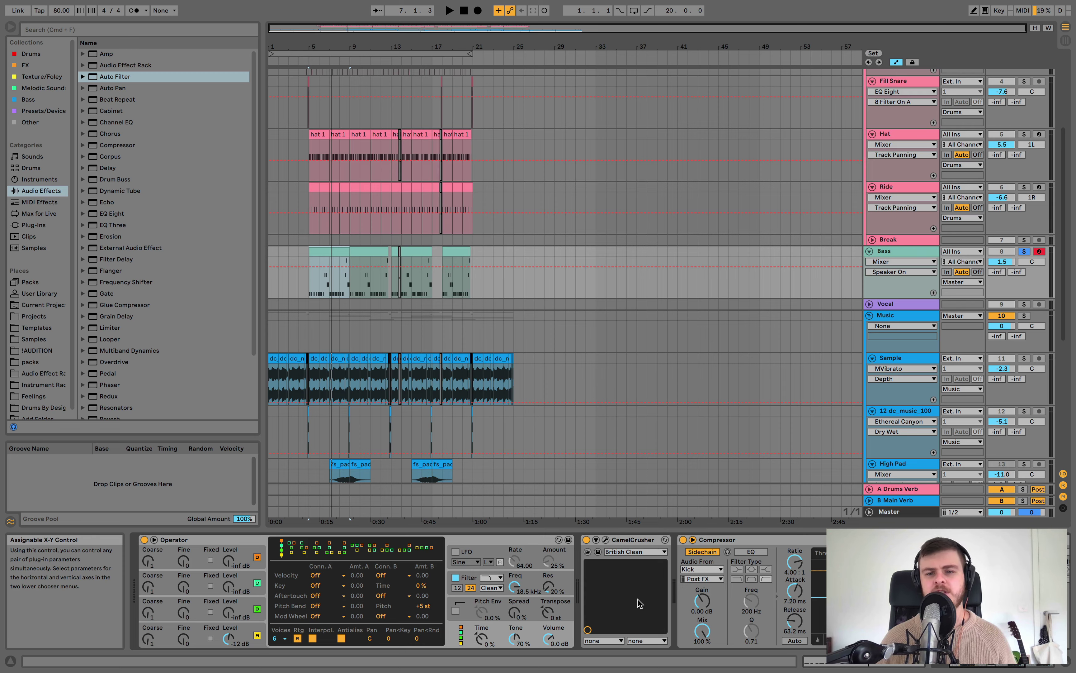
{"action": "left_click", "coordinate": [606, 540]}
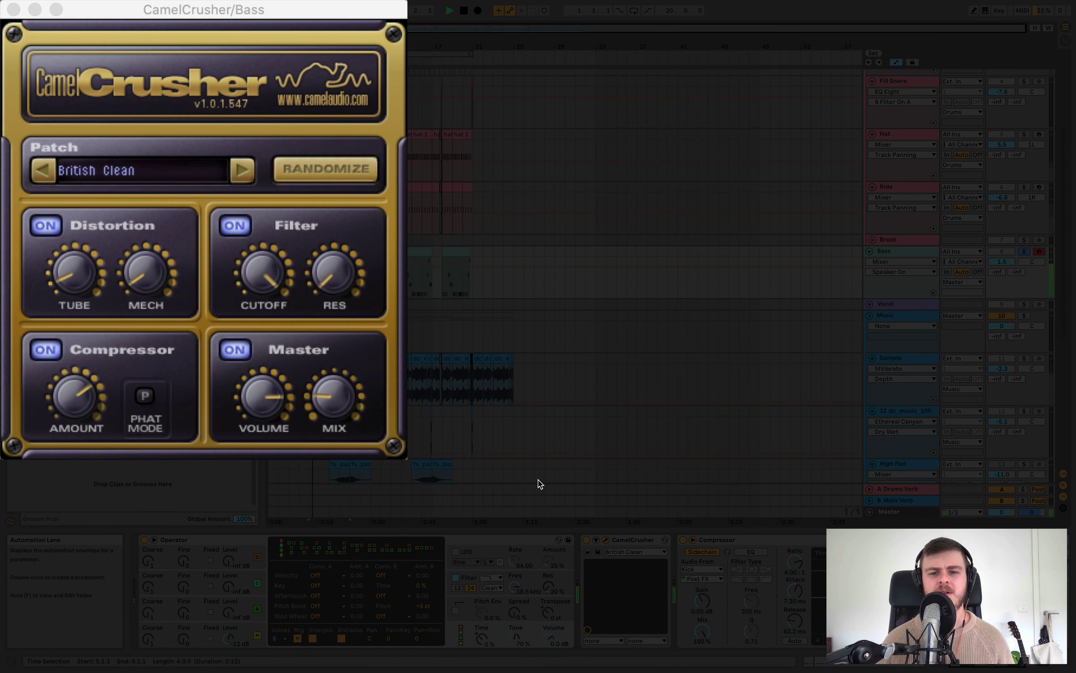
{"action": "left_click", "coordinate": [587, 541]}
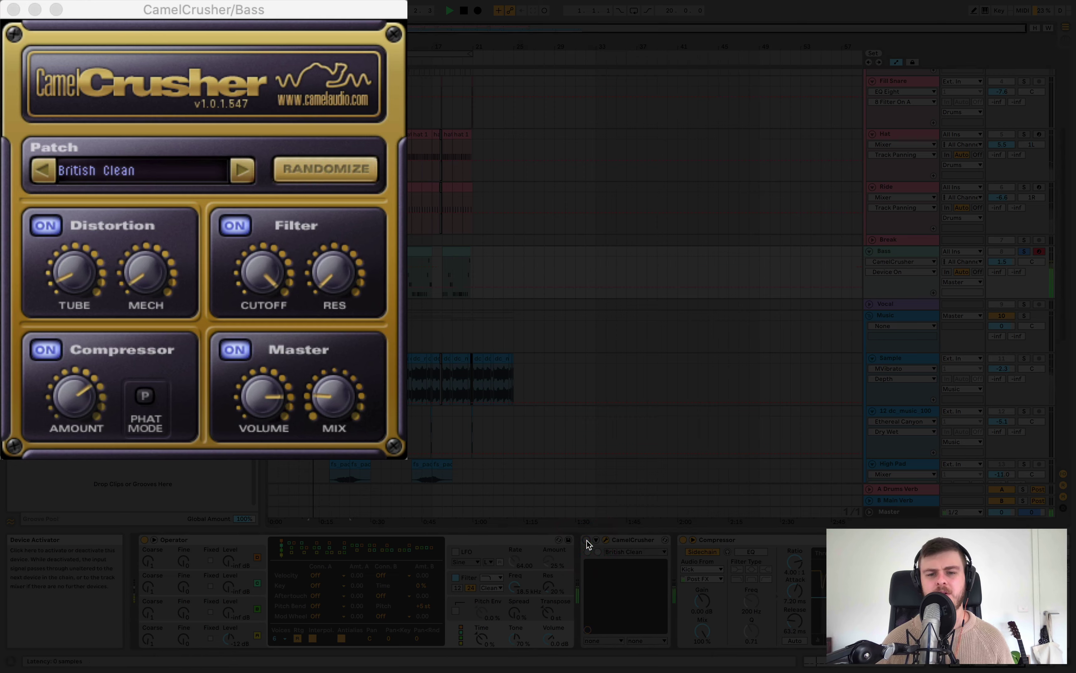
{"action": "left_click", "coordinate": [587, 540]}
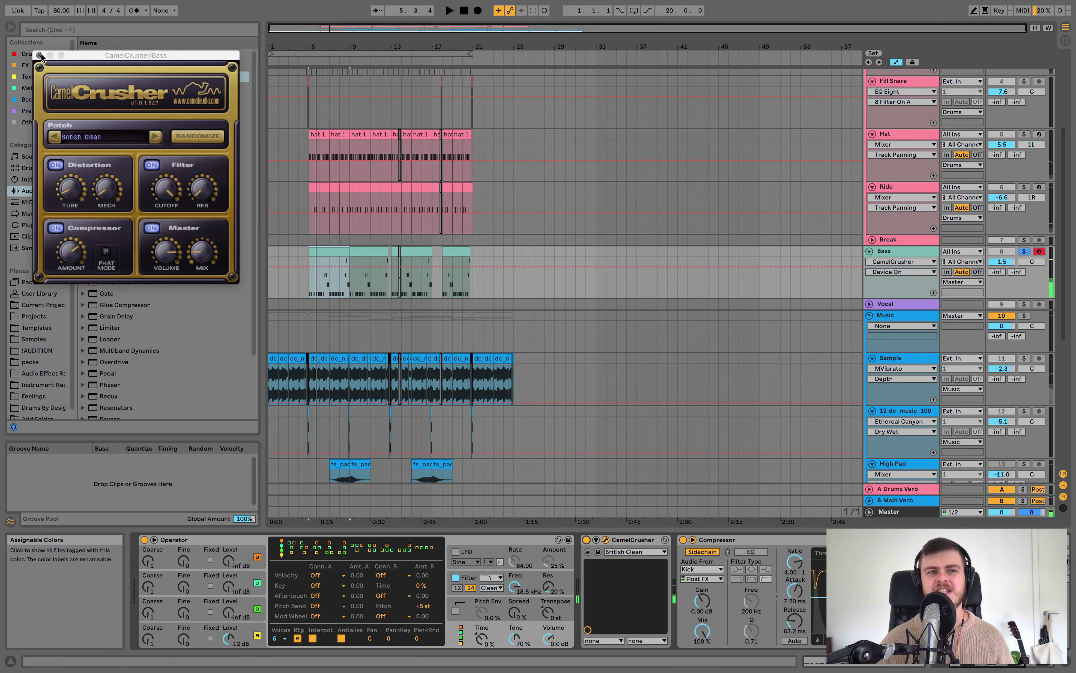
{"action": "left_click", "coordinate": [40, 55]}
Step: Insert EQ Eight between CamelCrusher and the Compressor on the Bass track and expand its frequency display
{"action": "left_click", "coordinate": [118, 214]}
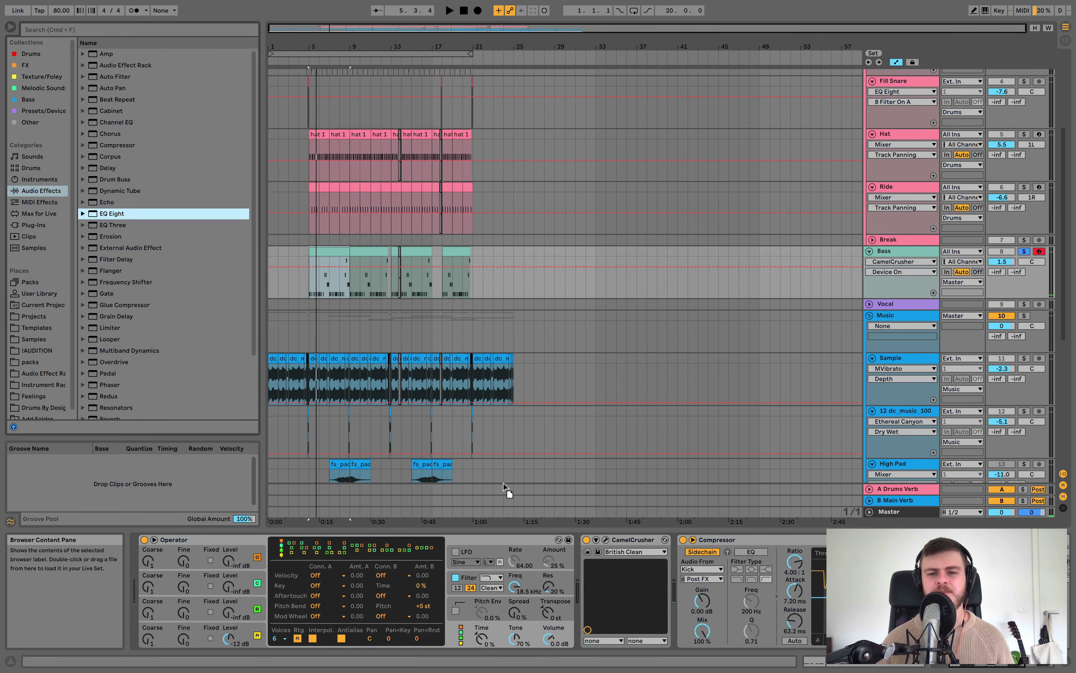
{"action": "left_click_drag", "start_coordinate": [505, 487], "coordinate": [679, 542]}
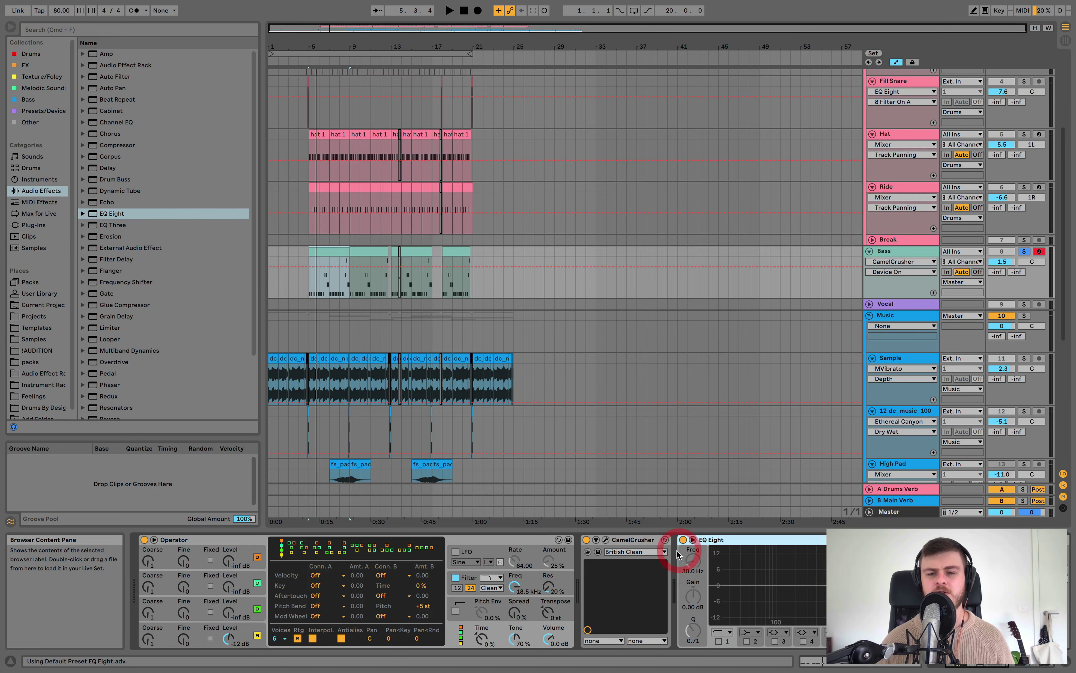
{"action": "left_click", "coordinate": [791, 576]}
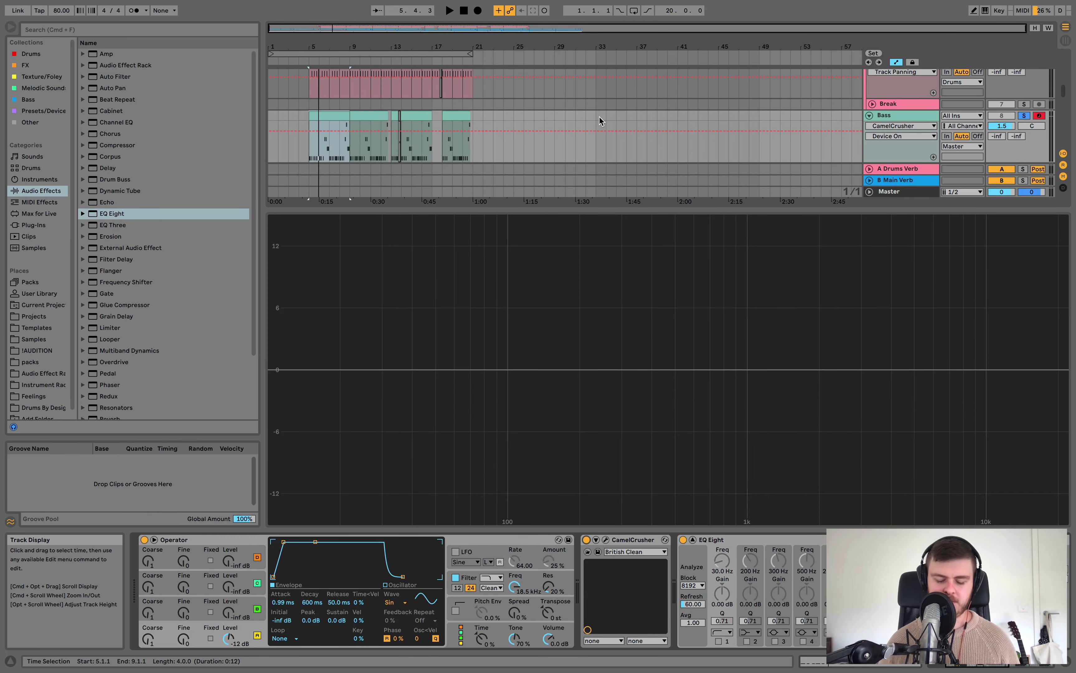
Step: Play single bass notes in progressively lower octaves and examine their harmonics in EQ Eight's spectrum
{"action": "key", "text": "k"}
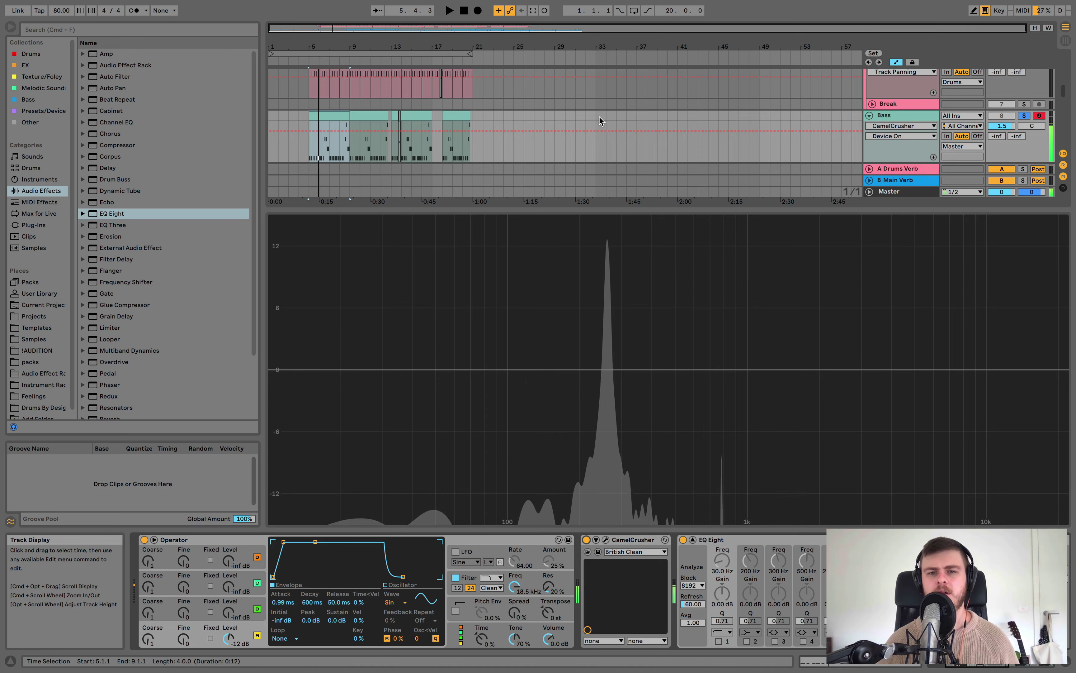
{"action": "key", "text": "z"}
{"action": "key", "text": "k"}
{"action": "key", "text": "a"}
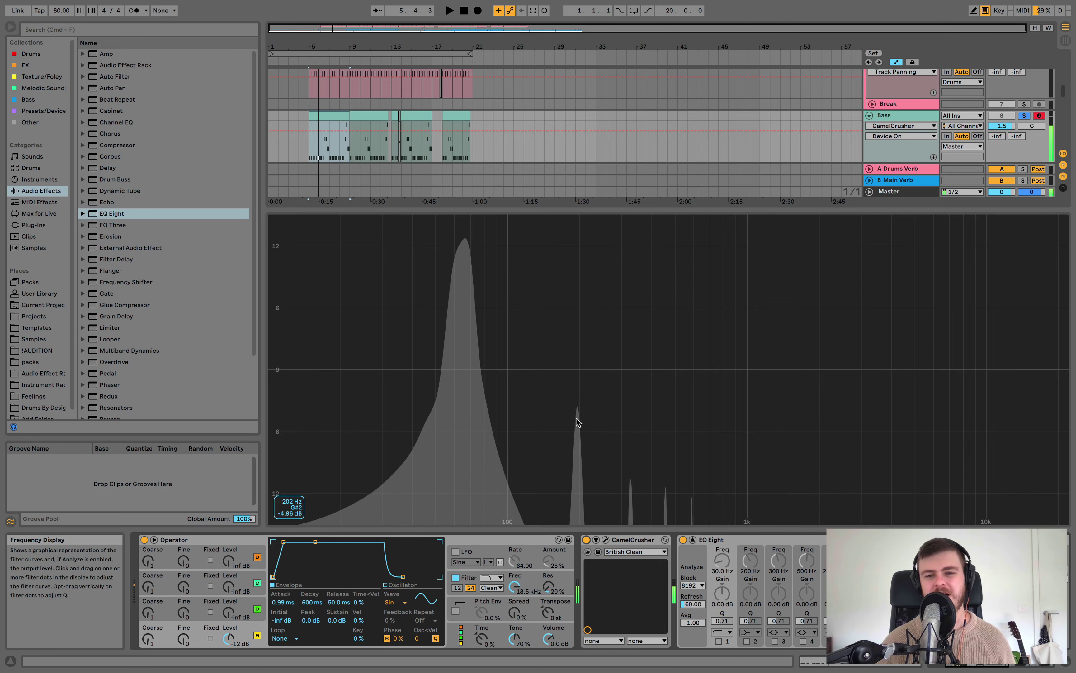
{"action": "key", "text": "z"}
{"action": "key", "text": "a"}
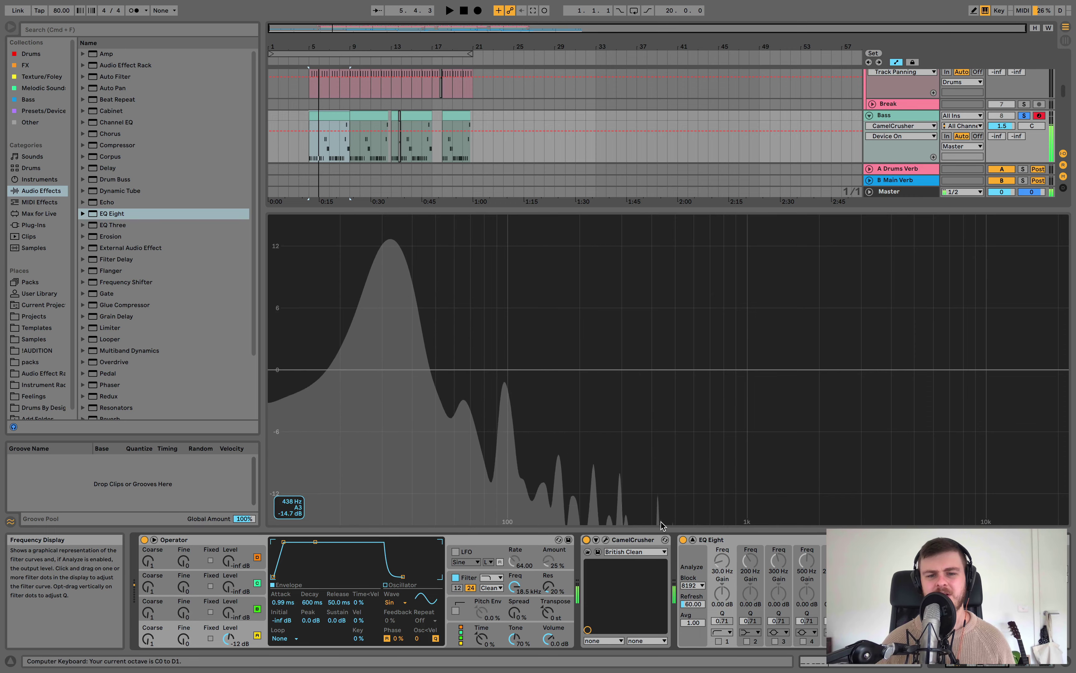
Step: Compare the bass spectrum with CamelCrusher bypassed and re-enabled, and delete the EQ Eight
{"action": "left_click", "coordinate": [587, 539]}
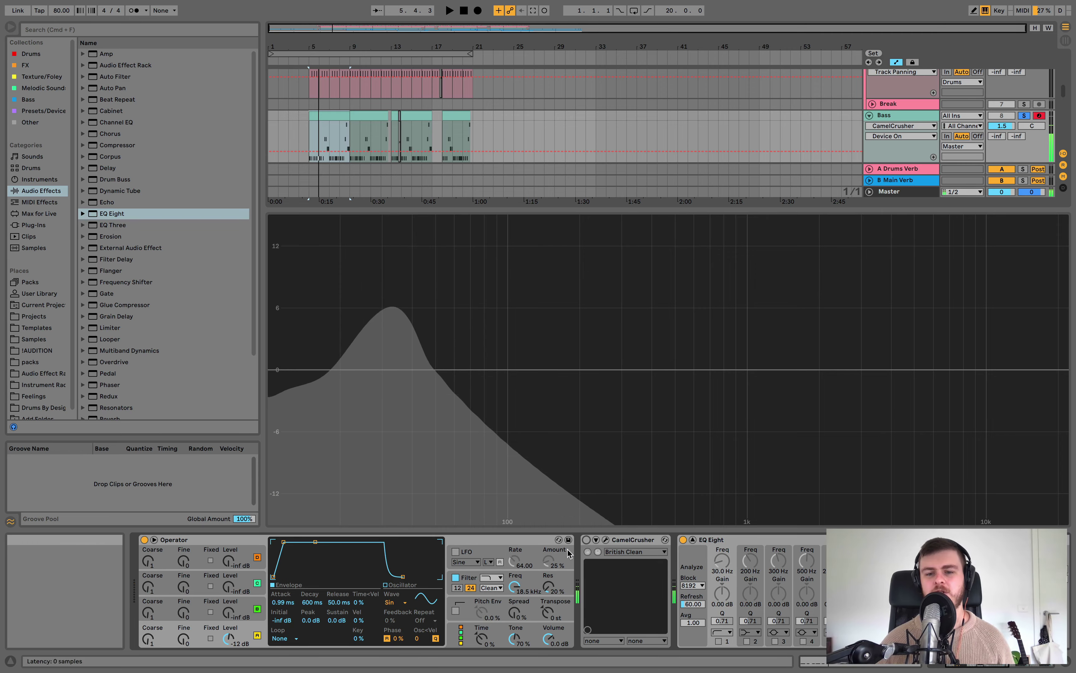
{"action": "left_click", "coordinate": [587, 540]}
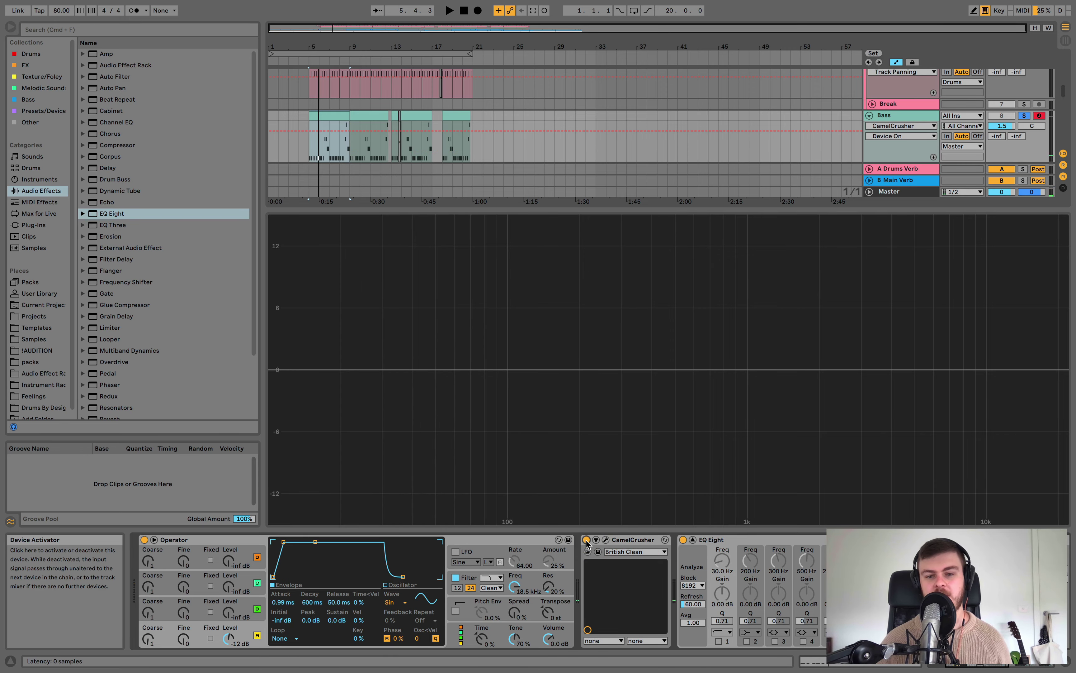
{"action": "left_click", "coordinate": [722, 540]}
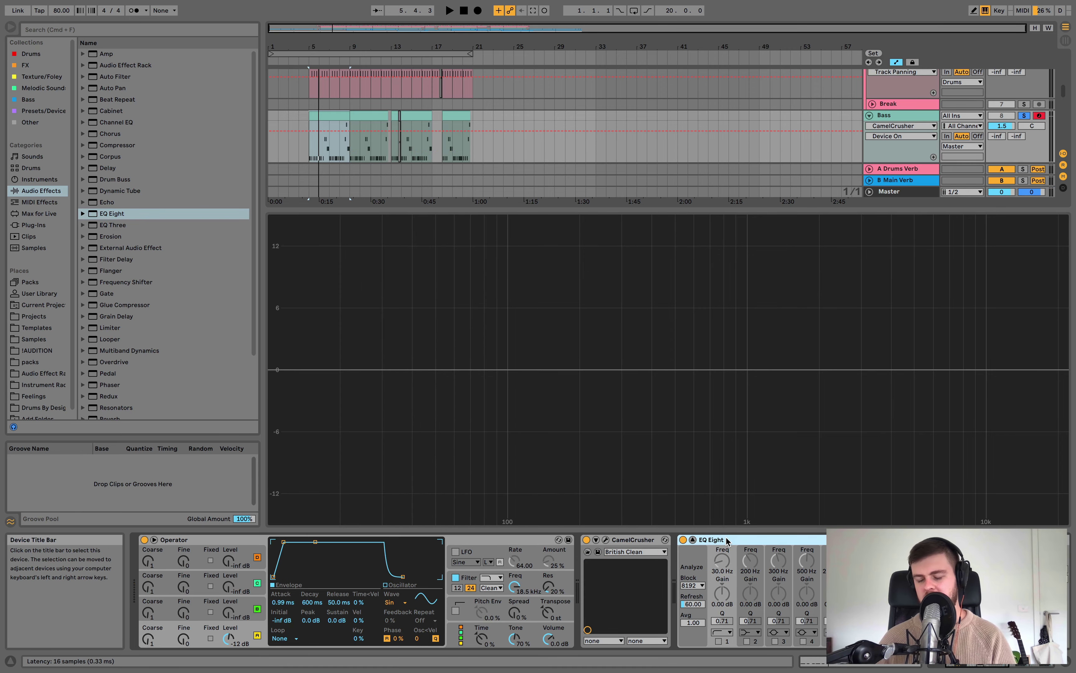
{"action": "key", "text": "Delete"}
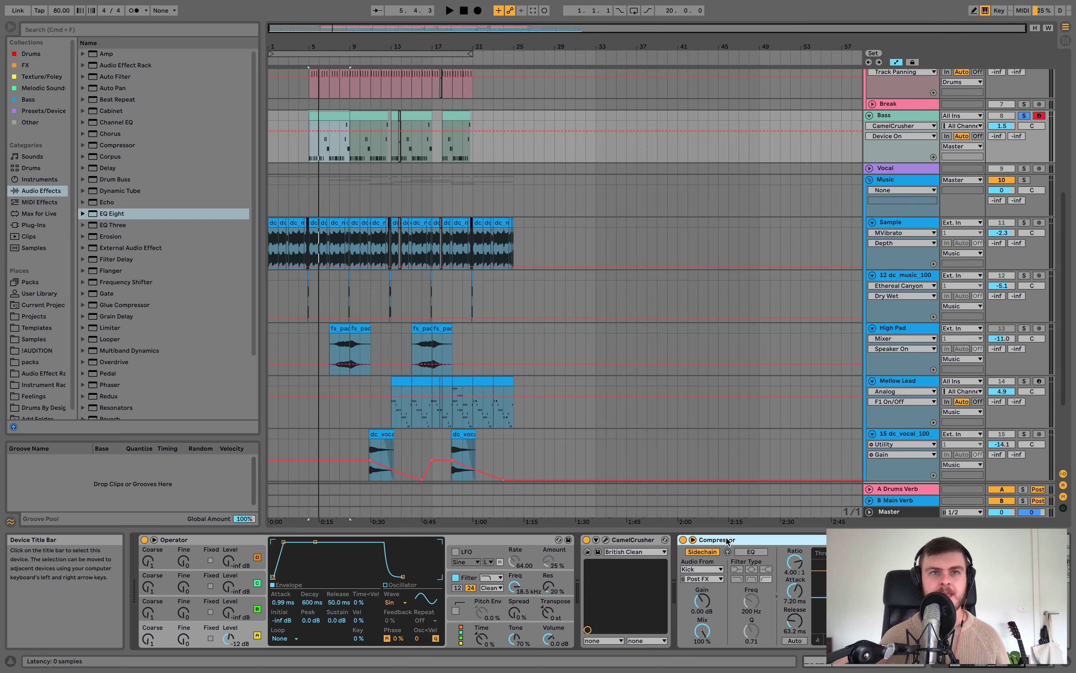
Step: Audition the bass with varying CamelCrusher Mix amounts, return the Mix to a low blend, and close its window
{"action": "left_click", "coordinate": [605, 540]}
{"action": "left_click_drag", "start_coordinate": [75, 198], "coordinate": [75, 180]}
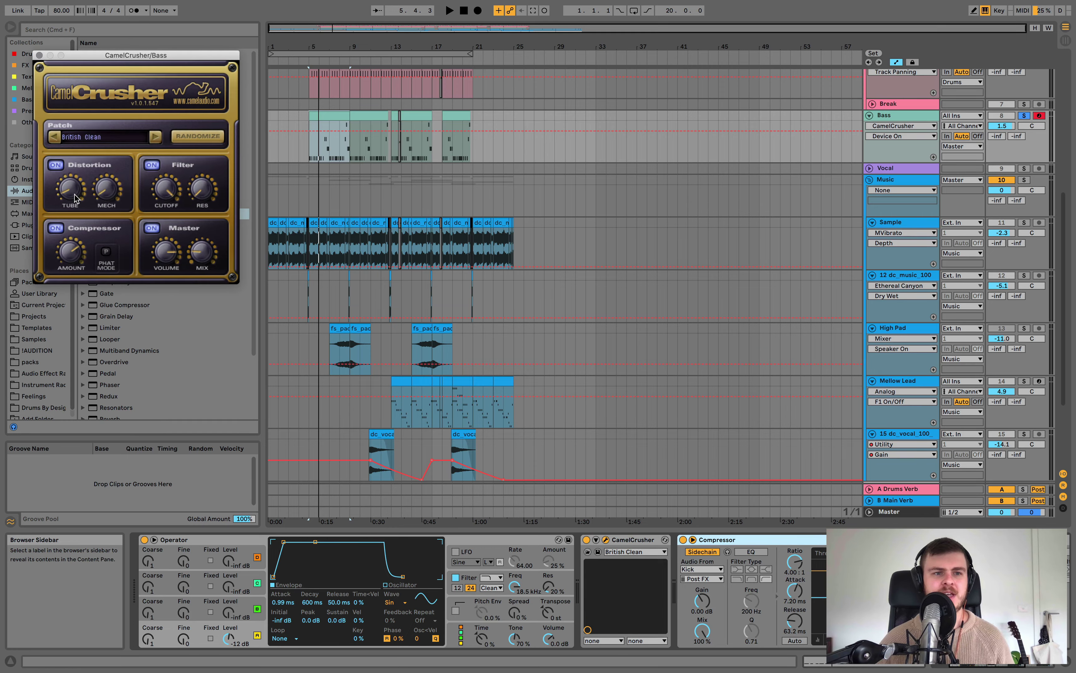
{"action": "key", "text": "space"}
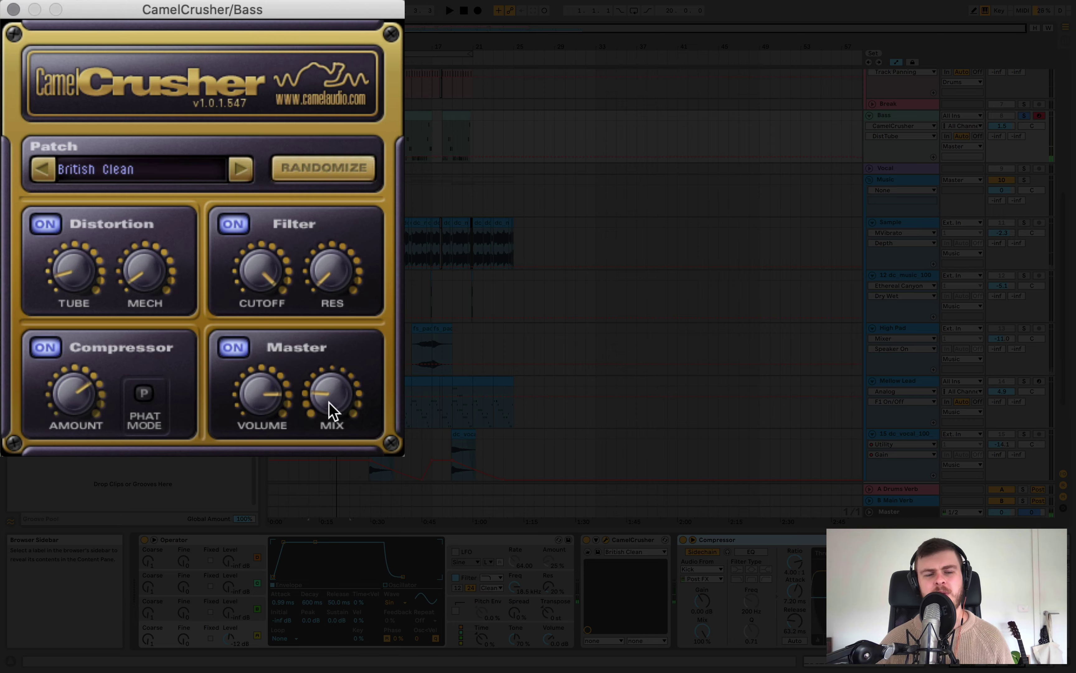
{"action": "left_click", "coordinate": [333, 411]}
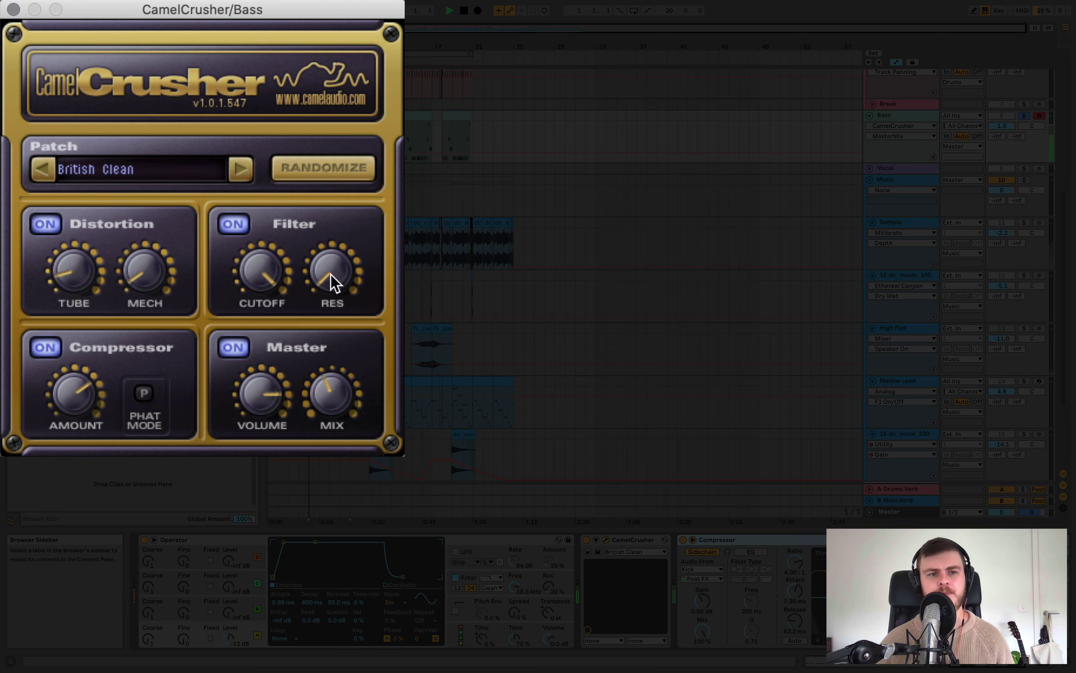
{"action": "key", "text": "space"}
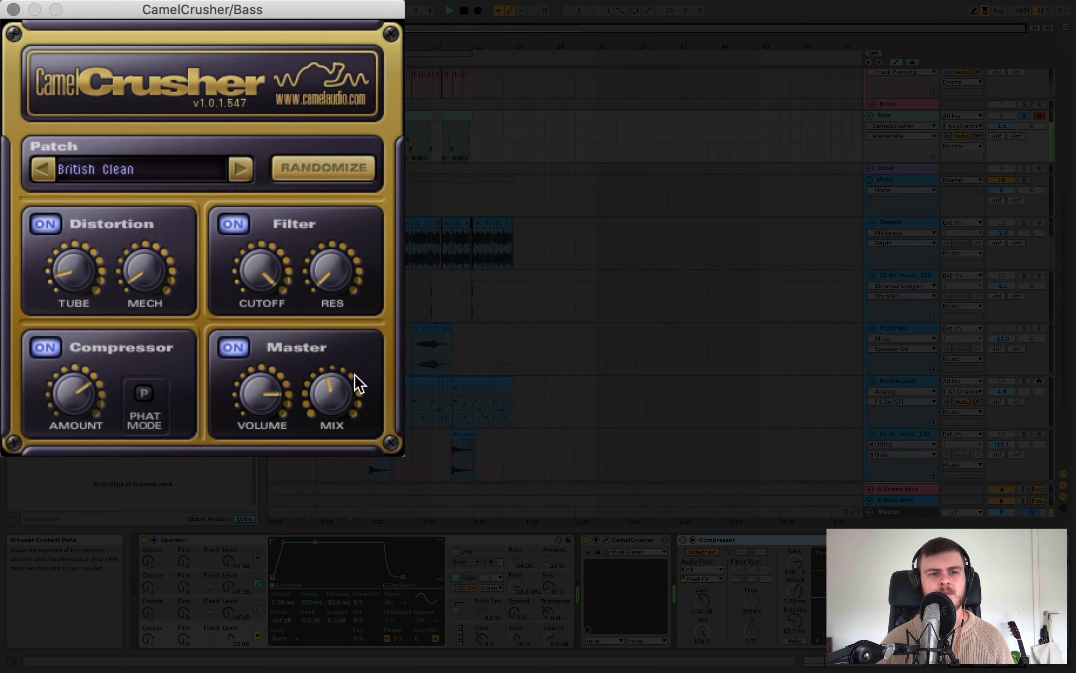
{"action": "left_click", "coordinate": [359, 425]}
{"action": "key", "text": "space"}
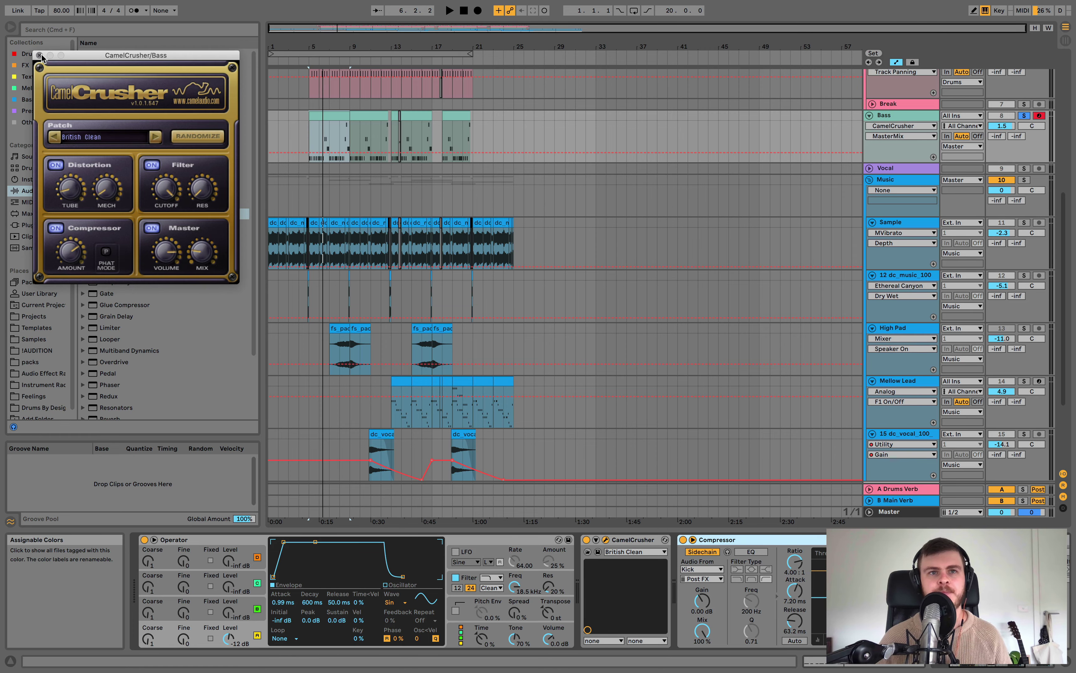
{"action": "left_click", "coordinate": [40, 55]}
{"action": "scroll", "coordinate": [379, 195], "scroll_direction": "down", "scroll_amount": 3}
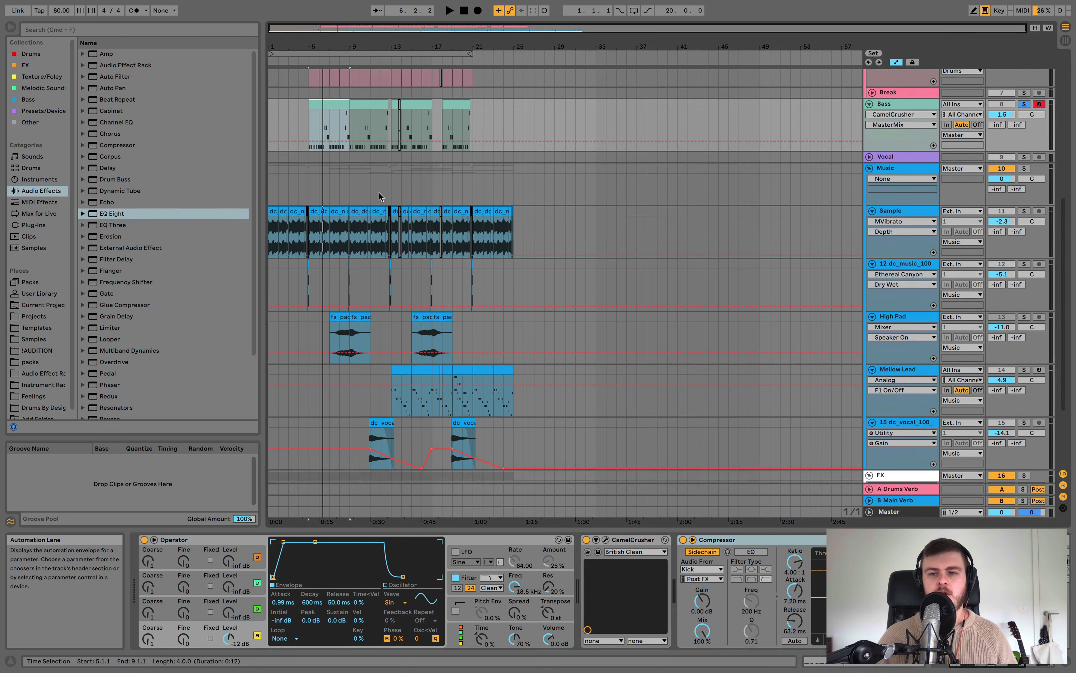
{"action": "left_click", "coordinate": [912, 307]}
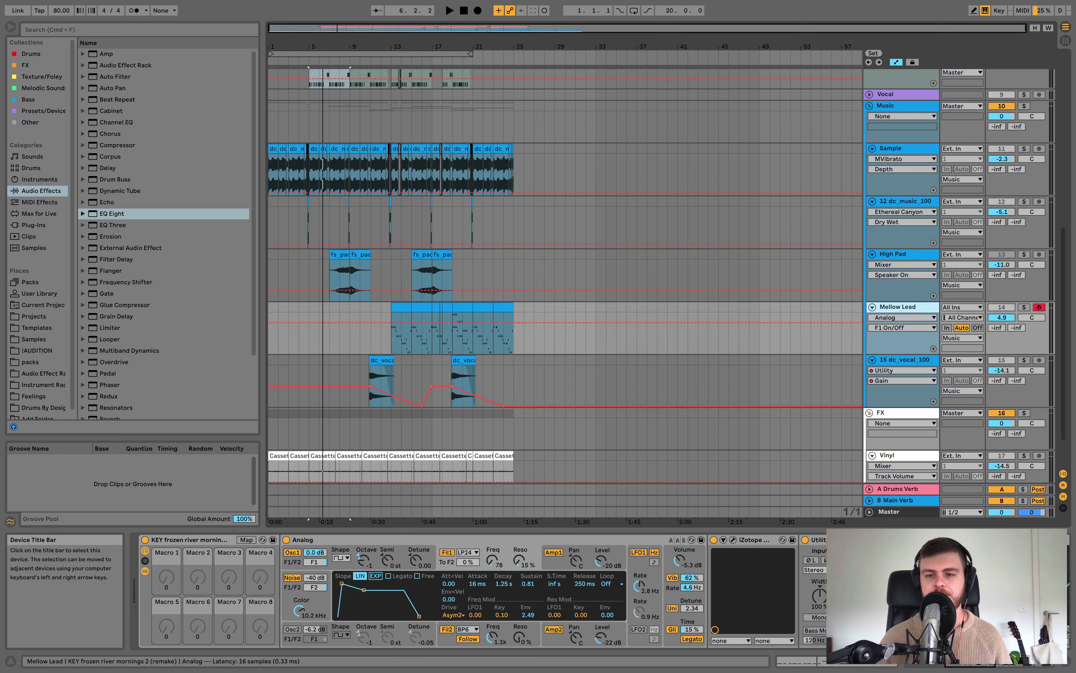
{"action": "scroll", "coordinate": [736, 545], "scroll_direction": "right", "scroll_amount": 10}
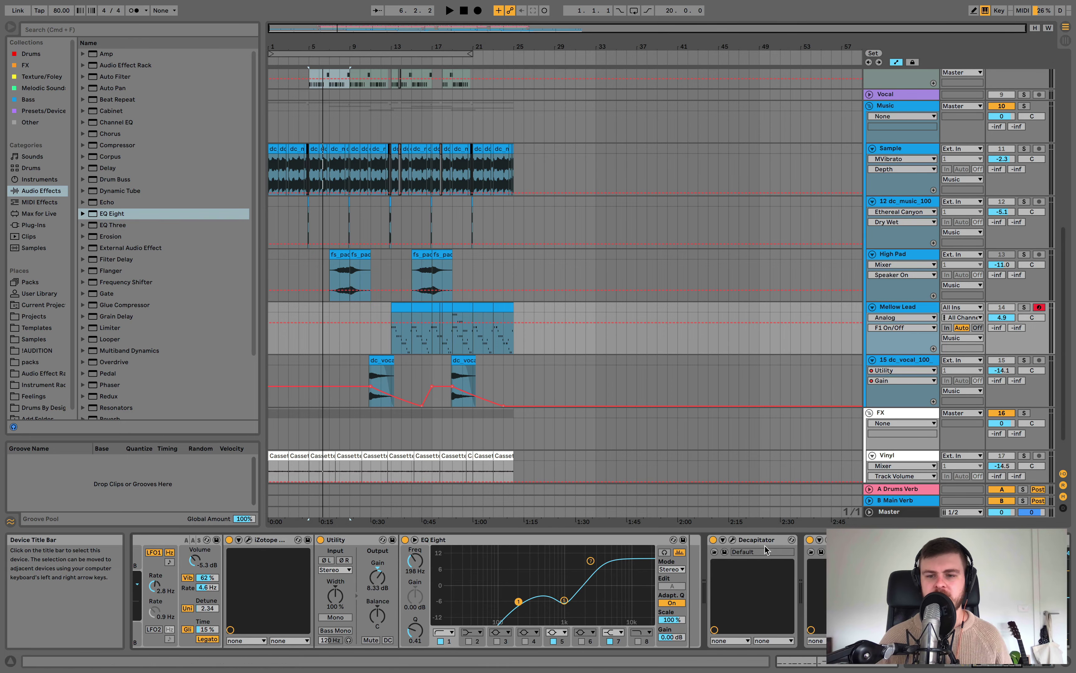
{"action": "left_click", "coordinate": [733, 540]}
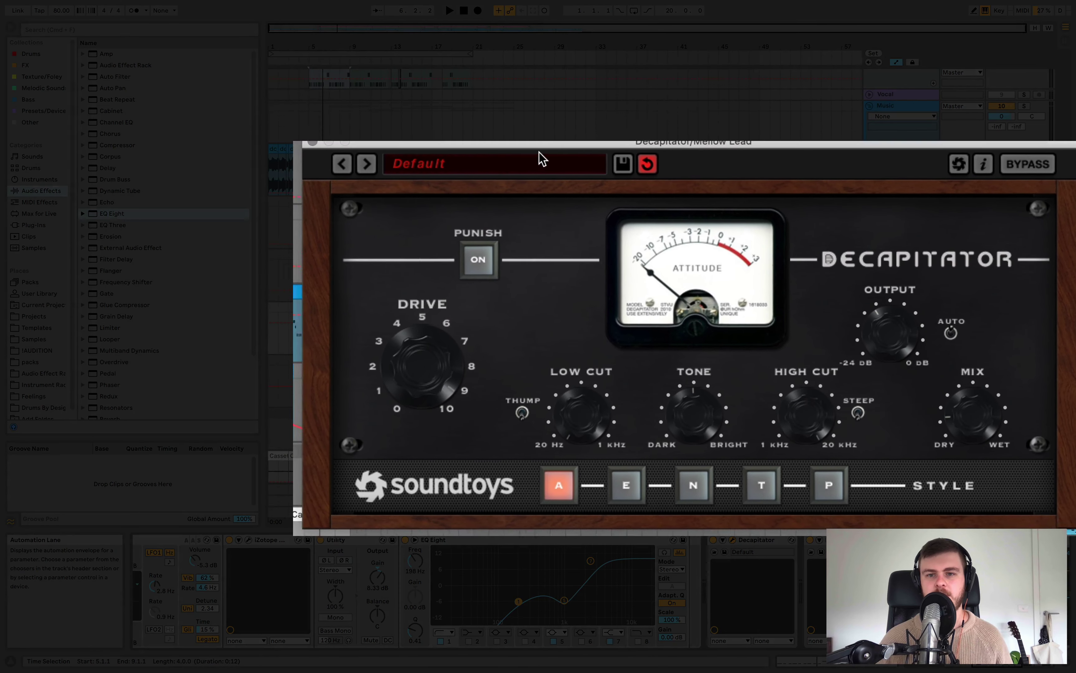
{"action": "left_click", "coordinate": [541, 162]}
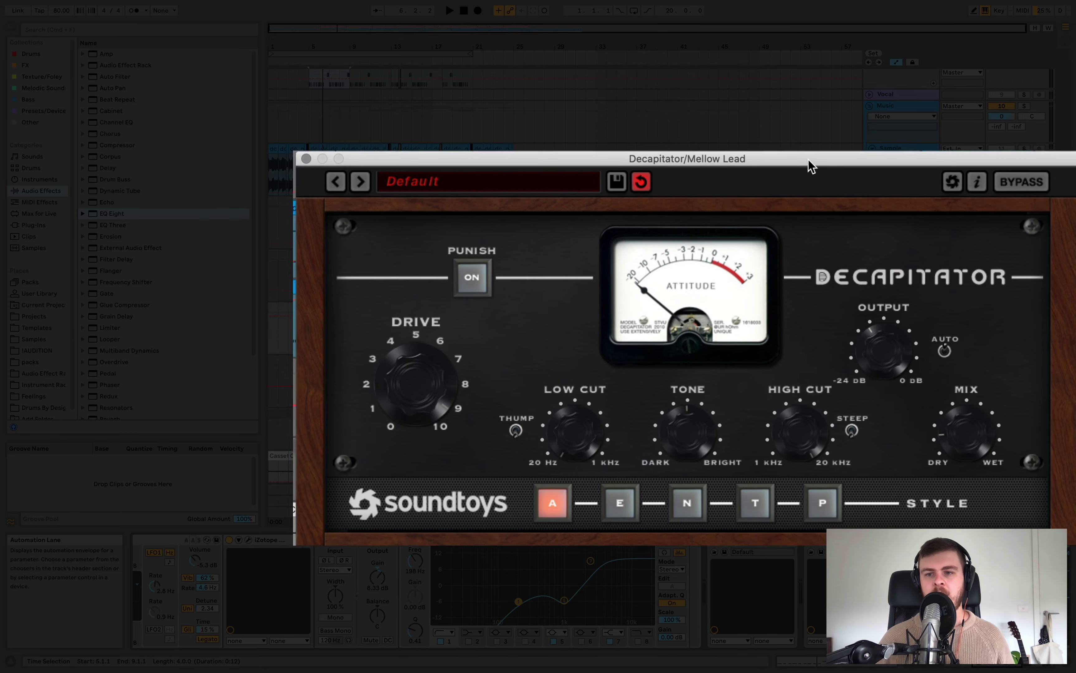
{"action": "left_click_drag", "start_coordinate": [809, 163], "coordinate": [622, 9]}
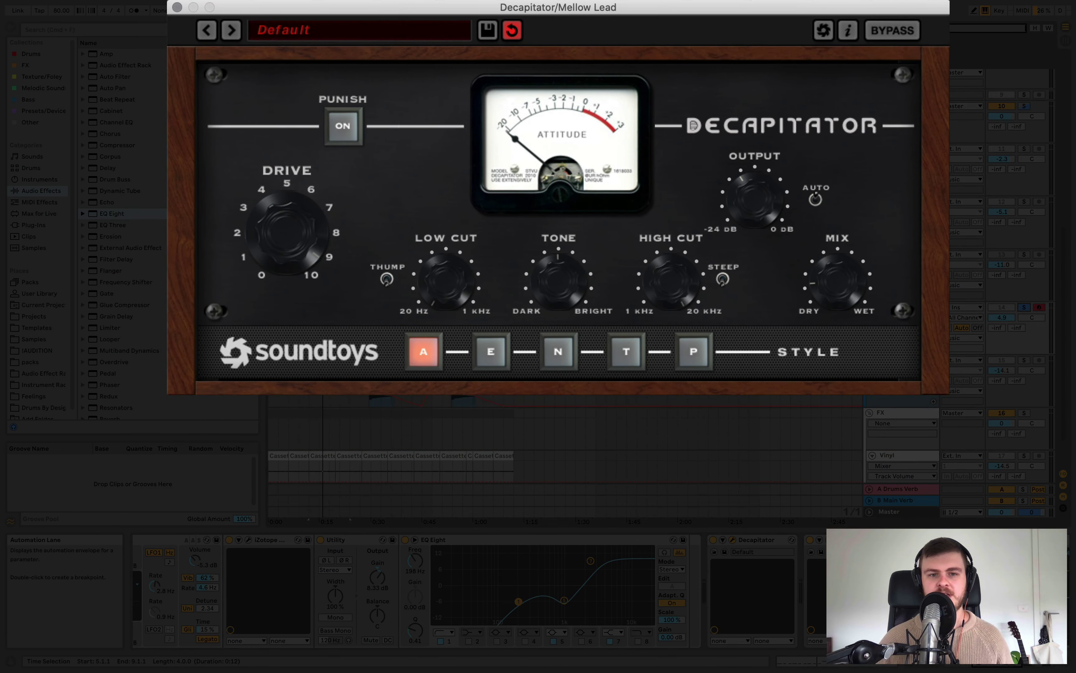
Step: Play the Mellow Lead from bar 13 and compare its sound with Decapitator bypassed and re-enabled
{"action": "left_click", "coordinate": [391, 467]}
{"action": "key", "text": "space"}
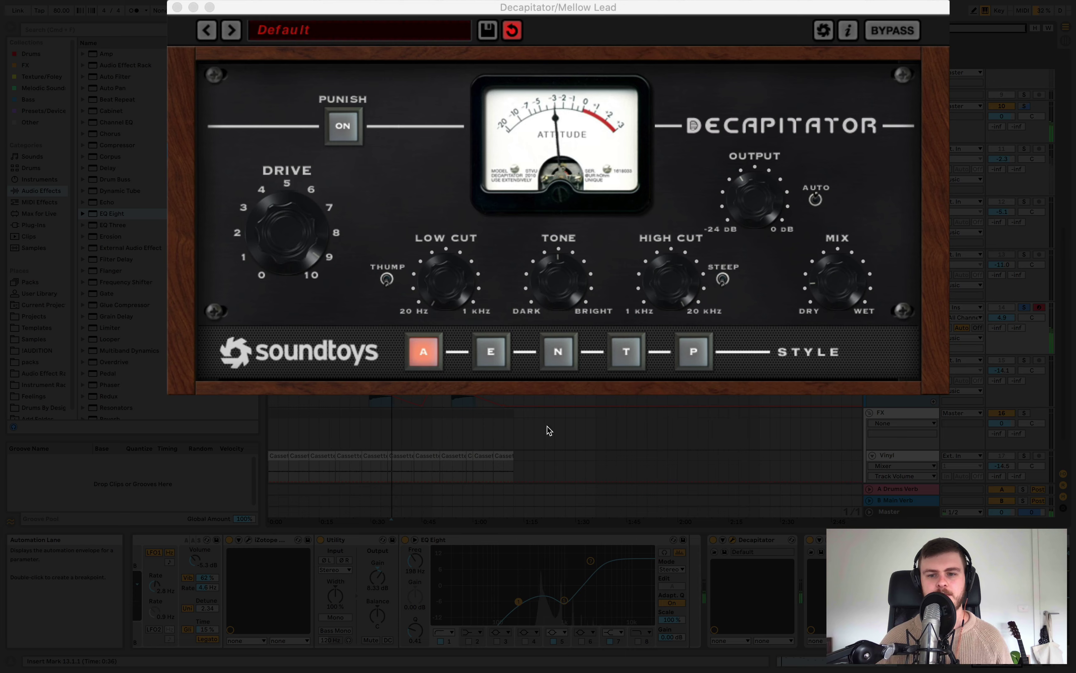
{"action": "left_click", "coordinate": [712, 540]}
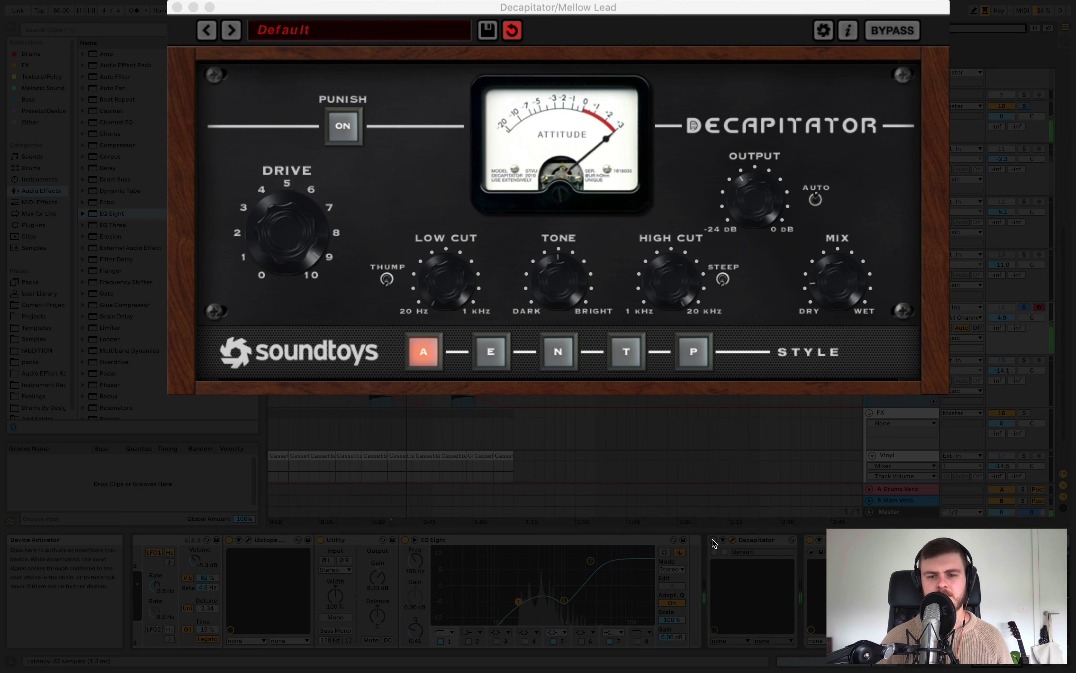
{"action": "left_click", "coordinate": [713, 540]}
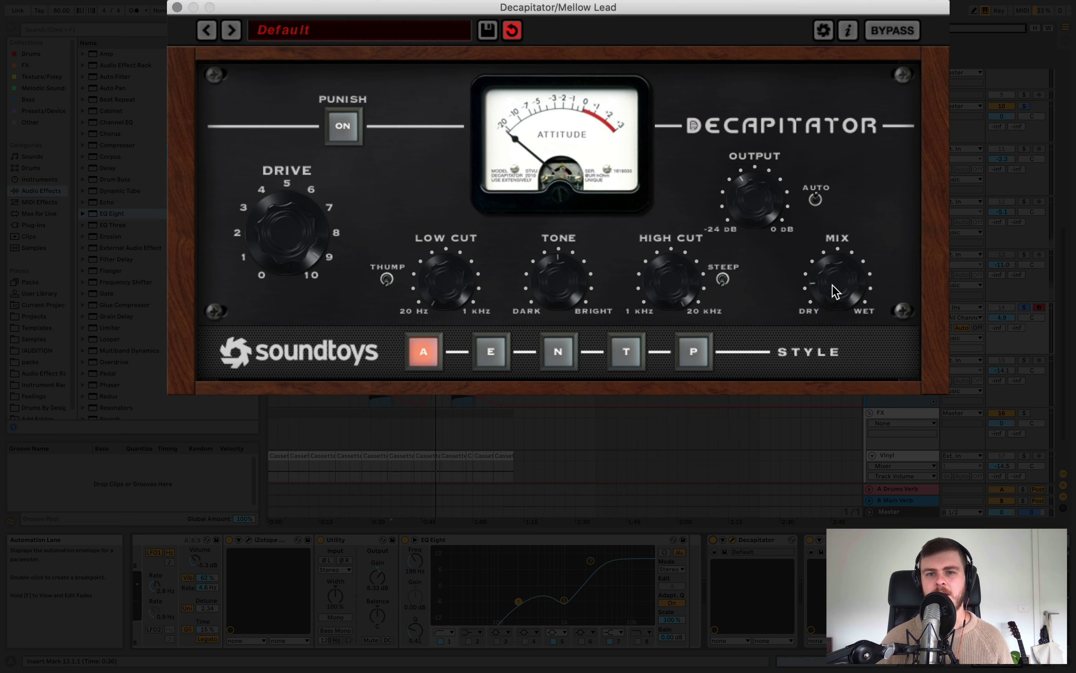
Step: Audition wetter Decapitator Mix settings, return to a mostly dry blend, unsolo the Mellow Lead, and close the plug-in window
{"action": "left_click_drag", "start_coordinate": [835, 292], "coordinate": [839, 269]}
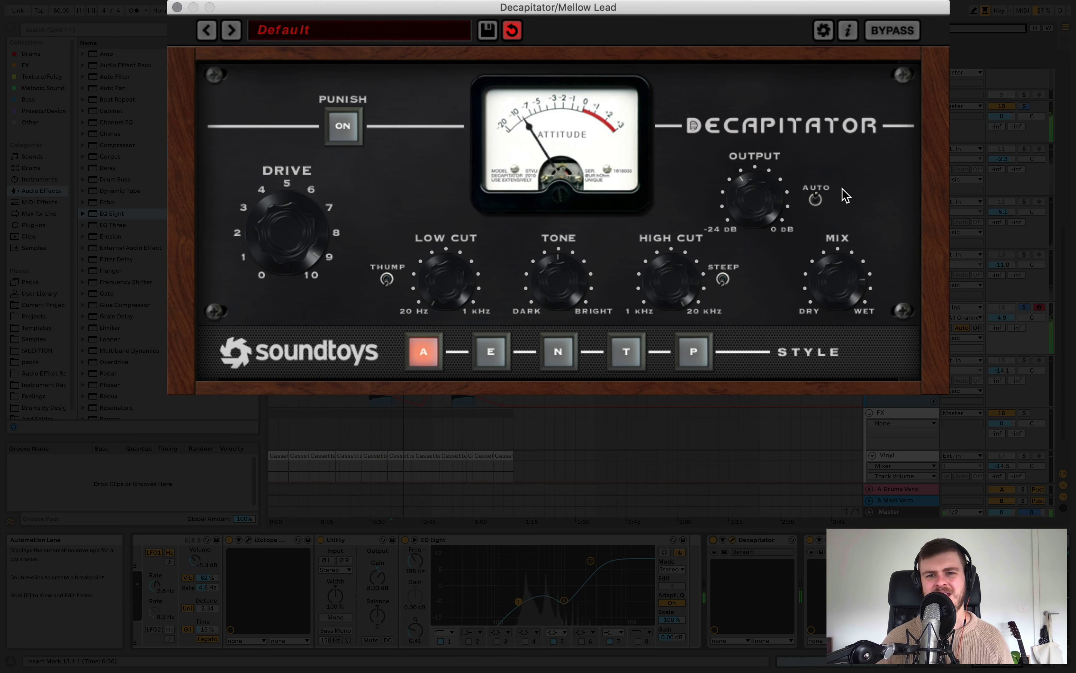
{"action": "left_click_drag", "start_coordinate": [844, 256], "coordinate": [851, 278]}
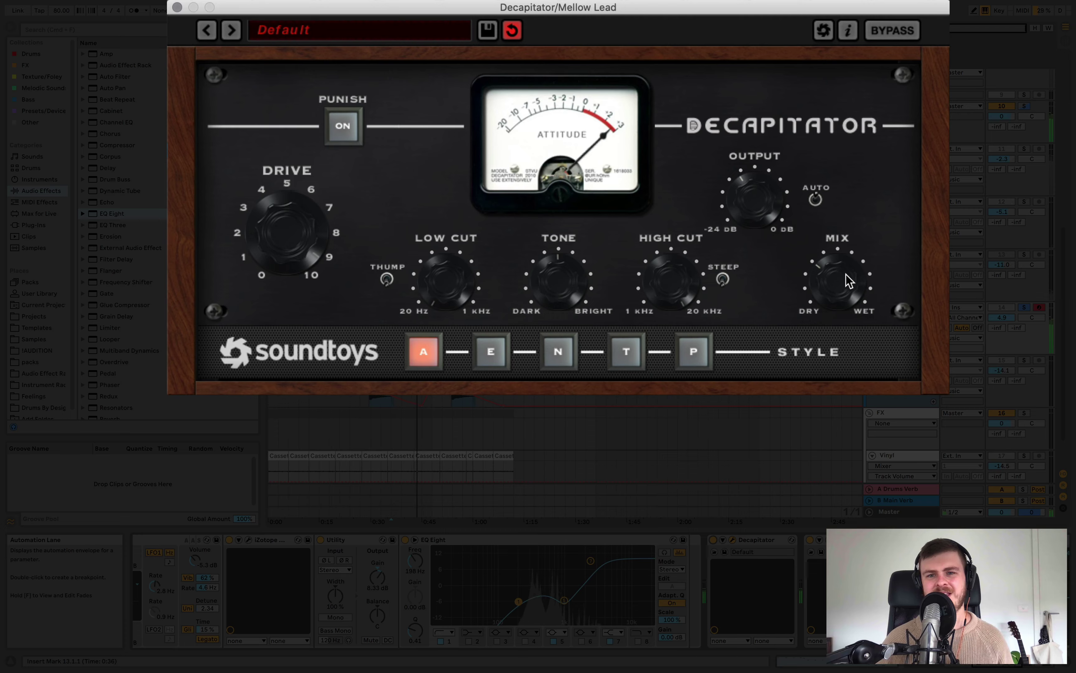
{"action": "left_click_drag", "start_coordinate": [848, 284], "coordinate": [894, 310]}
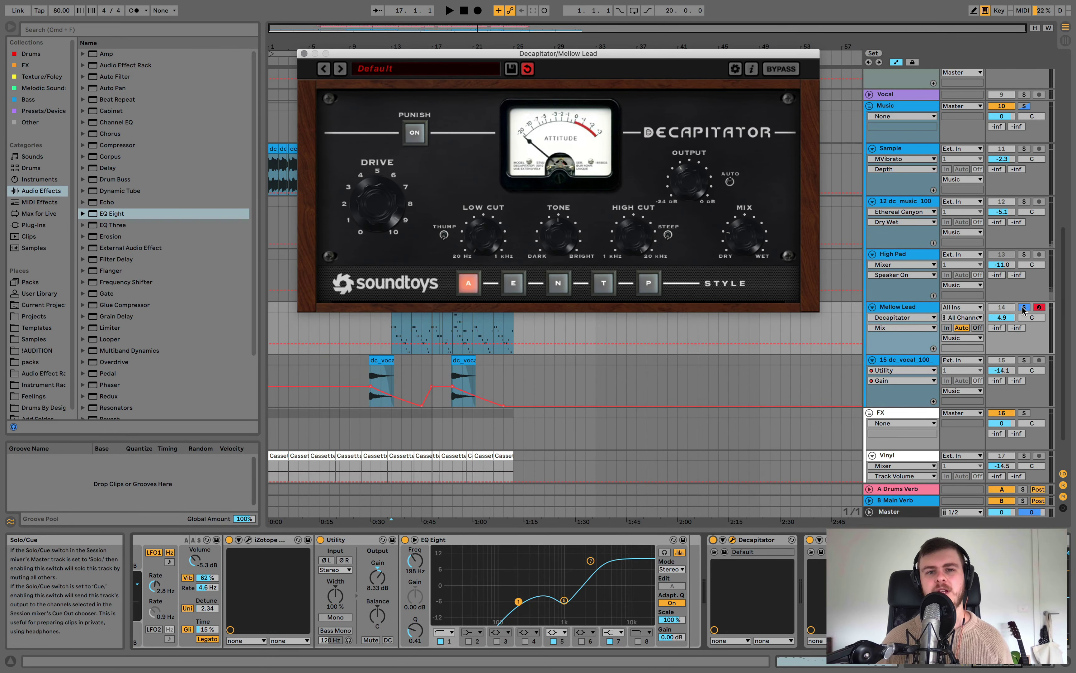
{"action": "left_click", "coordinate": [1023, 308]}
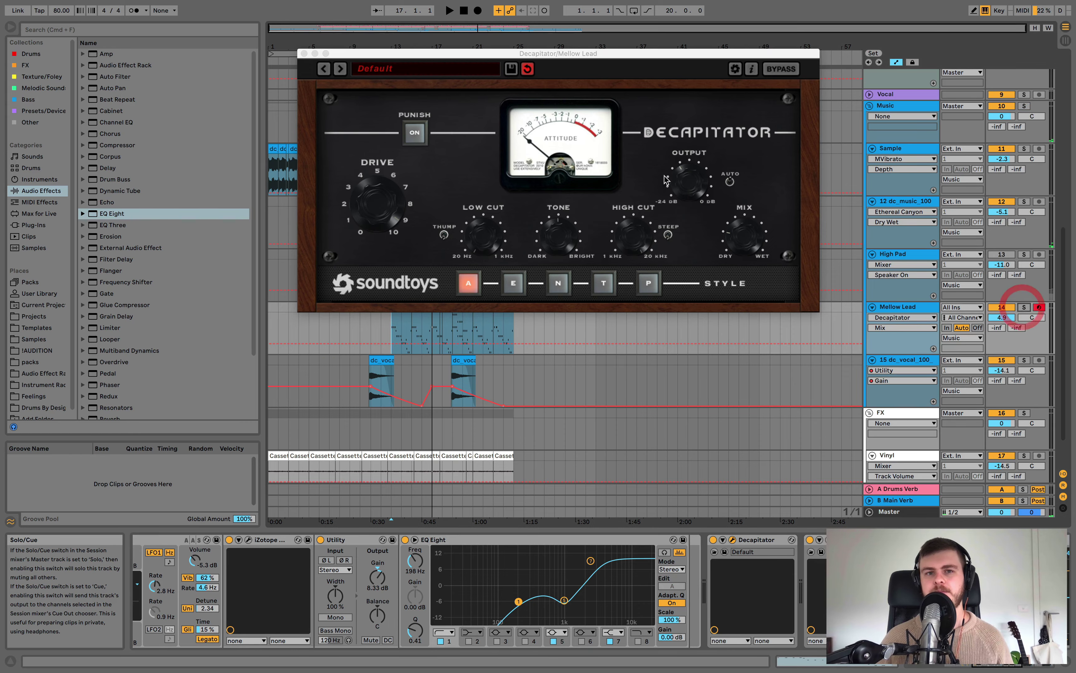
{"action": "left_click", "coordinate": [304, 54]}
Step: Examine the Glue Compressor settings on the Drums group and locate the standard Compressor among the audio effects
{"action": "scroll", "coordinate": [521, 142], "scroll_direction": "up", "scroll_amount": 10}
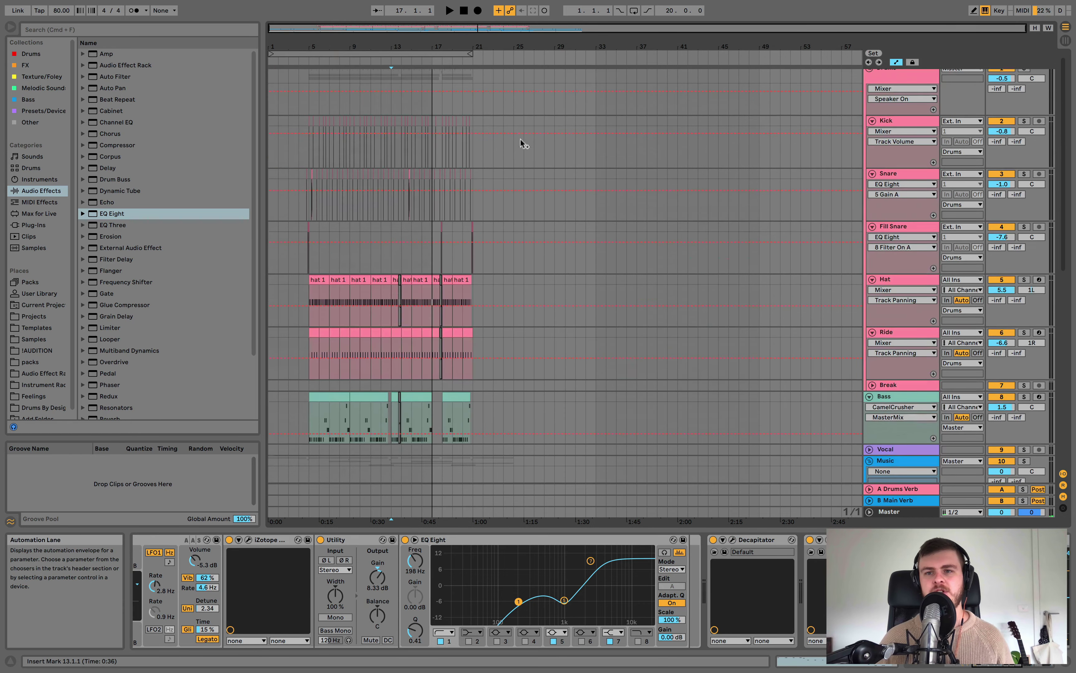
{"action": "left_click", "coordinate": [899, 82]}
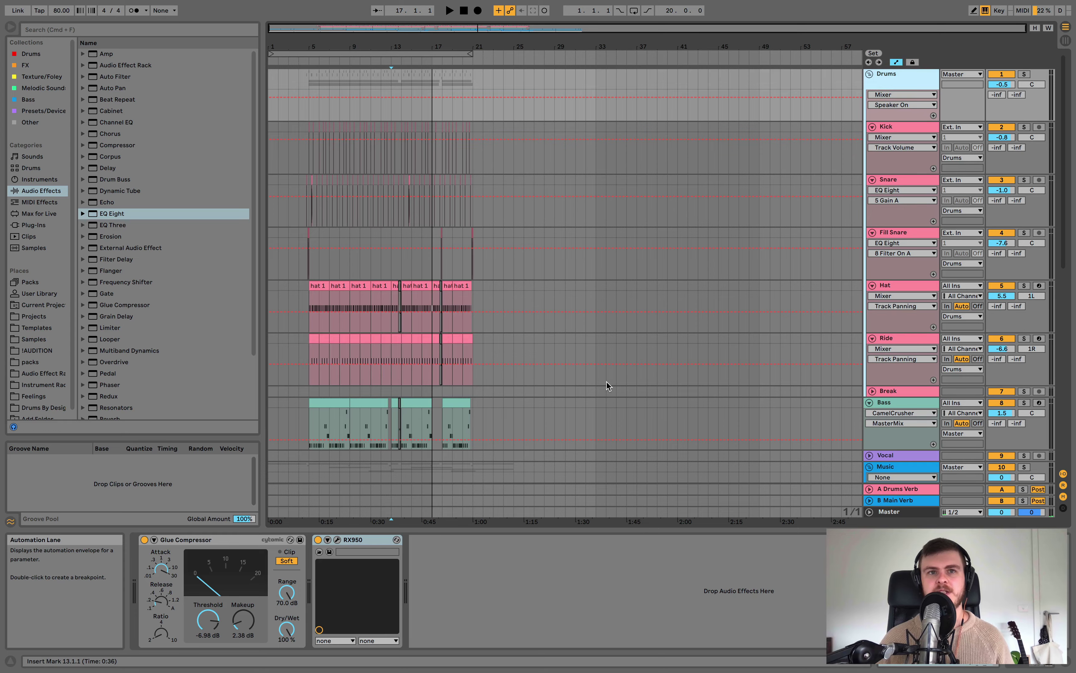
{"action": "left_click", "coordinate": [237, 540]}
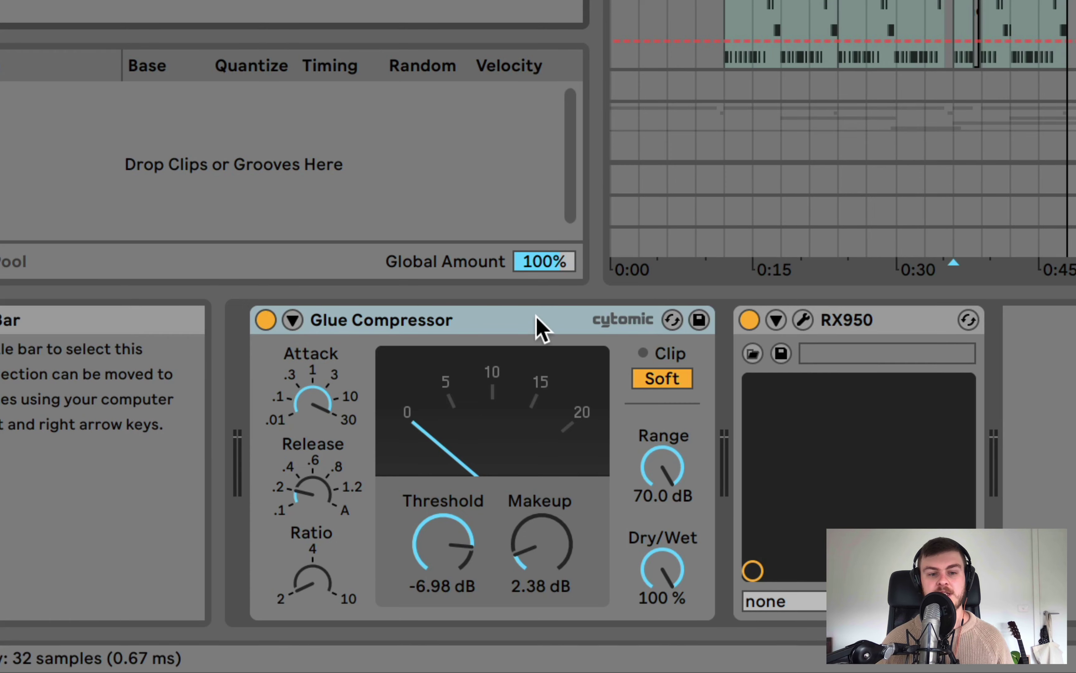
{"action": "left_click", "coordinate": [539, 327]}
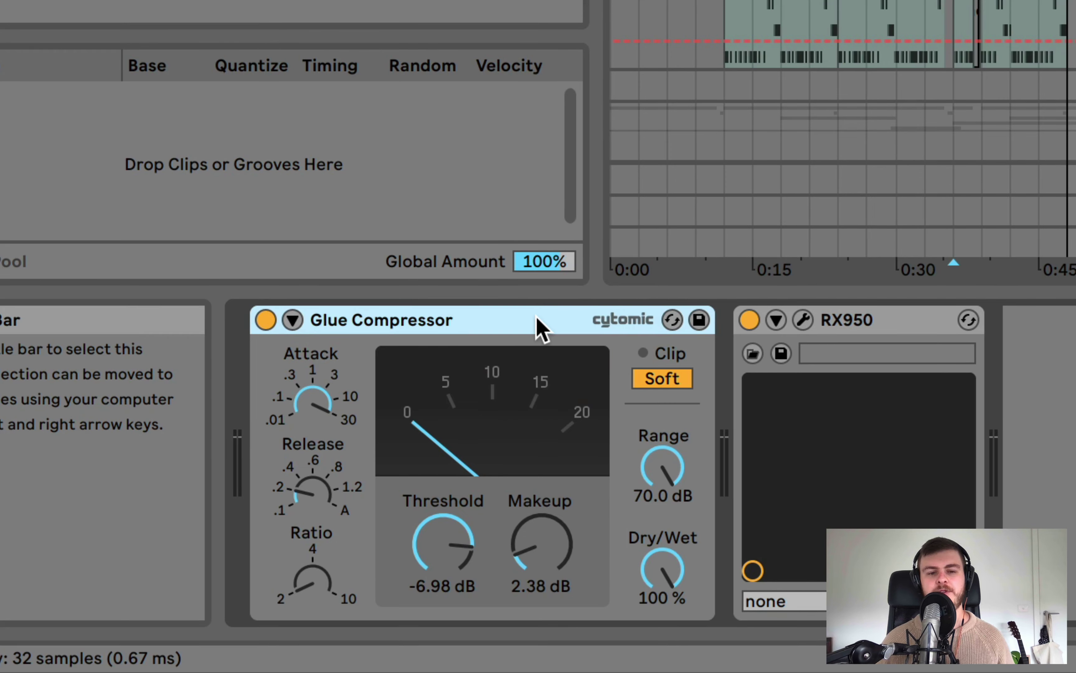
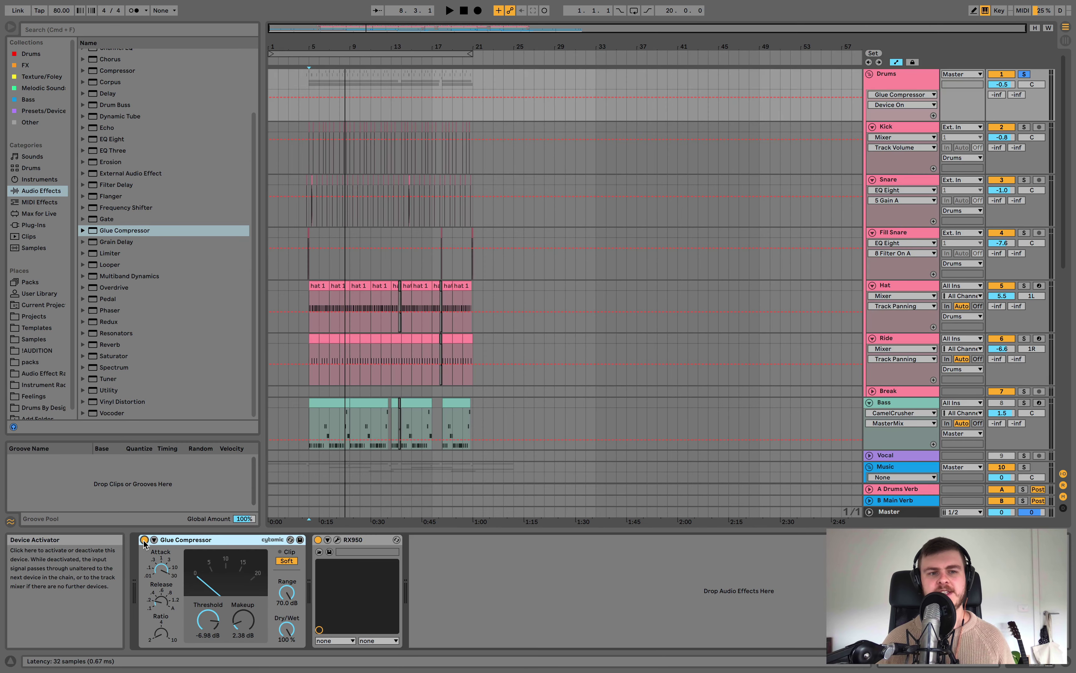
{"action": "left_click", "coordinate": [127, 72]}
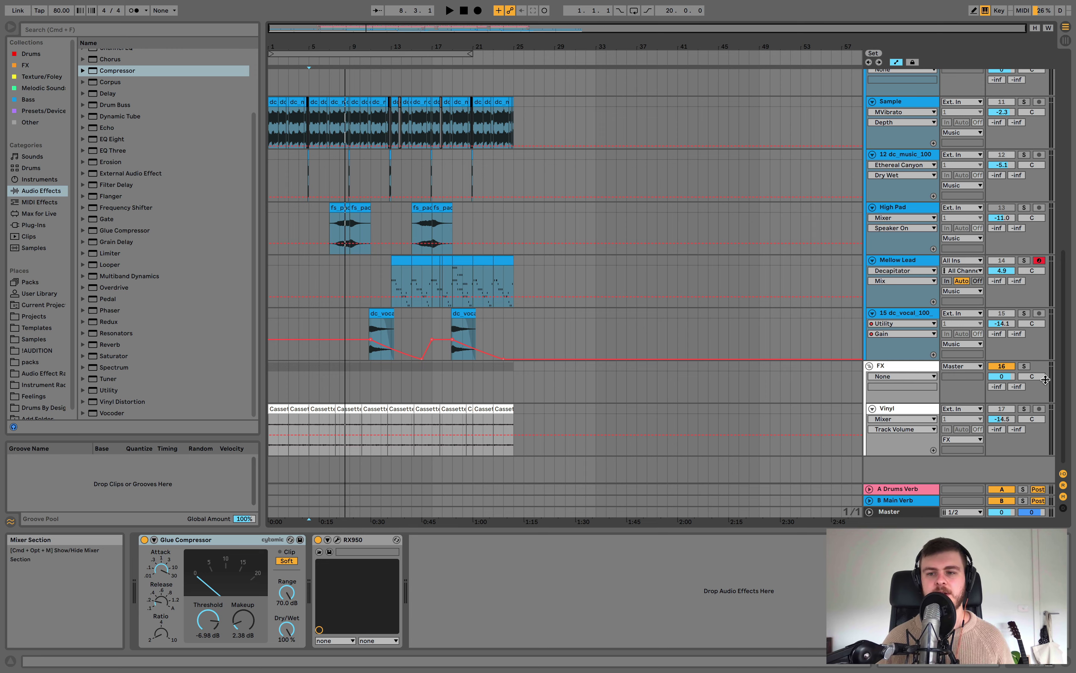
Step: Open the first Cassette Noise clip on the Vinyl track, audition the track in solo, and unsolo it
{"action": "left_click", "coordinate": [1024, 408]}
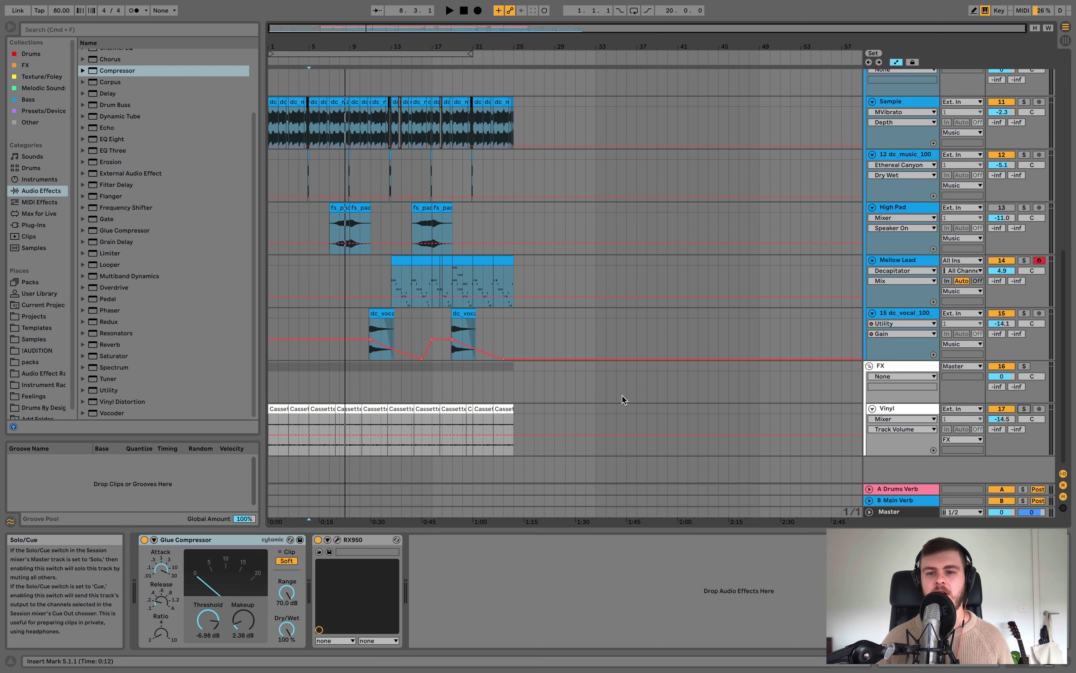
{"action": "double_click", "coordinate": [281, 413]}
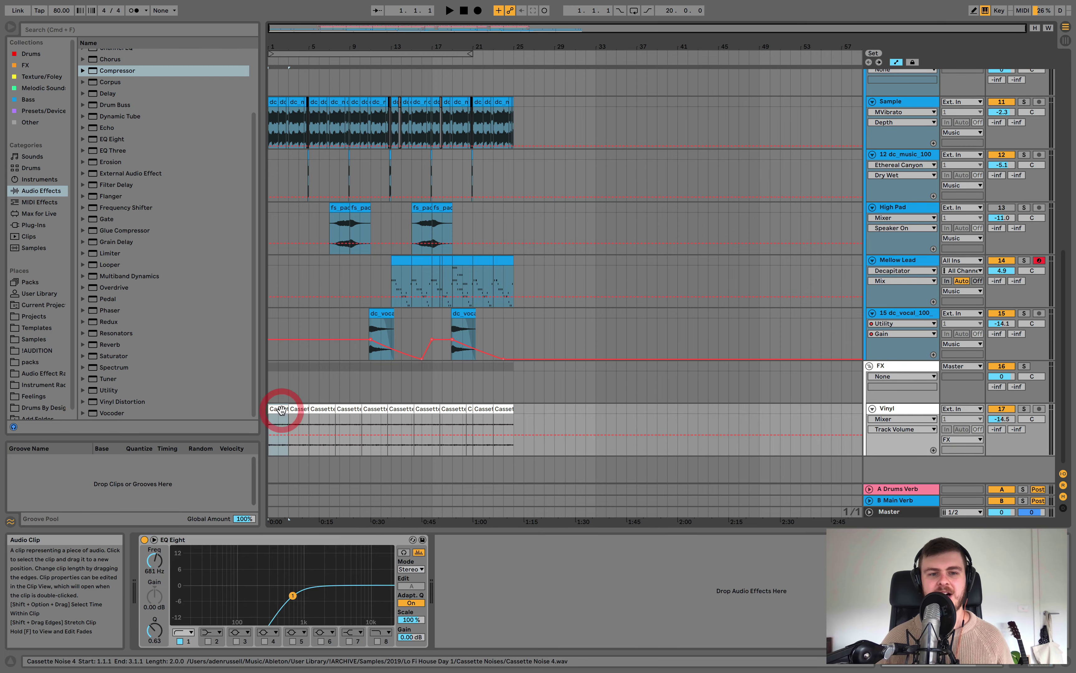
{"action": "left_click", "coordinate": [1024, 146]}
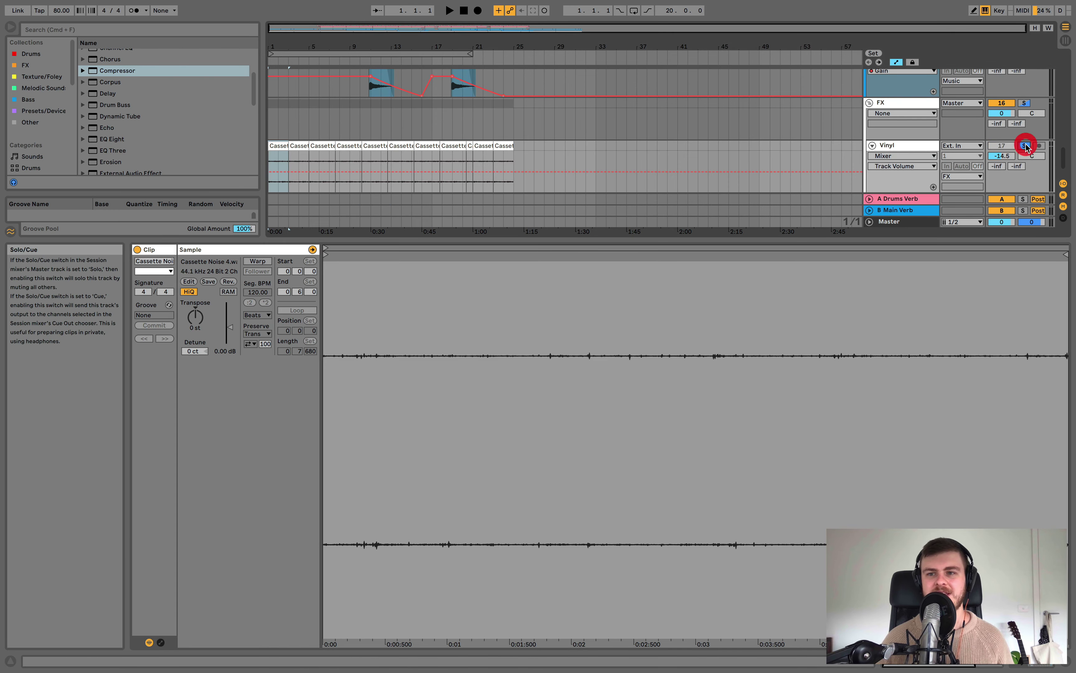
{"action": "key", "text": "space"}
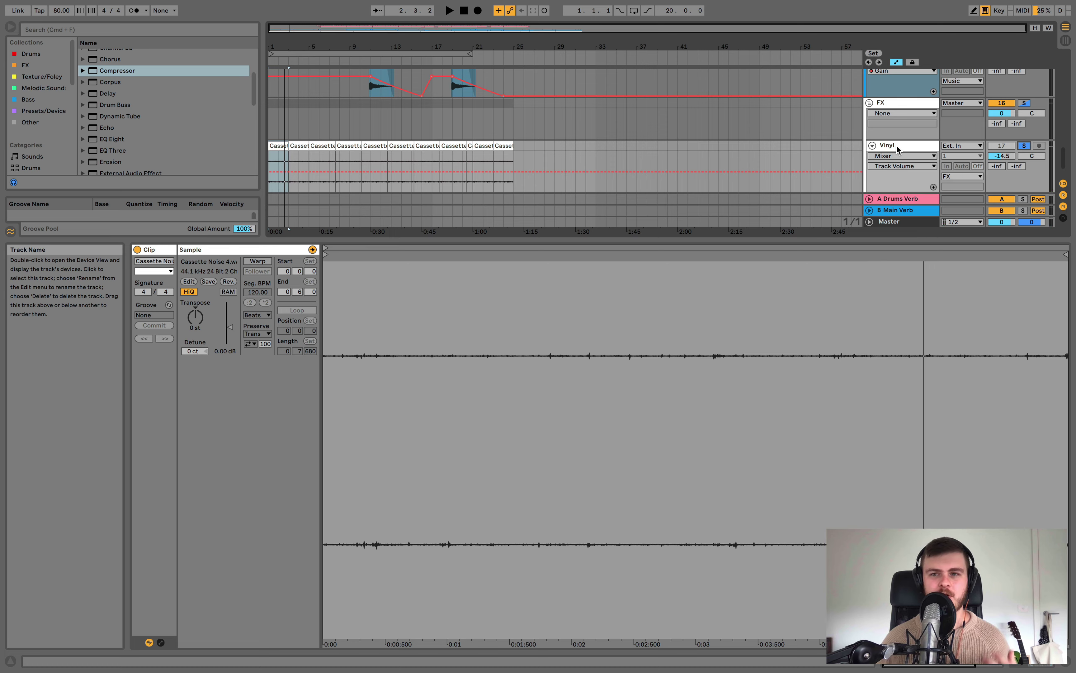
{"action": "left_click", "coordinate": [1024, 146]}
Step: Compare the beat's playback with the FX group muted and reactivated
{"action": "left_click", "coordinate": [1001, 145]}
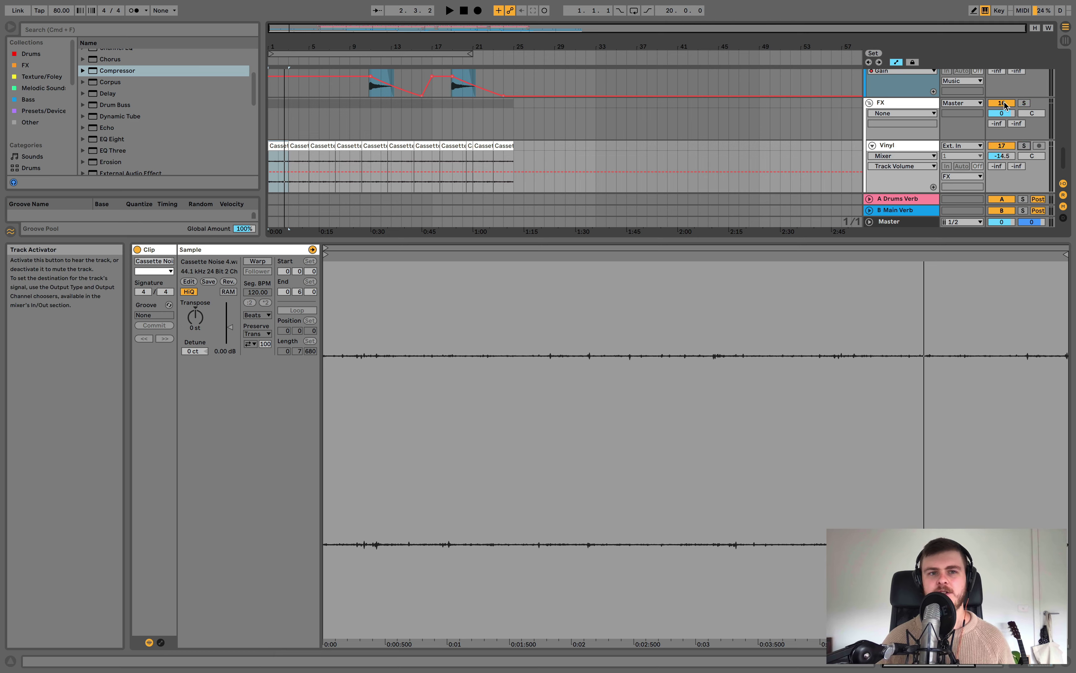
{"action": "left_click", "coordinate": [1004, 103]}
{"action": "key", "text": "space"}
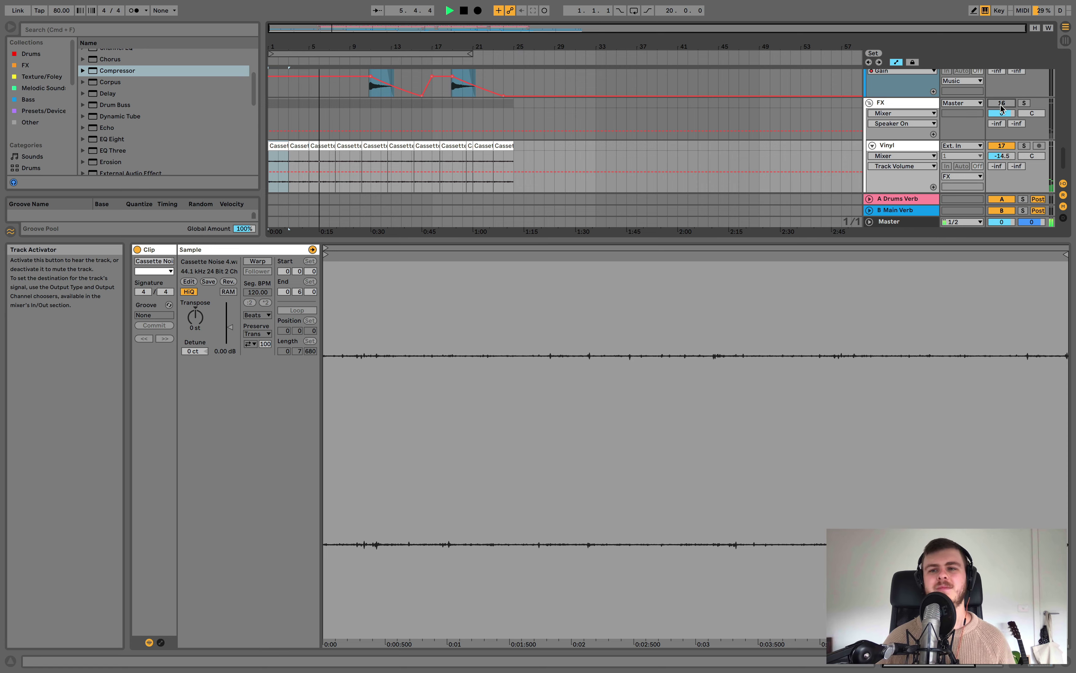
{"action": "key", "text": "space"}
{"action": "left_click", "coordinate": [1001, 105]}
{"action": "key", "text": "space"}
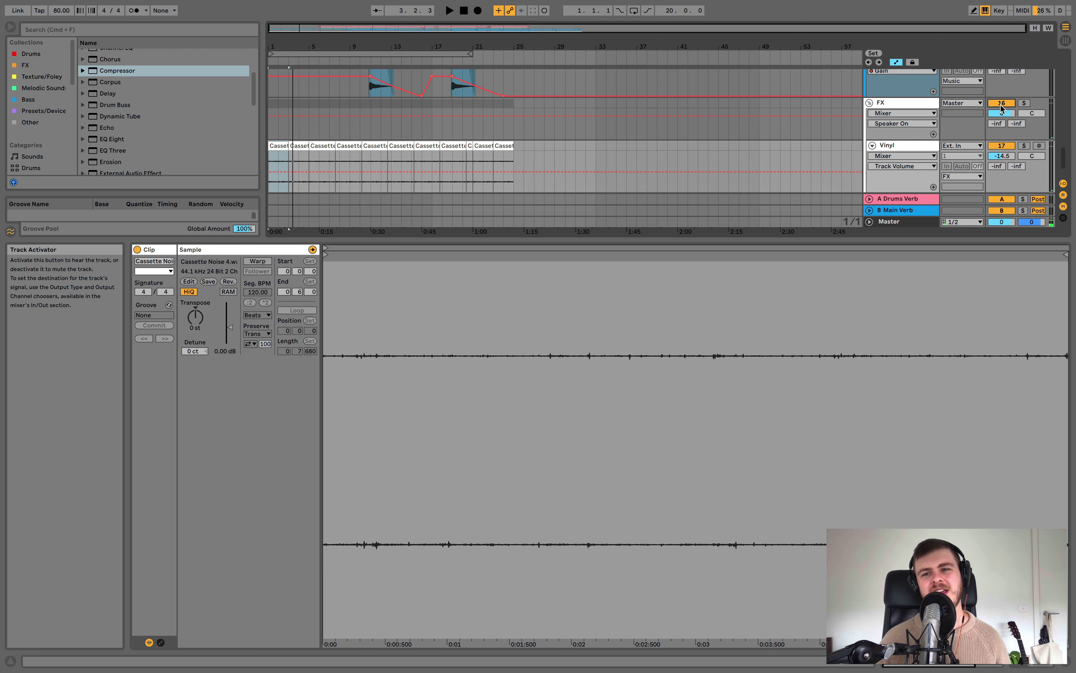
Step: Insert a new audio track directly below the Vinyl track
{"action": "double_click", "coordinate": [917, 108]}
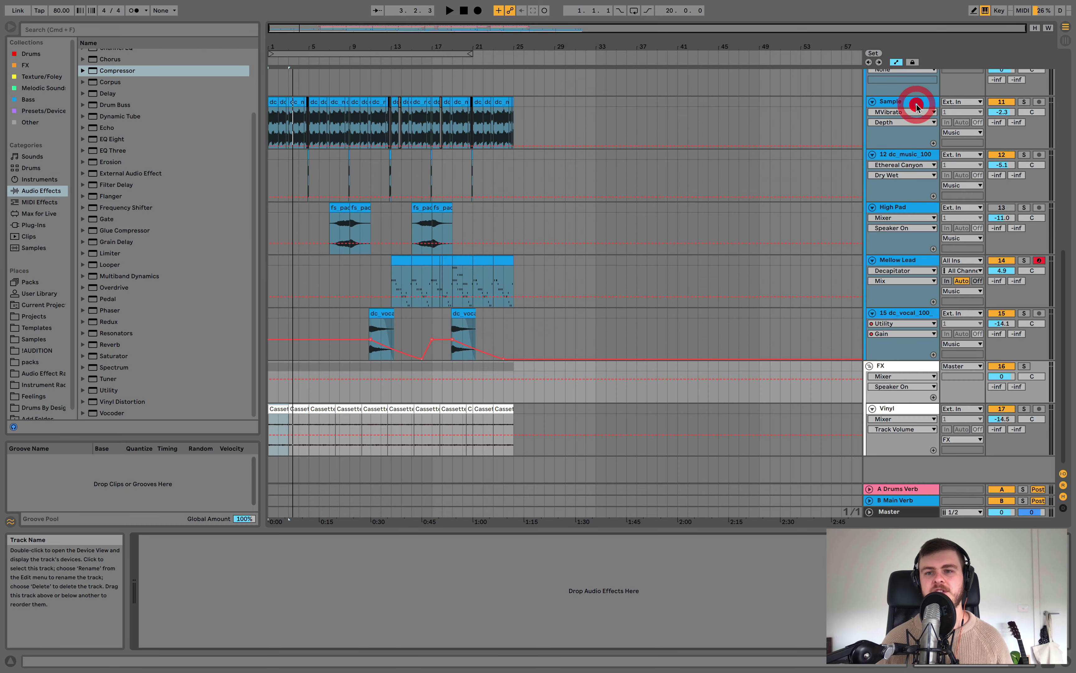
{"action": "left_click", "coordinate": [903, 409]}
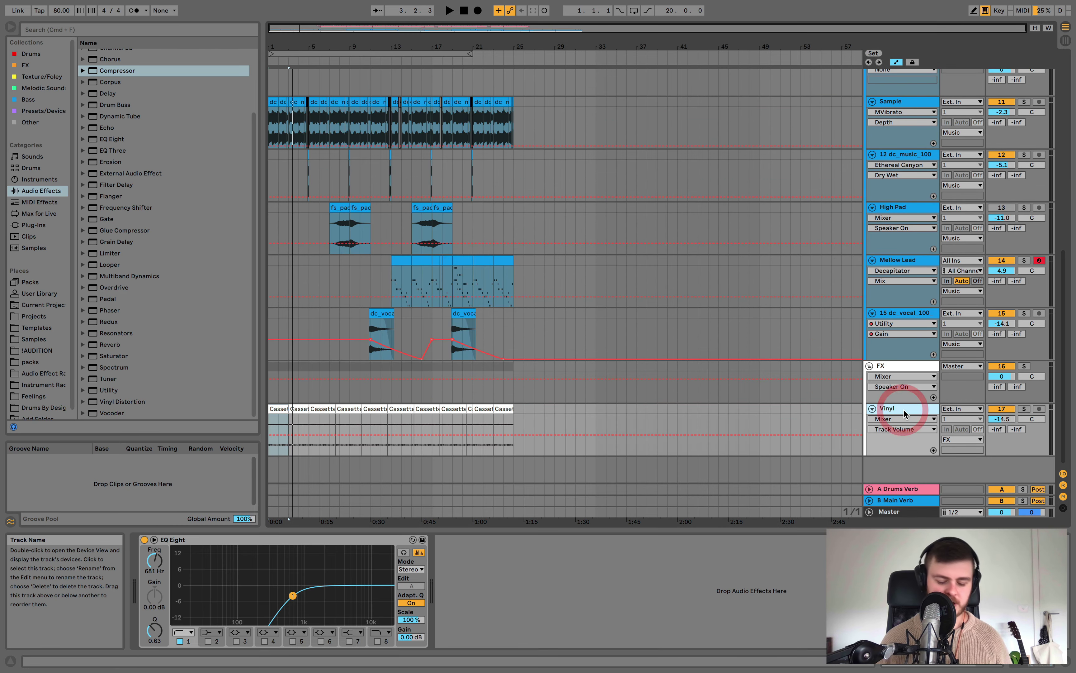
{"action": "key", "text": "super+t"}
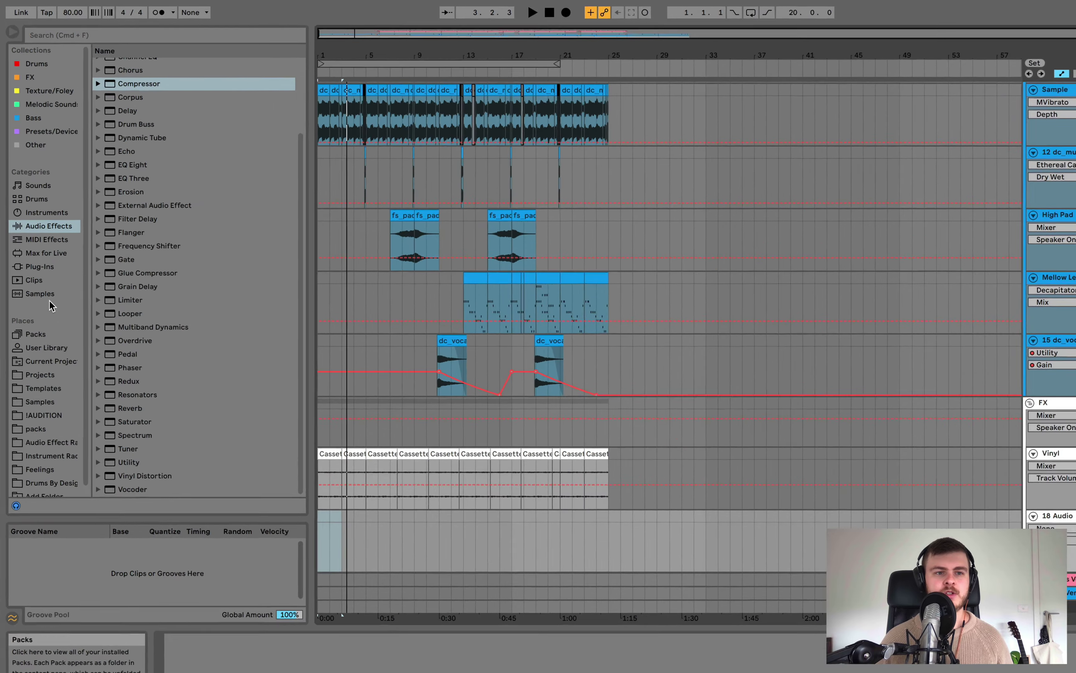
Step: Search the sample library for "noise" and audition several of the results
{"action": "left_click", "coordinate": [36, 248]}
{"action": "left_click", "coordinate": [111, 32]}
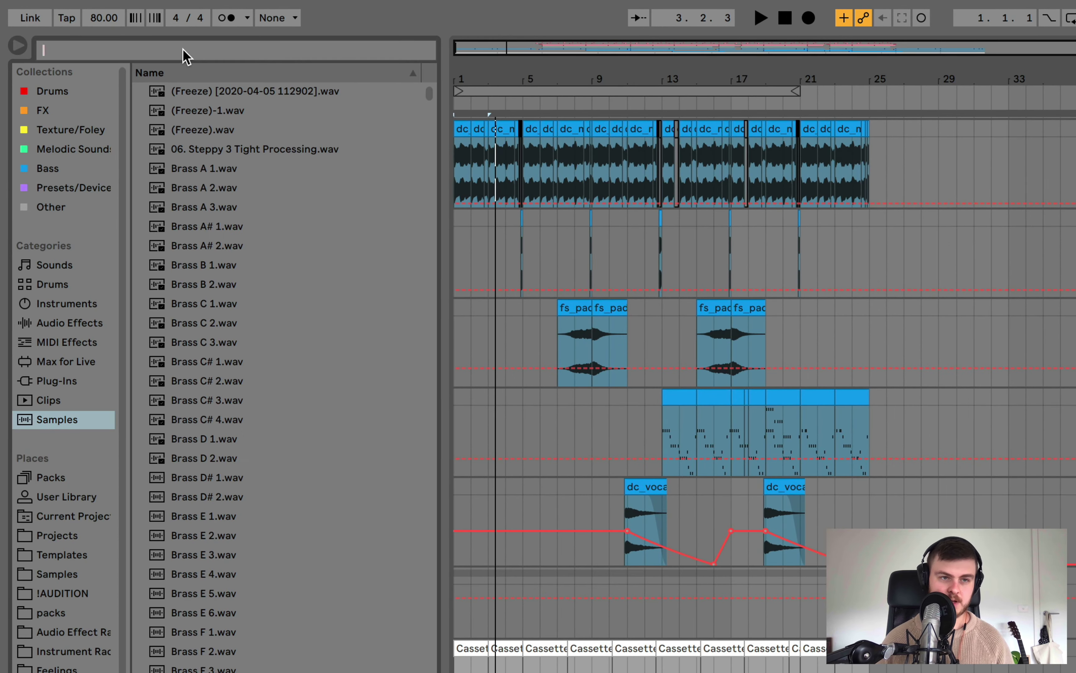
{"action": "type", "text": "noise"}
{"action": "scroll", "coordinate": [245, 382], "scroll_direction": "down", "scroll_amount": 15}
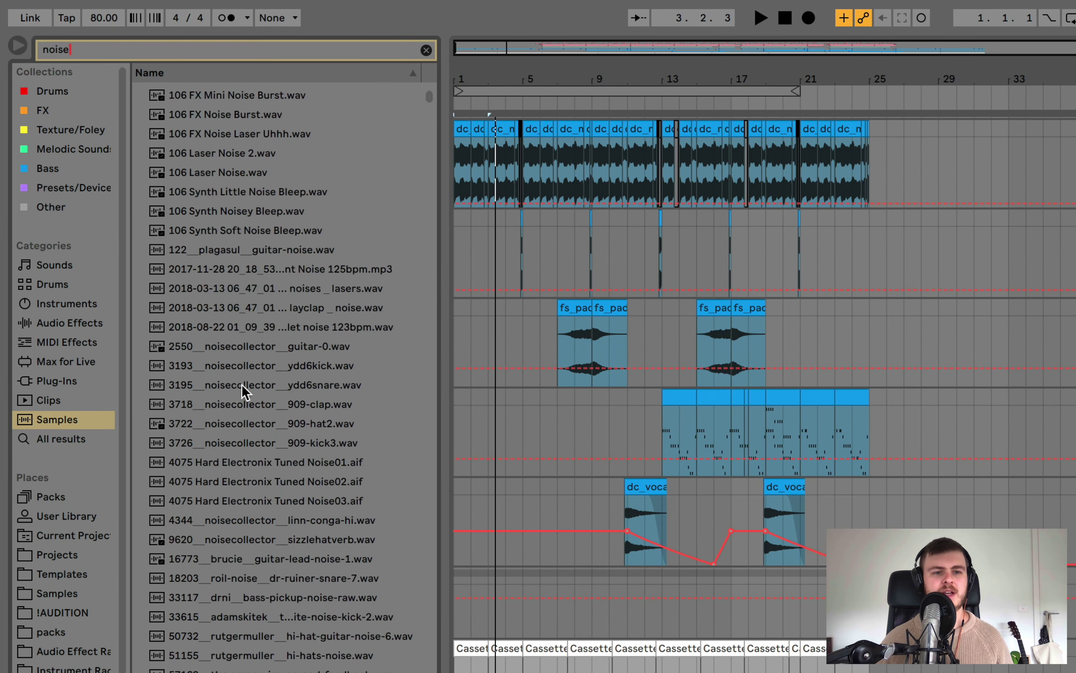
{"action": "left_click", "coordinate": [243, 386]}
{"action": "left_click", "coordinate": [251, 328]}
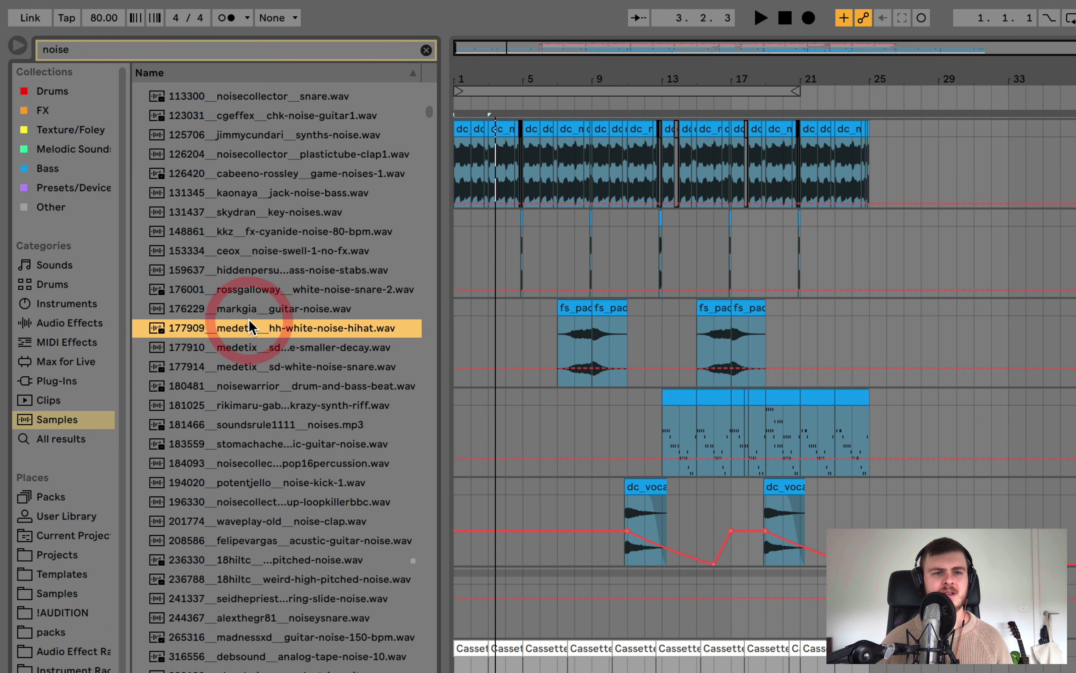
{"action": "left_click", "coordinate": [255, 289]}
{"action": "left_click", "coordinate": [262, 251]}
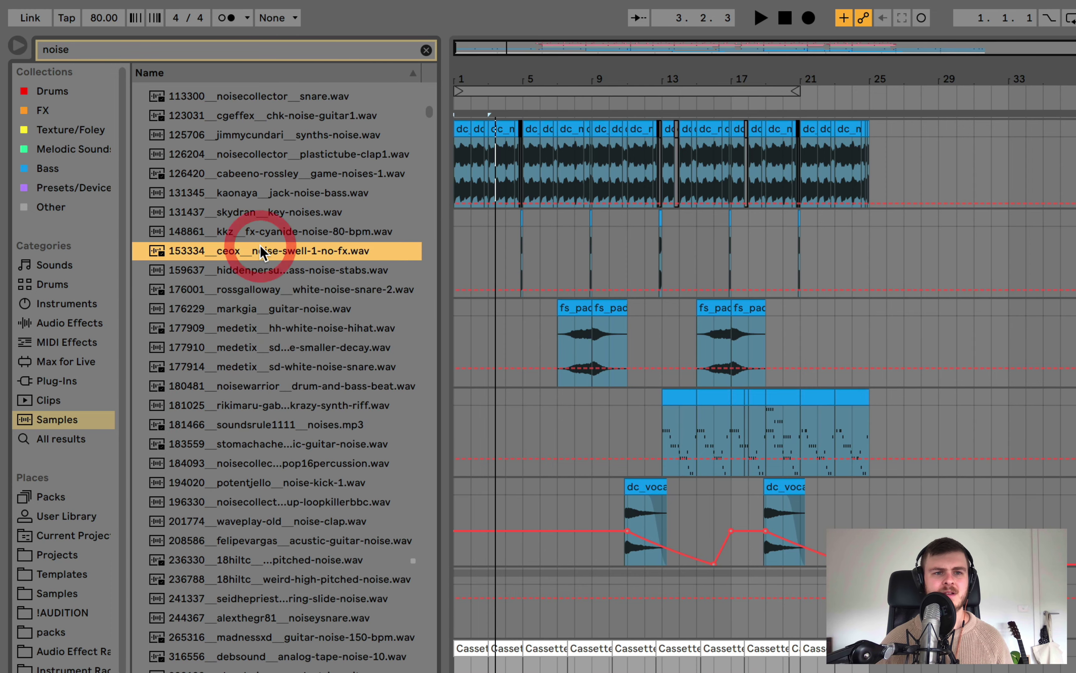
{"action": "scroll", "coordinate": [266, 347], "scroll_direction": "down", "scroll_amount": 15}
Step: Place Amp_Noise.wav at the start of the new audio track and open its clip for editing
{"action": "left_click", "coordinate": [306, 481]}
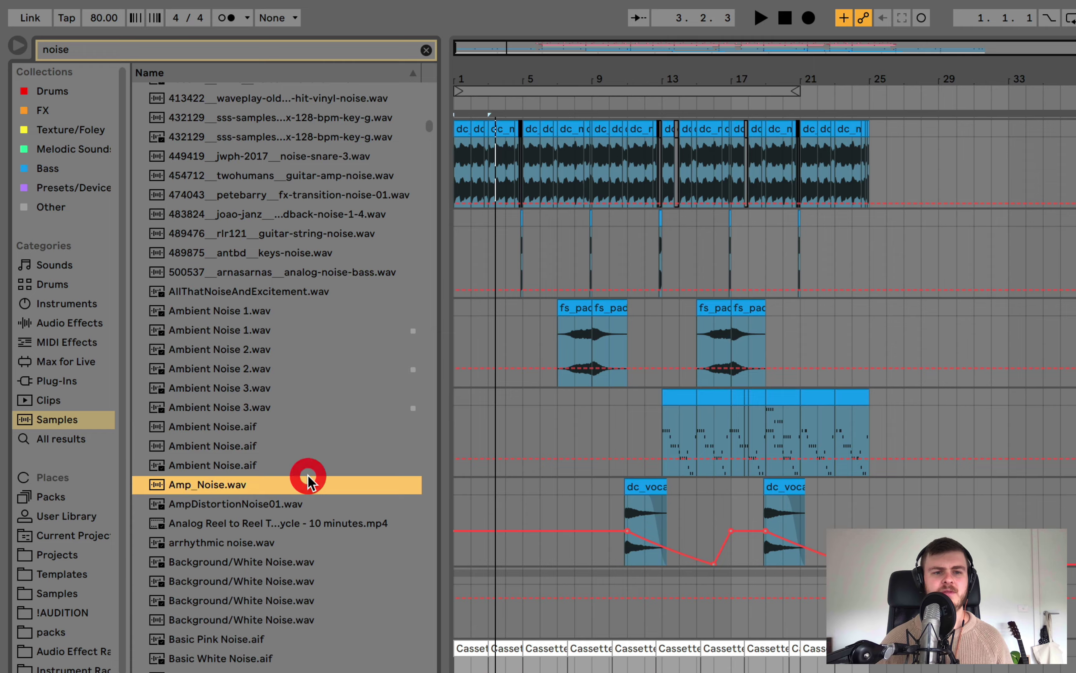
{"action": "left_click_drag", "start_coordinate": [279, 478], "coordinate": [273, 445]}
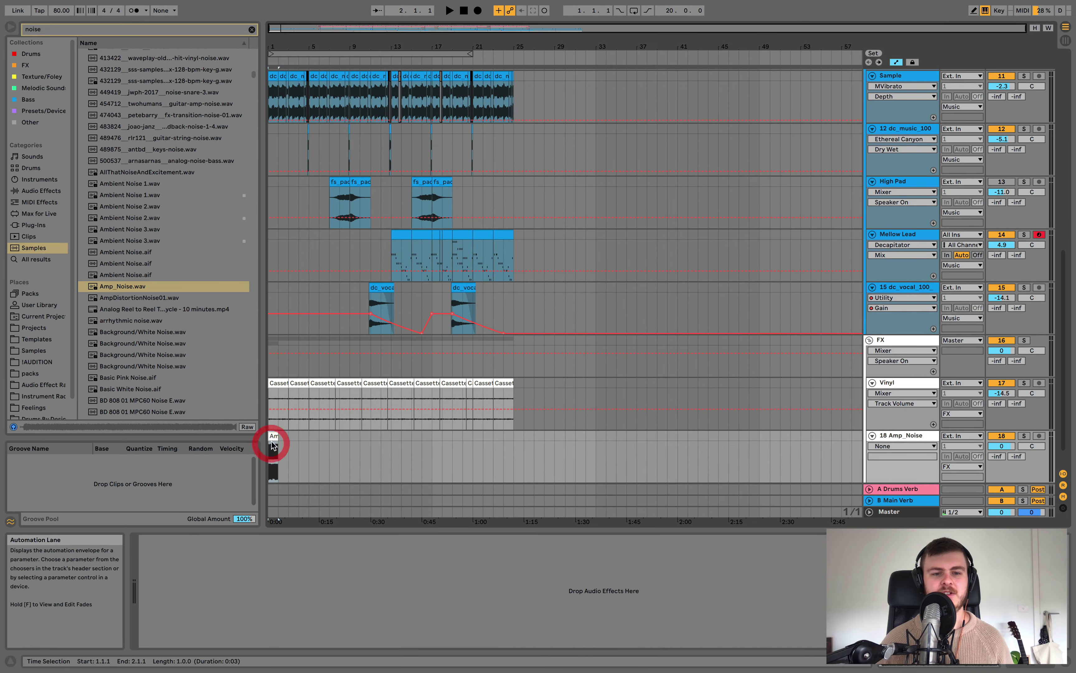
{"action": "double_click", "coordinate": [273, 444]}
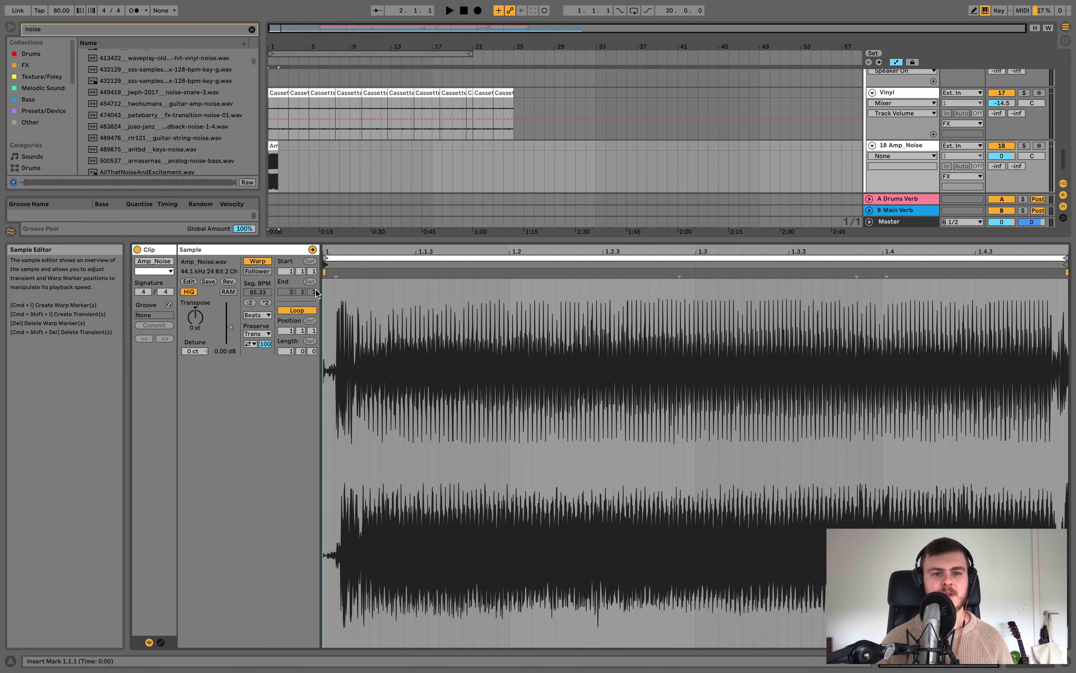
Step: Turn off warping on the Amp_Noise clip, move its start past the quiet opening, and lower the clip gain to -49.1 dB
{"action": "left_click", "coordinate": [257, 261]}
{"action": "left_click_drag", "start_coordinate": [326, 254], "coordinate": [338, 254]}
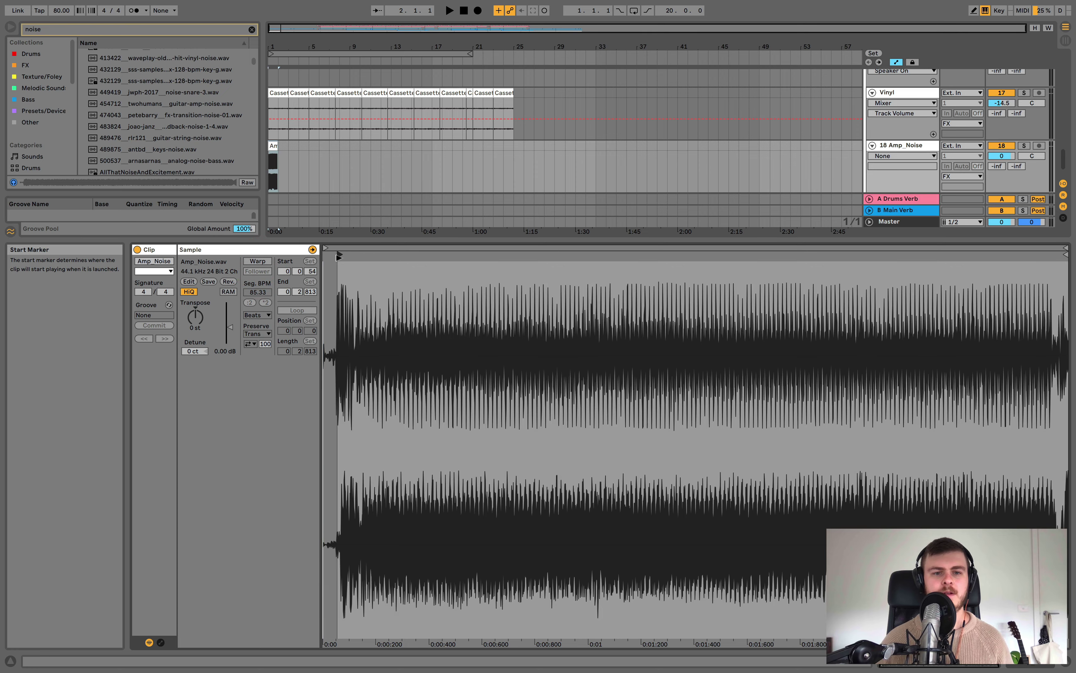
{"action": "left_click_drag", "start_coordinate": [227, 338], "coordinate": [228, 366]}
{"action": "key", "text": "space"}
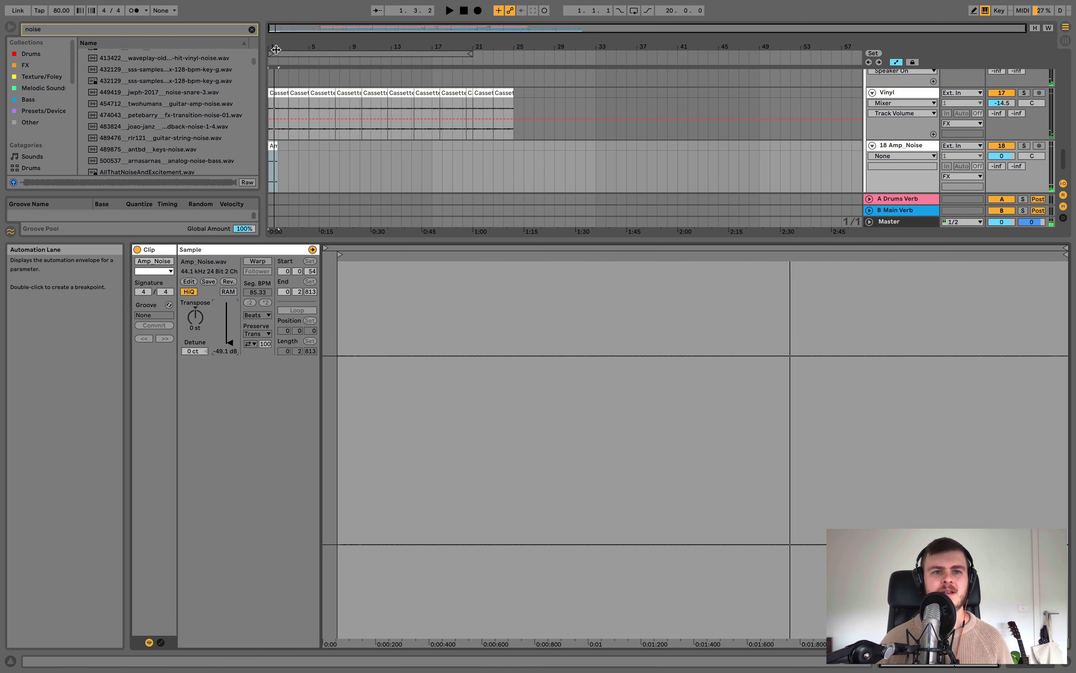
Step: Duplicate the Amp_Noise clip section from 1.2.1 to 1.4.1 several times in a row and play the arrangement from its start
{"action": "left_click_drag", "start_coordinate": [276, 46], "coordinate": [276, 98]}
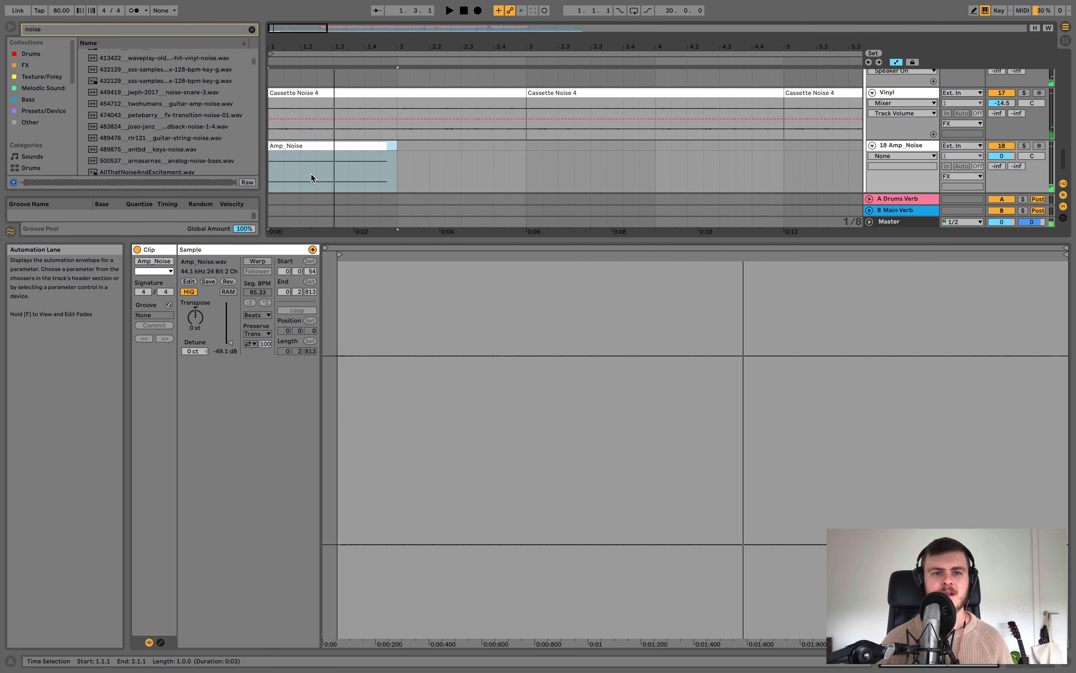
{"action": "left_click_drag", "start_coordinate": [307, 173], "coordinate": [358, 175]}
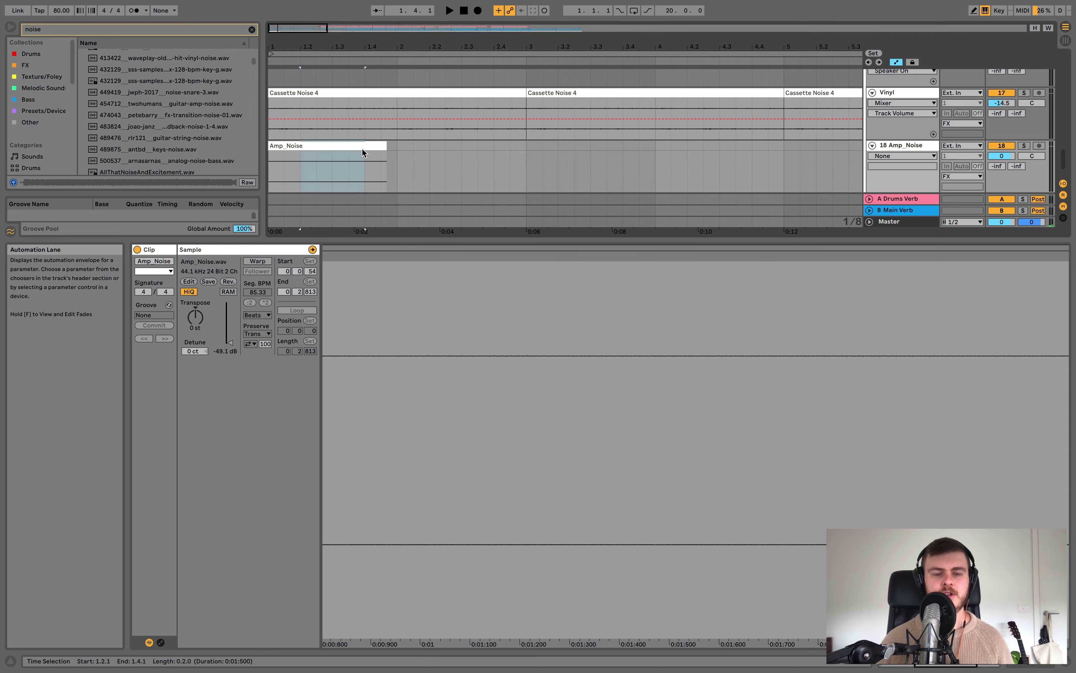
{"action": "key", "text": "ctrl+d"}
{"action": "key", "text": "ctrl+d"}
{"action": "key", "text": "ctrl+d"}
{"action": "key", "text": "ctrl+d"}
{"action": "key", "text": "ctrl+d"}
{"action": "left_click", "coordinate": [306, 147]}
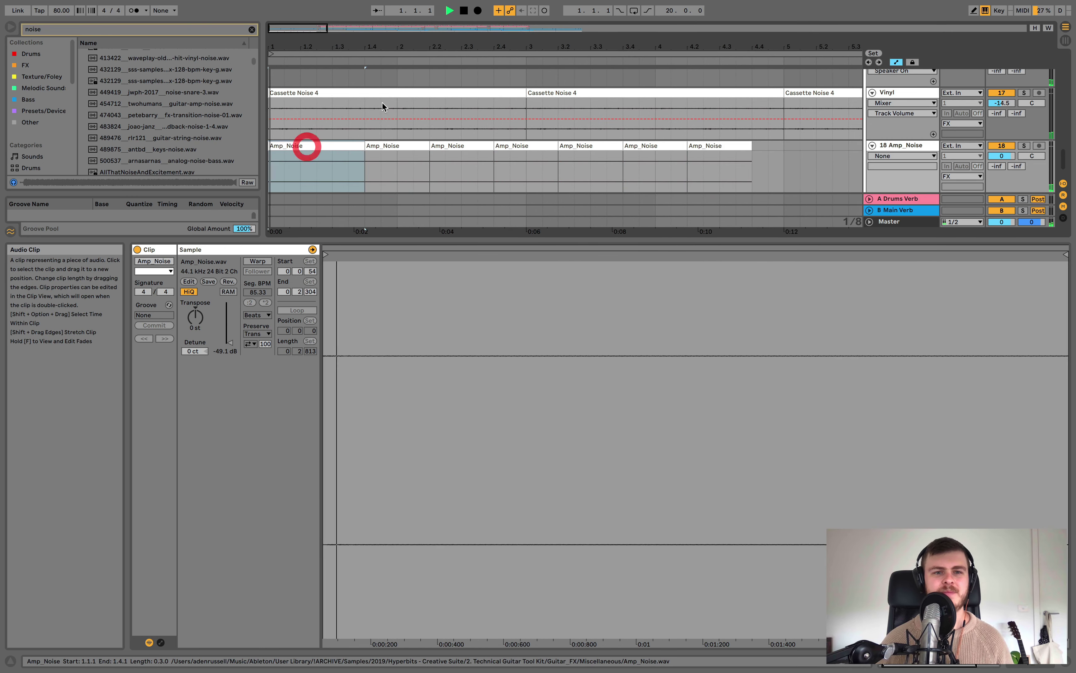
{"action": "key", "text": "space"}
Step: Keep duplicating the Amp_Noise section until it spans the full length of the Vinyl clips, and stop playback
{"action": "scroll", "coordinate": [437, 154], "scroll_direction": "down", "scroll_amount": 5}
{"action": "left_click", "coordinate": [437, 145]}
{"action": "key", "text": "ctrl+d"}
{"action": "key", "text": "ctrl+d"}
{"action": "key", "text": "ctrl+d"}
{"action": "key", "text": "ctrl+d"}
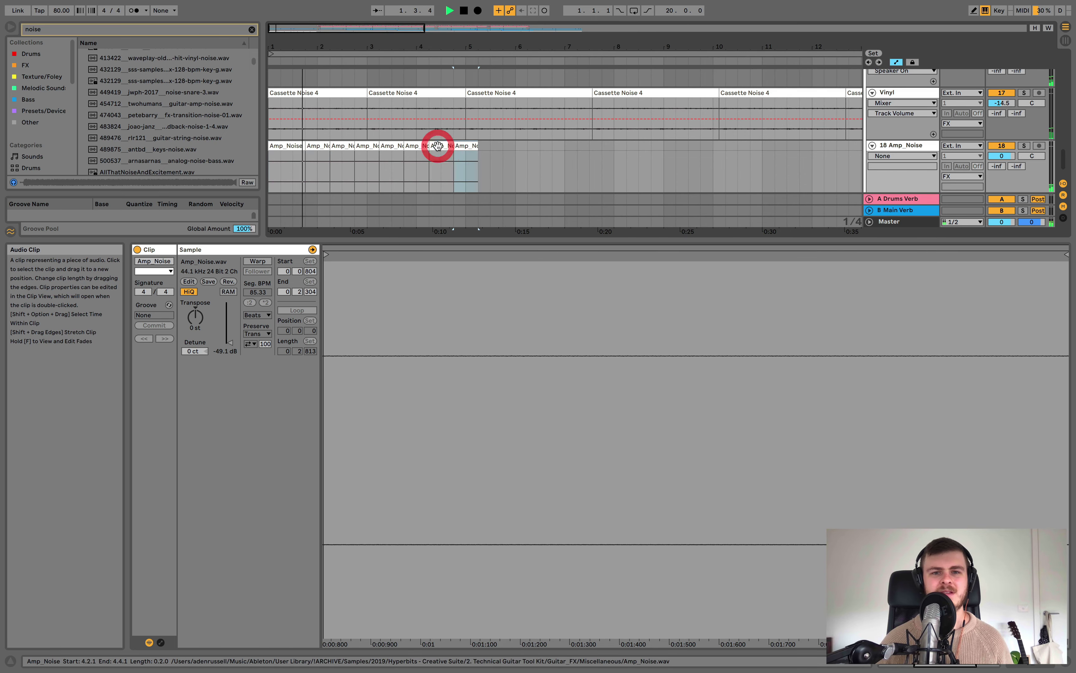
{"action": "left_click_drag", "start_coordinate": [329, 56], "coordinate": [329, 42]}
{"action": "key", "text": "ctrl+d"}
{"action": "key", "text": "ctrl+d"}
{"action": "key", "text": "ctrl+d"}
{"action": "key", "text": "ctrl+d"}
{"action": "key", "text": "ctrl+d"}
{"action": "key", "text": "ctrl+d"}
{"action": "key", "text": "ctrl+d"}
{"action": "key", "text": "ctrl+d"}
{"action": "key", "text": "ctrl+d"}
{"action": "key", "text": "ctrl+d"}
{"action": "key", "text": "ctrl+d"}
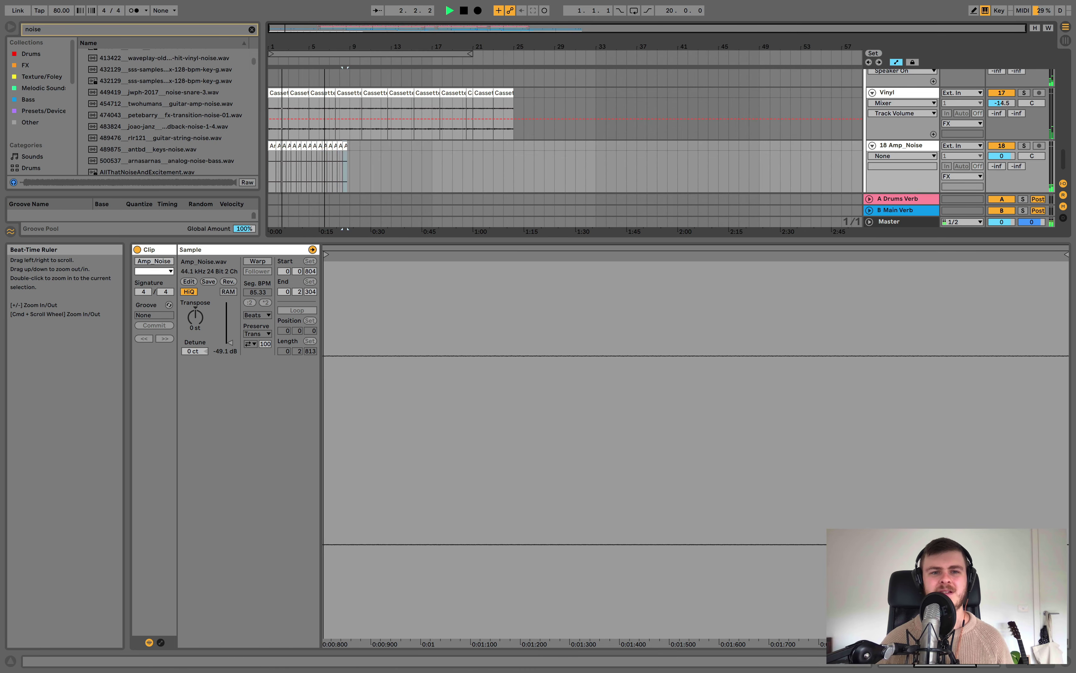
{"action": "key", "text": "ctrl+d"}
{"action": "key", "text": "ctrl+d"}
{"action": "key", "text": "ctrl+d"}
{"action": "key", "text": "ctrl+d"}
{"action": "key", "text": "ctrl+d"}
{"action": "key", "text": "ctrl+d"}
{"action": "key", "text": "ctrl+d"}
{"action": "key", "text": "ctrl+d"}
{"action": "key", "text": "ctrl+d"}
{"action": "key", "text": "ctrl+d"}
{"action": "key", "text": "ctrl+d"}
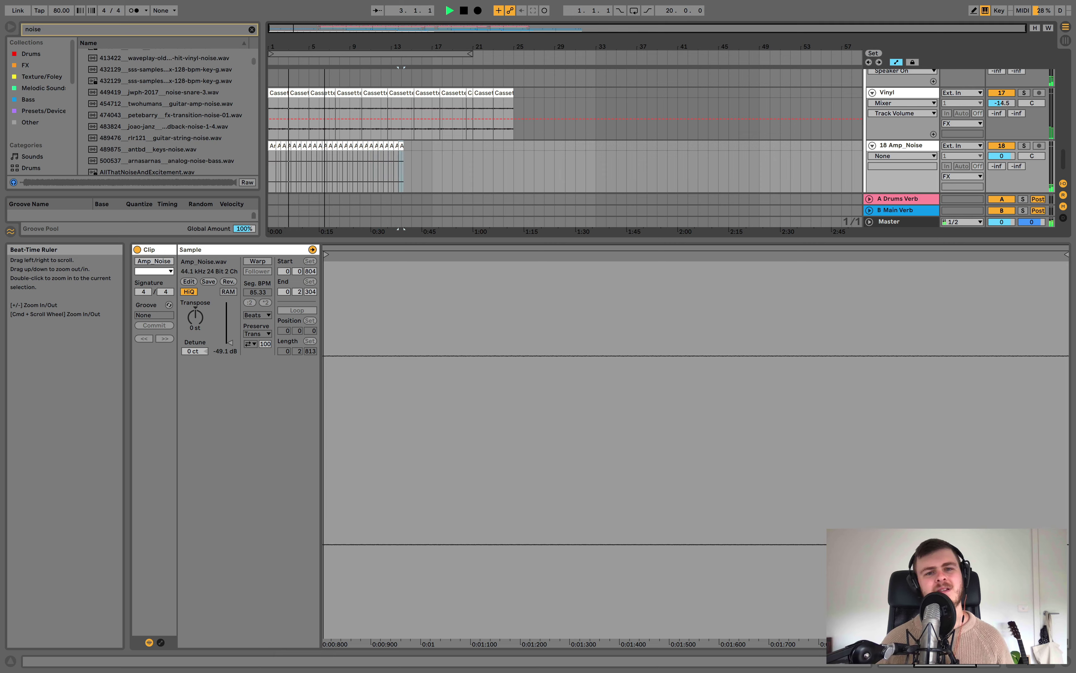
{"action": "key", "text": "ctrl+d"}
{"action": "key", "text": "ctrl+d"}
{"action": "key", "text": "ctrl+d"}
{"action": "key", "text": "ctrl+d"}
{"action": "key", "text": "ctrl+d"}
{"action": "key", "text": "ctrl+d"}
{"action": "key", "text": "ctrl+d"}
{"action": "key", "text": "ctrl+d"}
{"action": "key", "text": "ctrl+d"}
{"action": "key", "text": "ctrl+d"}
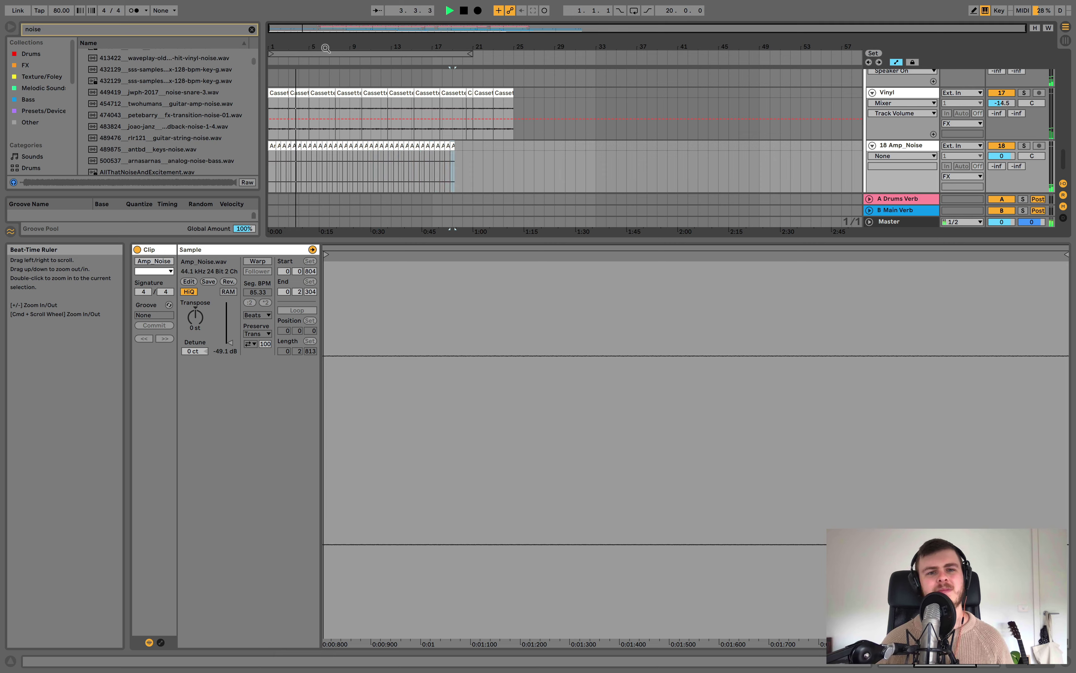
{"action": "key", "text": "ctrl+d"}
{"action": "key", "text": "ctrl+d"}
{"action": "key", "text": "ctrl+d"}
{"action": "key", "text": "ctrl+d"}
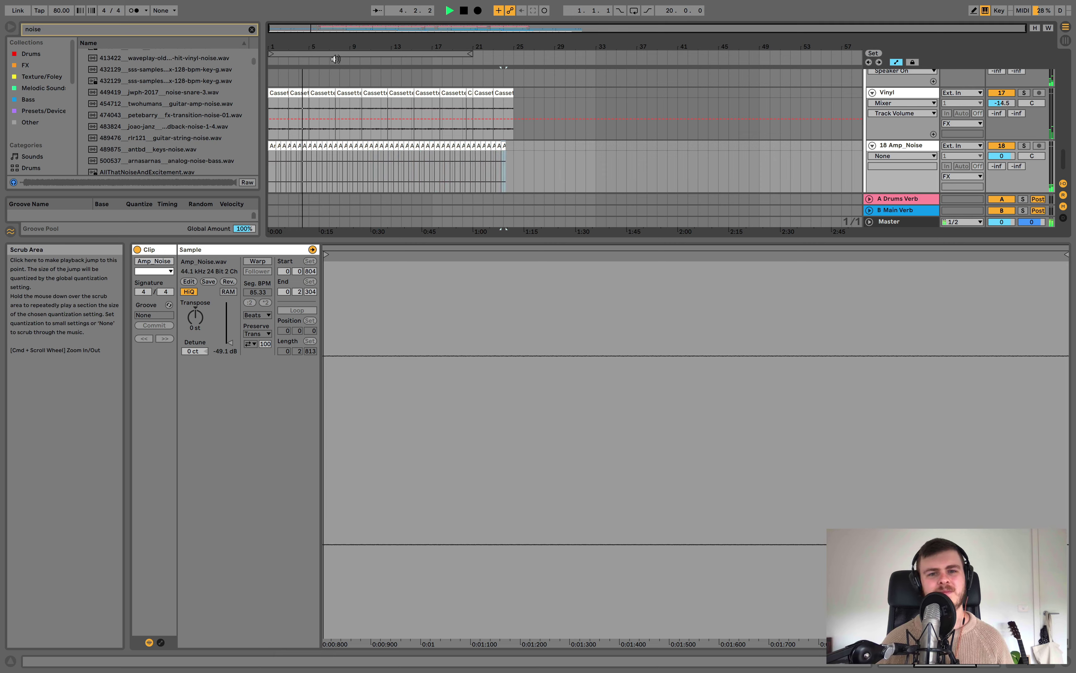
{"action": "left_click", "coordinate": [466, 12]}
{"action": "left_click", "coordinate": [465, 12]}
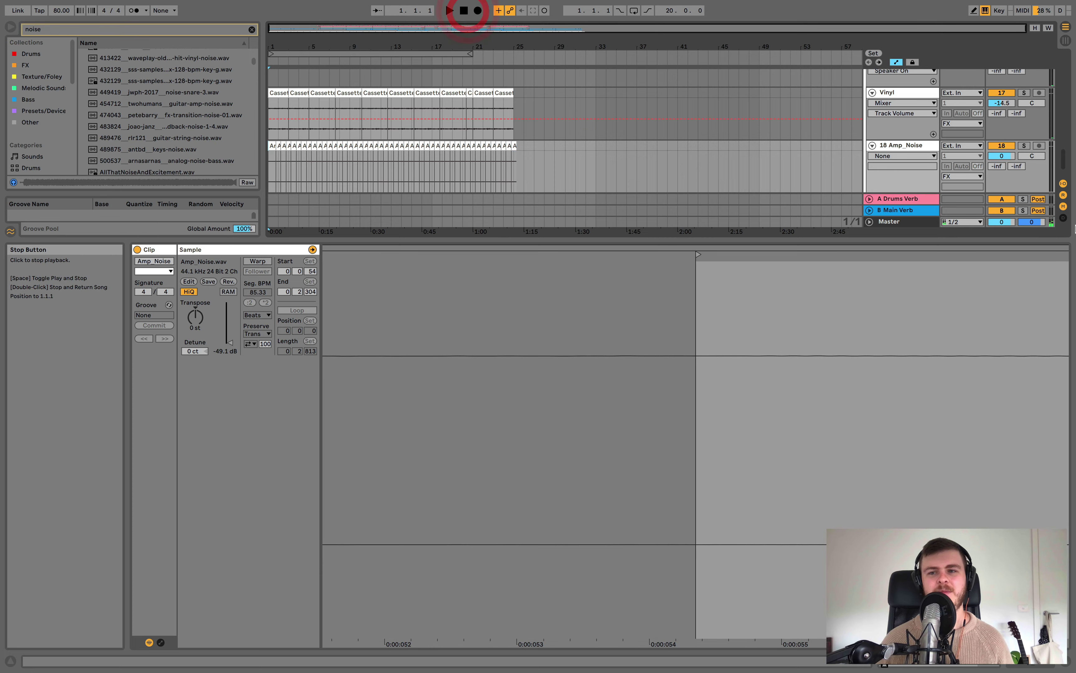
Step: Audition the Amp_Noise and Vinyl tracks together in solo, set the Amp_Noise track volume to -1.1 dB, and unsolo both
{"action": "left_click", "coordinate": [1024, 146]}
{"action": "key", "text": "space"}
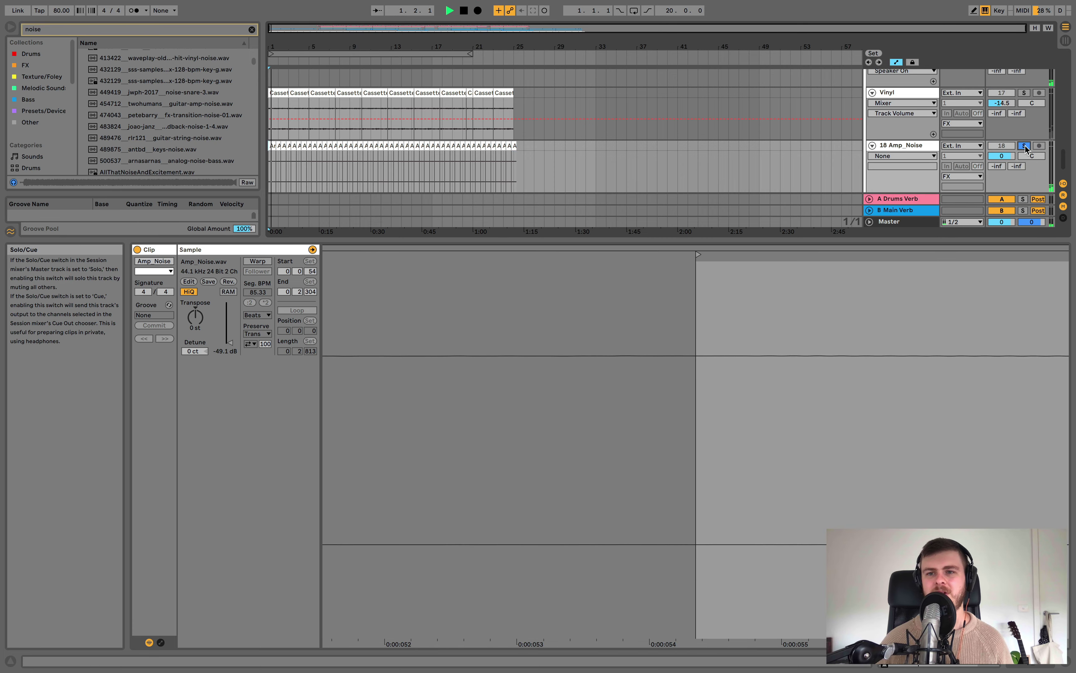
{"action": "left_click", "coordinate": [1024, 93], "text": "super"}
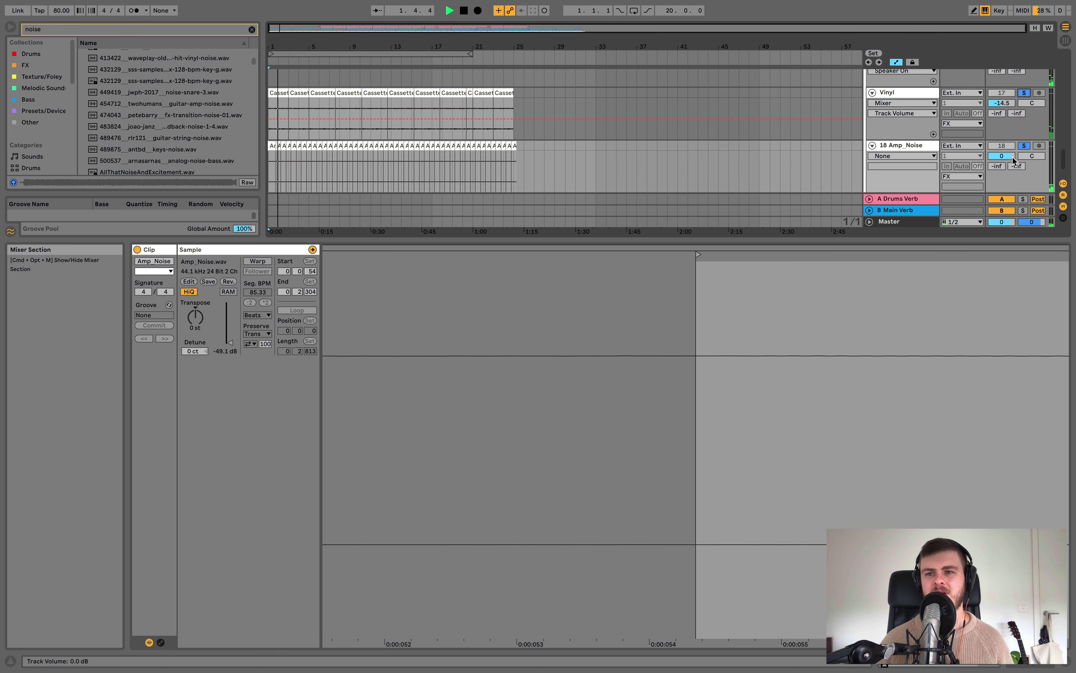
{"action": "left_click_drag", "start_coordinate": [1004, 156], "coordinate": [1004, 158]}
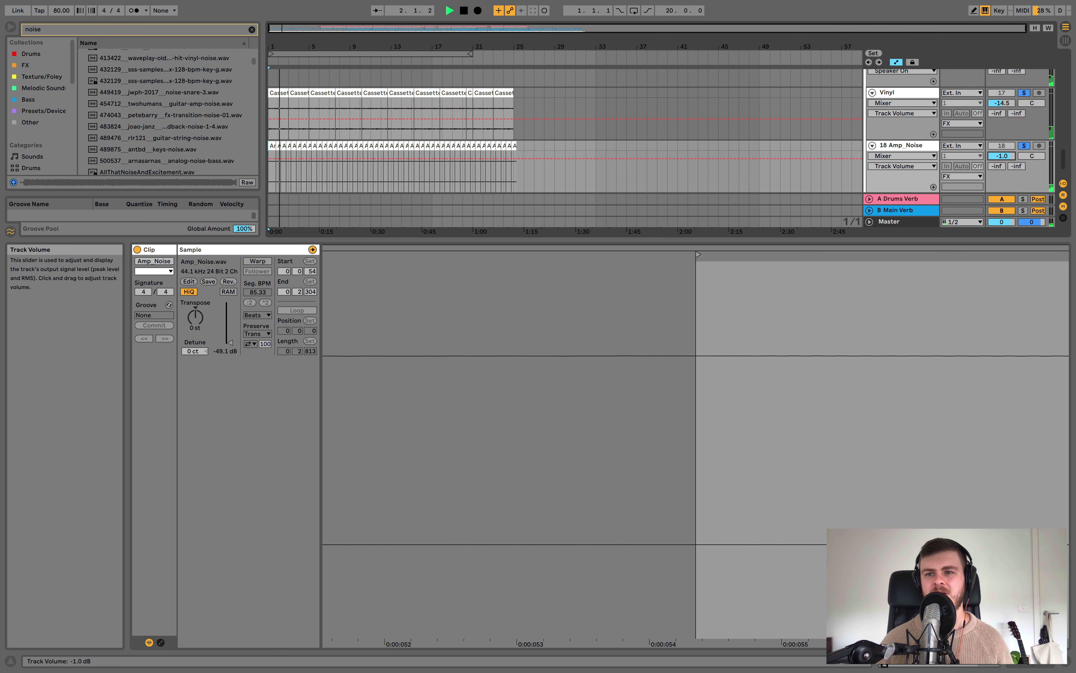
{"action": "left_click", "coordinate": [1024, 148]}
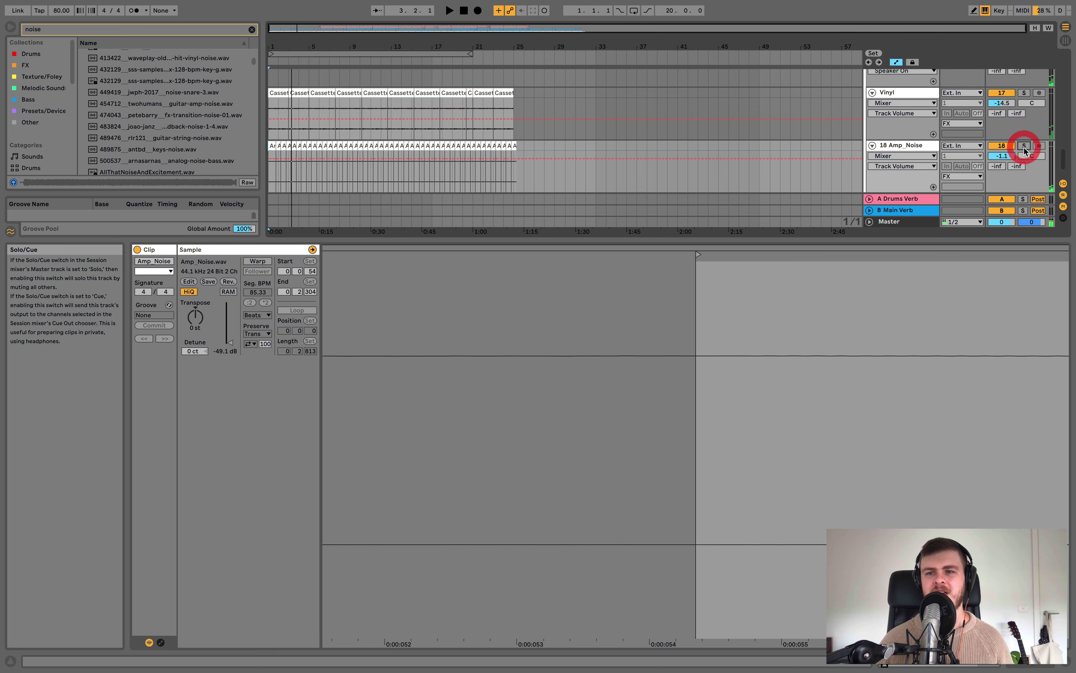
Step: Play the opening of the beat with the amp noise layered in, and delete the Amp_Noise track
{"action": "left_click", "coordinate": [913, 147]}
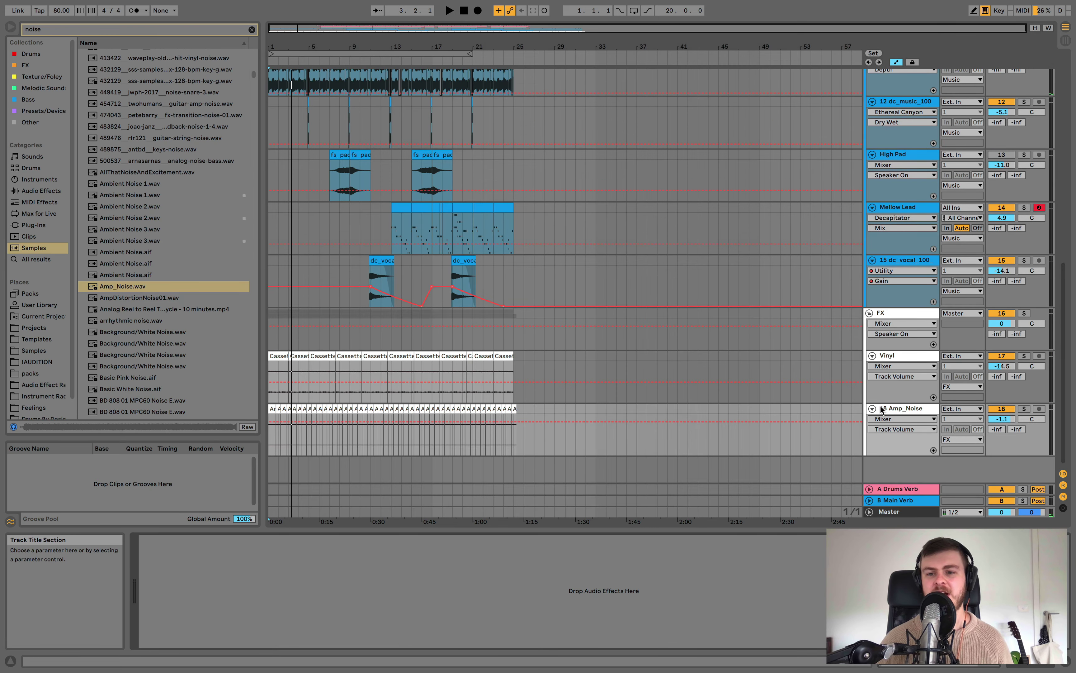
{"action": "key", "text": "space"}
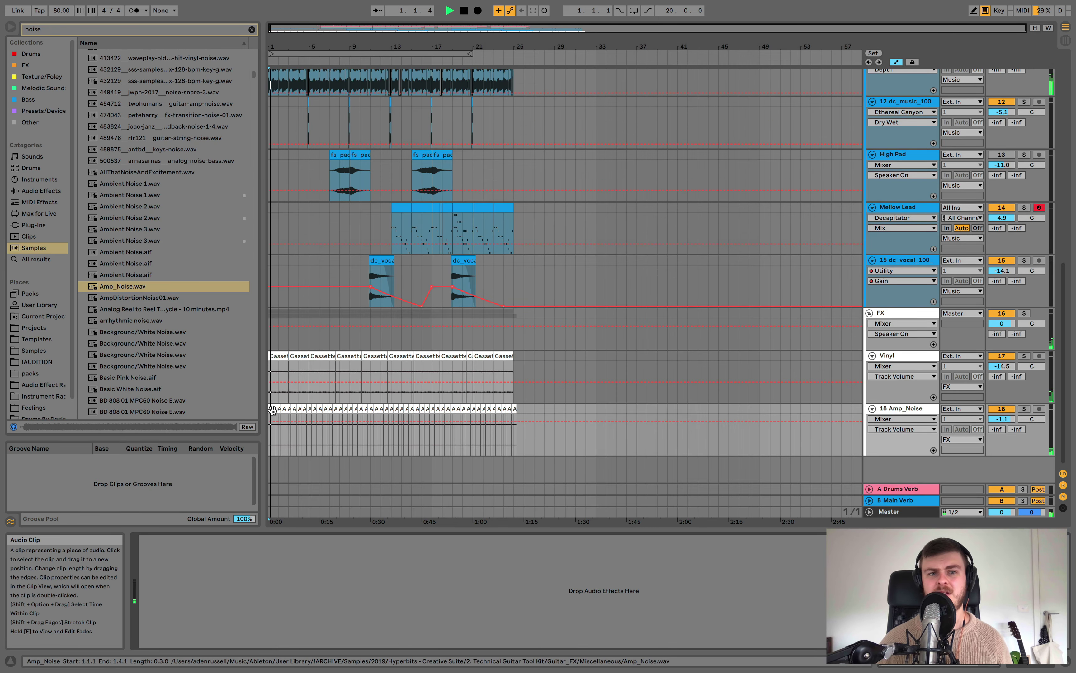
{"action": "key", "text": "space"}
{"action": "left_click", "coordinate": [273, 409]}
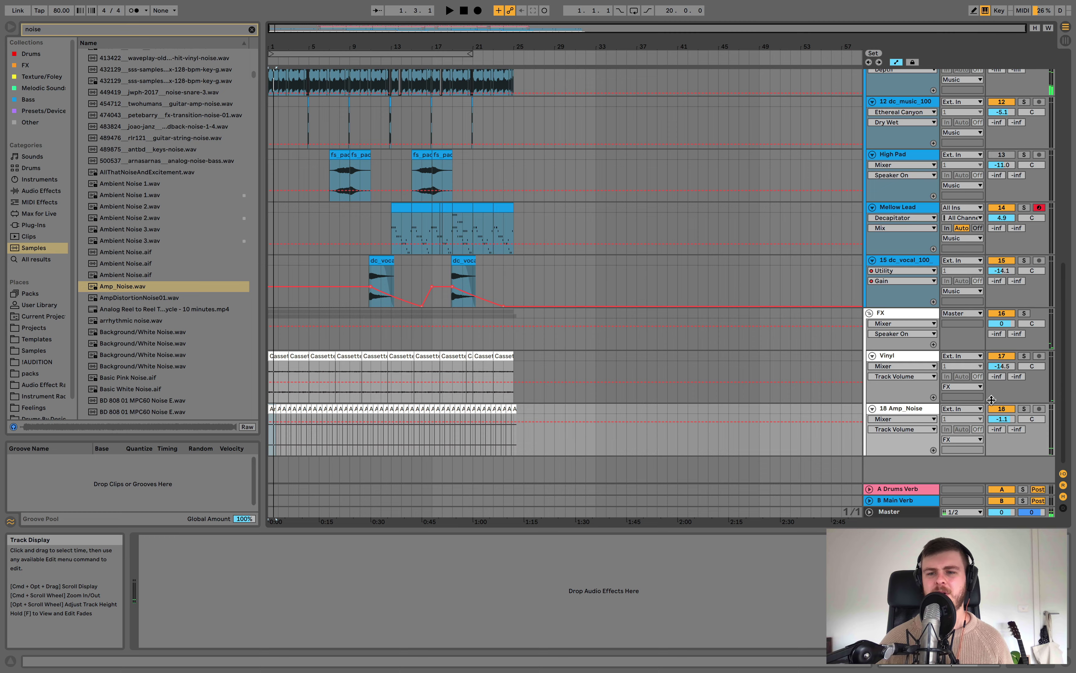
{"action": "left_click", "coordinate": [915, 409]}
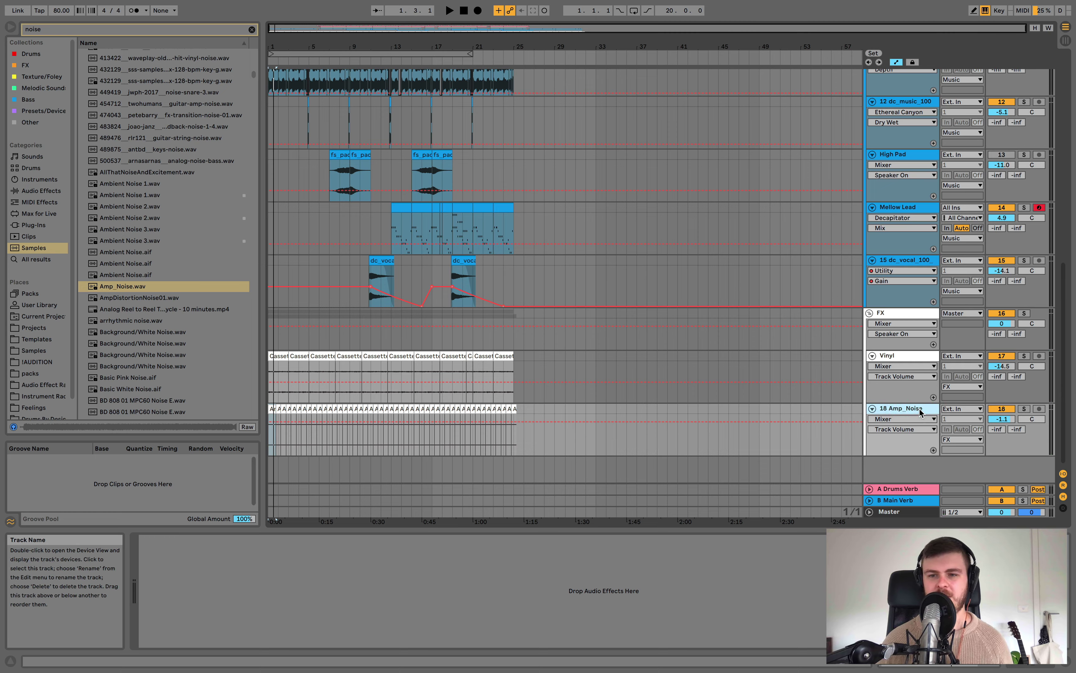
{"action": "key", "text": "Delete"}
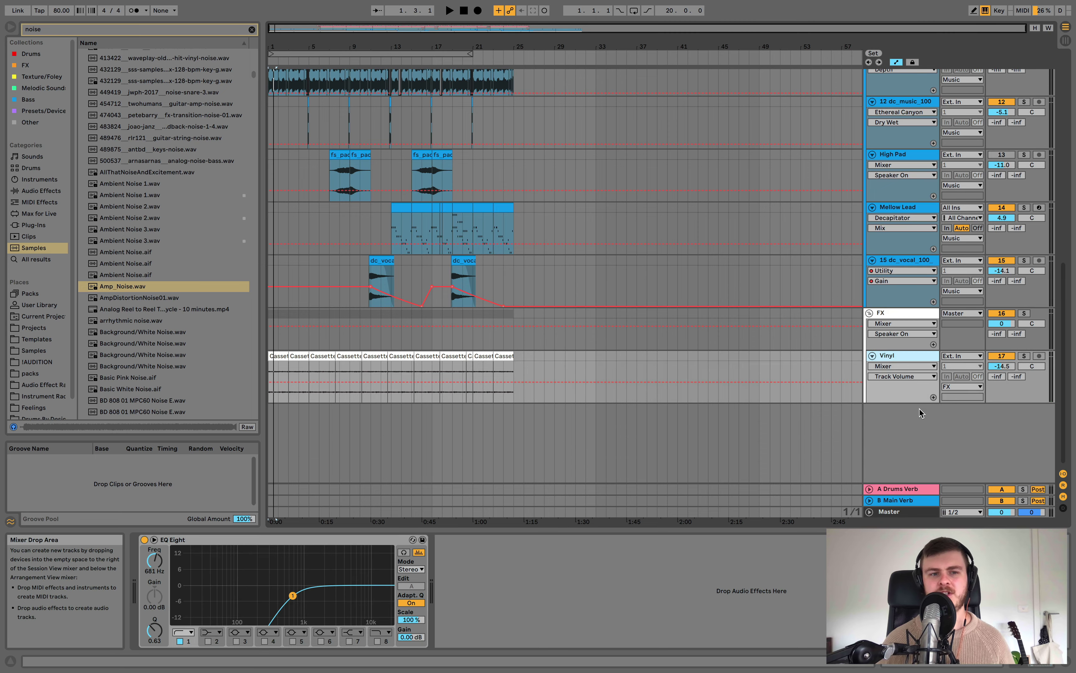
Step: Select the 10-minute Analog Reel to Reel recording among the noise samples
{"action": "left_click", "coordinate": [180, 310]}
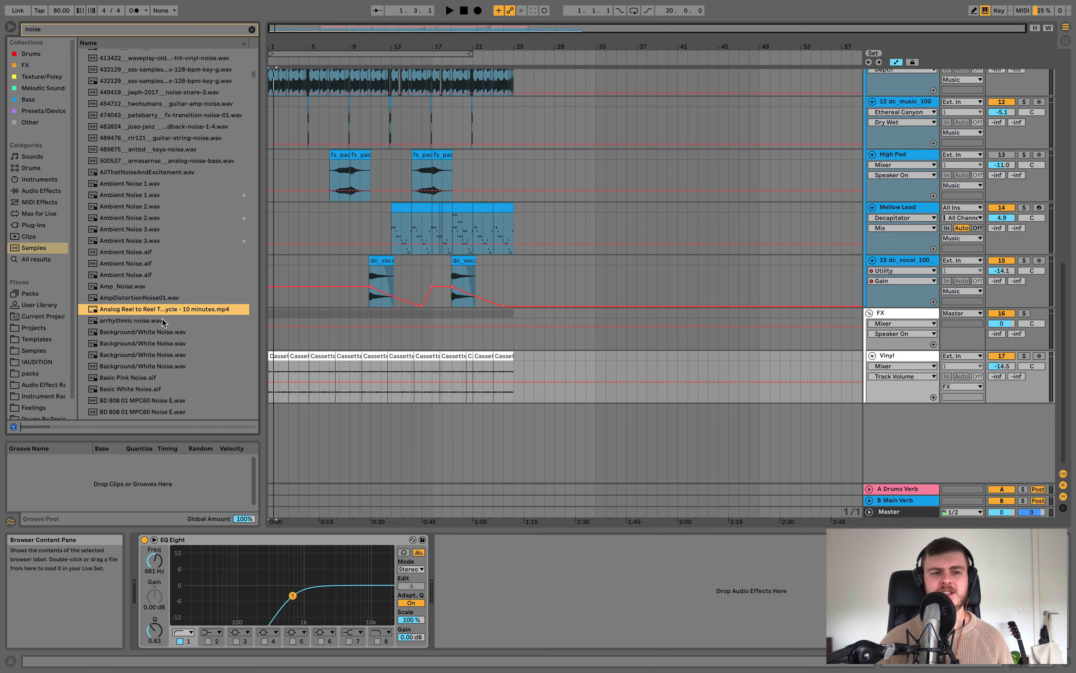
{"action": "key", "text": "Left"}
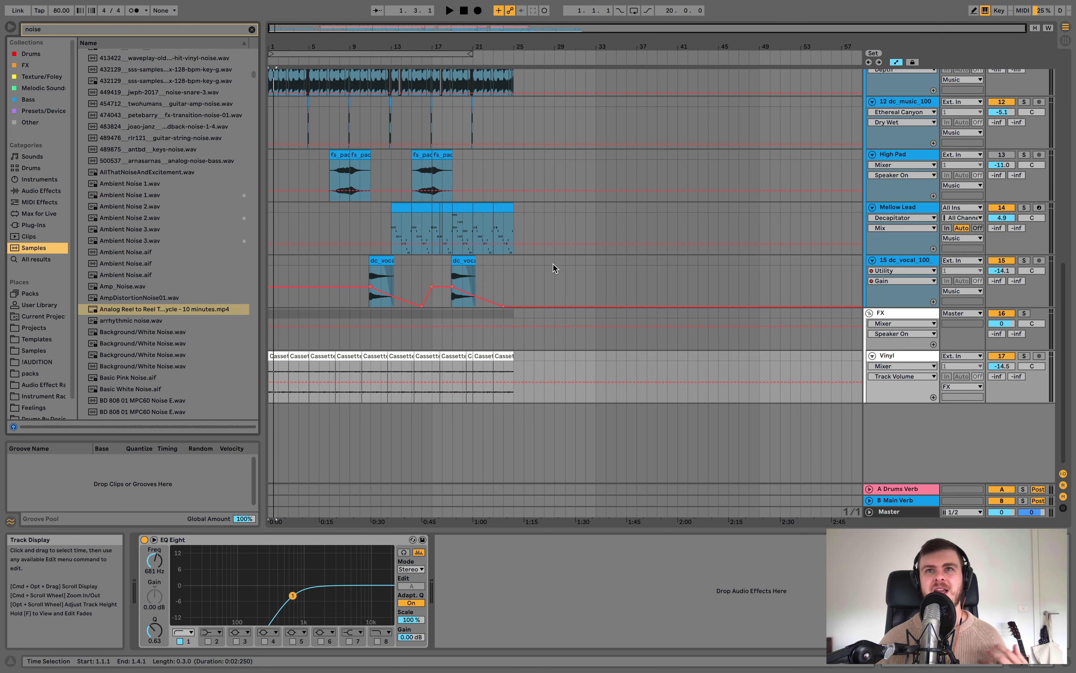
Step: Examine the devices on the Fill Snare, Hat and Ride tracks, and open the RX950 plug-in window on the Ride
{"action": "scroll", "coordinate": [553, 265], "scroll_direction": "up", "scroll_amount": 1}
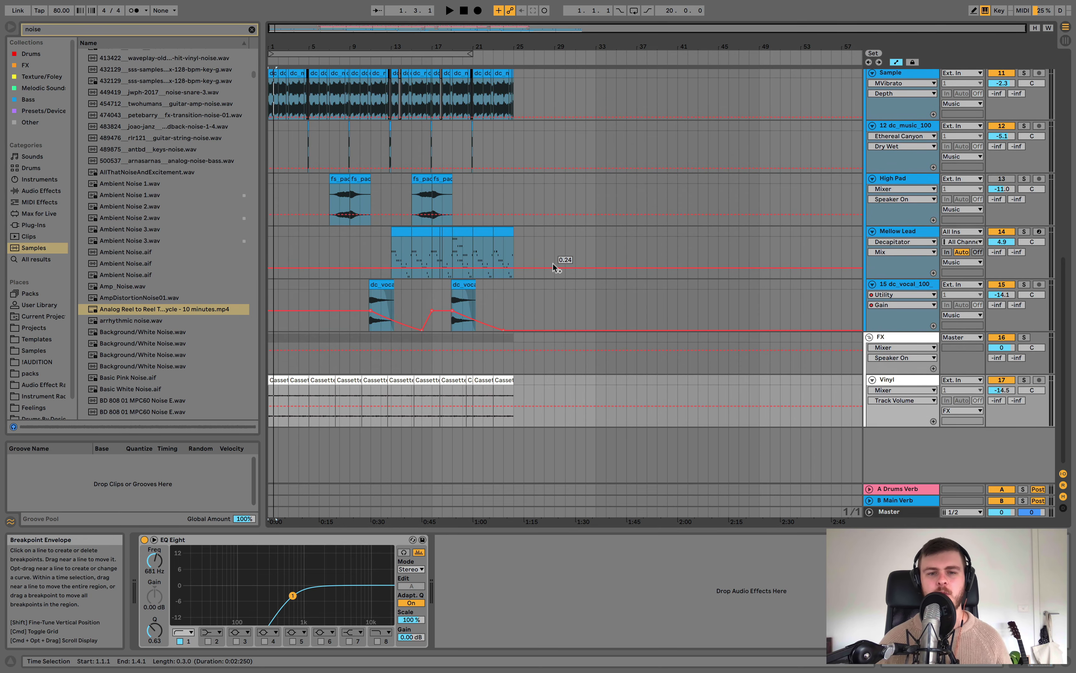
{"action": "scroll", "coordinate": [551, 249], "scroll_direction": "up", "scroll_amount": 6}
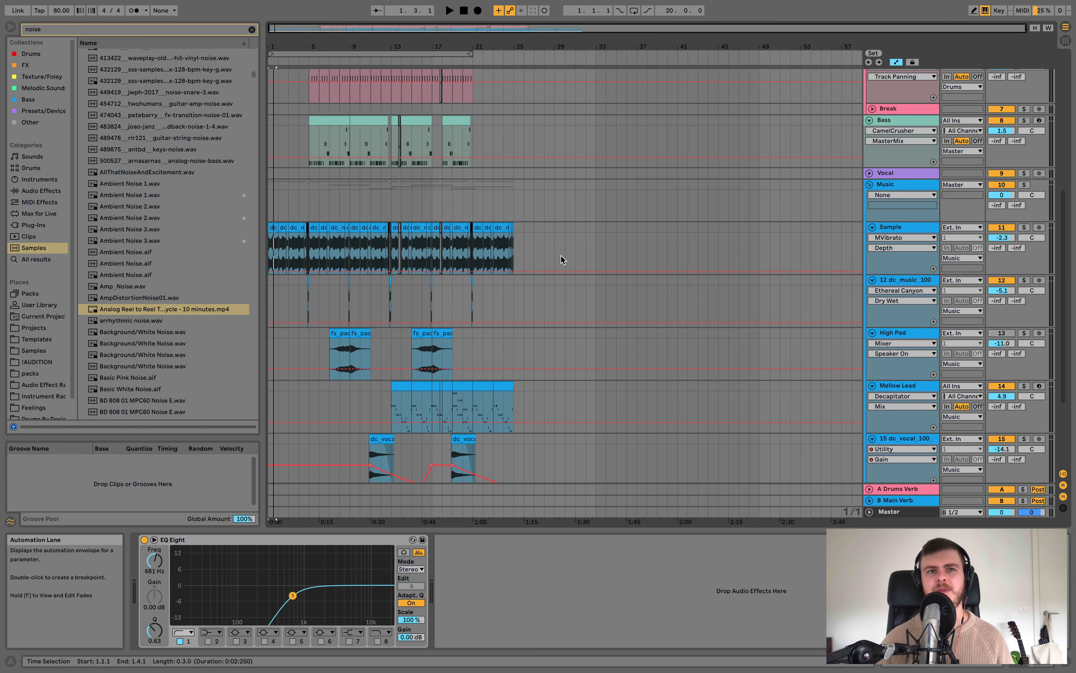
{"action": "scroll", "coordinate": [562, 261], "scroll_direction": "up", "scroll_amount": 10}
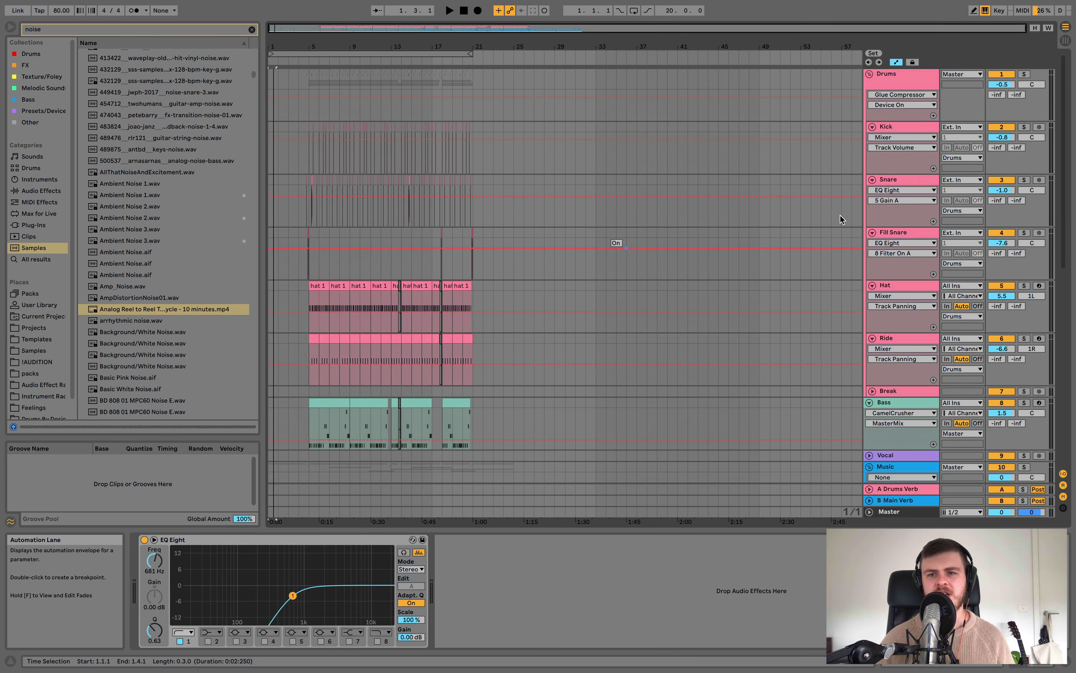
{"action": "left_click", "coordinate": [906, 231]}
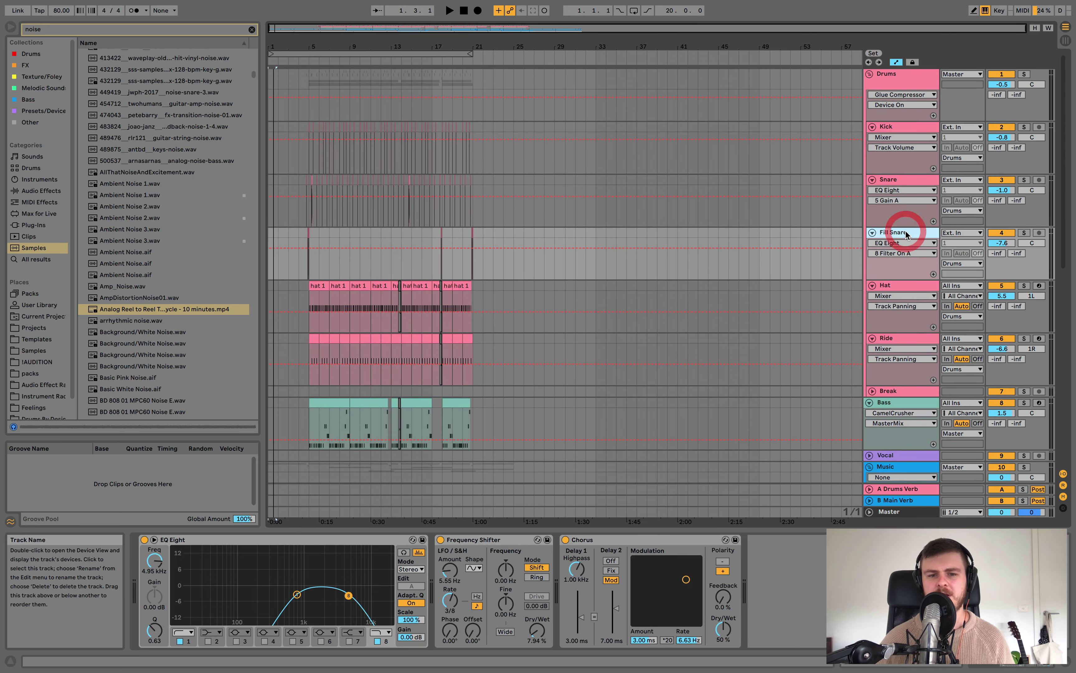
{"action": "left_click", "coordinate": [894, 287]}
{"action": "left_click", "coordinate": [897, 337]}
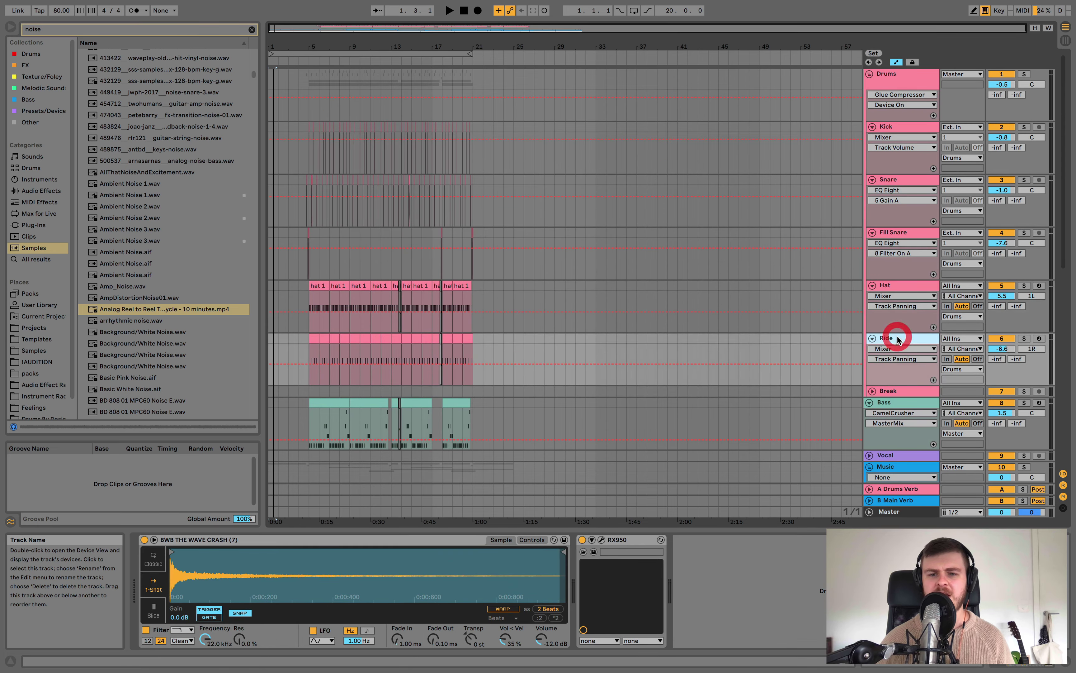
{"action": "left_click", "coordinate": [602, 540]}
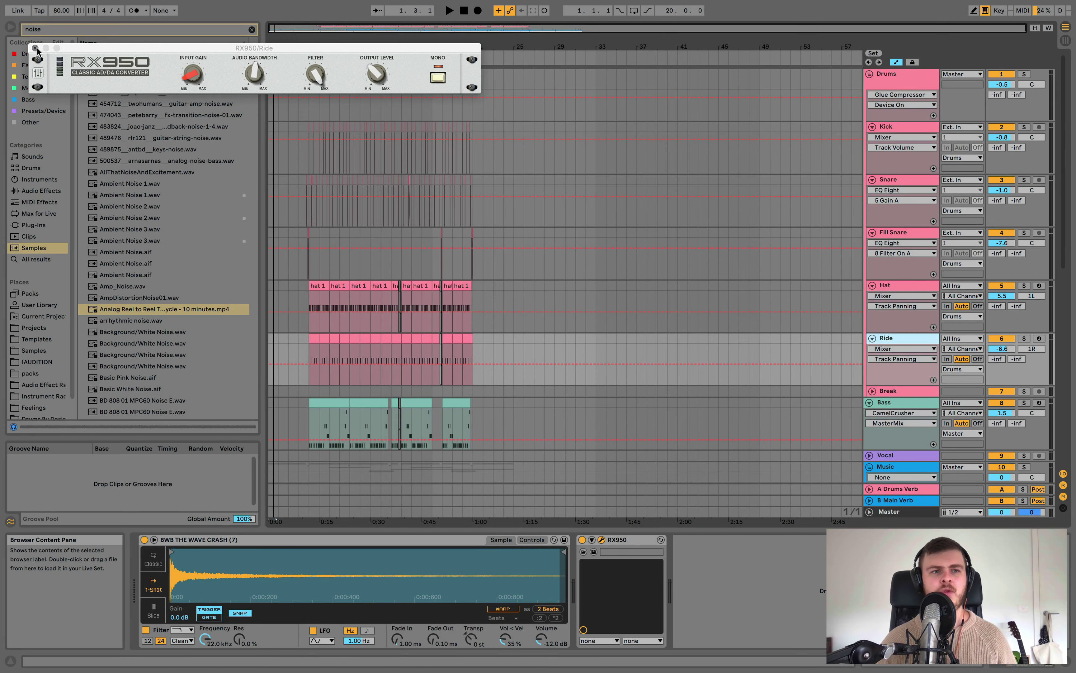
Step: Add a Redux effect after the RX950 on the Ride track and set its Downsample to 3.41
{"action": "left_click", "coordinate": [35, 48]}
{"action": "left_click", "coordinate": [41, 190]}
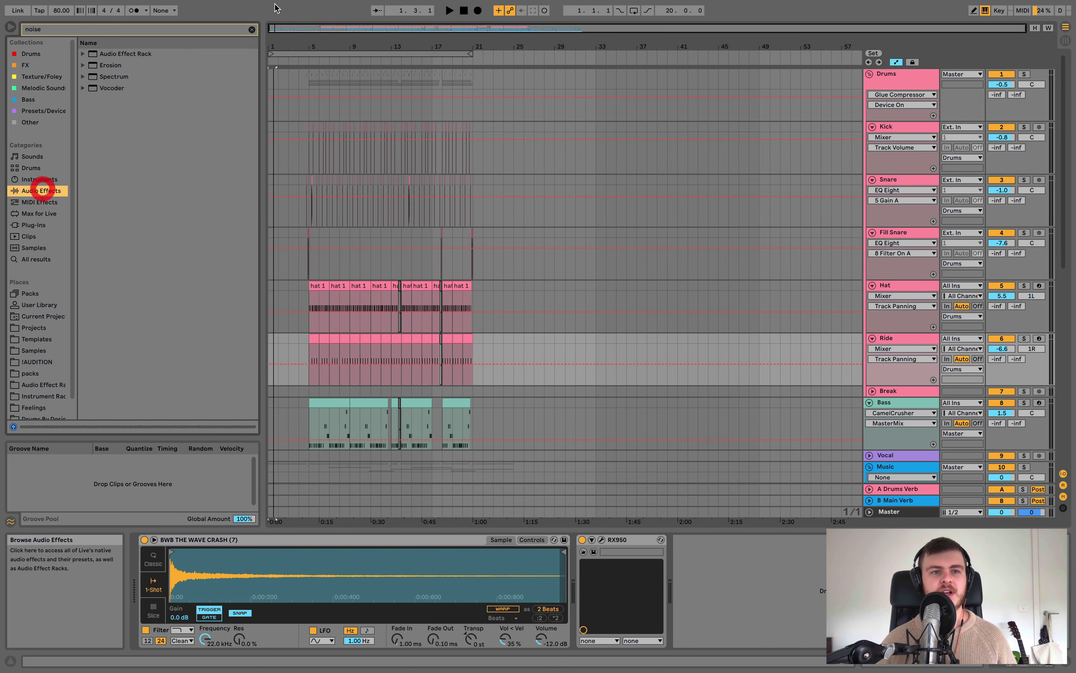
{"action": "left_click", "coordinate": [252, 30]}
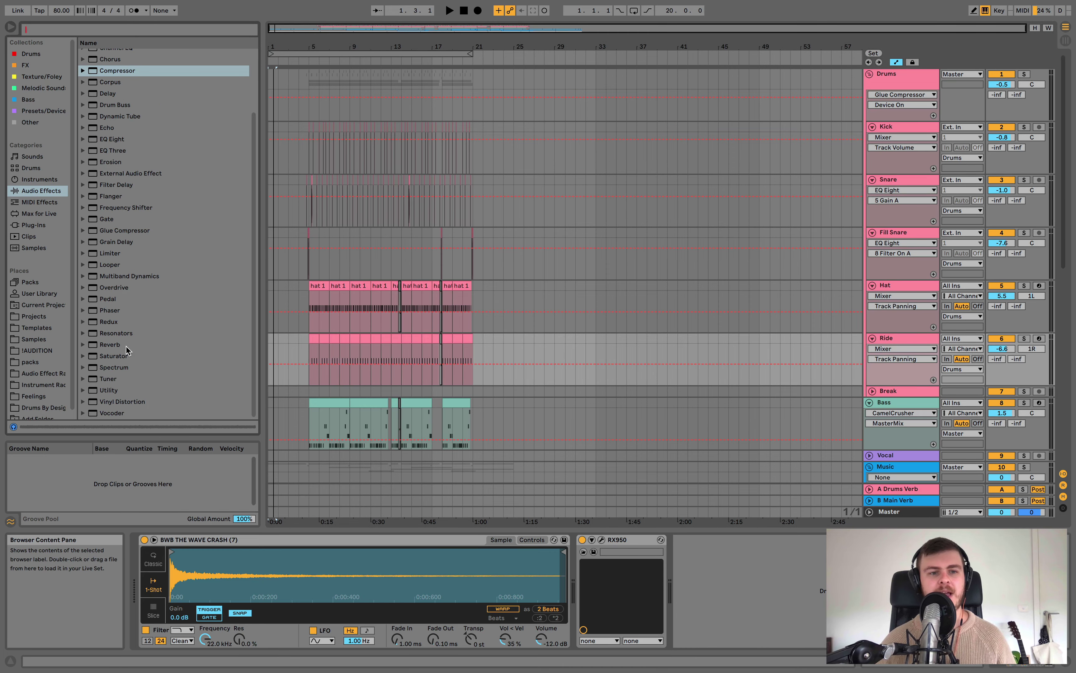
{"action": "double_click", "coordinate": [109, 321]}
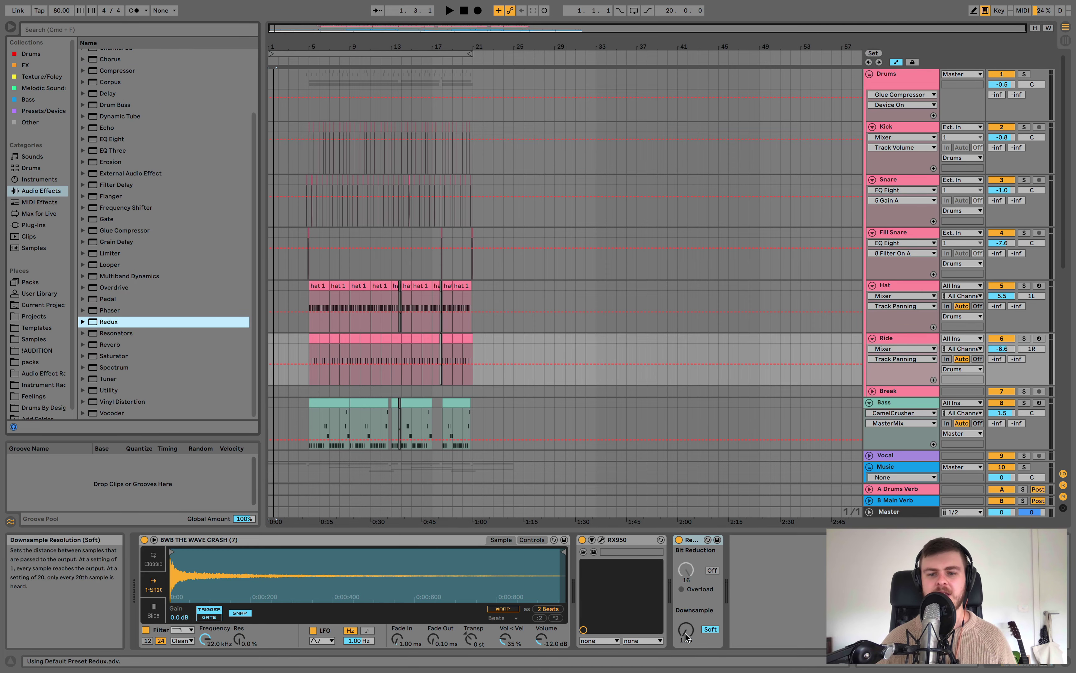
{"action": "left_click_drag", "start_coordinate": [686, 637], "coordinate": [687, 625]}
Step: Audition the Ride track in solo from bar 9 and set Redux's Downsample to 2.36
{"action": "left_click", "coordinate": [349, 368]}
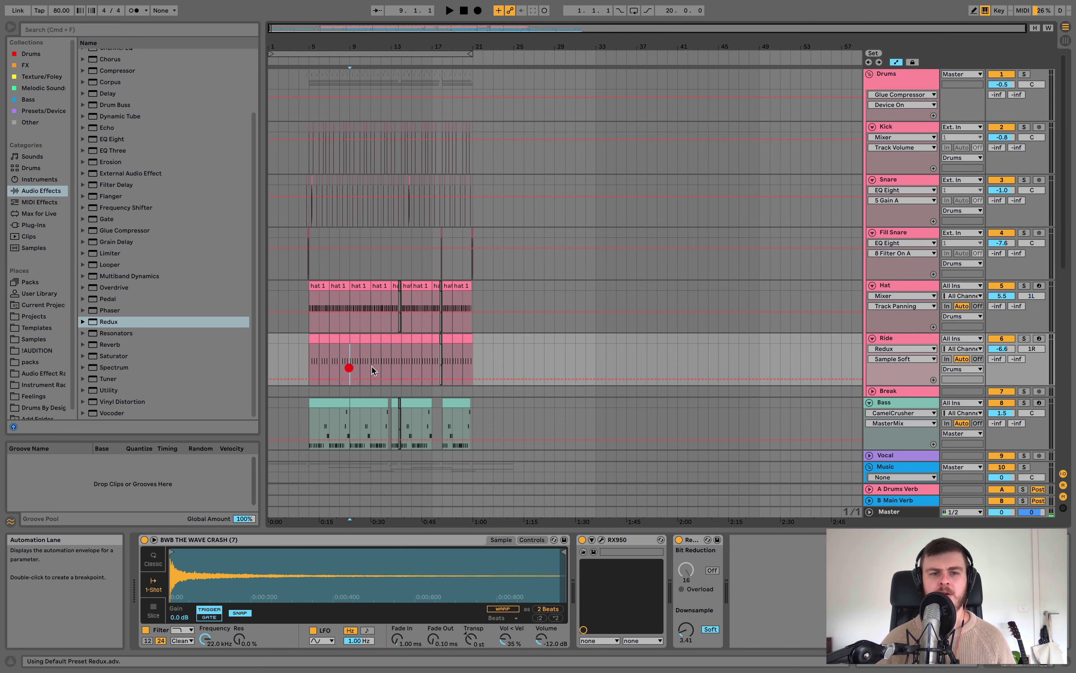
{"action": "left_click", "coordinate": [1024, 339]}
{"action": "key", "text": "space"}
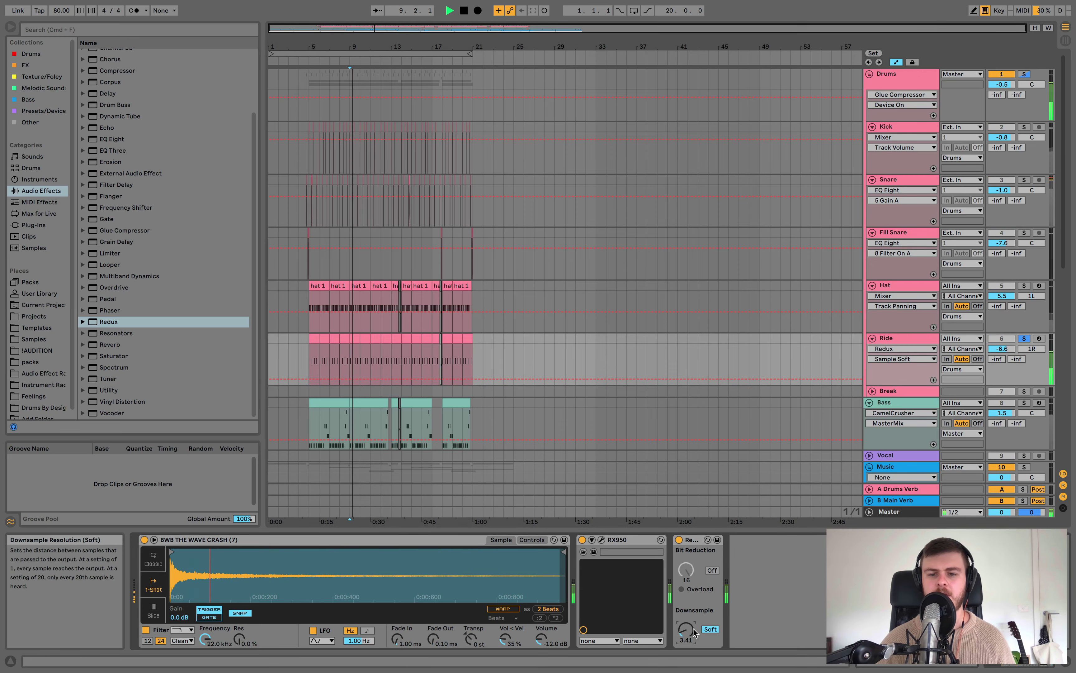
{"action": "mouse_move", "coordinate": [695, 633]}
{"action": "left_mouse_down"}
{"action": "mouse_move", "coordinate": [694, 620]}
{"action": "mouse_move", "coordinate": [695, 640]}
{"action": "left_mouse_up"}
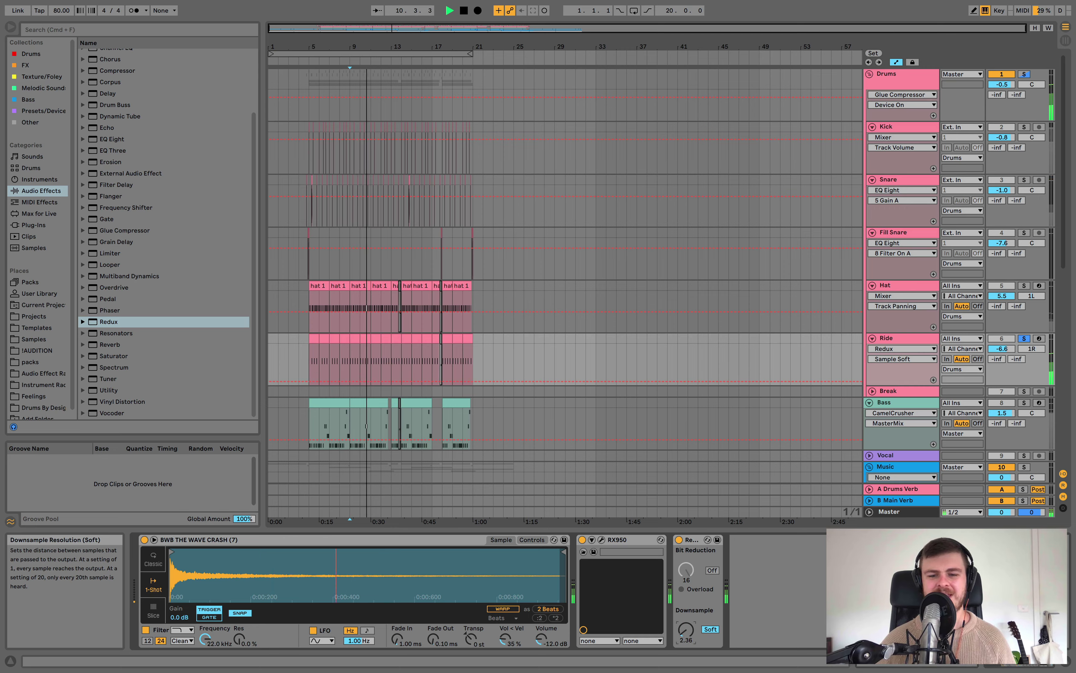
{"action": "key", "text": "space"}
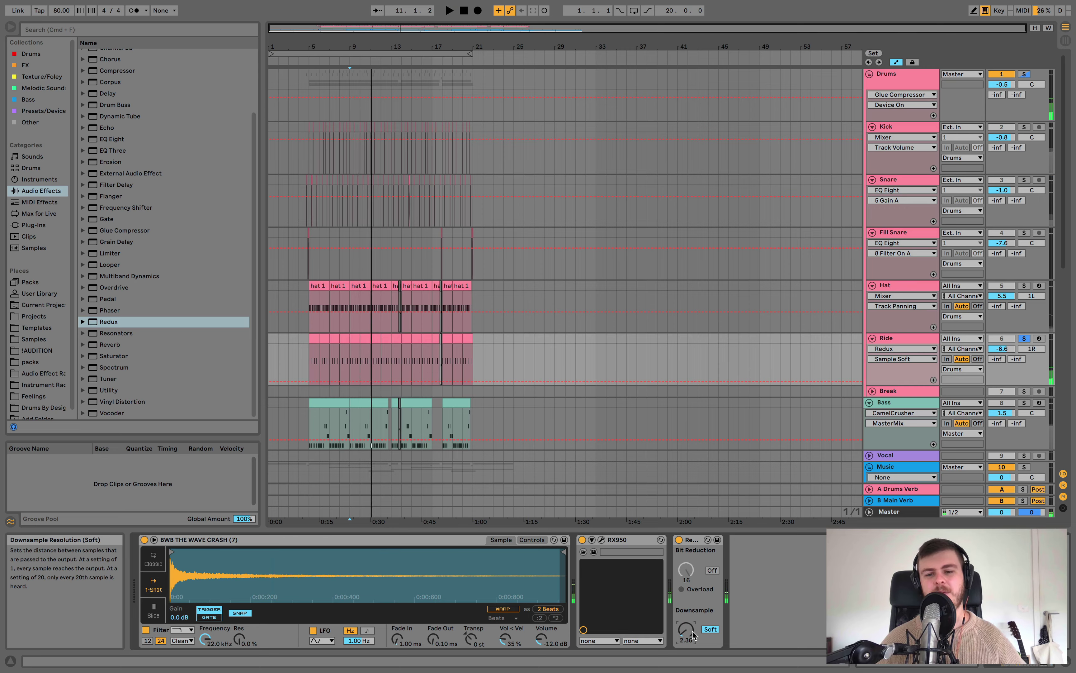
Step: Enable Redux's bit reduction and audition the ride with the bit depth at 4 and at 8
{"action": "left_click", "coordinate": [712, 571]}
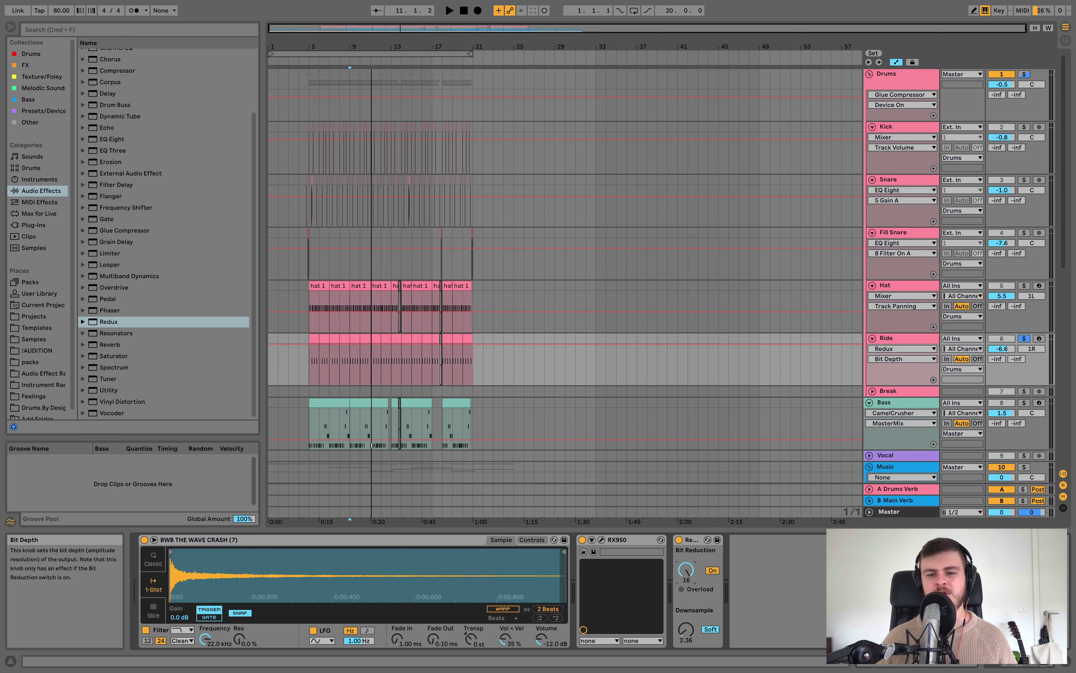
{"action": "left_click_drag", "start_coordinate": [689, 570], "coordinate": [688, 572]}
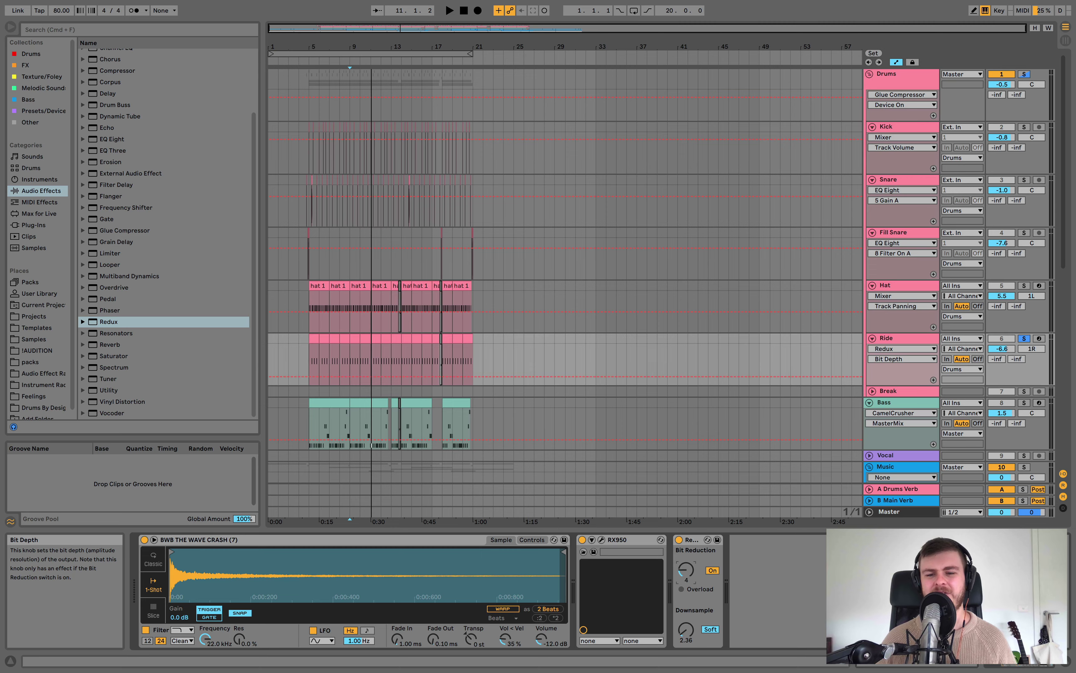
{"action": "key", "text": "space"}
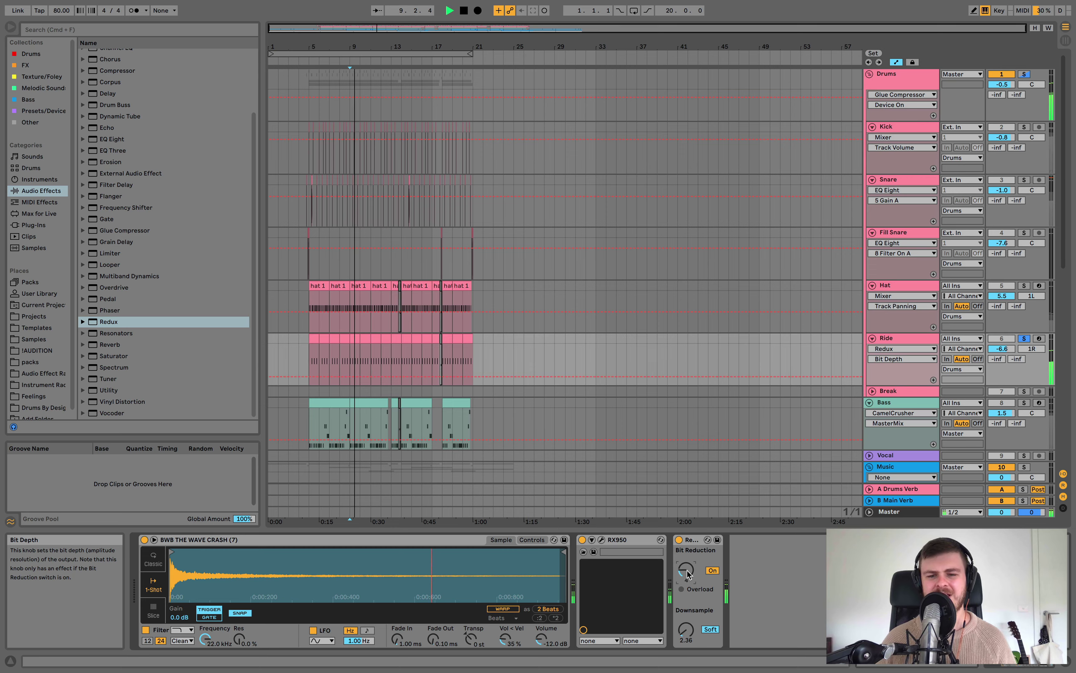
{"action": "key", "text": "space"}
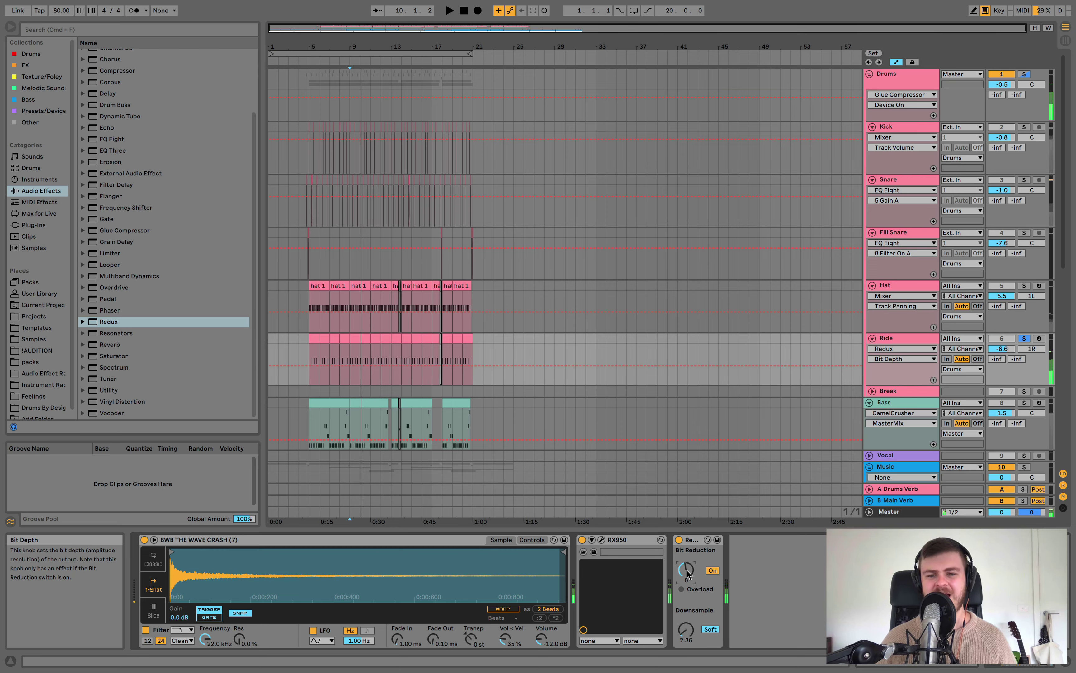
{"action": "key", "text": "space"}
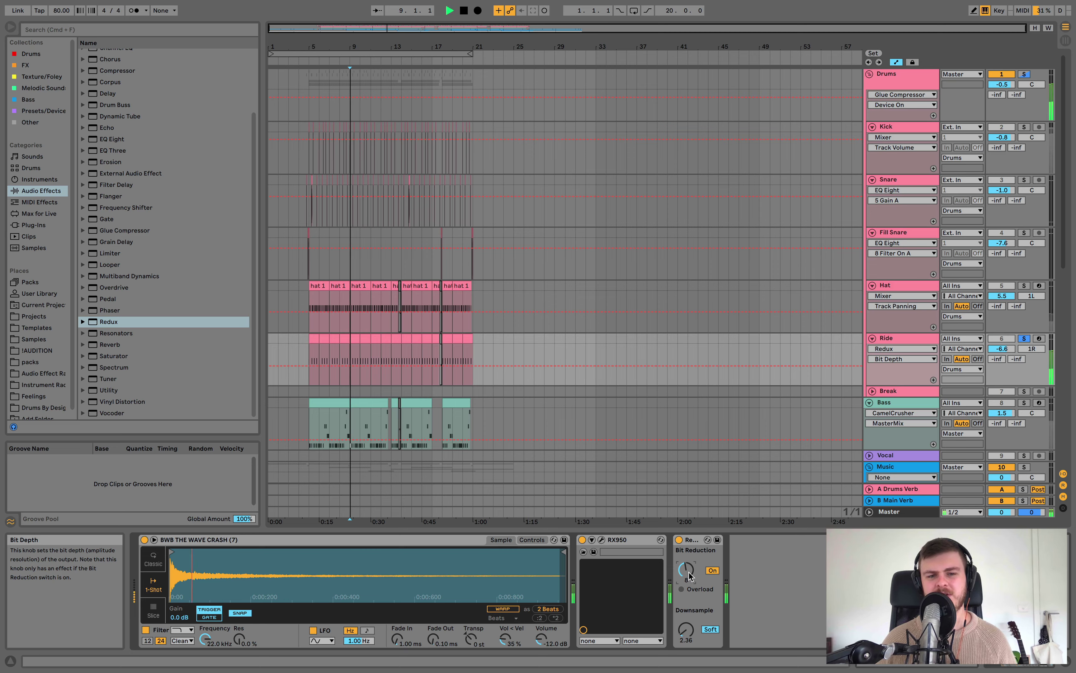
Step: Compare the ride with Redux bypassed and active, and set its Downsample to 2.21
{"action": "left_click", "coordinate": [679, 540]}
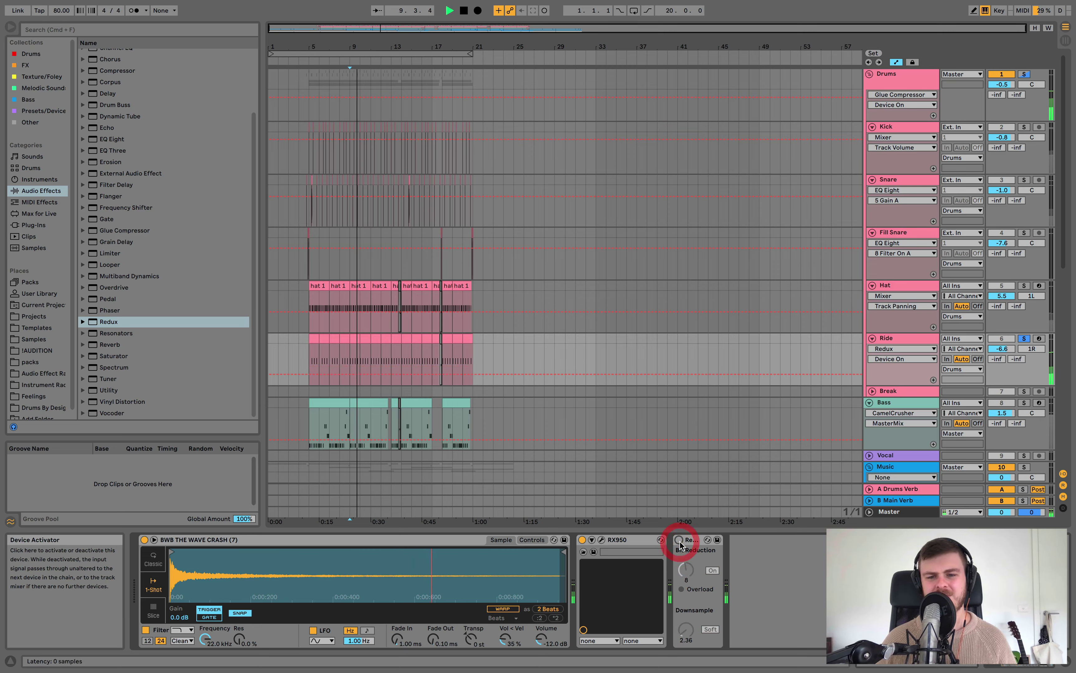
{"action": "left_click", "coordinate": [679, 540]}
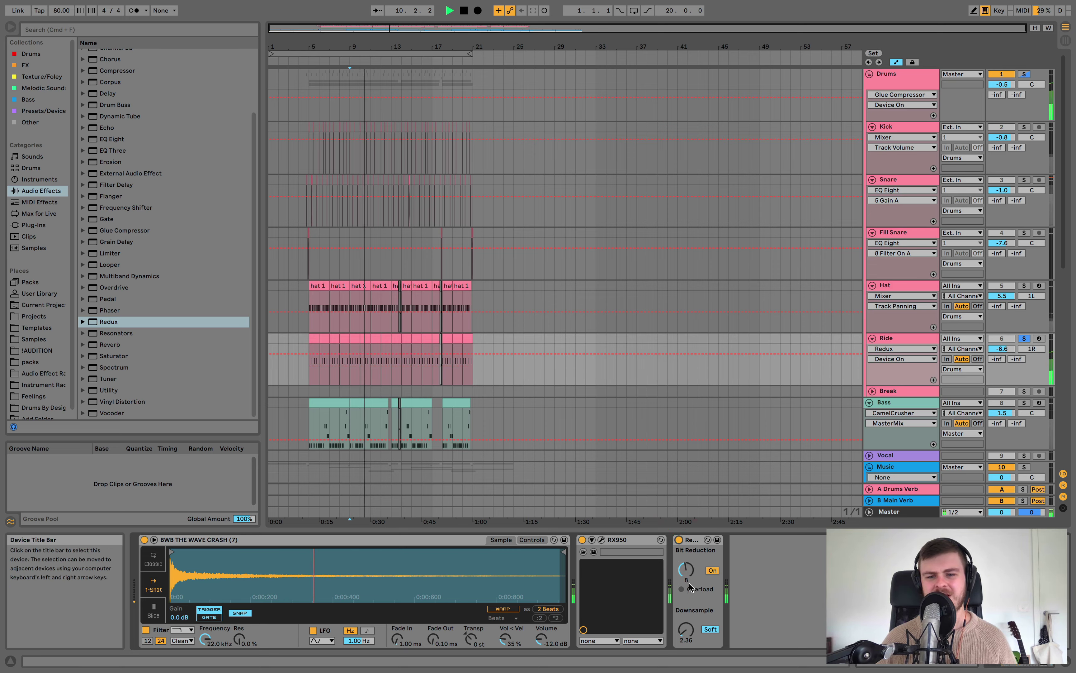
{"action": "left_click_drag", "start_coordinate": [686, 629], "coordinate": [686, 631]}
{"action": "key", "text": "space"}
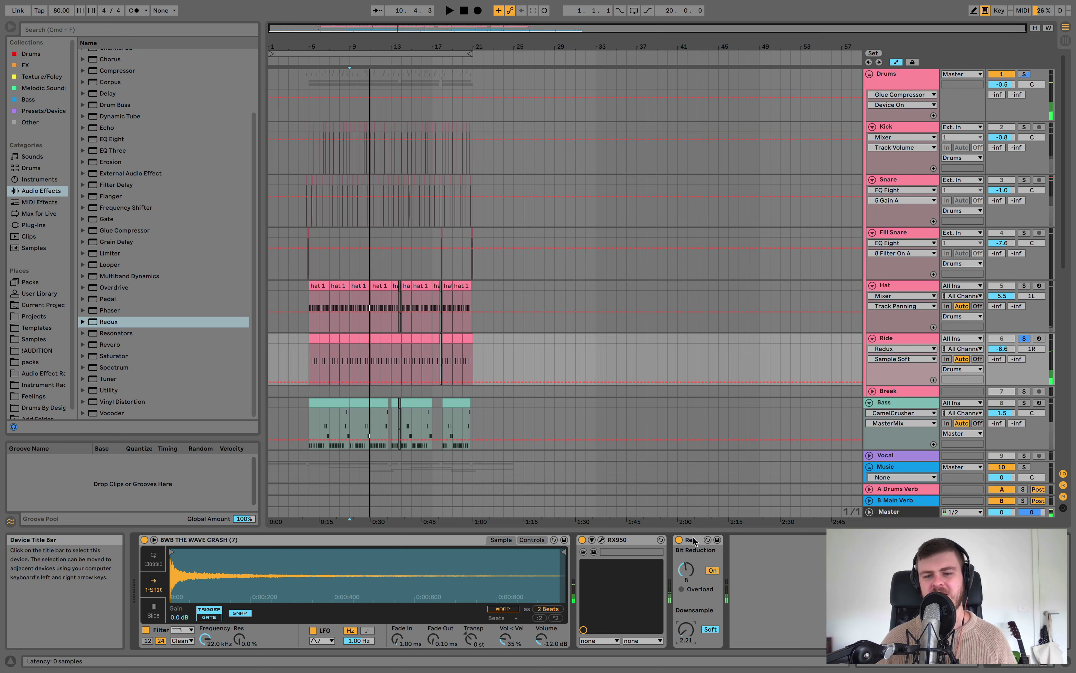
Step: Delete Redux from the Ride track and reopen the RX950 plug-in window
{"action": "left_click", "coordinate": [693, 540]}
{"action": "key", "text": "Delete"}
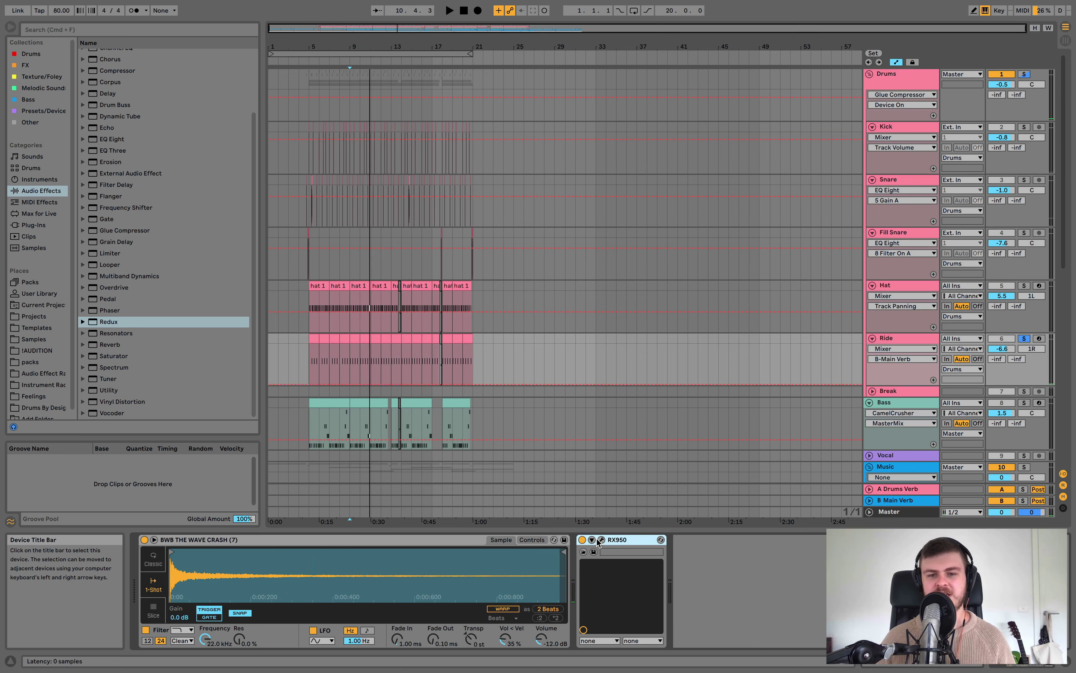
{"action": "left_click", "coordinate": [602, 540]}
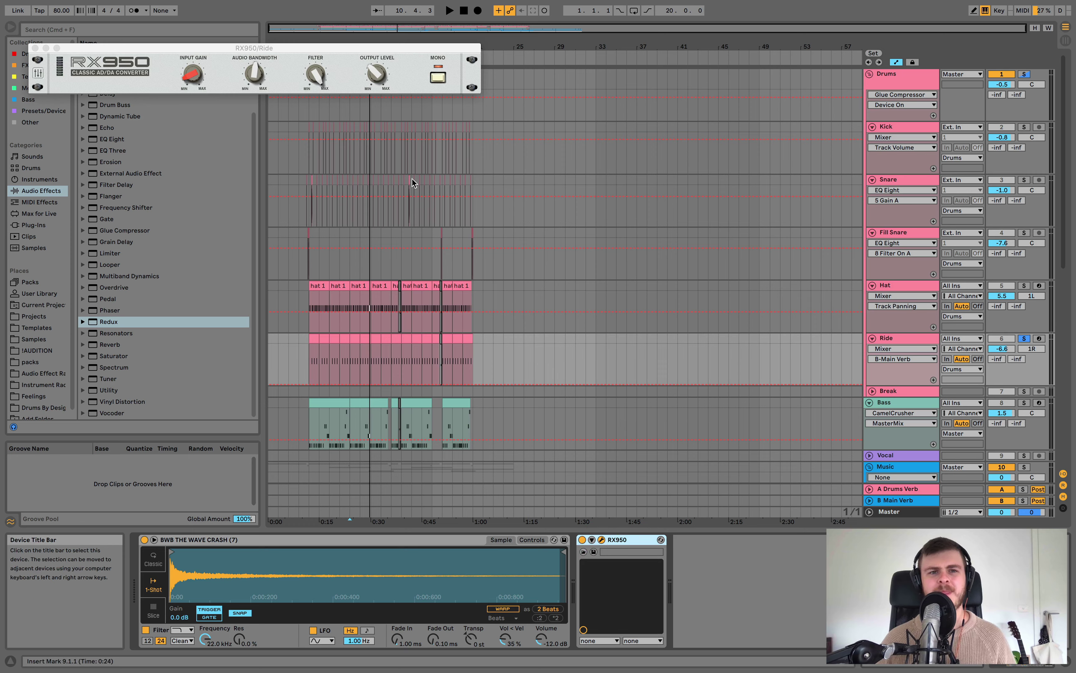
Step: Audition the soloed ride while sweeping the RX950's Audio Bandwidth away from and back to its original position
{"action": "mouse_move", "coordinate": [194, 79]}
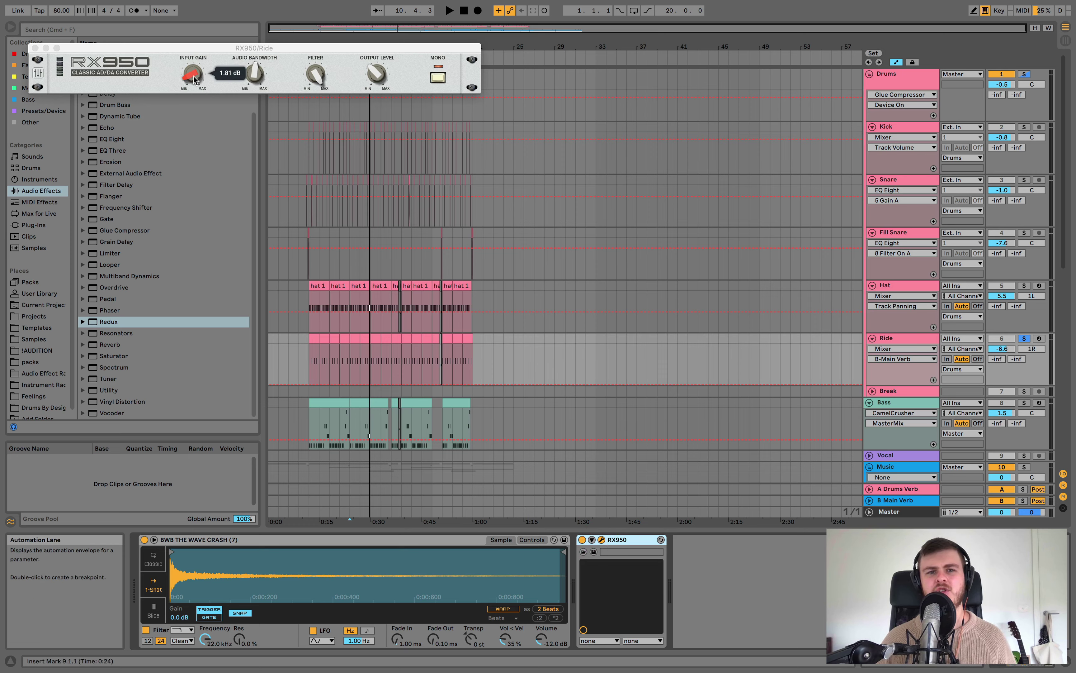
{"action": "mouse_move", "coordinate": [252, 77]}
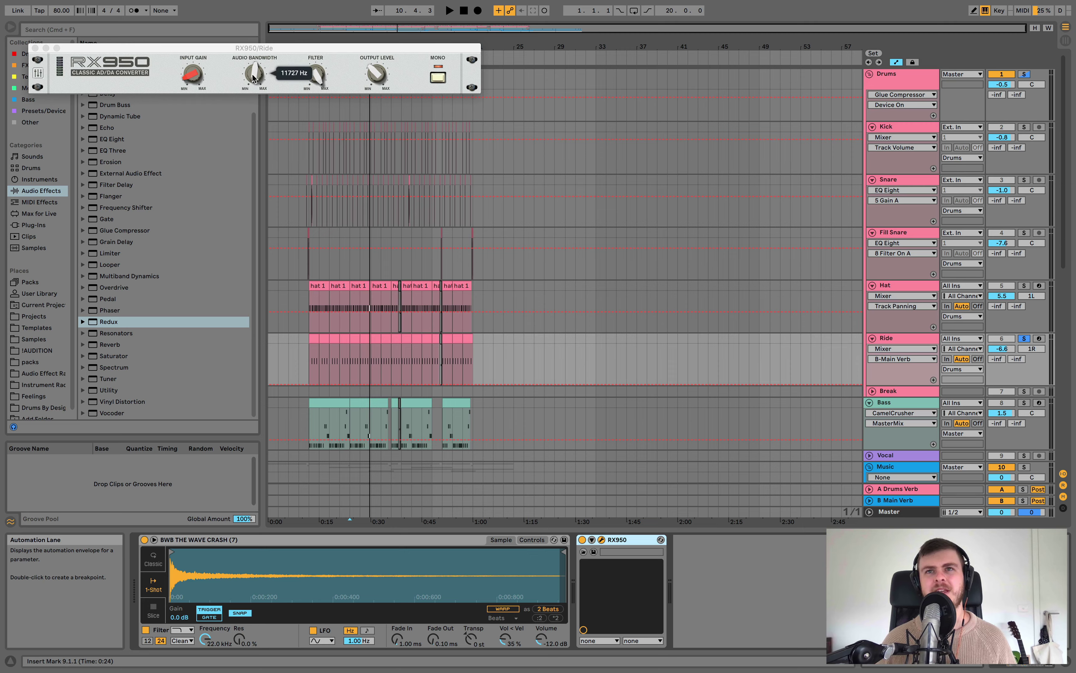
{"action": "key", "text": "space"}
{"action": "mouse_move", "coordinate": [253, 76]}
{"action": "left_mouse_down"}
{"action": "mouse_move", "coordinate": [256, 122]}
{"action": "mouse_move", "coordinate": [261, 76]}
{"action": "left_mouse_up"}
{"action": "key", "text": "space"}
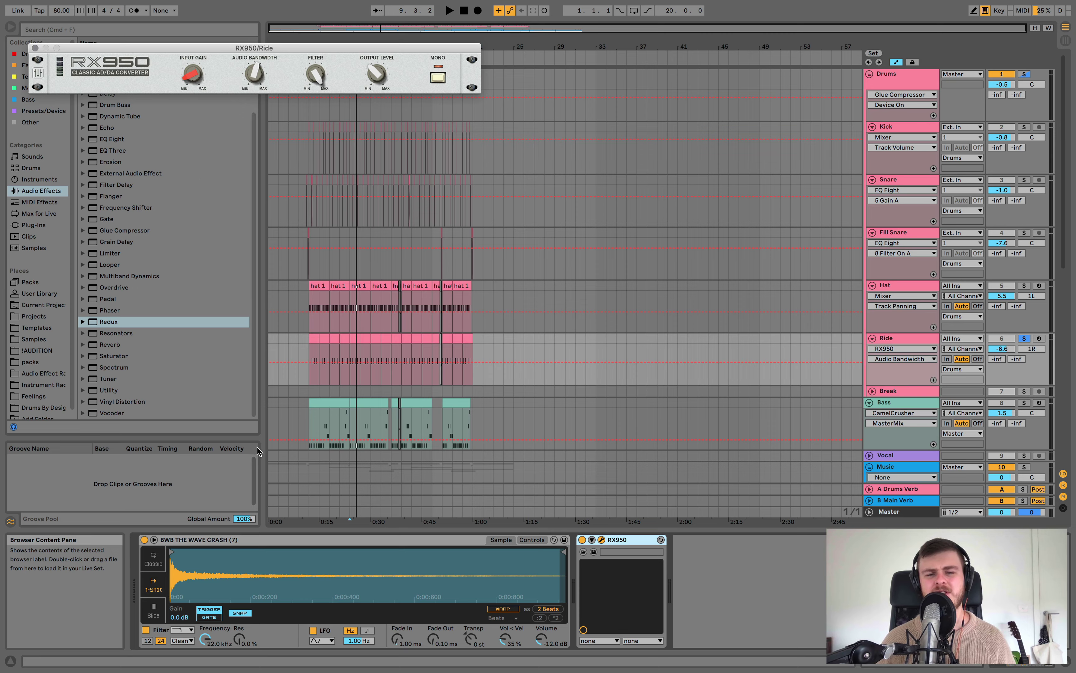
Step: Try the RX950's Filter at 81, return it near maximum while auditioning the ride, and close the plug-in window
{"action": "mouse_move", "coordinate": [323, 77]}
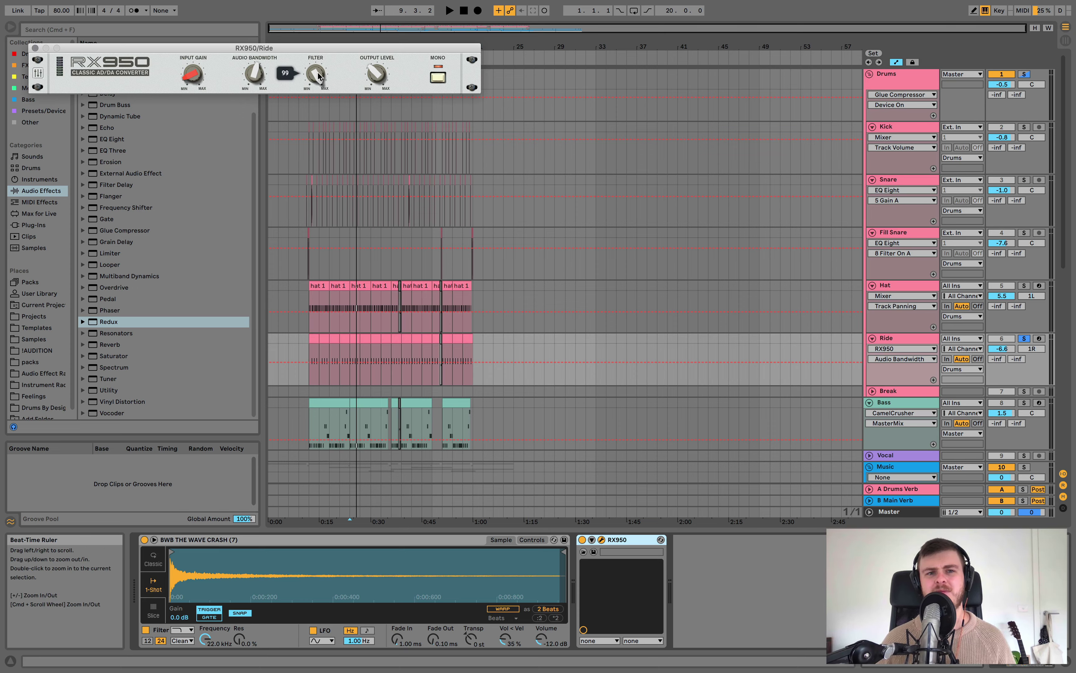
{"action": "left_click", "coordinate": [319, 75]}
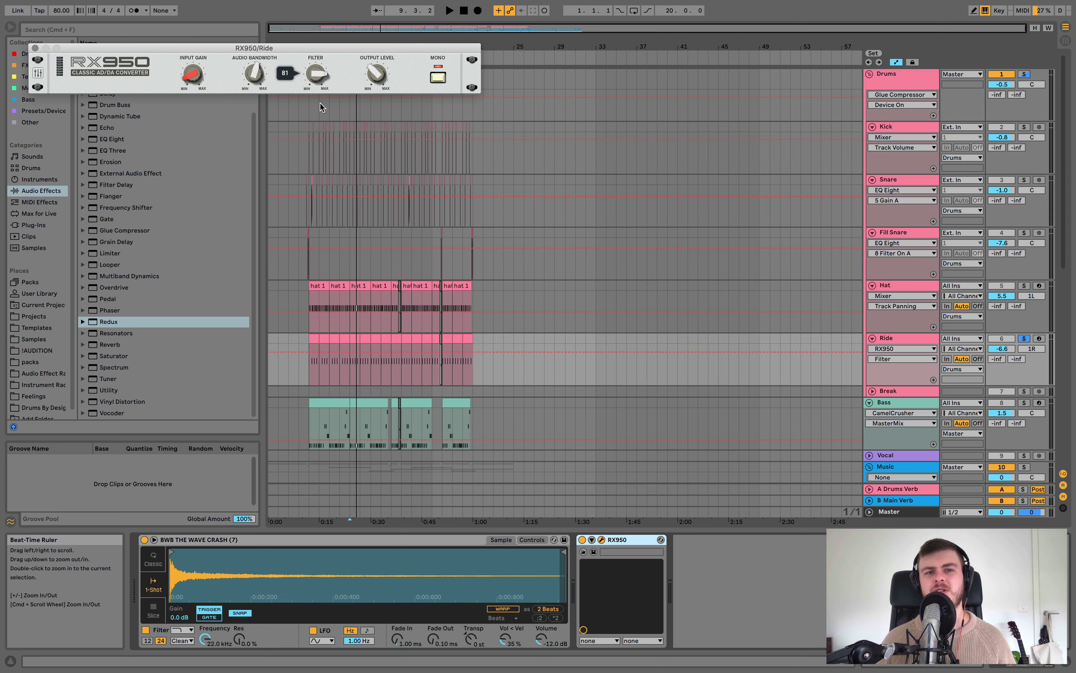
{"action": "key", "text": "space"}
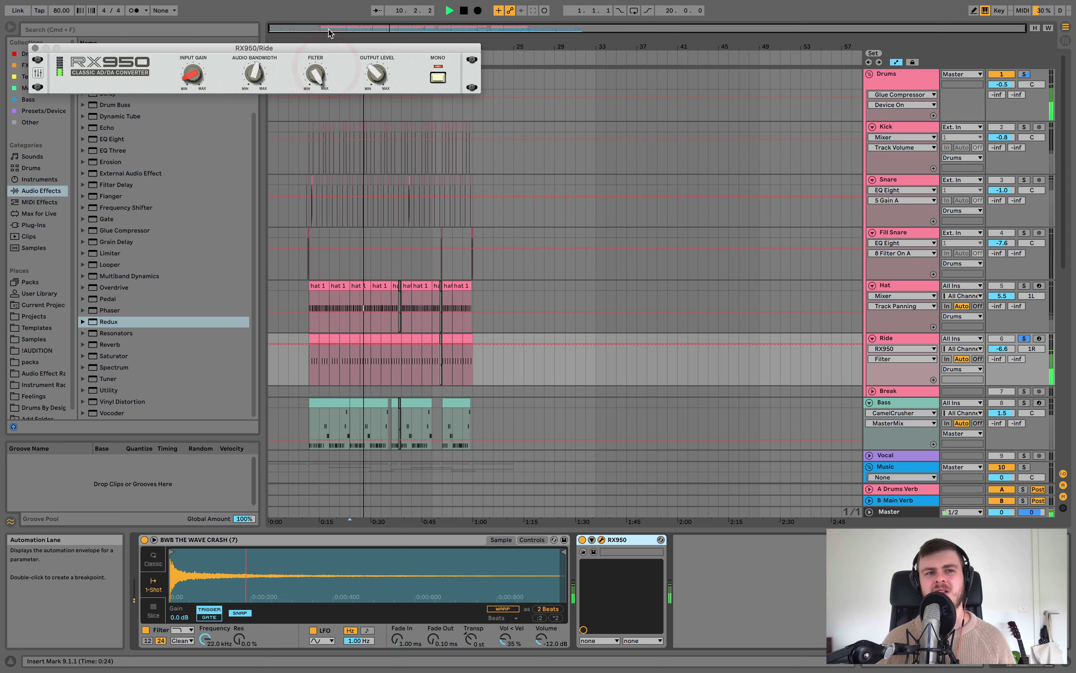
{"action": "key", "text": "space"}
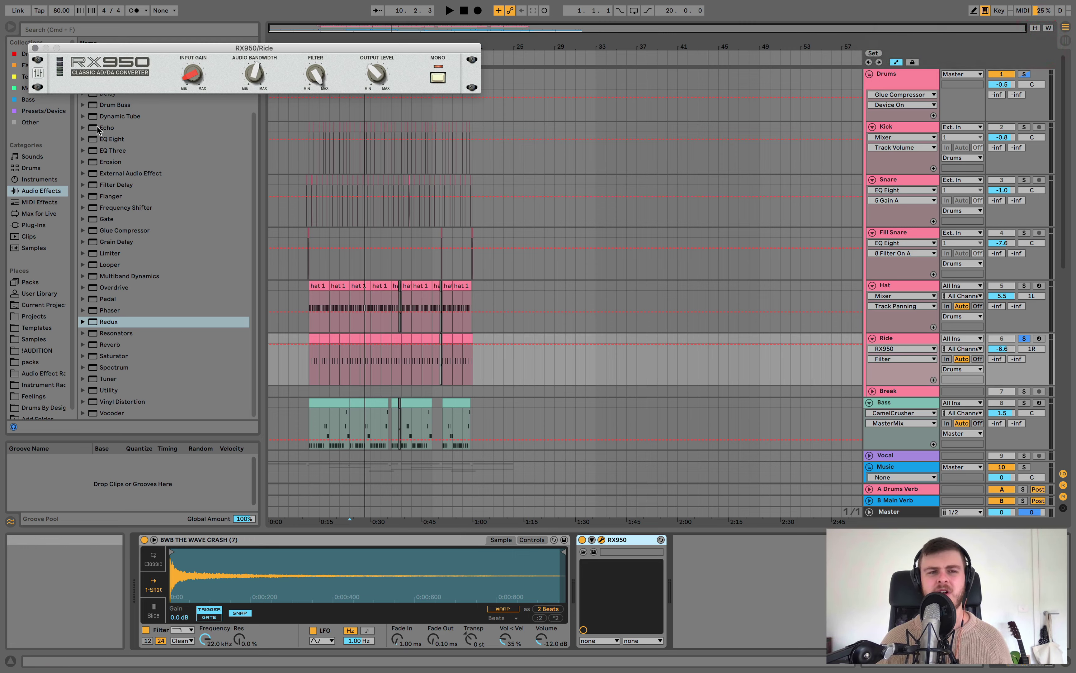
{"action": "left_click", "coordinate": [35, 48]}
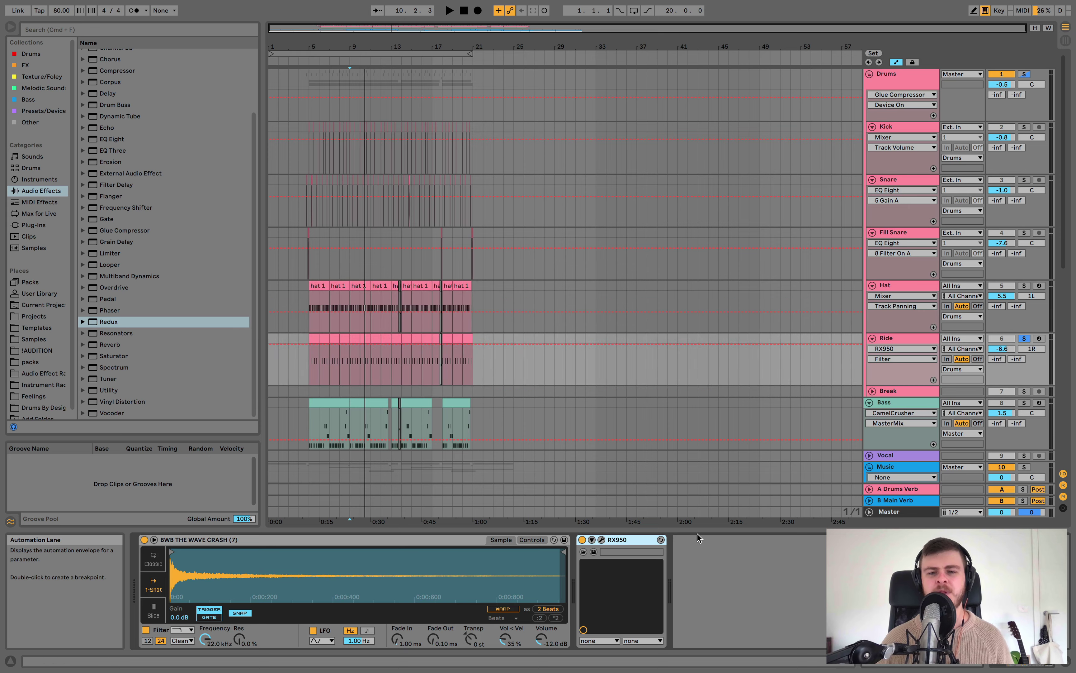
Step: Deselect the RX950 device and unsolo the Ride track
{"action": "left_click", "coordinate": [632, 541]}
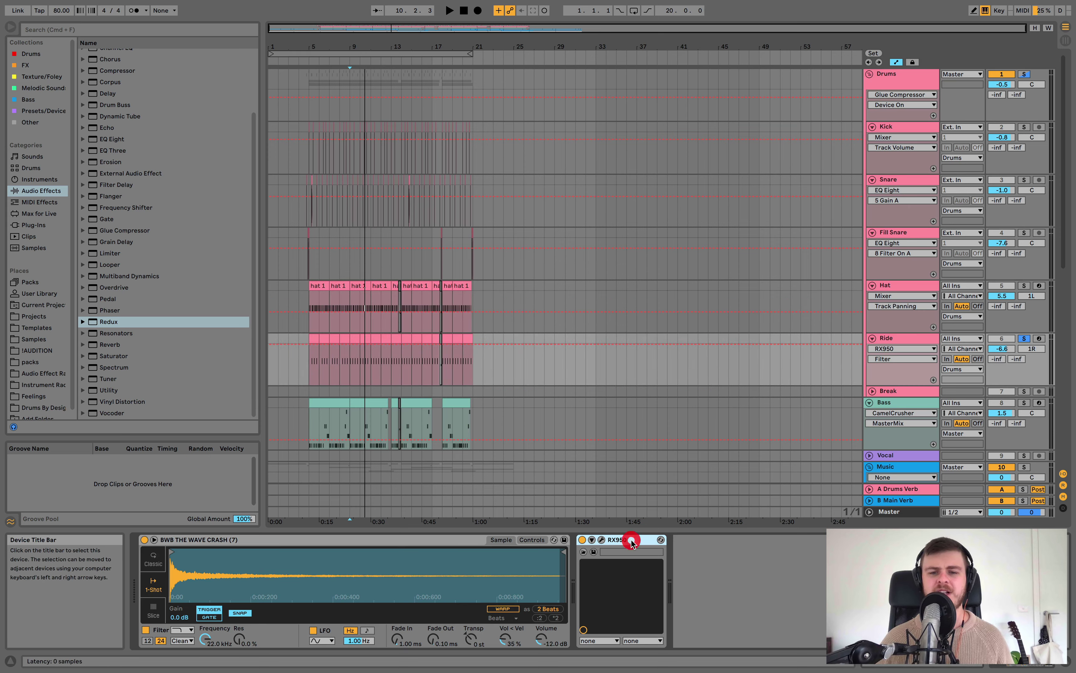
{"action": "left_click", "coordinate": [751, 570]}
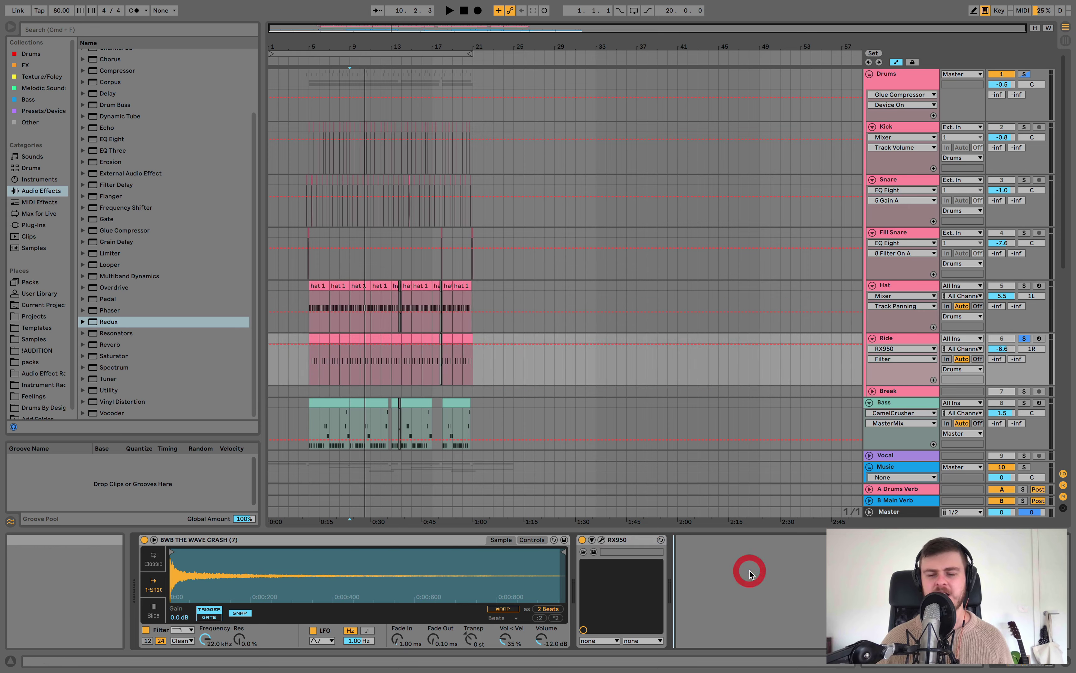
{"action": "left_click", "coordinate": [1022, 340]}
Step: Select the Mellow Lead track and examine its device chain from the Analog synth to the Decapitator
{"action": "scroll", "coordinate": [940, 352], "scroll_direction": "down", "scroll_amount": 10}
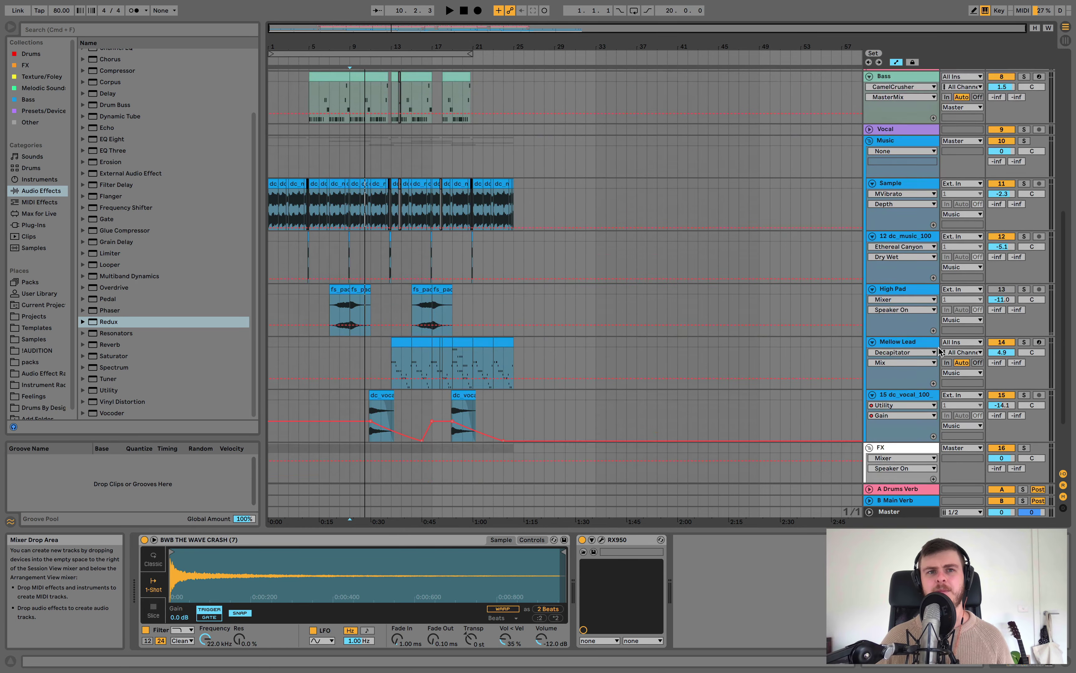
{"action": "scroll", "coordinate": [940, 352], "scroll_direction": "down", "scroll_amount": 3}
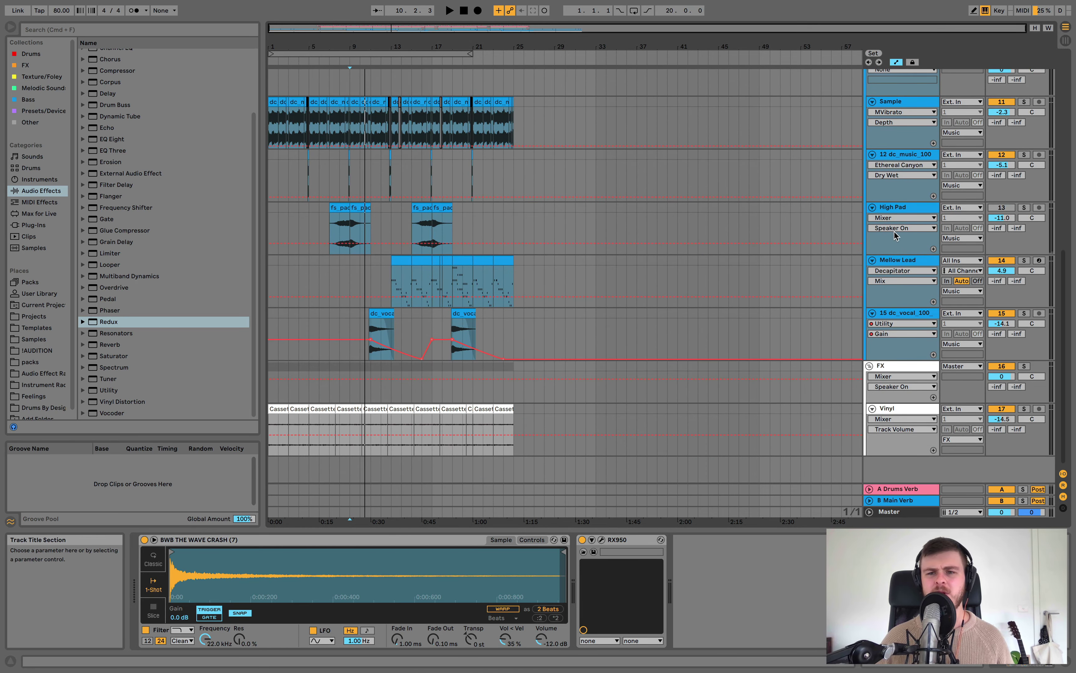
{"action": "left_click", "coordinate": [905, 263]}
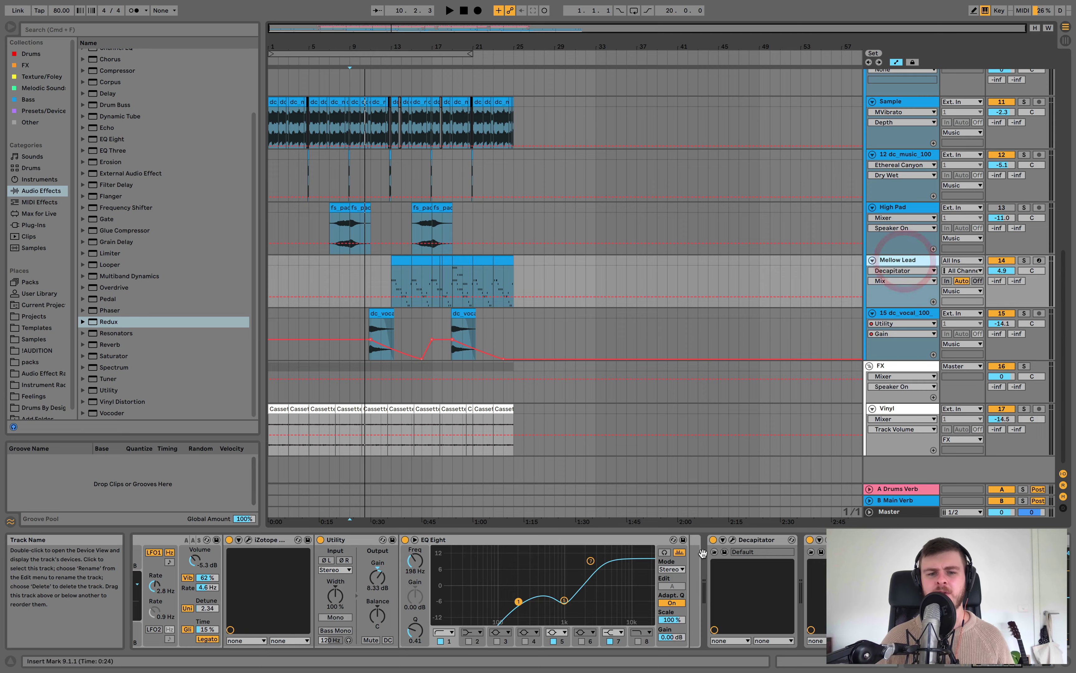
{"action": "scroll", "coordinate": [294, 562], "scroll_direction": "left", "scroll_amount": 3}
{"action": "scroll", "coordinate": [299, 565], "scroll_direction": "left", "scroll_amount": 3}
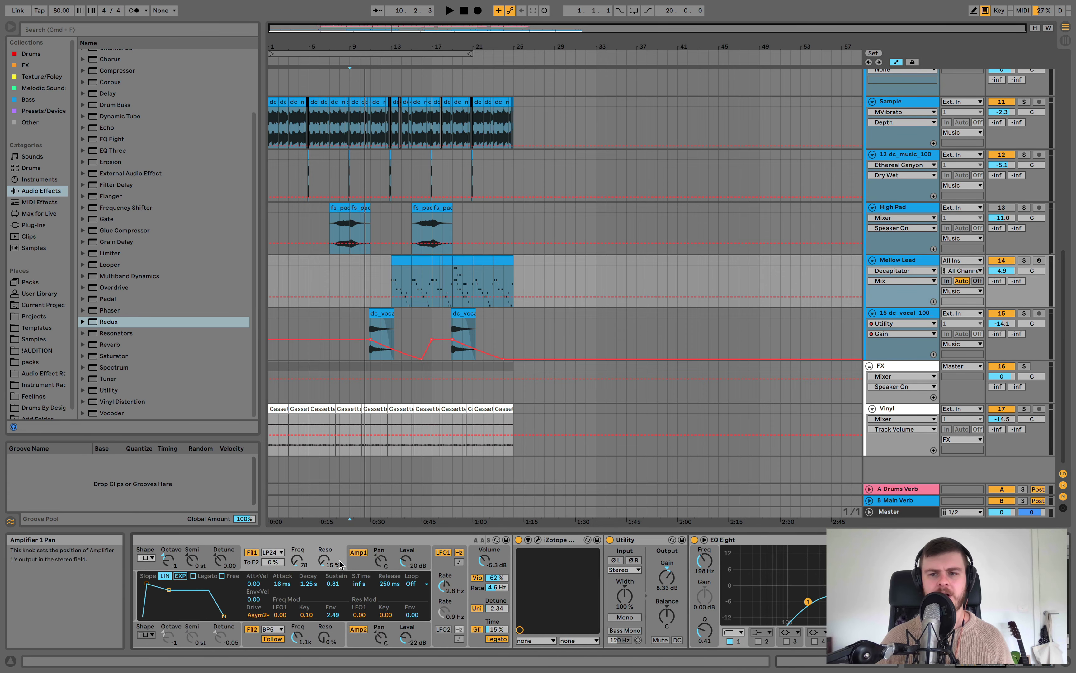
Step: Audition the Mellow Lead in solo from bar 13, switching its iZotope Vinyl plug-in off and back on
{"action": "left_click", "coordinate": [397, 262]}
{"action": "key", "text": "space"}
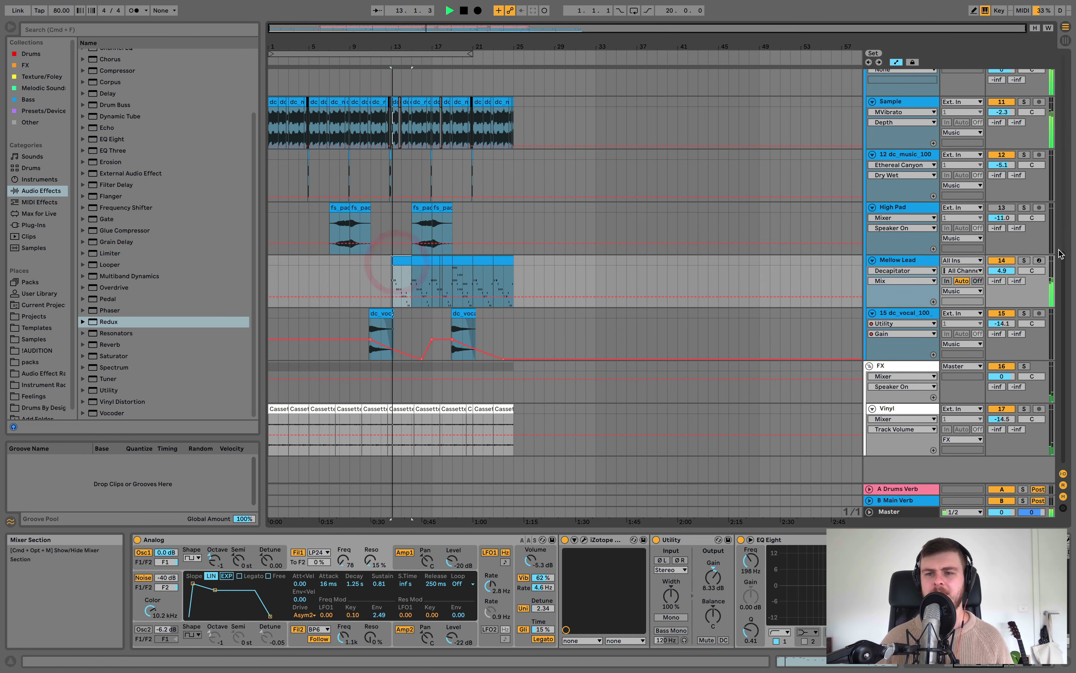
{"action": "left_click", "coordinate": [1024, 260]}
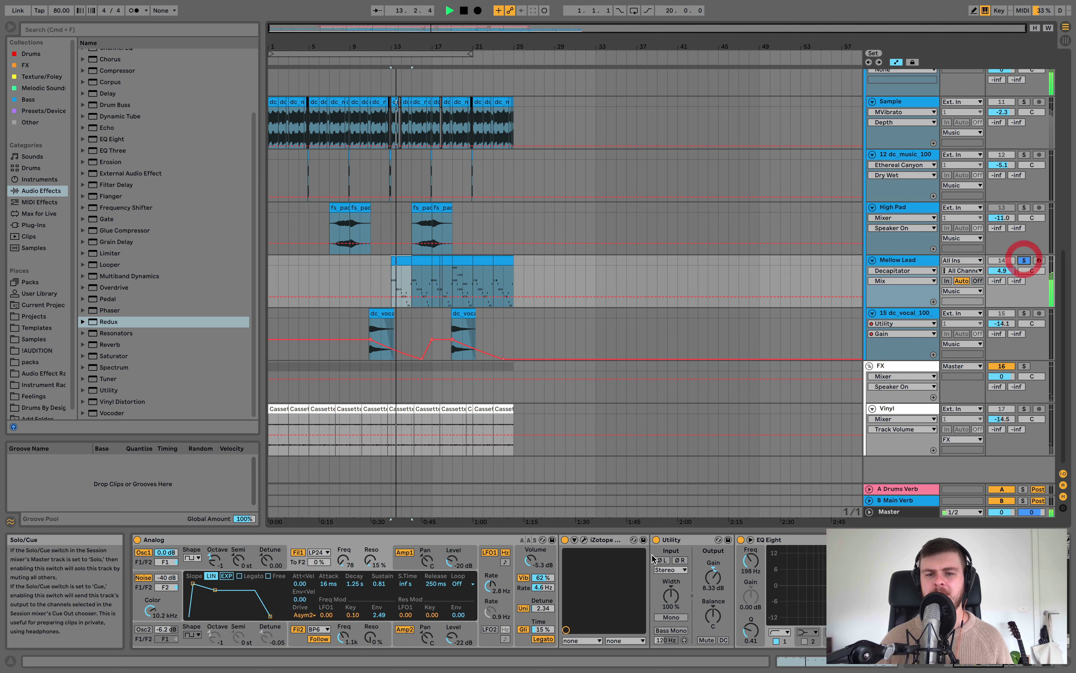
{"action": "left_click", "coordinate": [565, 540]}
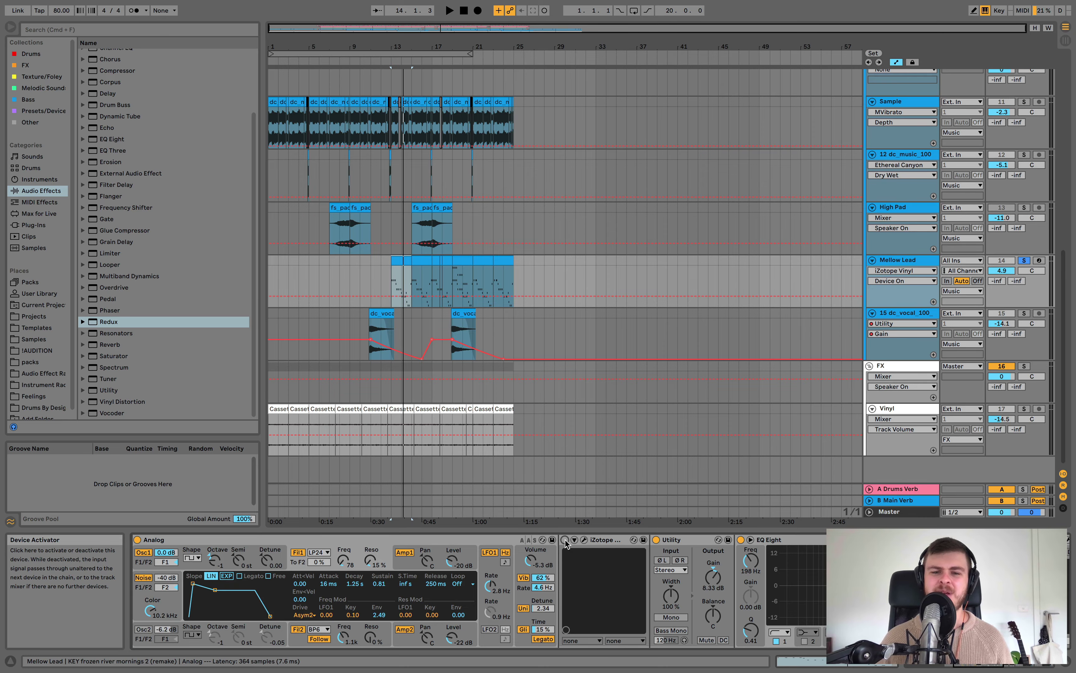
{"action": "left_click", "coordinate": [566, 539]}
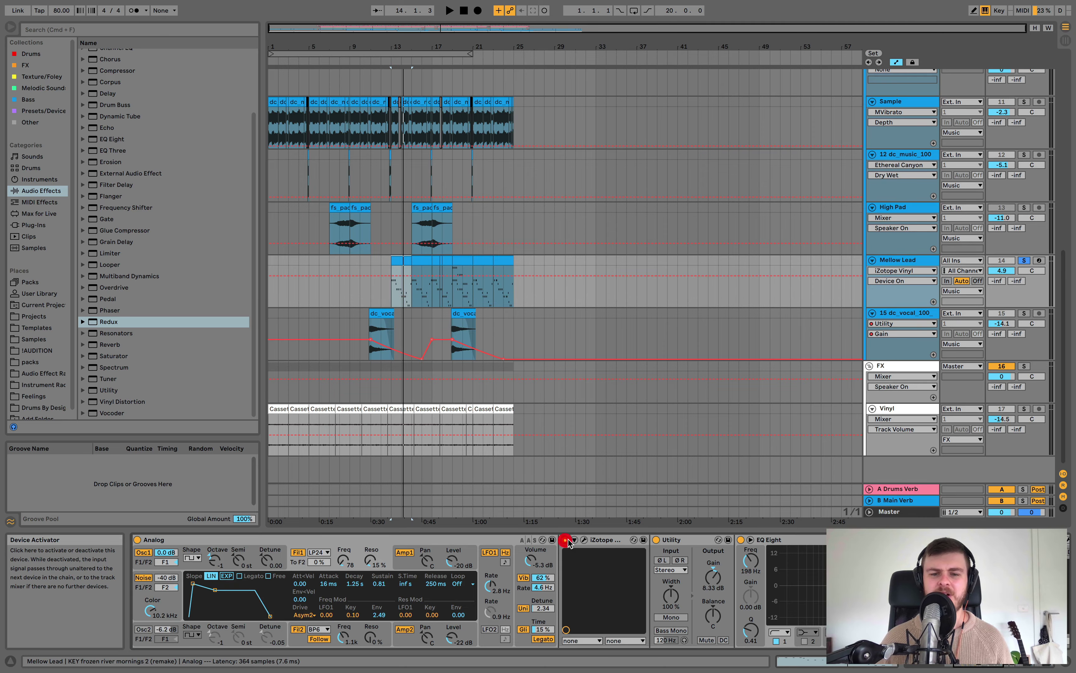
Step: Review the noise, dust and scratch sliders in the Mellow Lead's iZotope Vinyl window, select the Sample track and close the window
{"action": "left_click", "coordinate": [584, 540]}
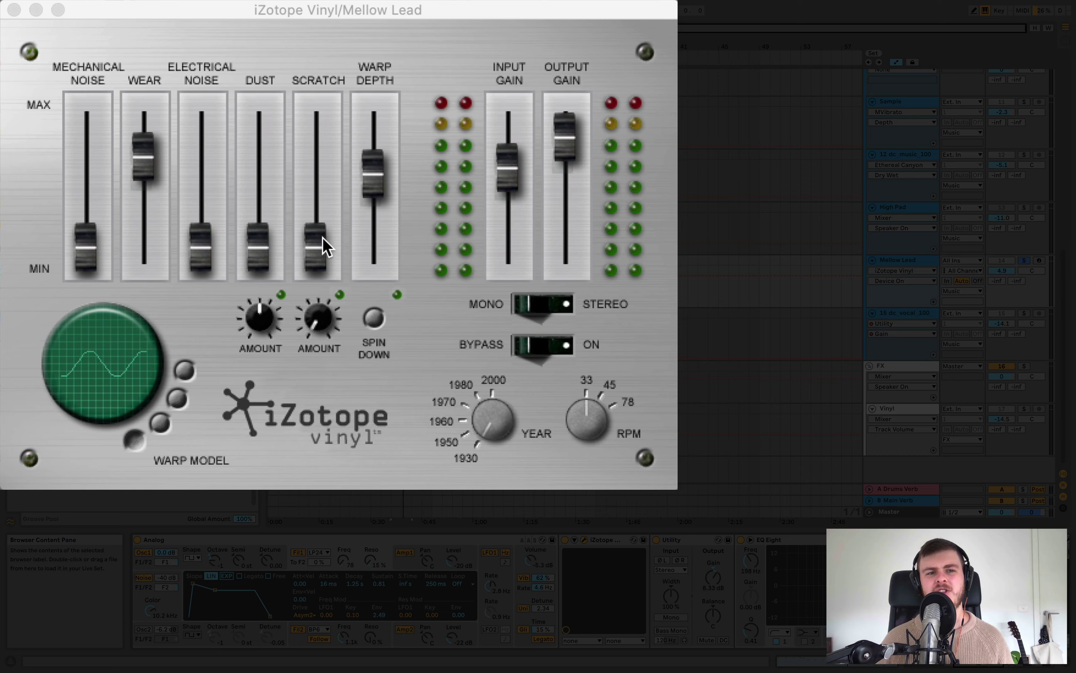
{"action": "left_click_drag", "start_coordinate": [274, 249], "coordinate": [281, 292]}
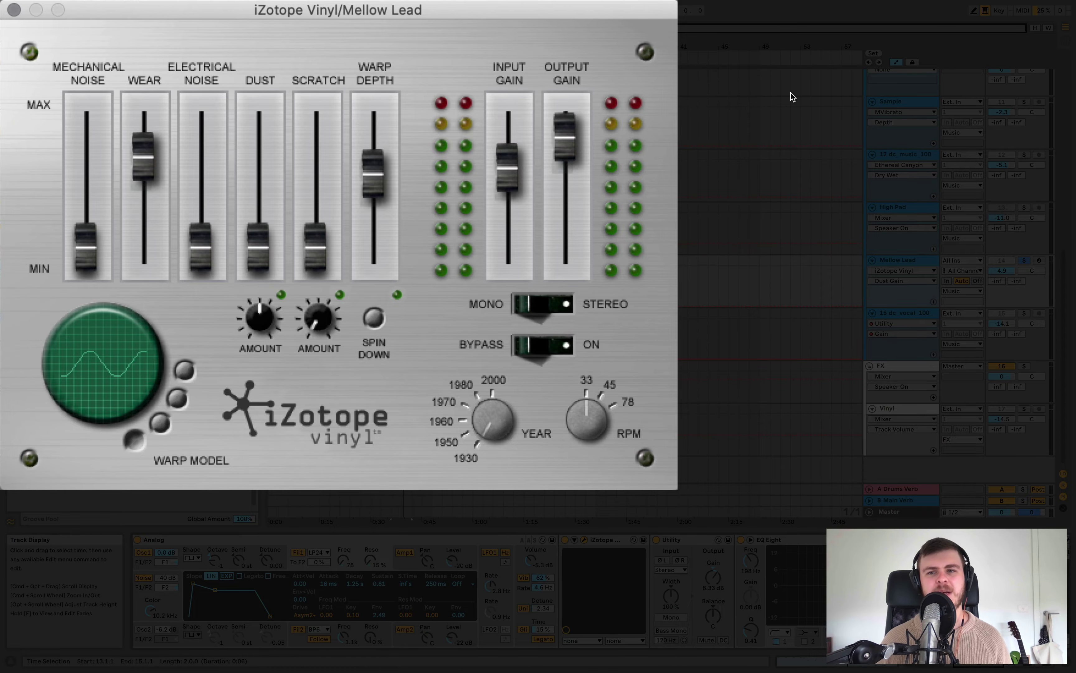
{"action": "left_click", "coordinate": [894, 100]}
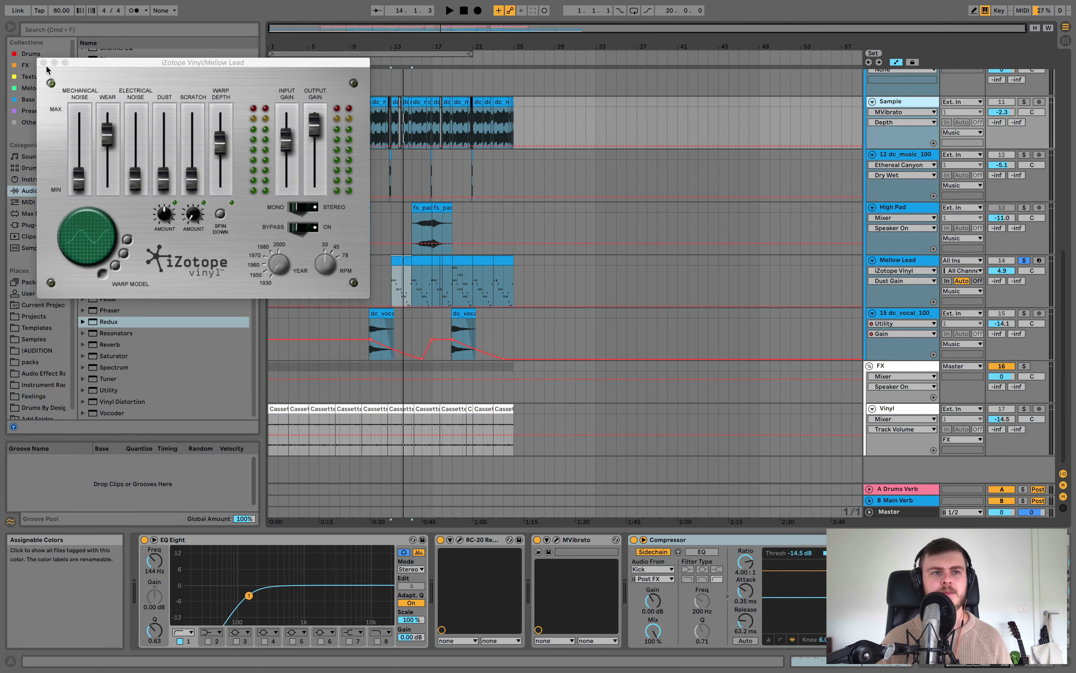
{"action": "left_click", "coordinate": [44, 62]}
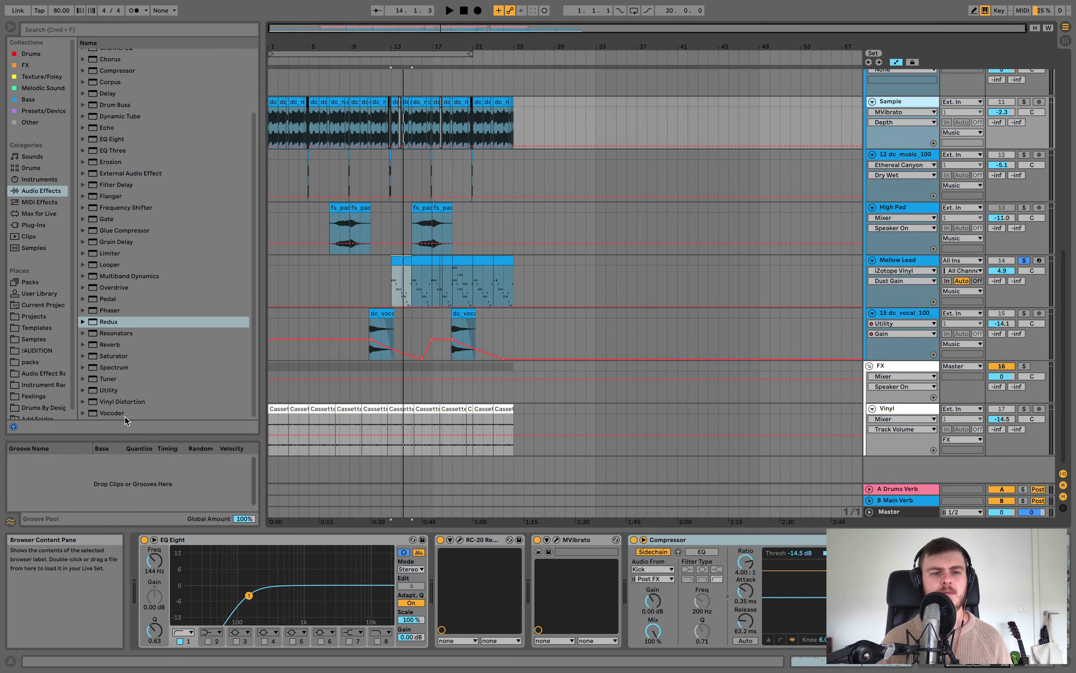
Step: Try a Utility device after MVibrato on the Sample track, auditioning Mono and the Left channel mode, and delete the device
{"action": "left_click_drag", "start_coordinate": [110, 393], "coordinate": [599, 599]}
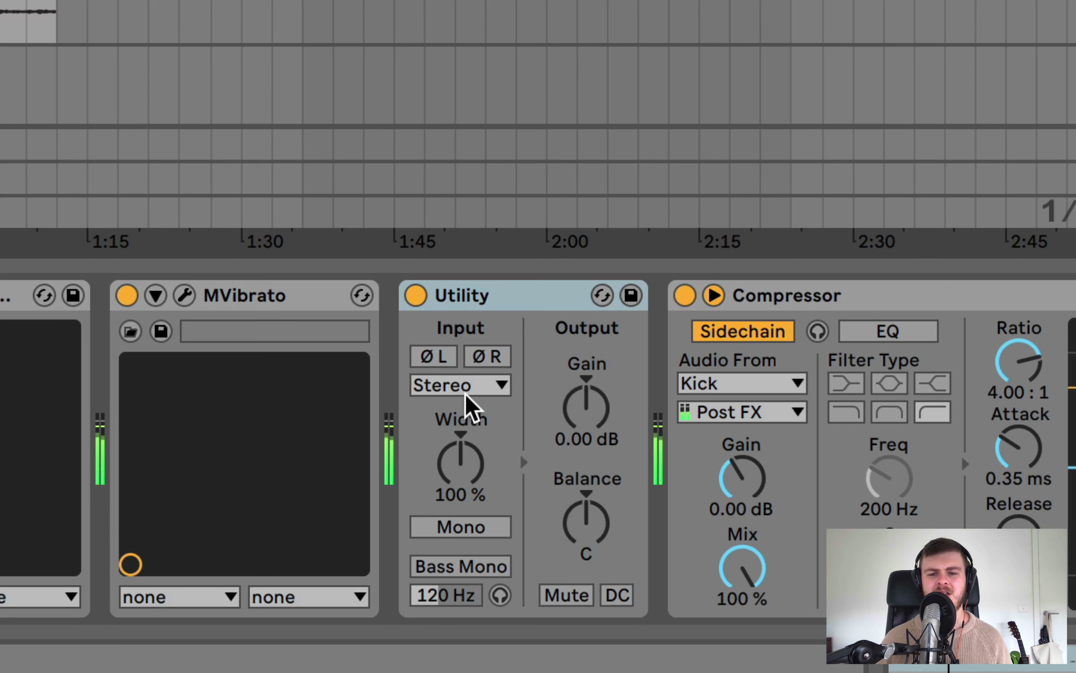
{"action": "left_click", "coordinate": [481, 526]}
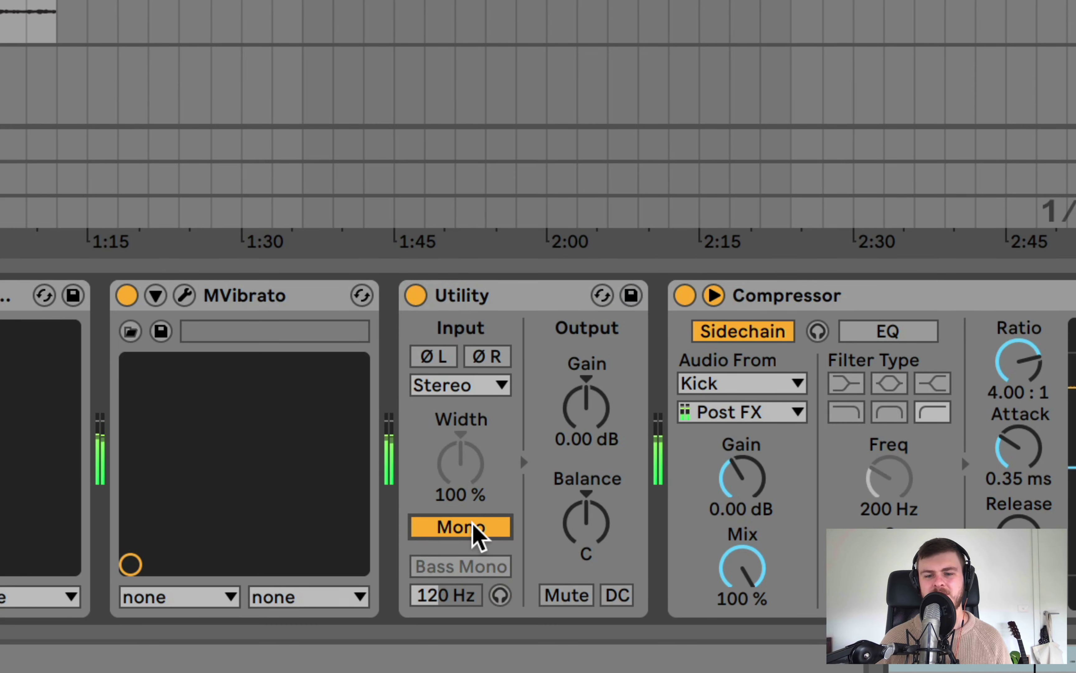
{"action": "left_click", "coordinate": [492, 526]}
{"action": "left_click", "coordinate": [474, 392]}
{"action": "left_click", "coordinate": [462, 411]}
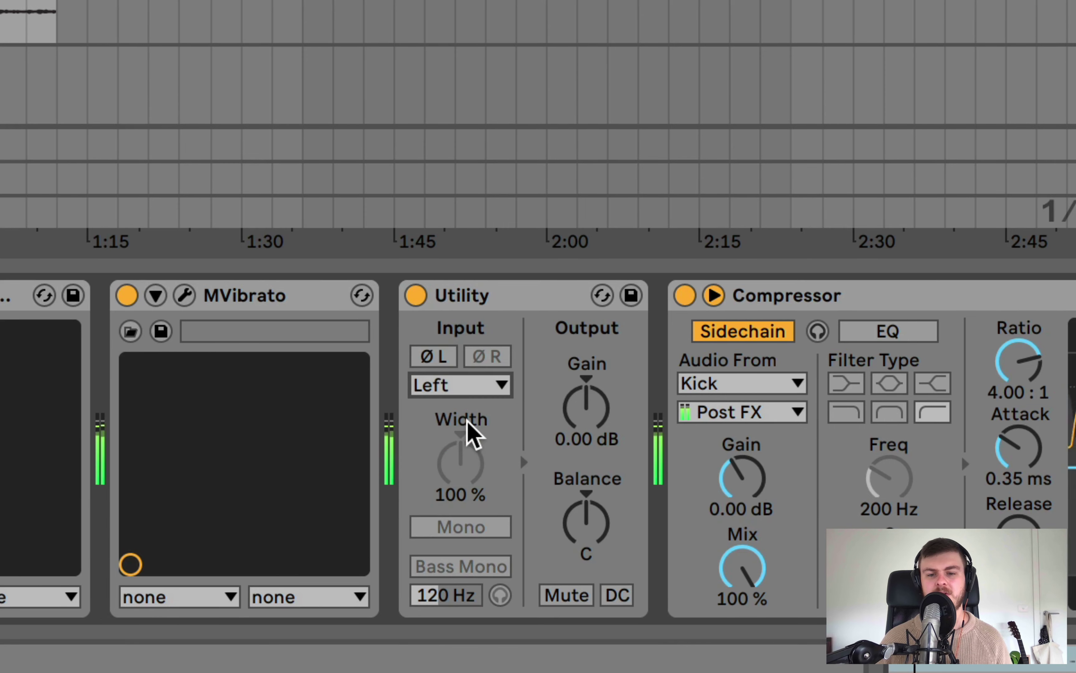
{"action": "left_click", "coordinate": [469, 298]}
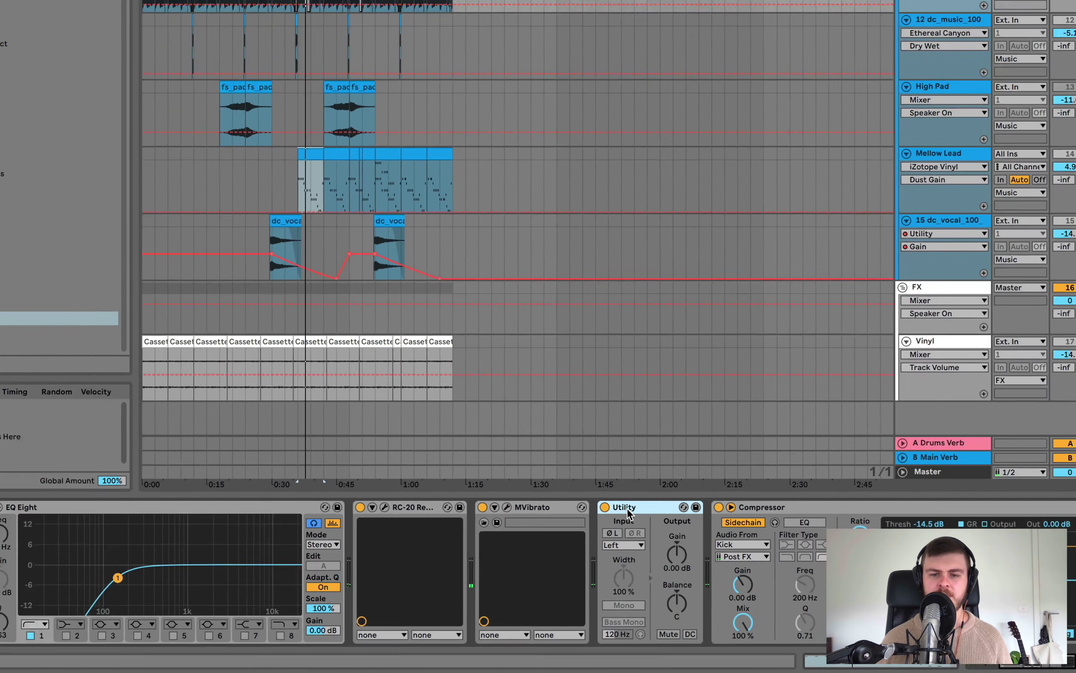
{"action": "key", "text": "Delete"}
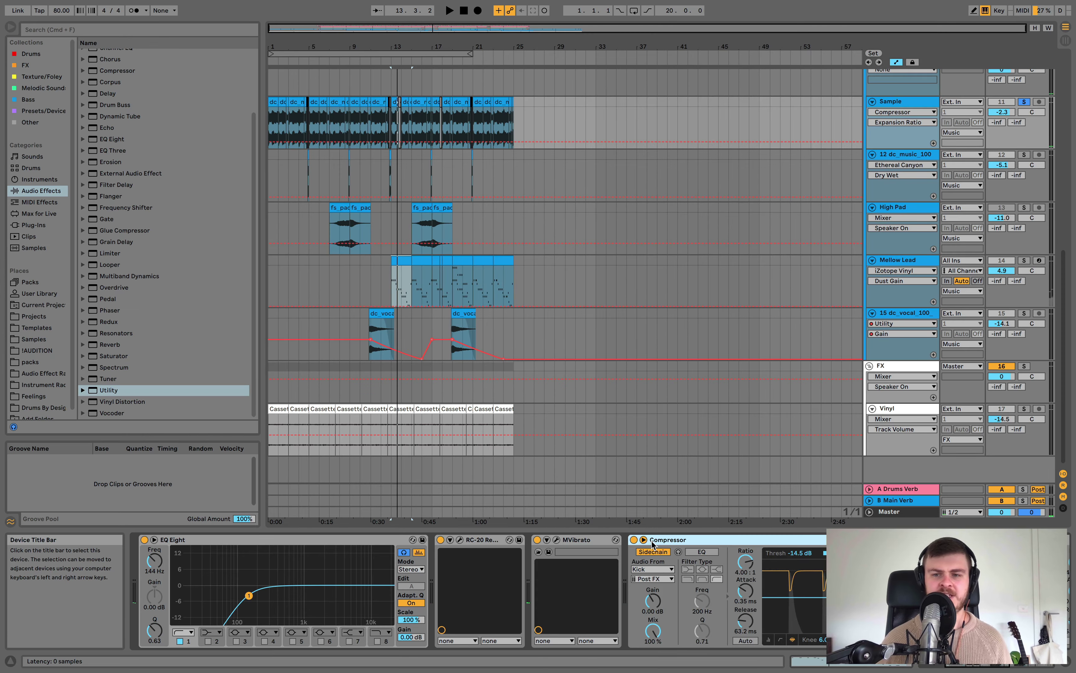
Step: Audition the Mellow Lead's iZotope Vinyl with Year at 2000, solo the track, turn Year back down and close the plug-in window
{"action": "left_click", "coordinate": [910, 262]}
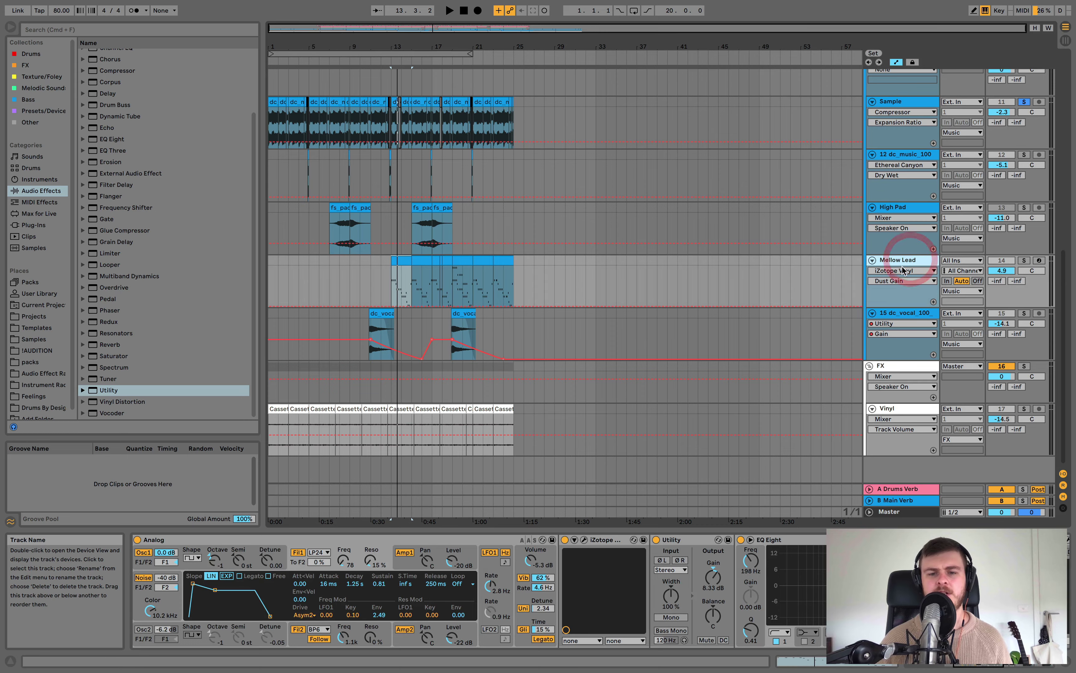
{"action": "left_click", "coordinate": [585, 540]}
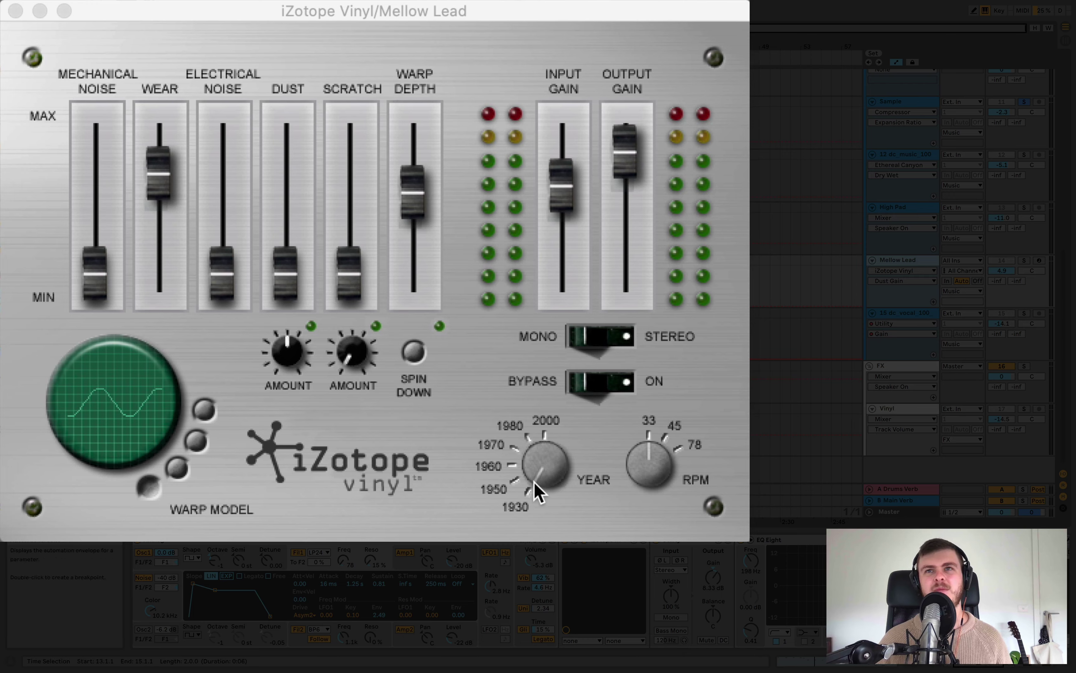
{"action": "left_click", "coordinate": [550, 489]}
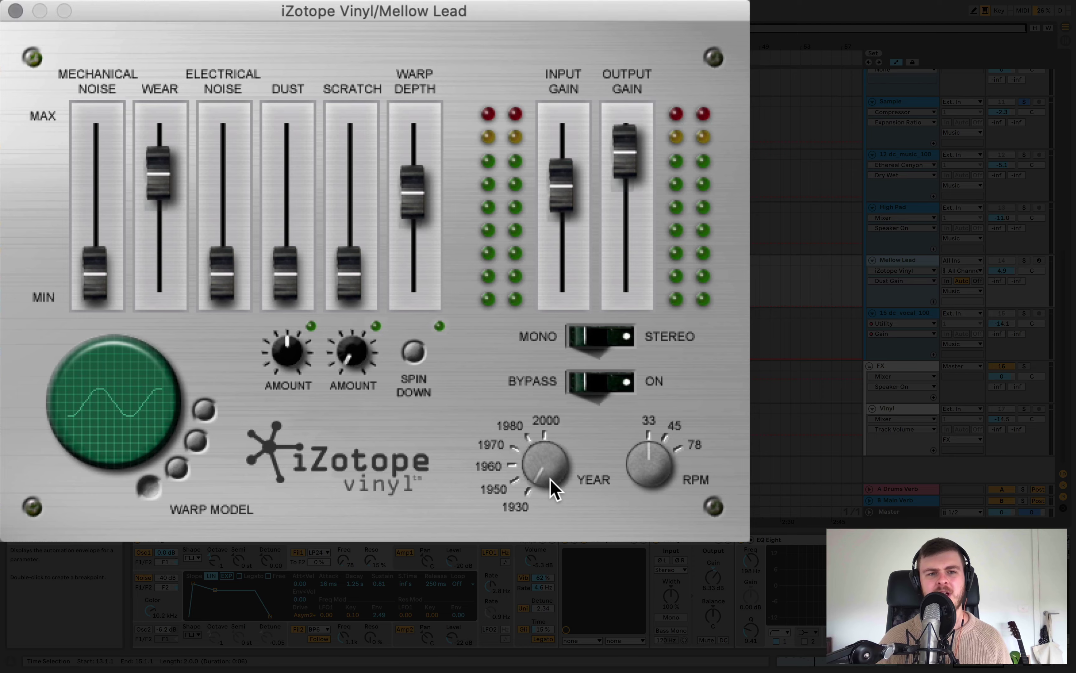
{"action": "left_click_drag", "start_coordinate": [551, 481], "coordinate": [547, 418]}
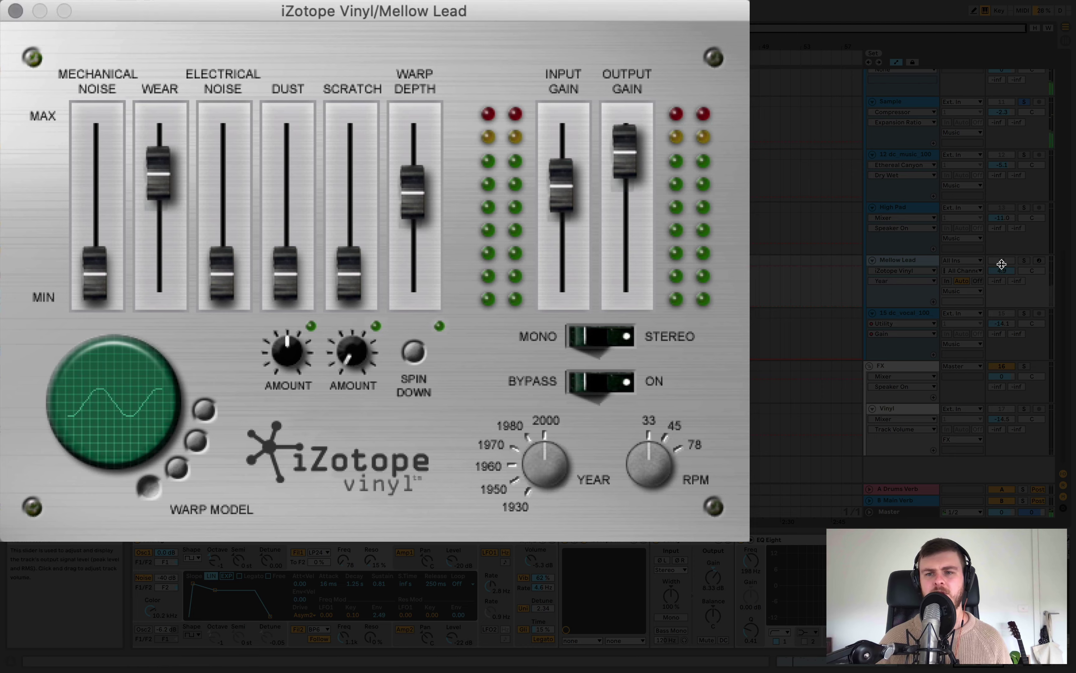
{"action": "left_click", "coordinate": [1024, 261]}
{"action": "left_click_drag", "start_coordinate": [547, 463], "coordinate": [551, 502]}
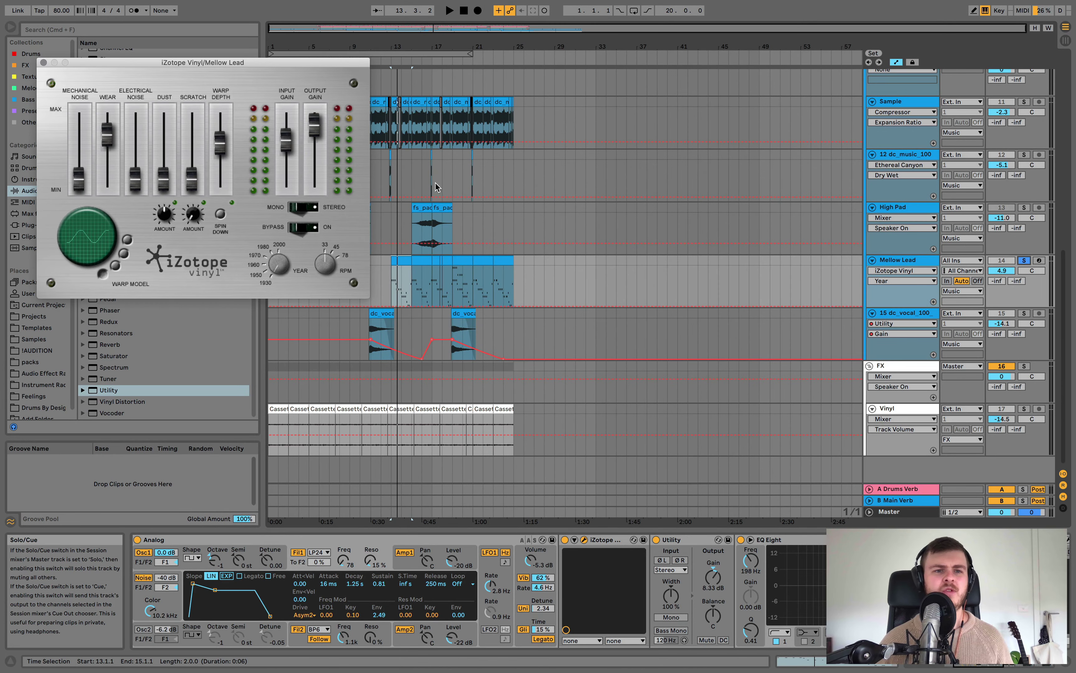
{"action": "left_click", "coordinate": [44, 62]}
Step: Check the Wow & Flutter preset settings of the Sample track's RC-20 Retro Color and close its window
{"action": "left_click", "coordinate": [918, 103]}
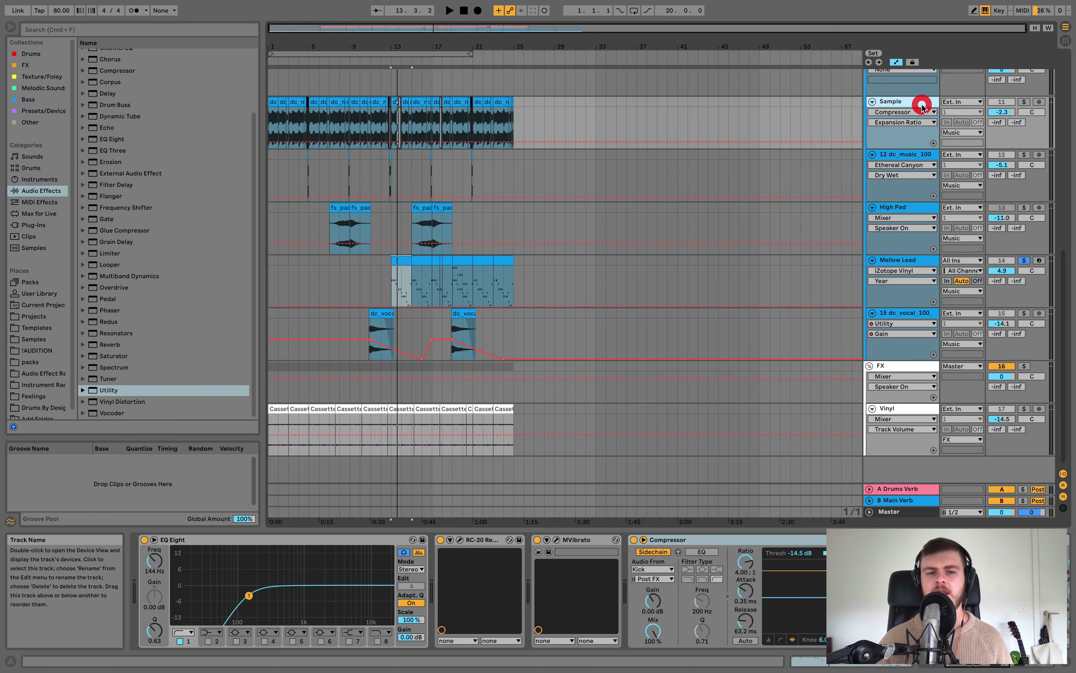
{"action": "left_click", "coordinate": [461, 539]}
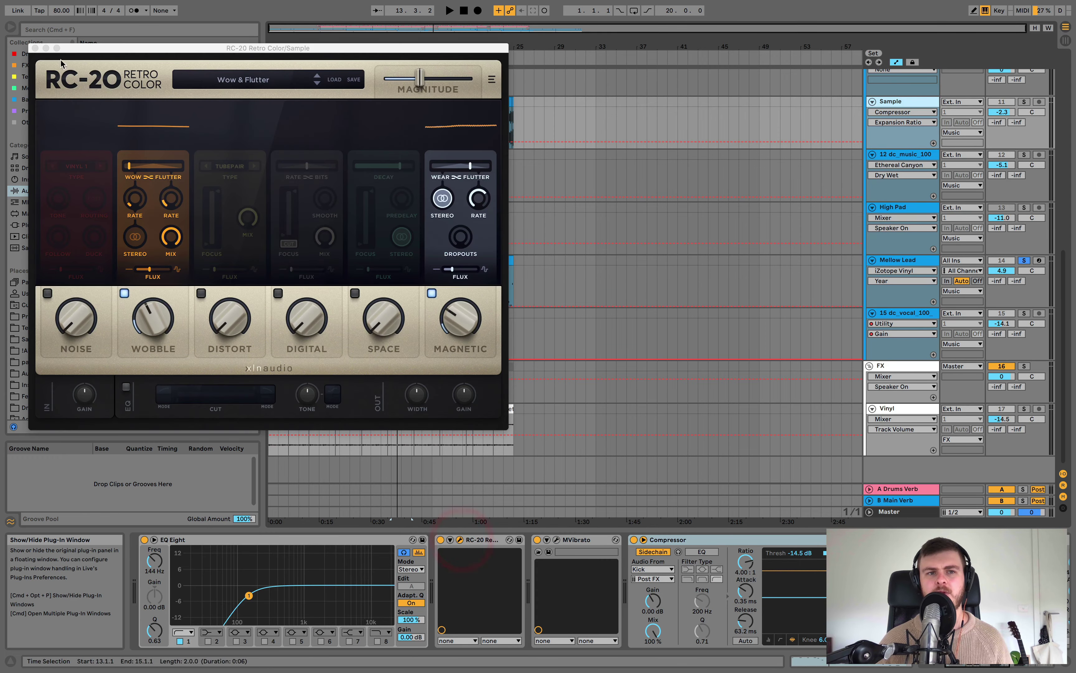
{"action": "left_click", "coordinate": [34, 48]}
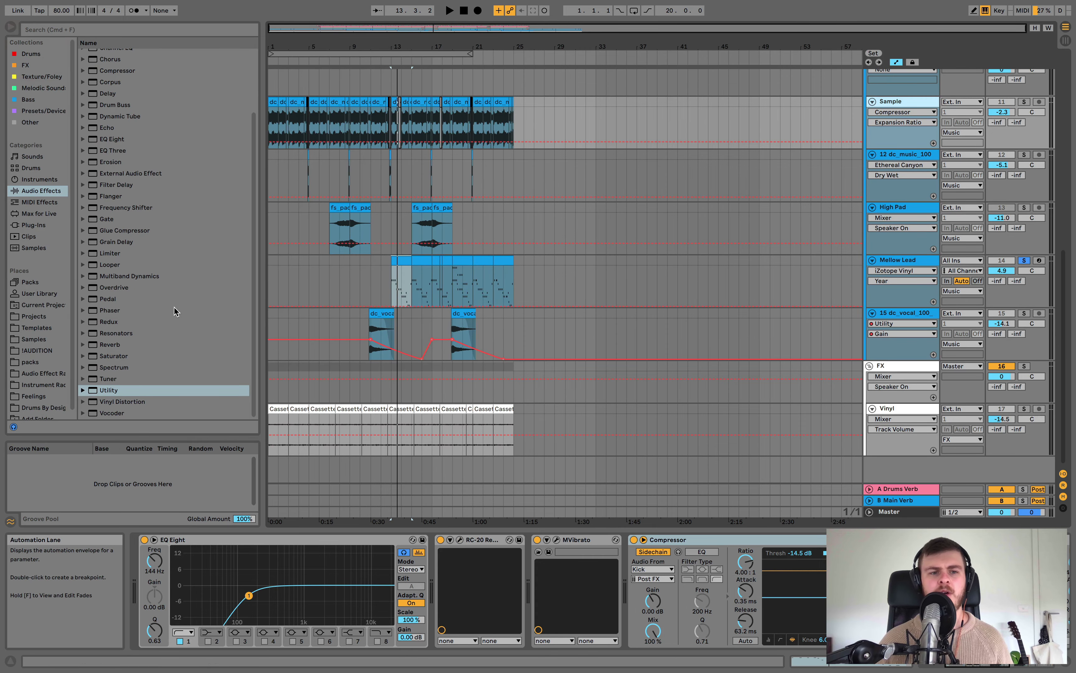
Step: Add another RC-20 Retro Color from the Multi FX plug-ins after MVibrato on the Sample track and load its 808 Crush preset
{"action": "left_click", "coordinate": [42, 226]}
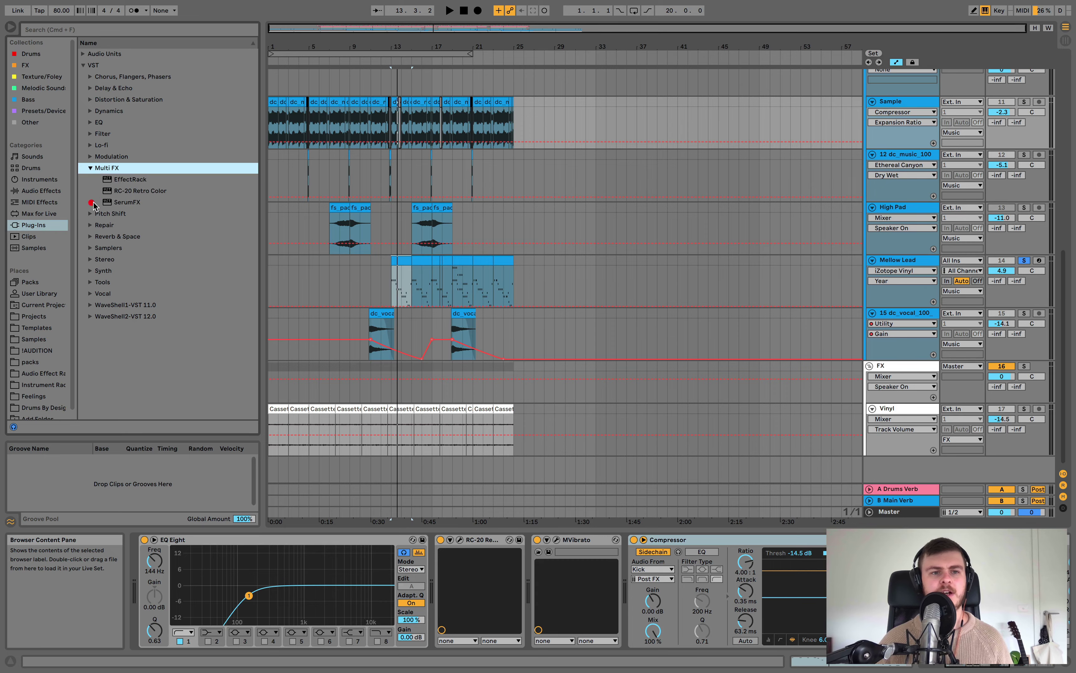
{"action": "left_click_drag", "start_coordinate": [133, 185], "coordinate": [630, 588]}
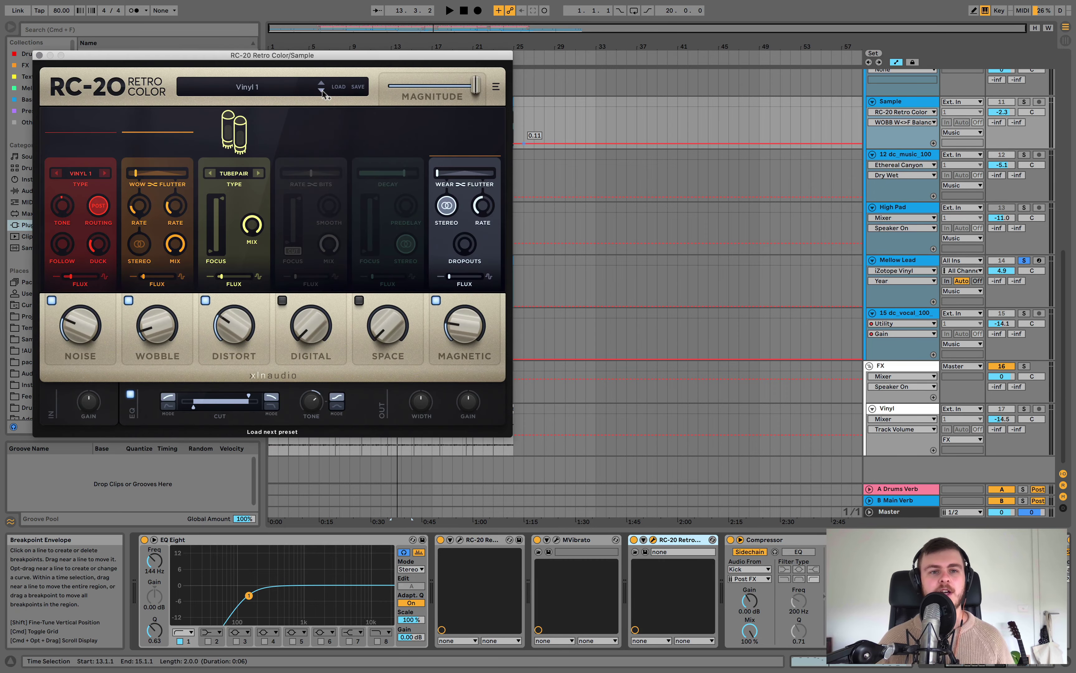
{"action": "left_click", "coordinate": [316, 88]}
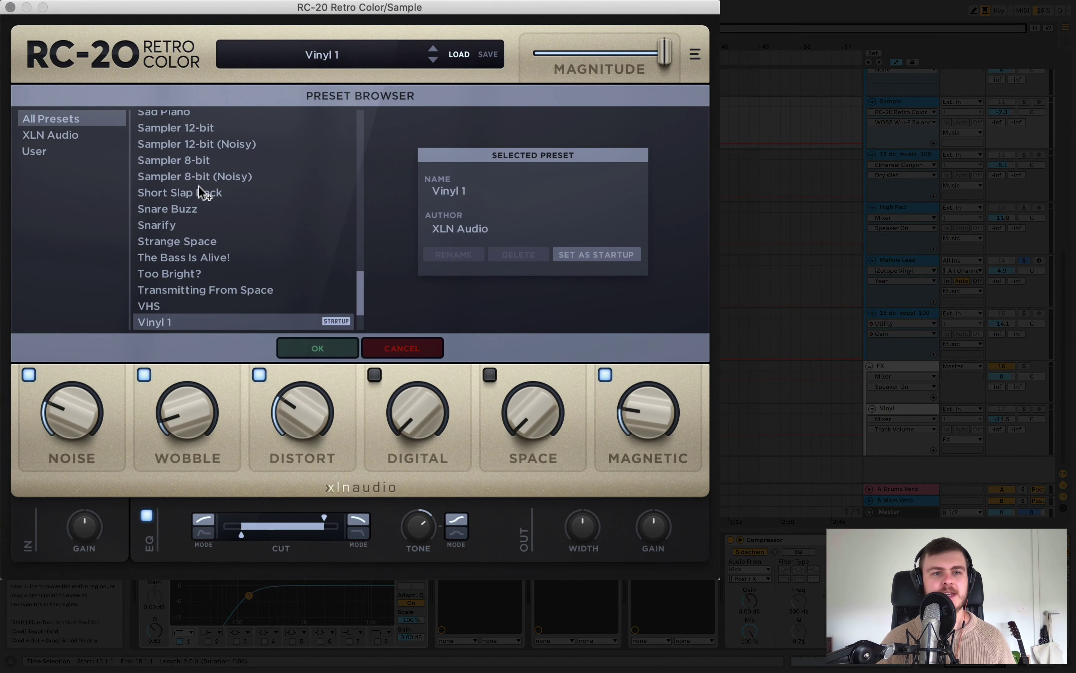
{"action": "scroll", "coordinate": [198, 186], "scroll_direction": "up", "scroll_amount": 15}
{"action": "scroll", "coordinate": [199, 185], "scroll_direction": "up", "scroll_amount": 5}
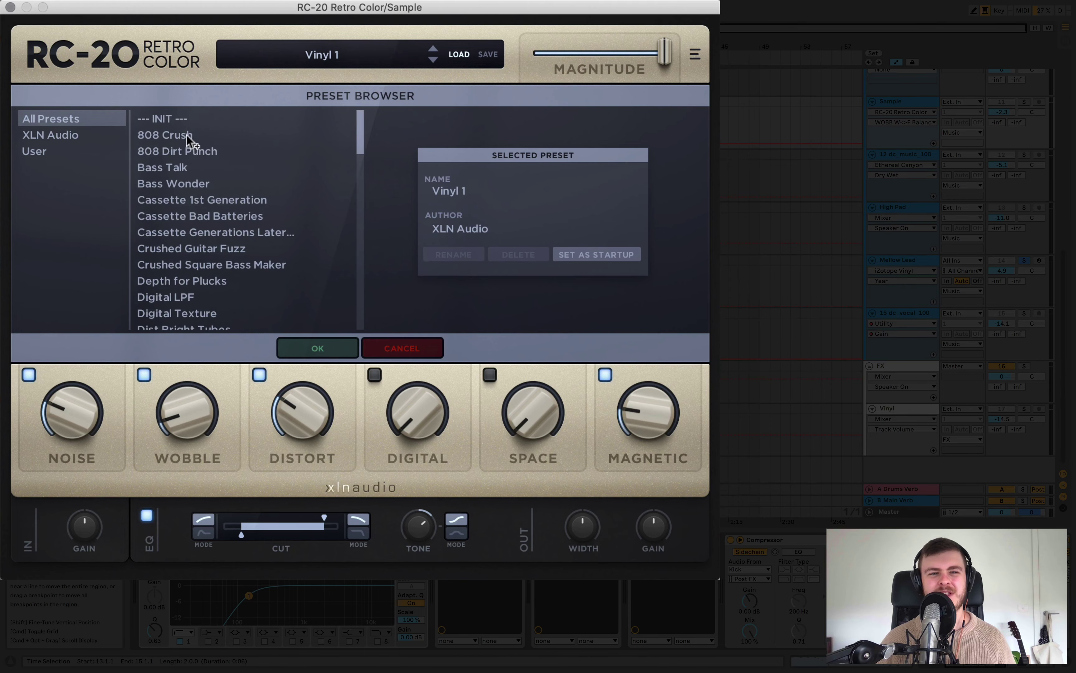
{"action": "left_click", "coordinate": [187, 134]}
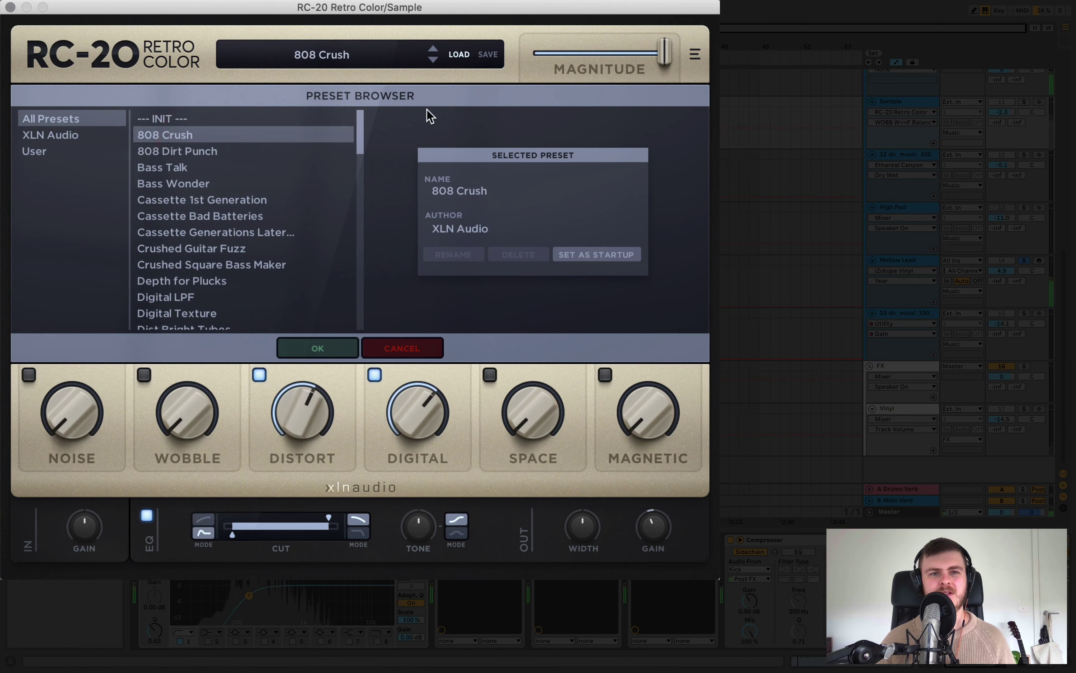
Step: Solo the Sample track and audition successive RC-20 presets from 808 Dirt Punch through Double Tracking 1
{"action": "left_click", "coordinate": [908, 260]}
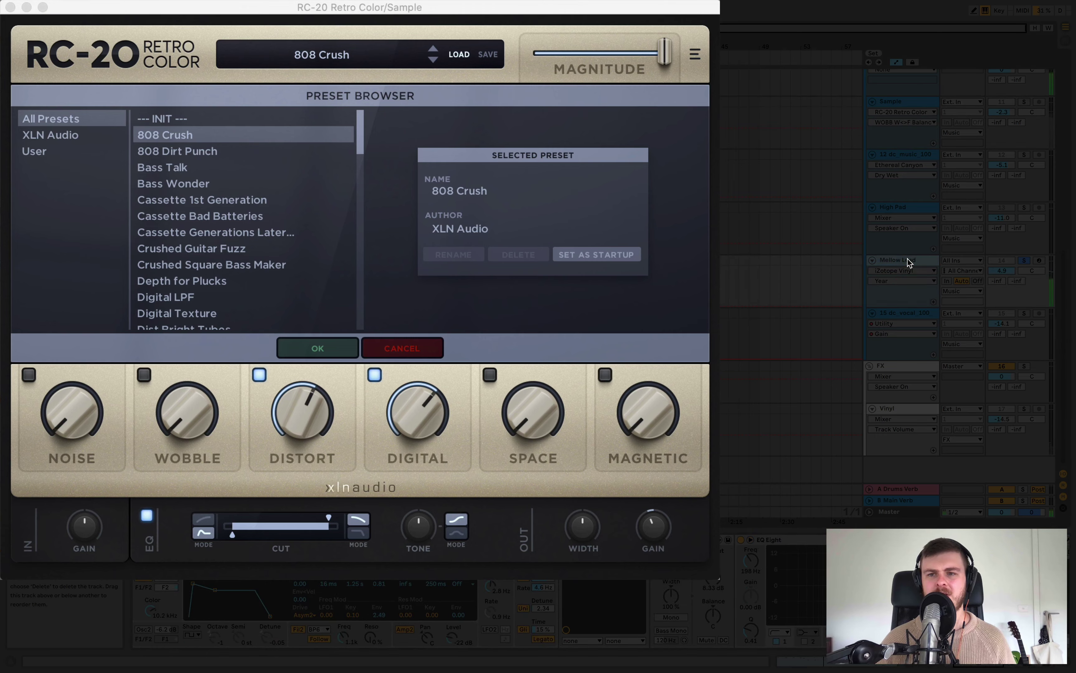
{"action": "left_click", "coordinate": [1024, 102]}
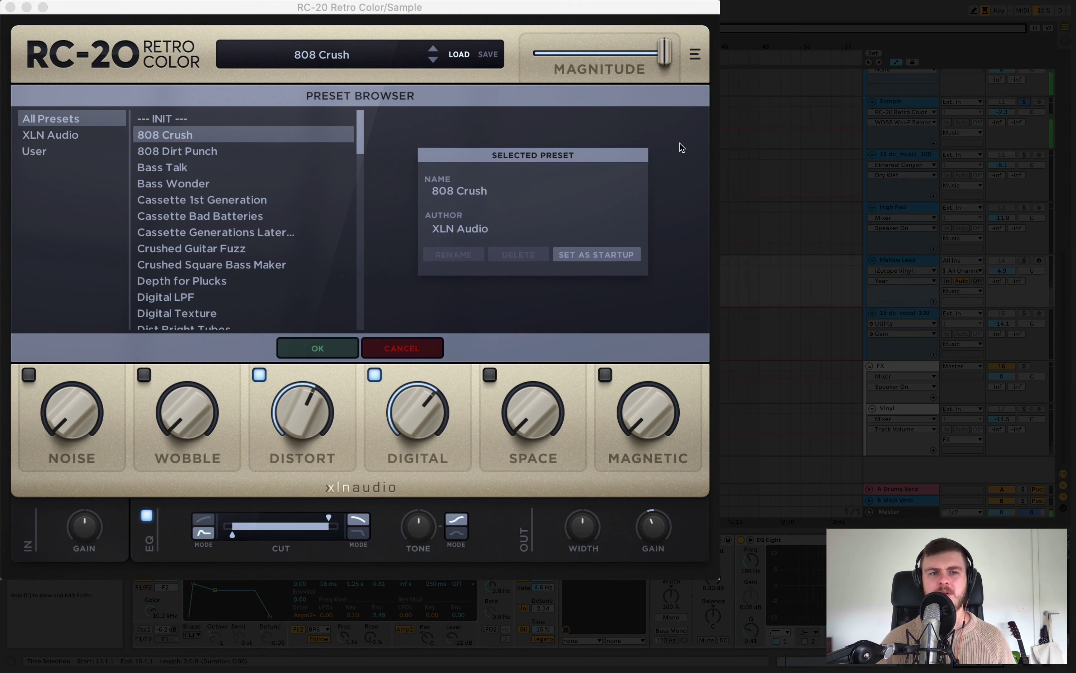
{"action": "left_click", "coordinate": [433, 59]}
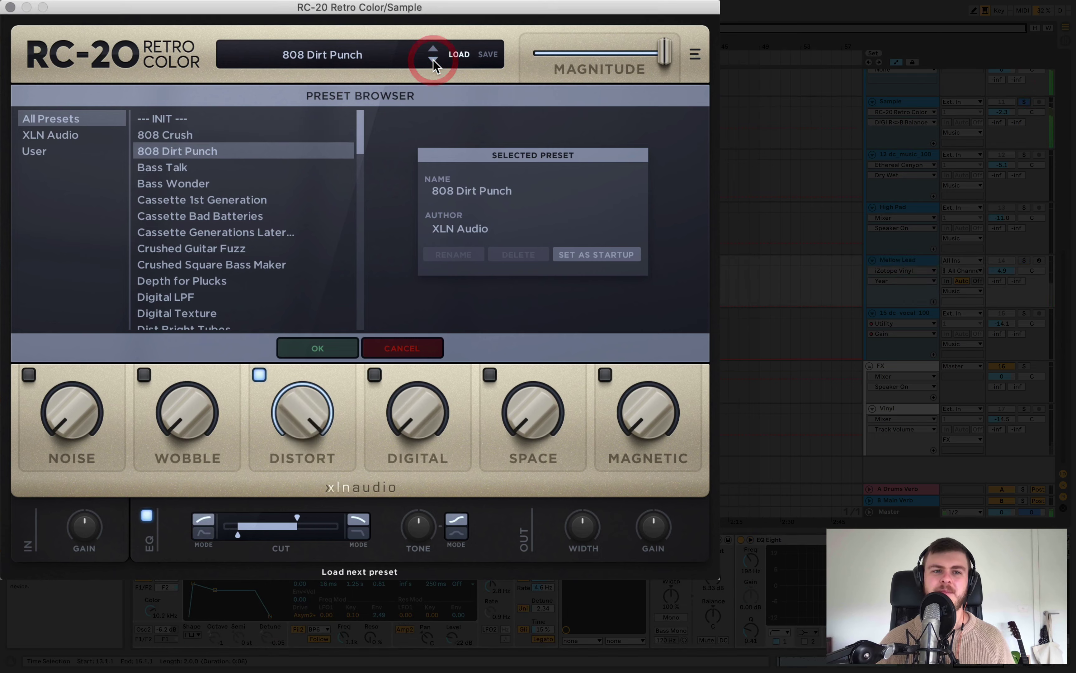
{"action": "left_click", "coordinate": [433, 60]}
{"action": "left_click", "coordinate": [433, 59]}
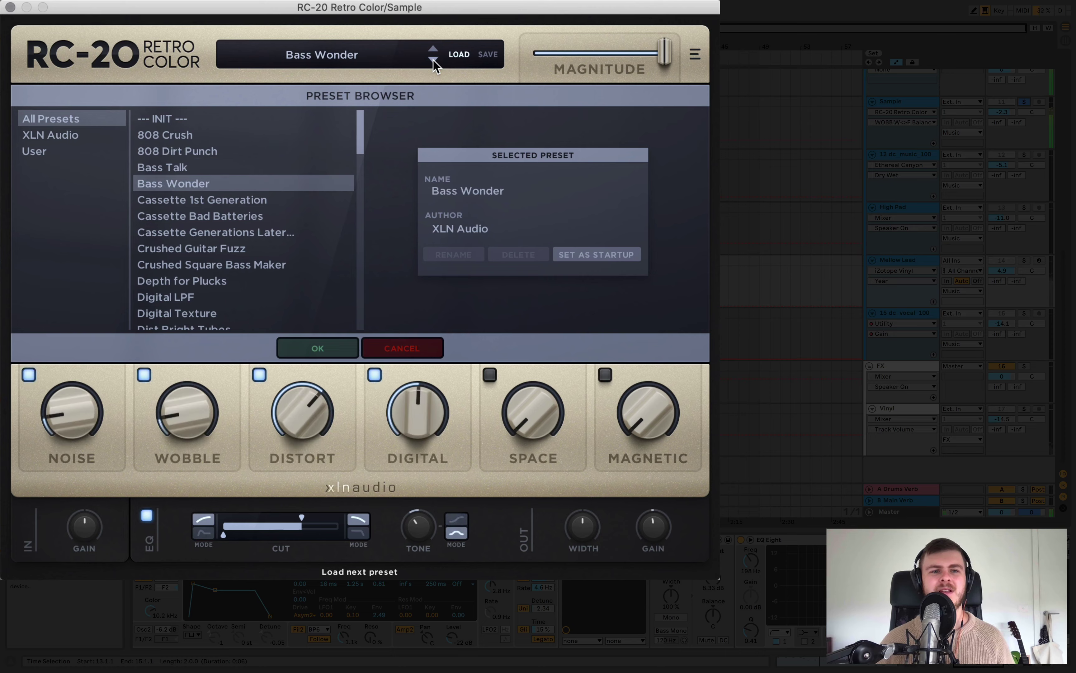
{"action": "left_click", "coordinate": [433, 60]}
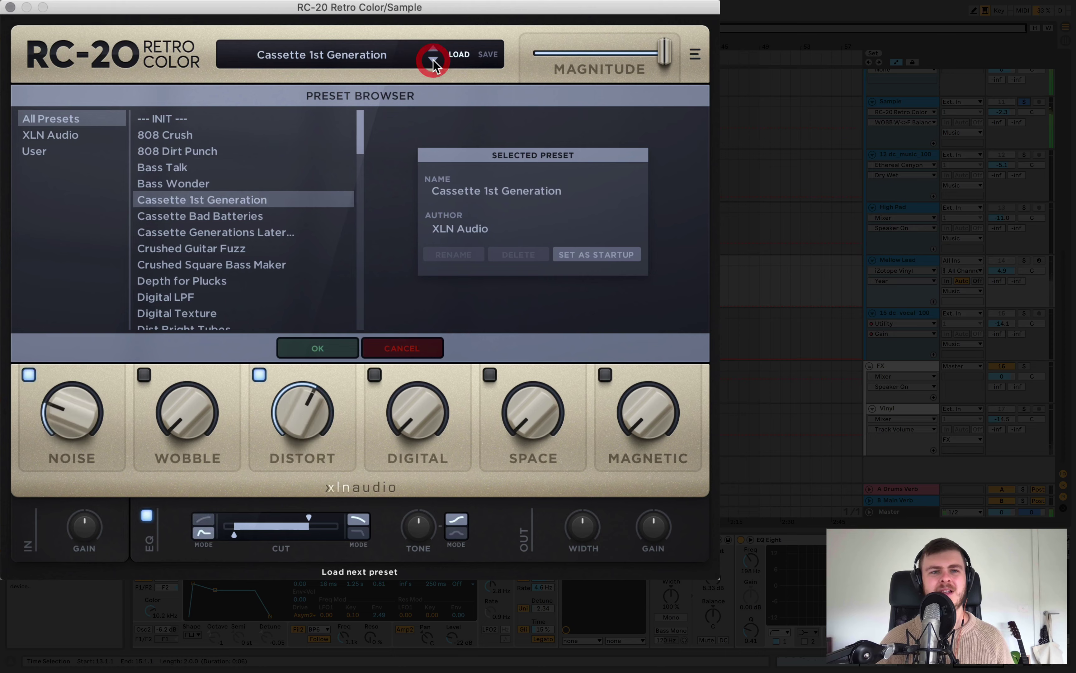
{"action": "left_click", "coordinate": [433, 60]}
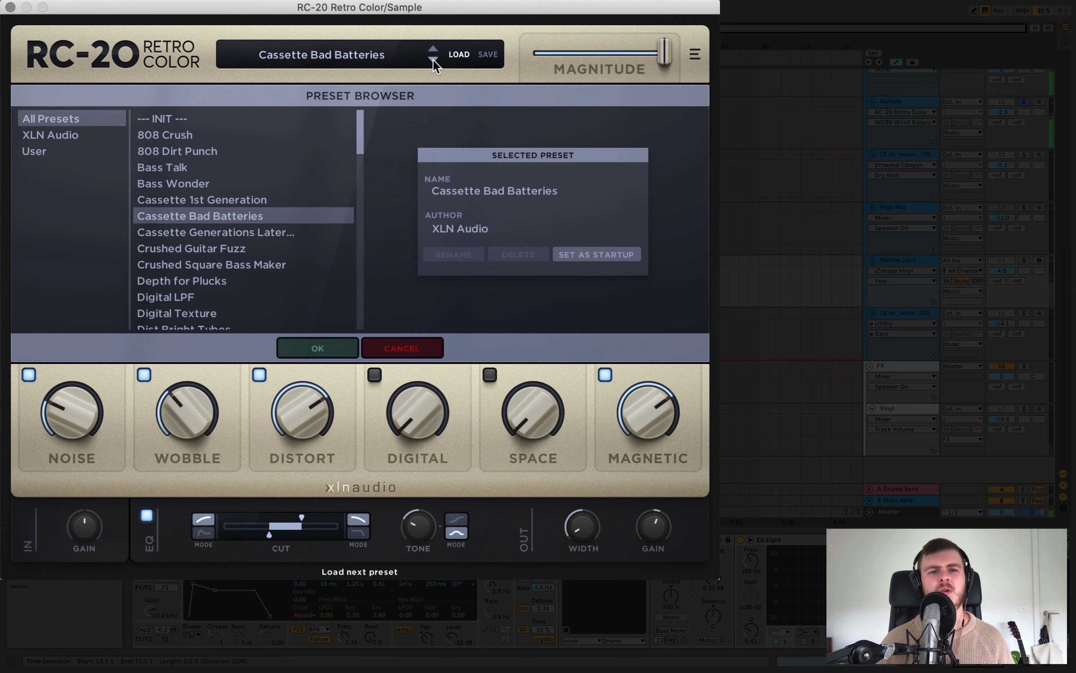
{"action": "left_click", "coordinate": [433, 59]}
{"action": "left_click", "coordinate": [433, 60]}
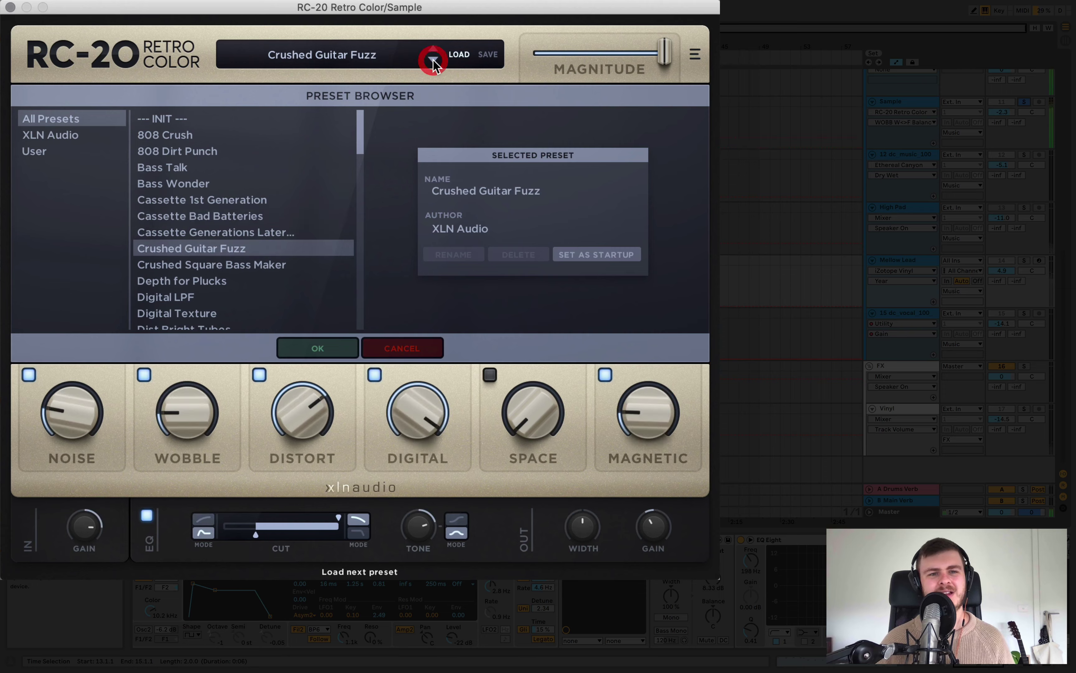
{"action": "left_click", "coordinate": [433, 59]}
{"action": "left_click", "coordinate": [433, 59]}
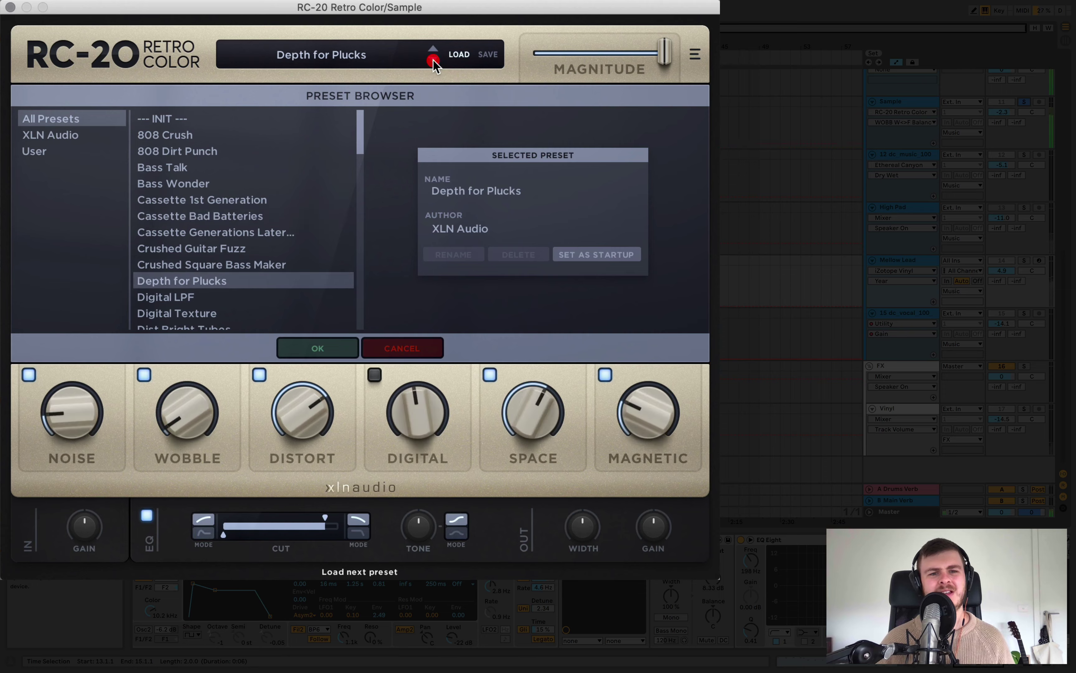
{"action": "left_click", "coordinate": [433, 60]}
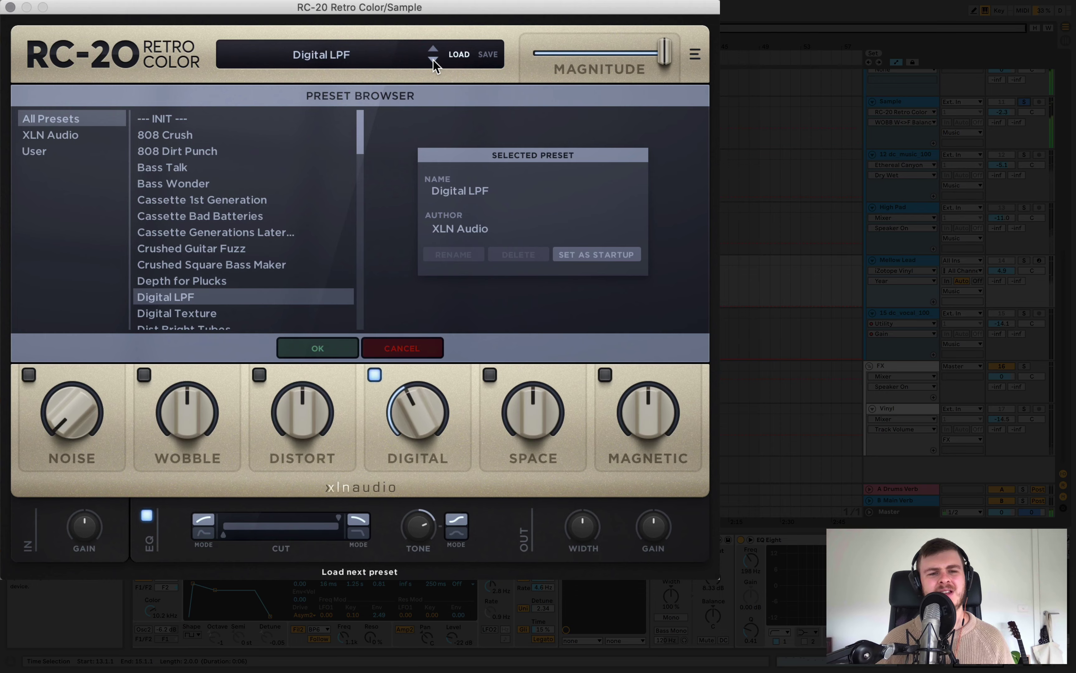
{"action": "left_click", "coordinate": [433, 60]}
{"action": "left_click", "coordinate": [433, 59]}
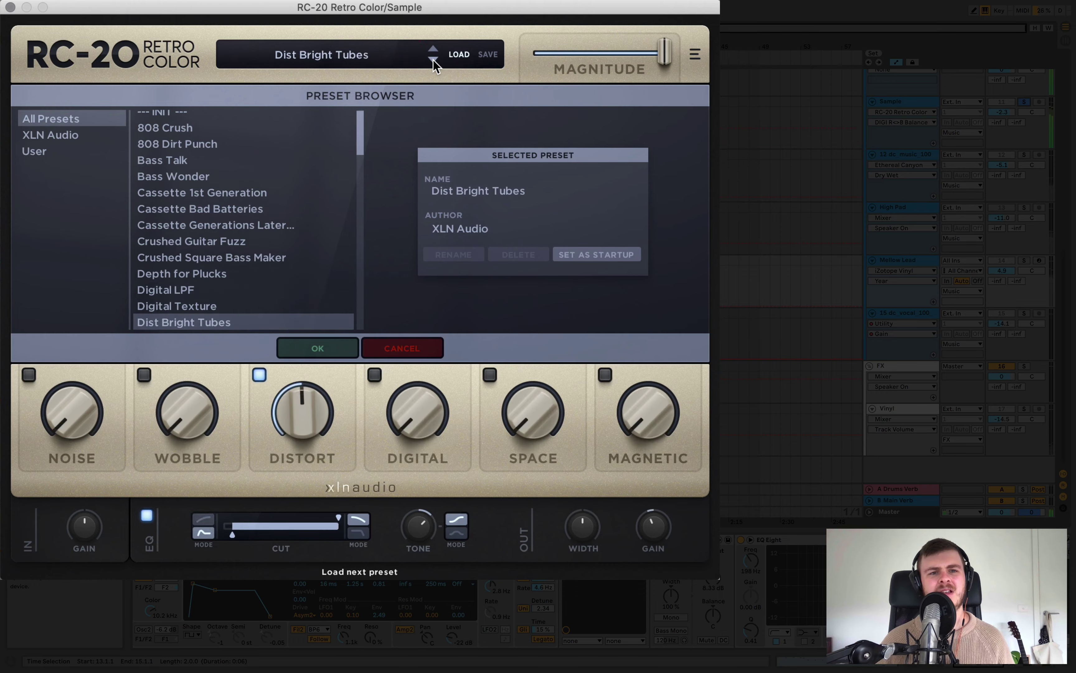
{"action": "left_click", "coordinate": [433, 59]}
{"action": "left_click", "coordinate": [433, 60]}
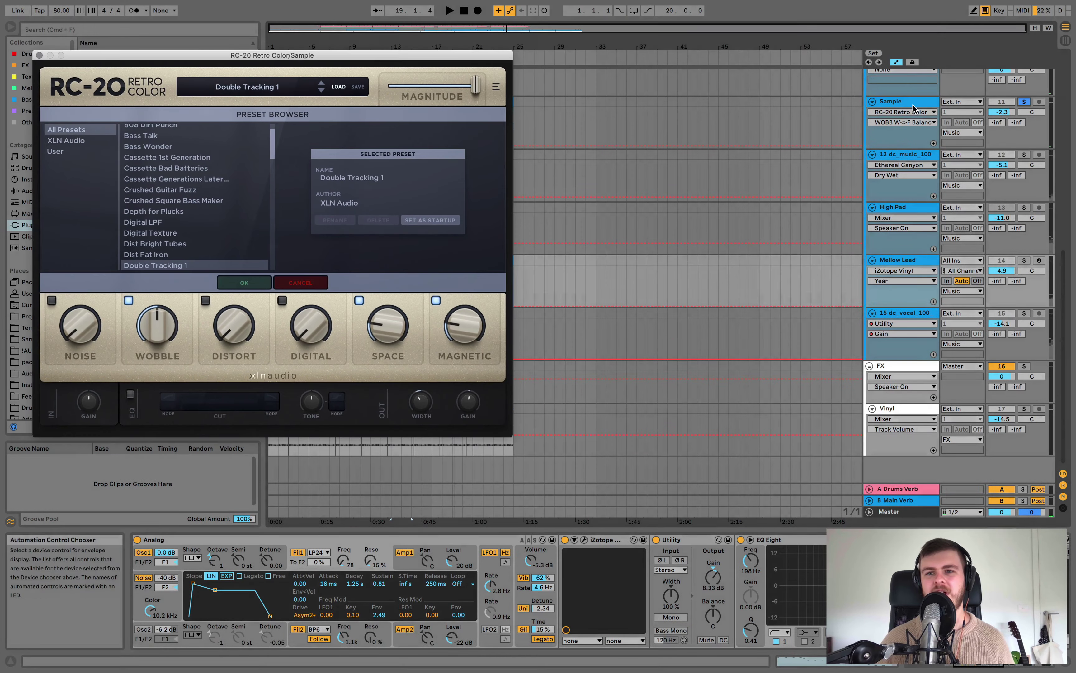
Step: Delete the second RC-20 Retro Color, the one after MVibrato, from the Sample track
{"action": "left_click", "coordinate": [914, 100]}
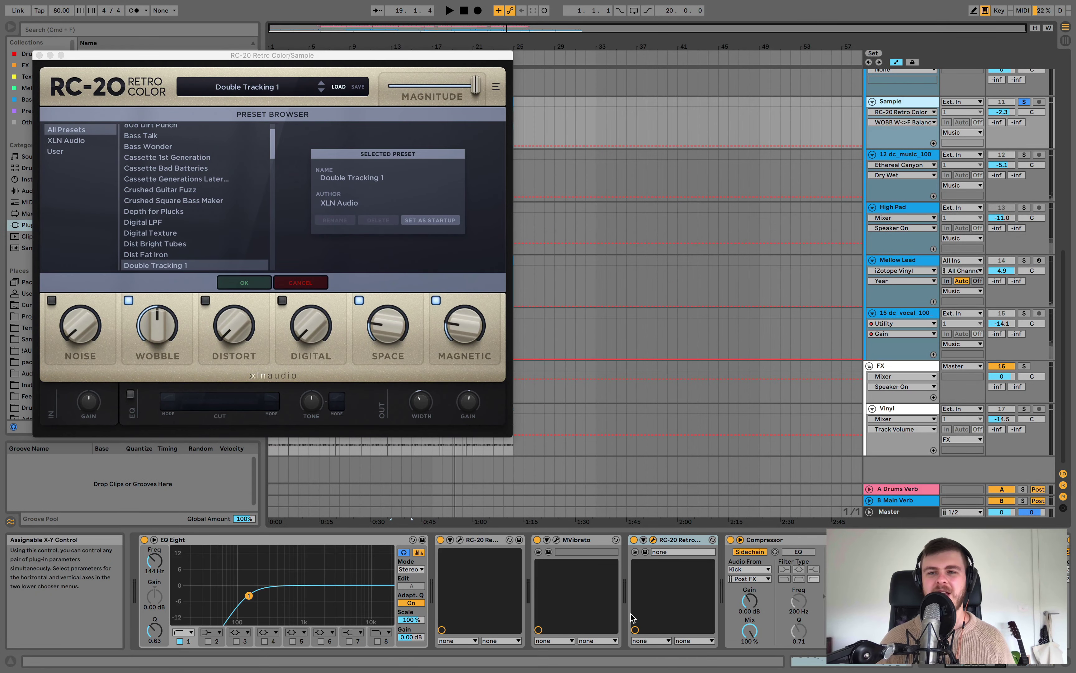
{"action": "left_click", "coordinate": [684, 543]}
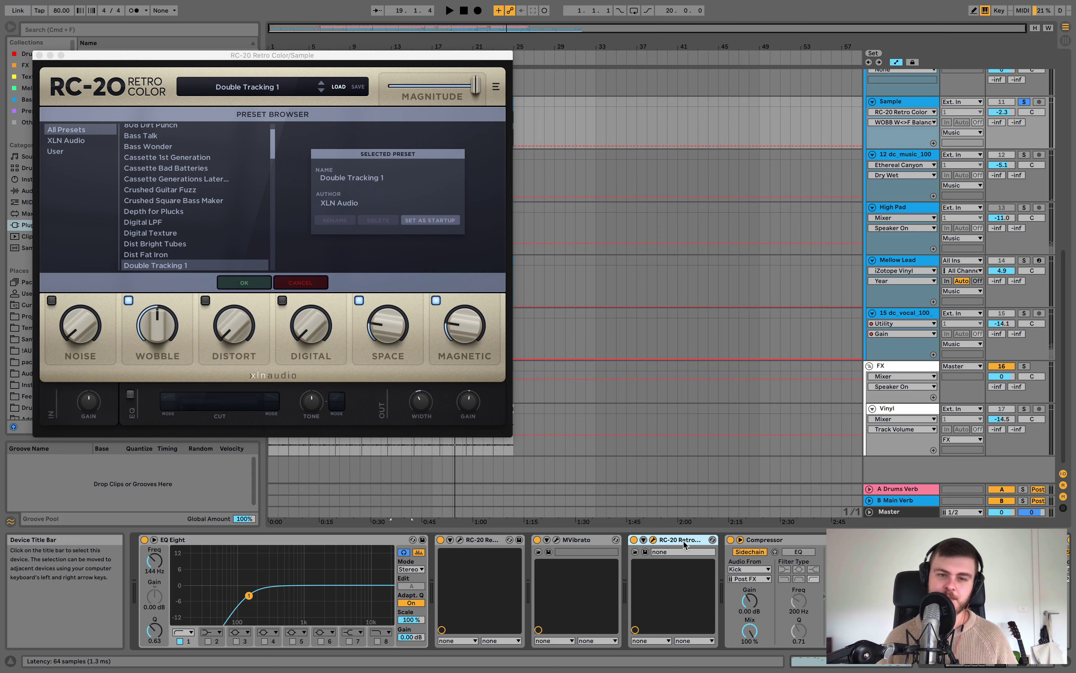
{"action": "key", "text": "Delete"}
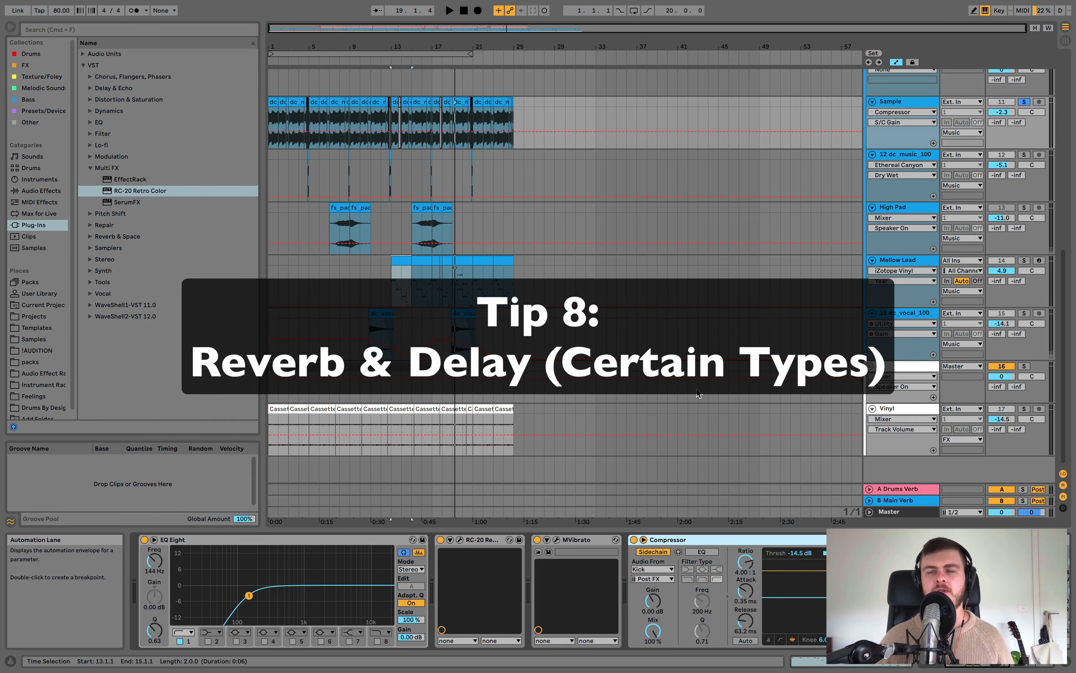
Step: Bring up the audio effects list, then solo the 12 dc_music_100 track and play its short clip just before bar 9
{"action": "left_click", "coordinate": [39, 190]}
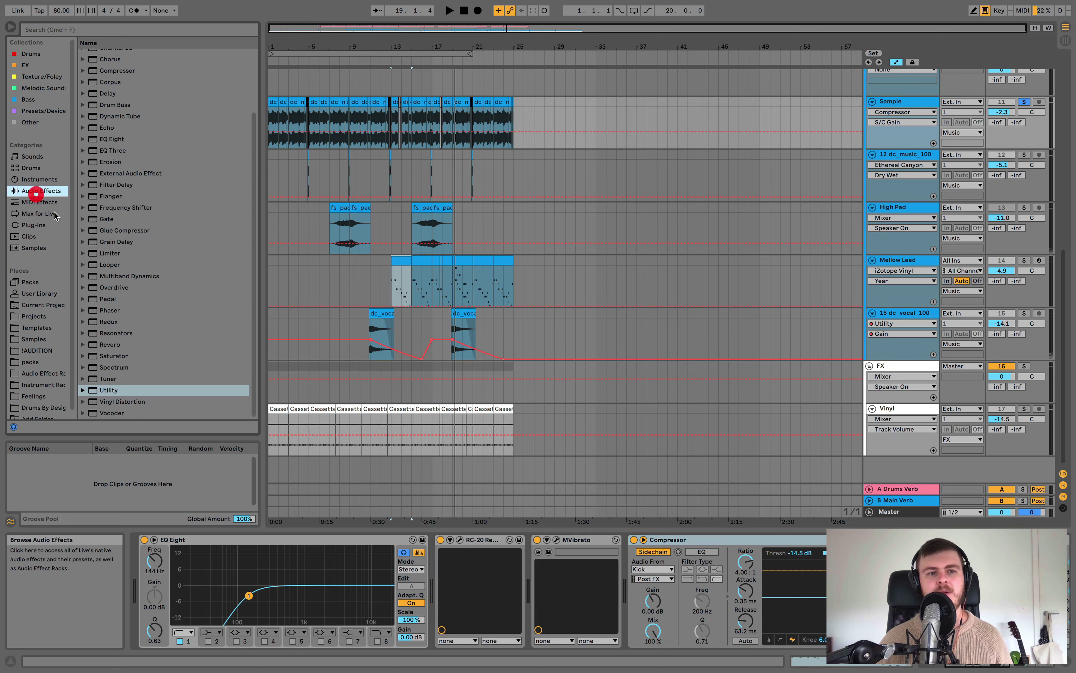
{"action": "scroll", "coordinate": [118, 340], "scroll_direction": "up", "scroll_amount": 5}
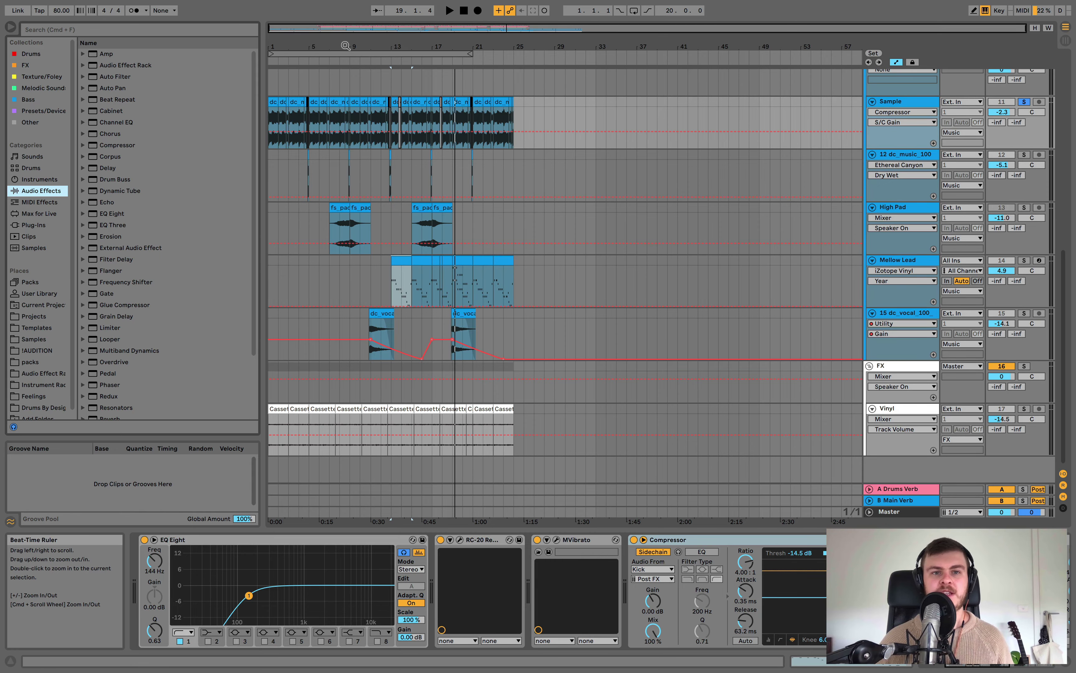
{"action": "scroll", "coordinate": [345, 178], "scroll_direction": "up", "scroll_amount": 5}
{"action": "left_click", "coordinate": [403, 154]}
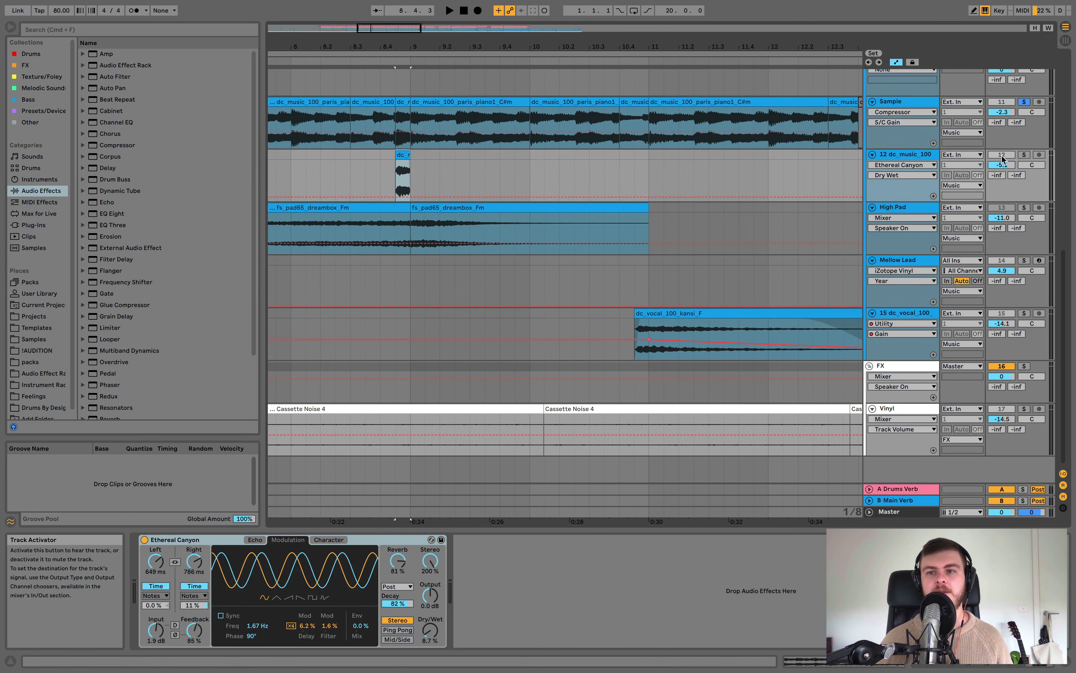
{"action": "left_click", "coordinate": [1025, 154]}
{"action": "key", "text": "space"}
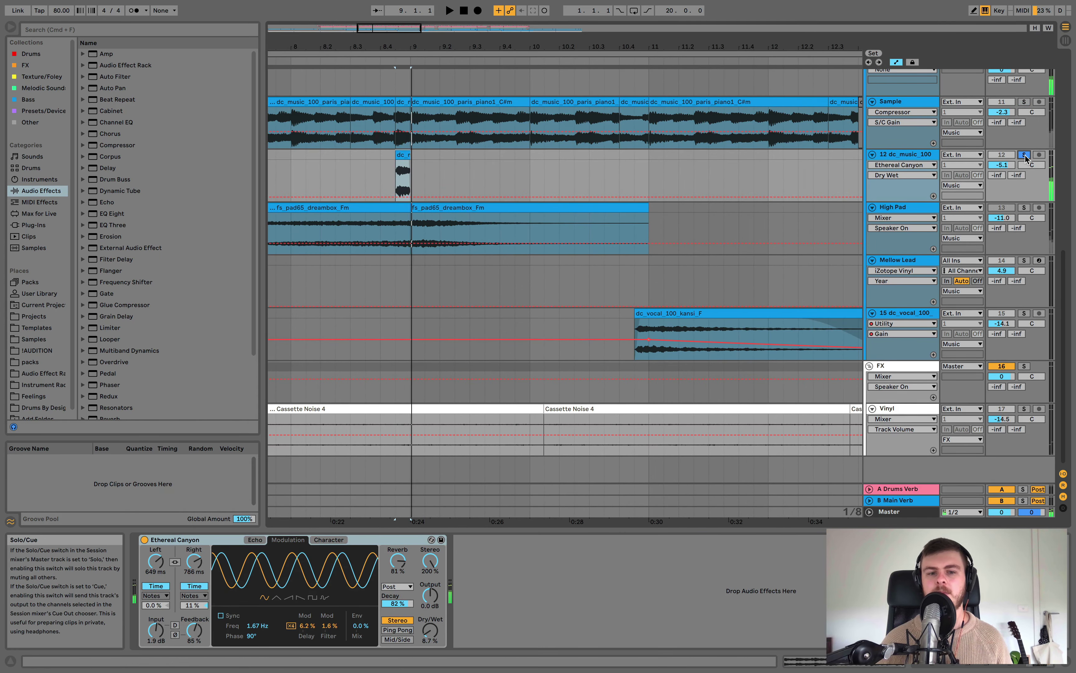
Step: Examine Echo's Ambient Spaces presets and the Character settings of the Ethereal Canyon Echo while auditioning the 12 dc_music_100 track
{"action": "left_click", "coordinate": [83, 202]}
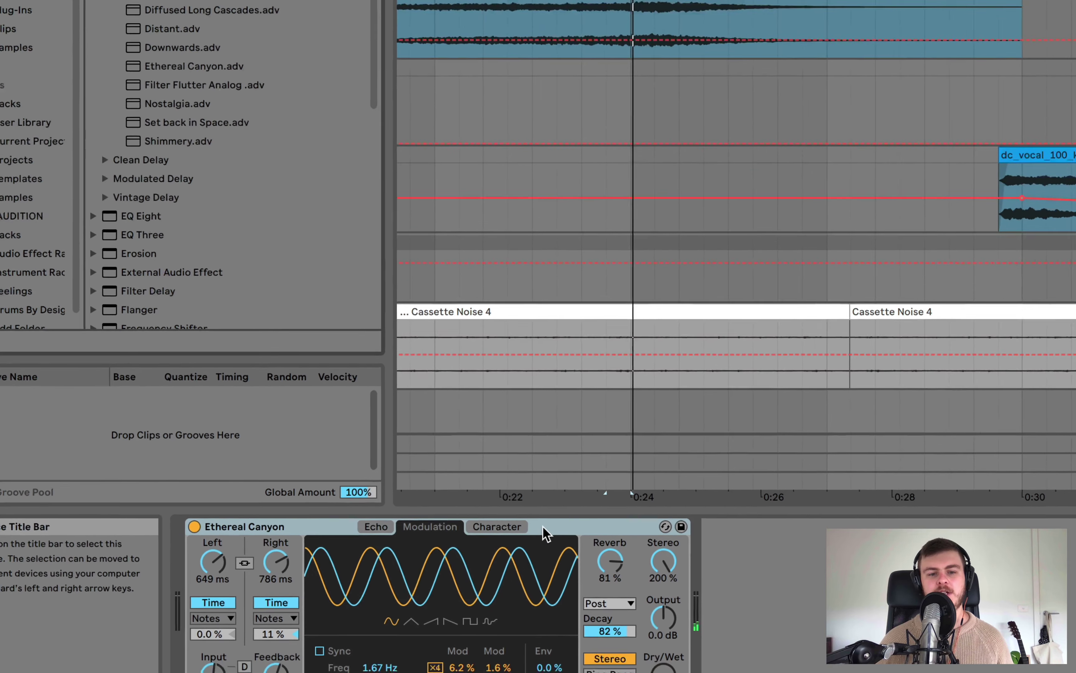
{"action": "left_click", "coordinate": [518, 550]}
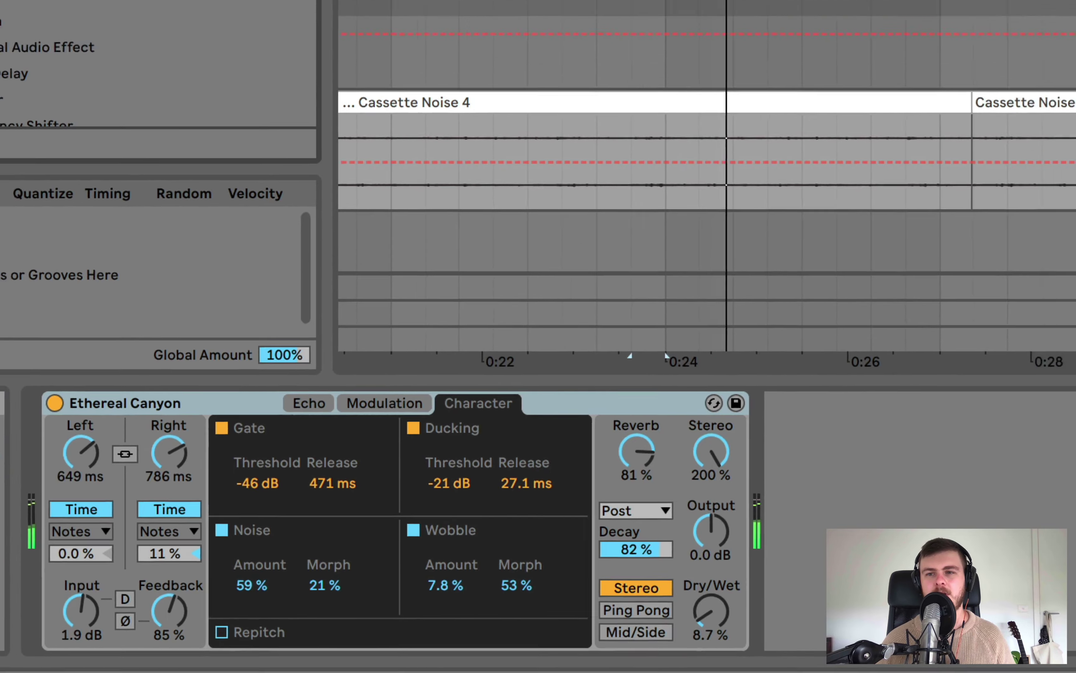
{"action": "left_click", "coordinate": [1025, 156]}
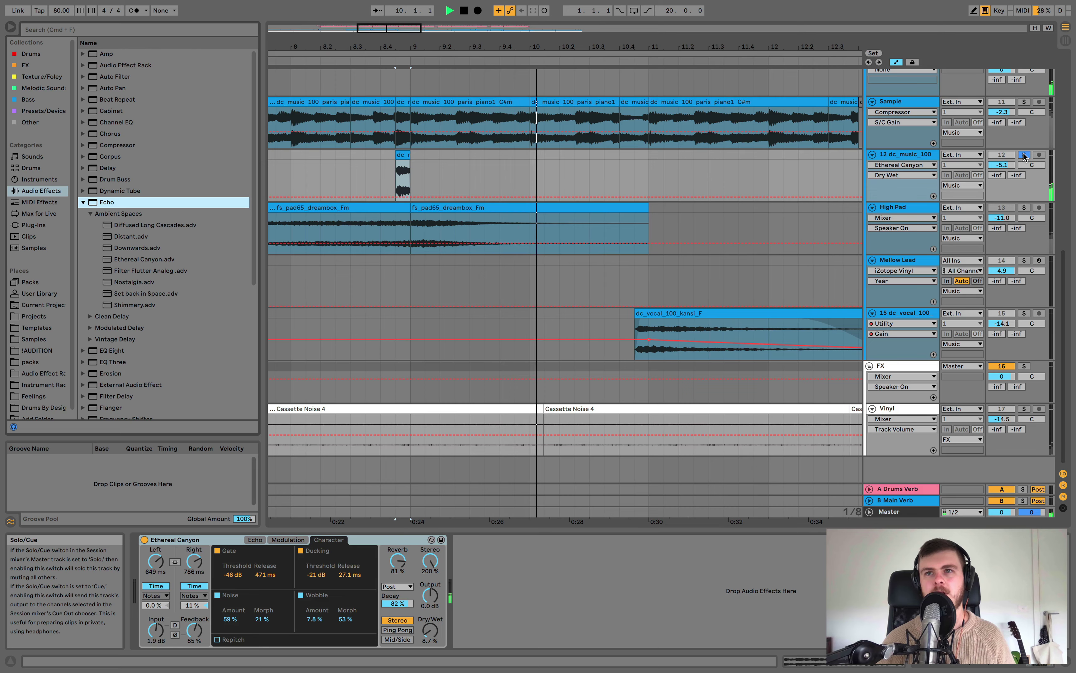
{"action": "key", "text": "space"}
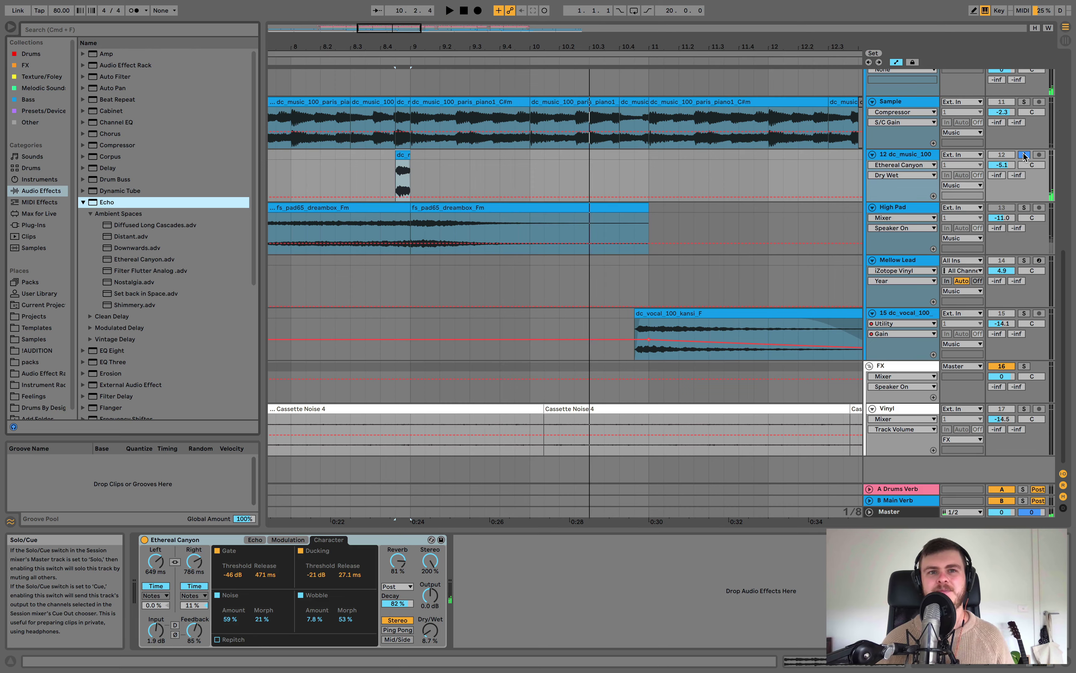
Step: Turn off solo on the 12 dc_music_100 track and reactivate the High Pad track
{"action": "left_click", "coordinate": [1023, 152]}
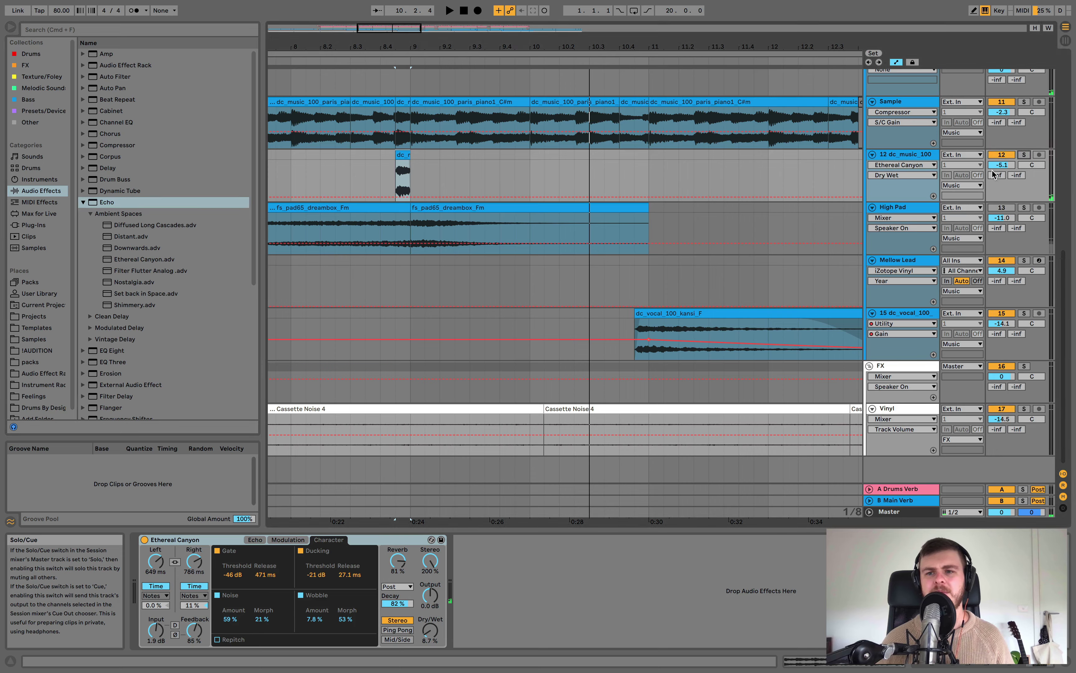
{"action": "left_click", "coordinate": [1002, 208]}
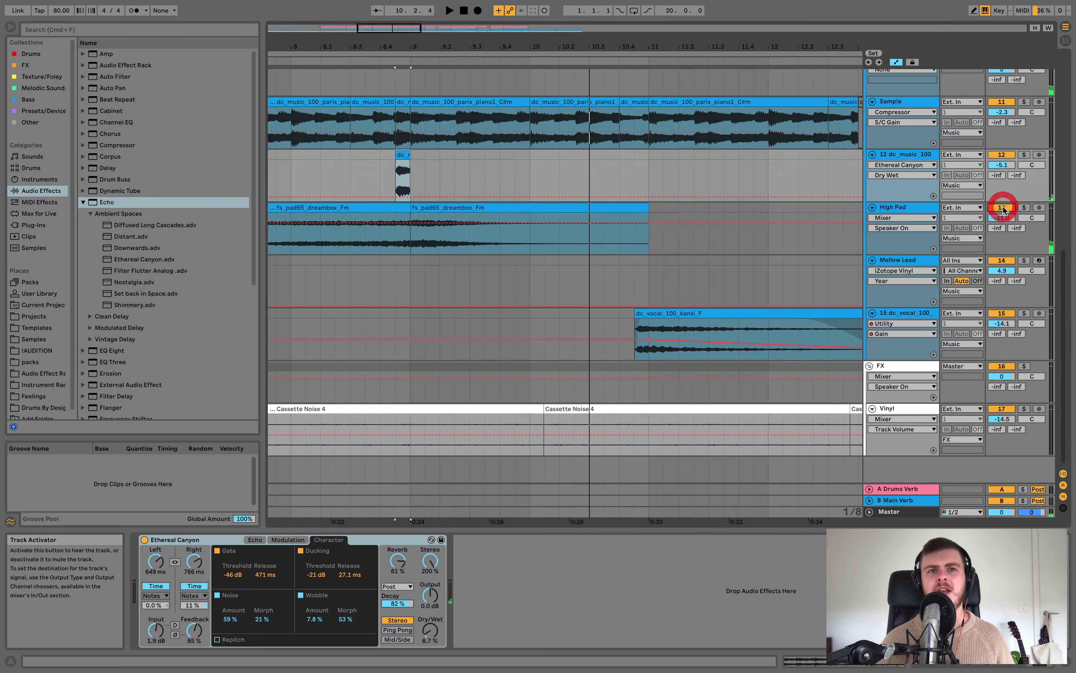
Step: Check the devices on the 15 dc_vocal_100 track and open the Mellow Lead track's ValhallaVintageVerb
{"action": "left_click", "coordinate": [894, 314]}
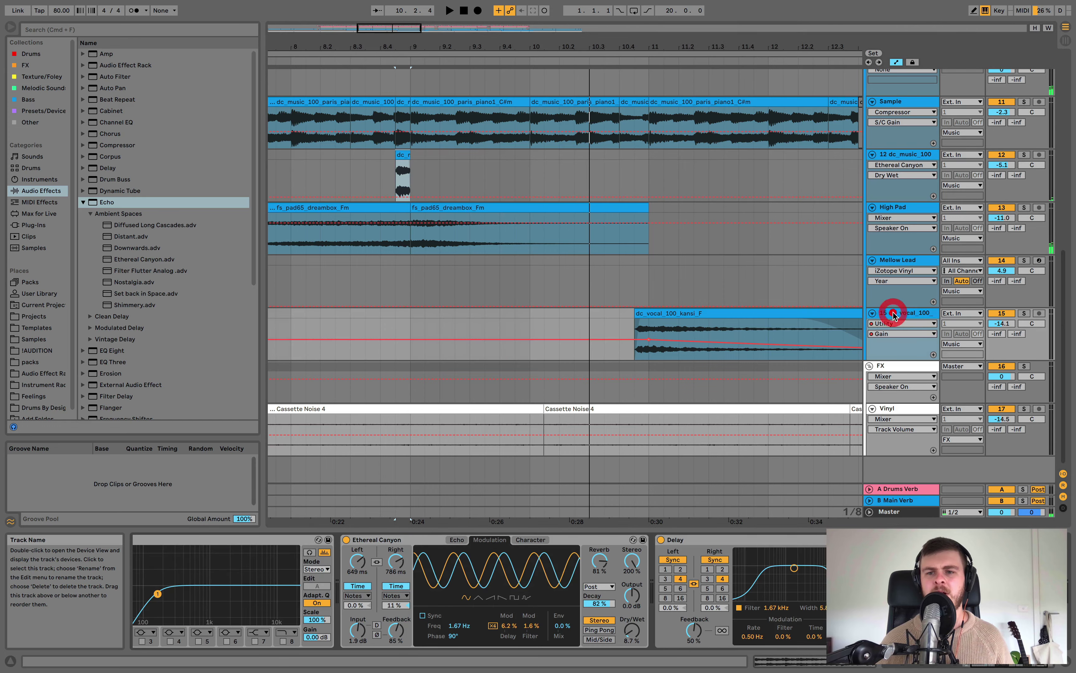
{"action": "scroll", "coordinate": [685, 324], "scroll_direction": "right", "scroll_amount": 5}
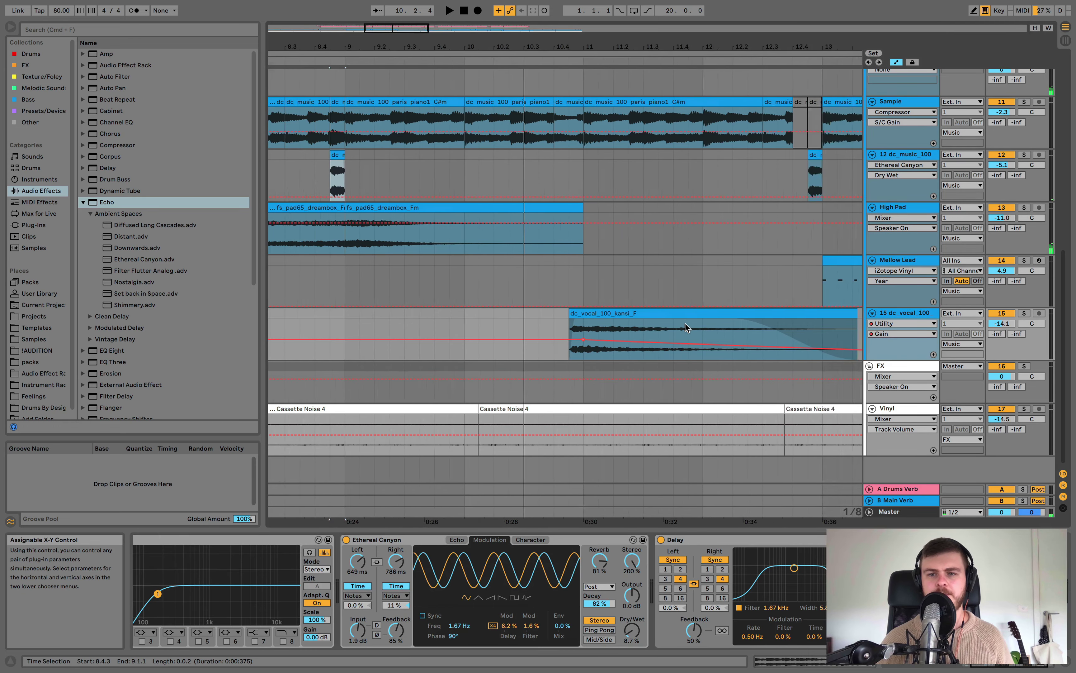
{"action": "left_click", "coordinate": [622, 264]}
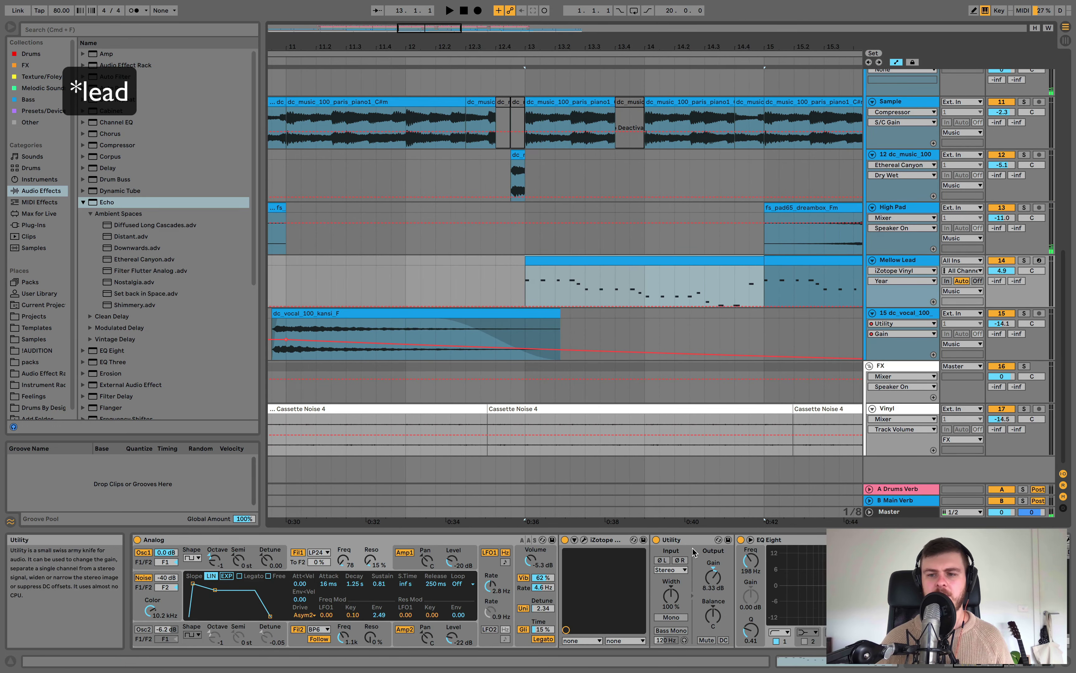
{"action": "scroll", "coordinate": [702, 551], "scroll_direction": "right", "scroll_amount": 5}
{"action": "left_click", "coordinate": [823, 539]}
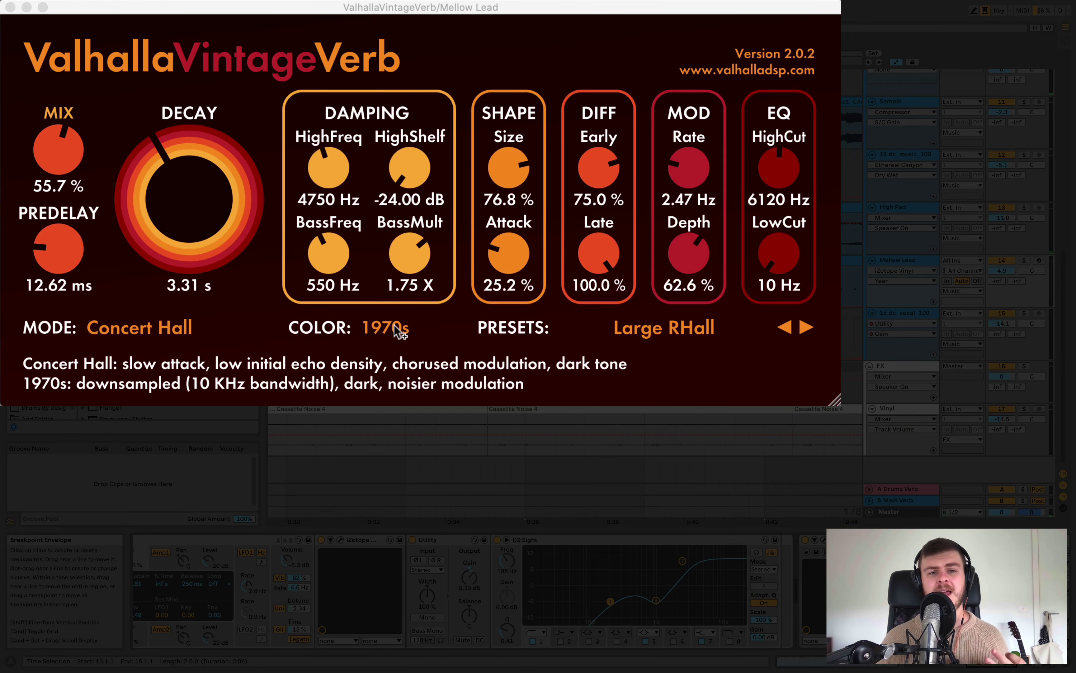
Step: Review the color modes of ValhallaVintageVerb, choose 1970s and close the plug-in window
{"action": "left_click", "coordinate": [390, 327]}
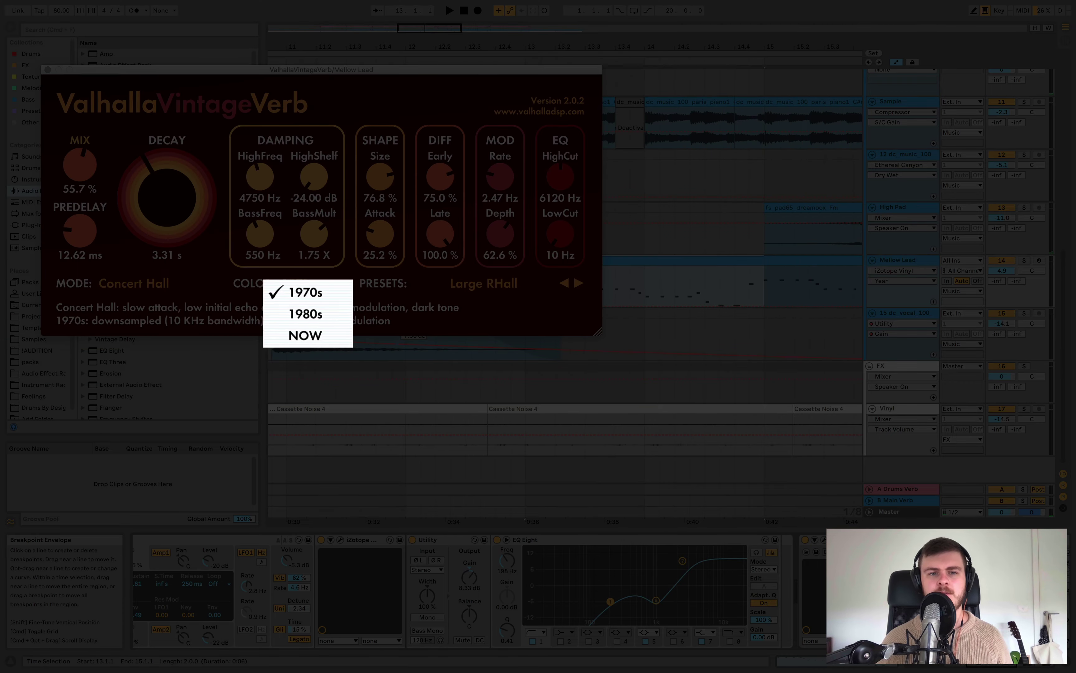
{"action": "left_click", "coordinate": [300, 290]}
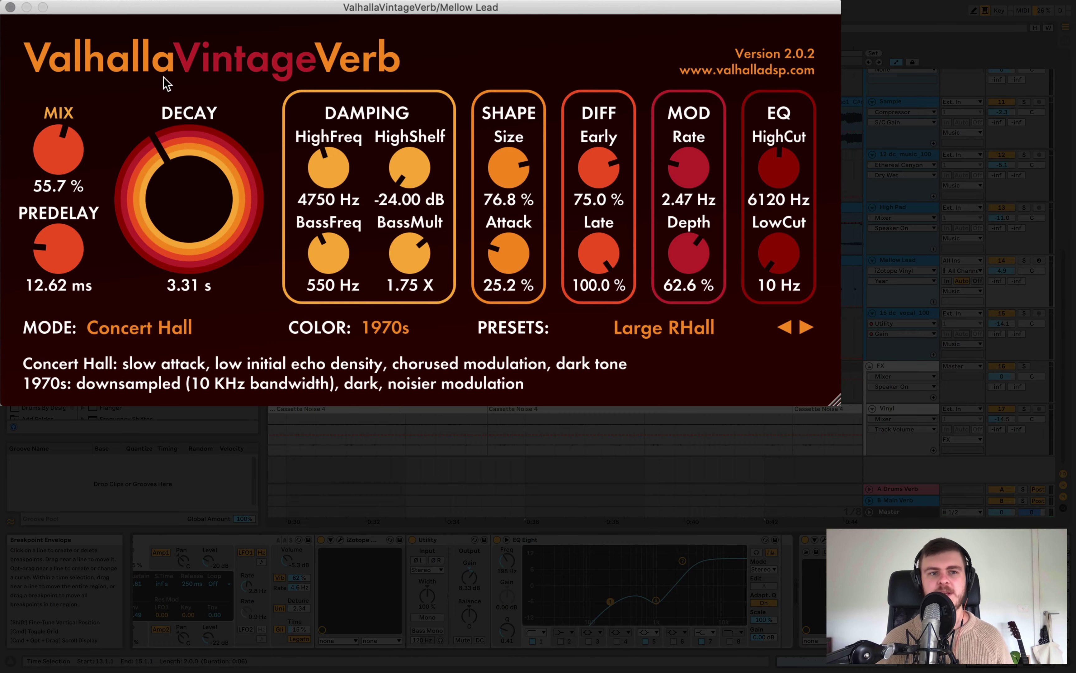
{"action": "left_click", "coordinate": [10, 7]}
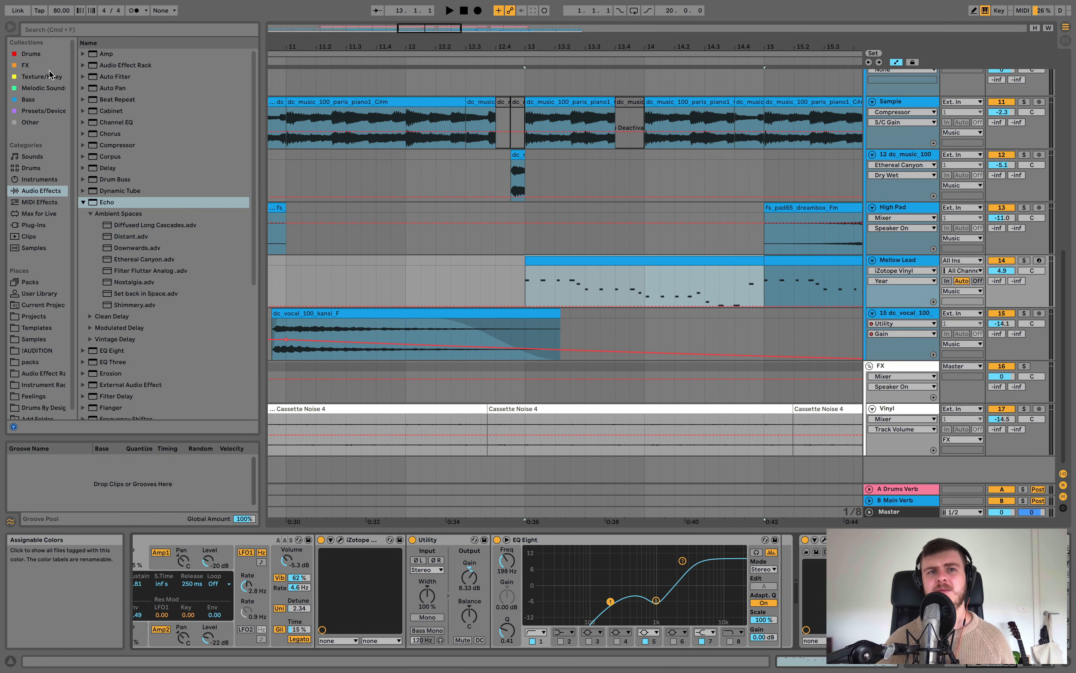
Step: Open ValhallaShimmer on the High Pad track and bring that track's clips into view in the arrangement
{"action": "left_click", "coordinate": [915, 208]}
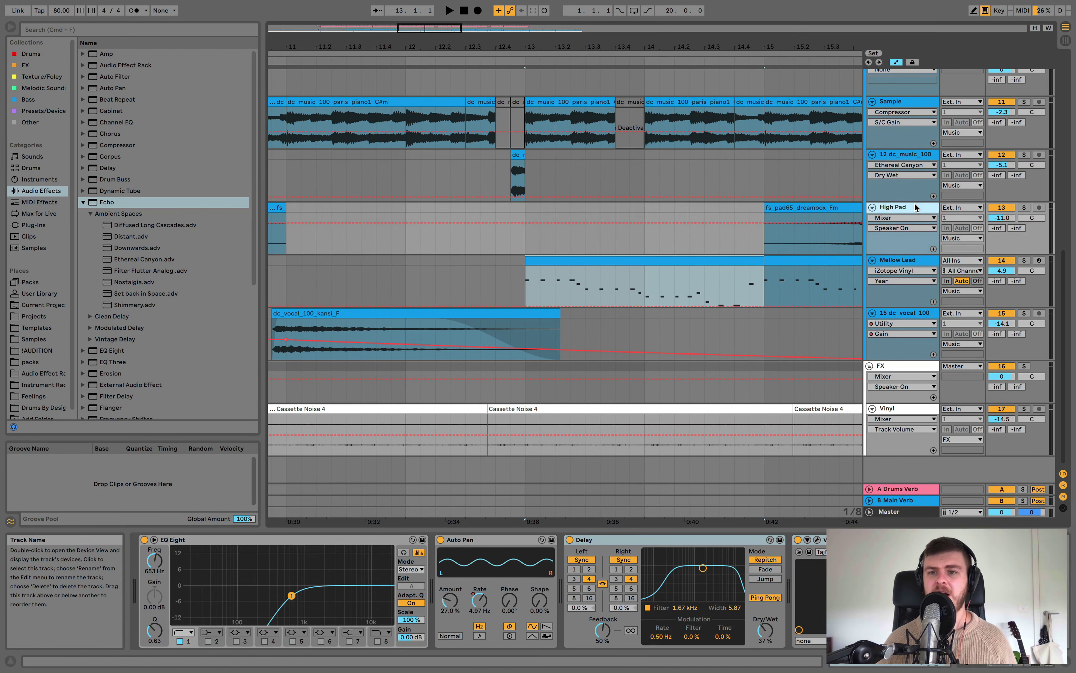
{"action": "left_click", "coordinate": [817, 539]}
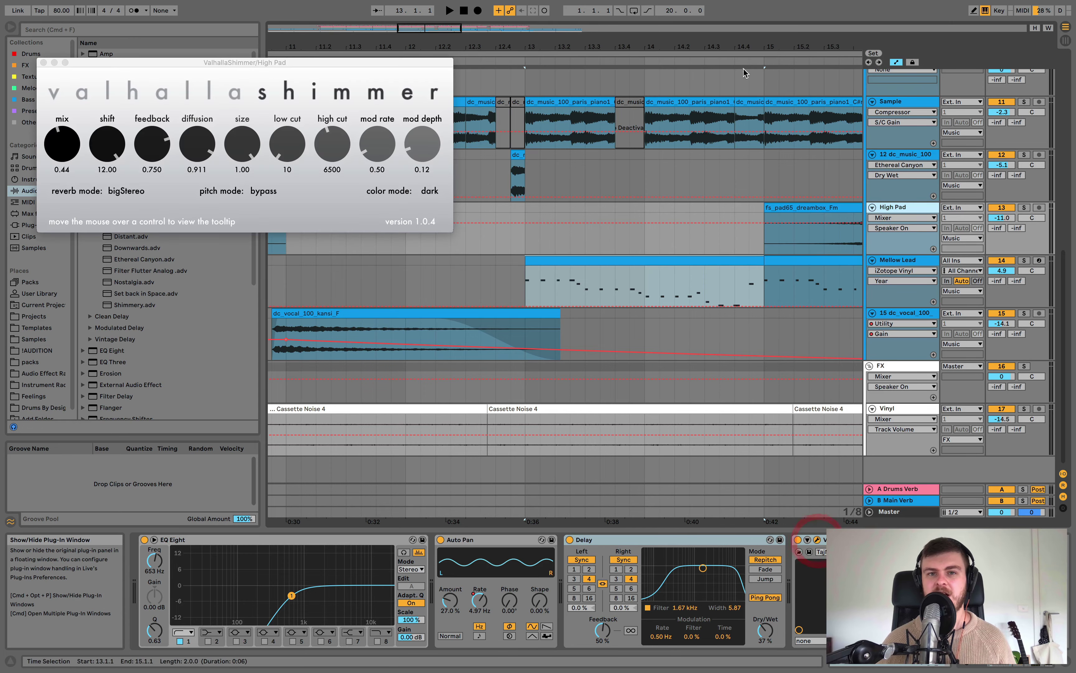
{"action": "left_click_drag", "start_coordinate": [744, 48], "coordinate": [527, 47]}
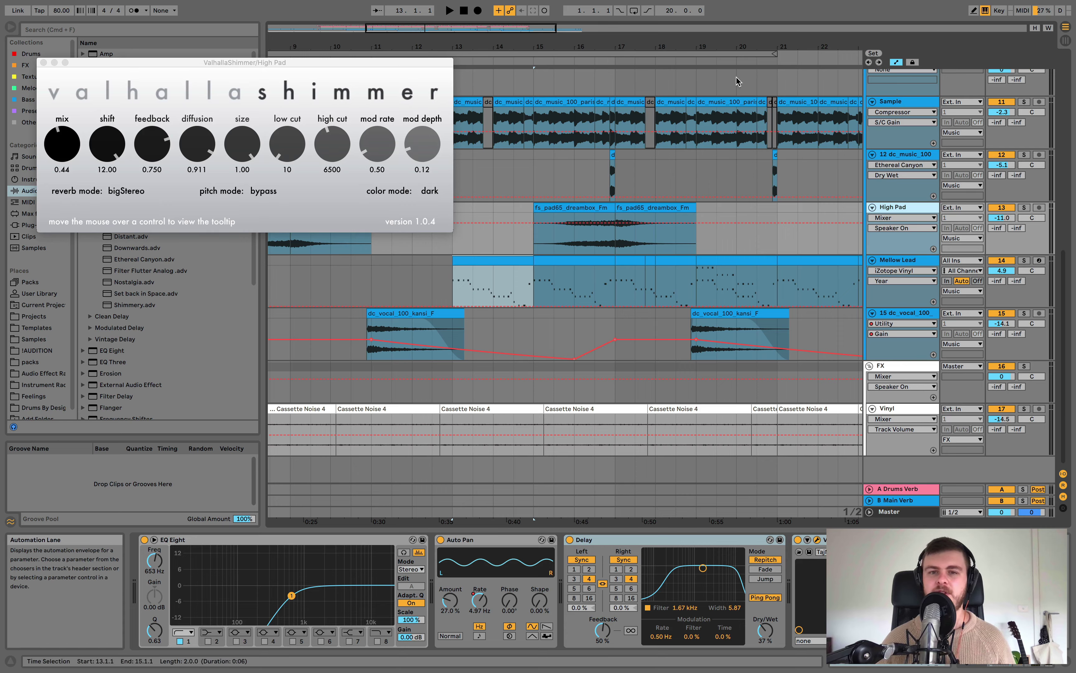
Step: Audition the High Pad track in solo from about bar 17, select its Auto Pan, turn solo off and close ValhallaShimmer
{"action": "left_click", "coordinate": [1024, 208]}
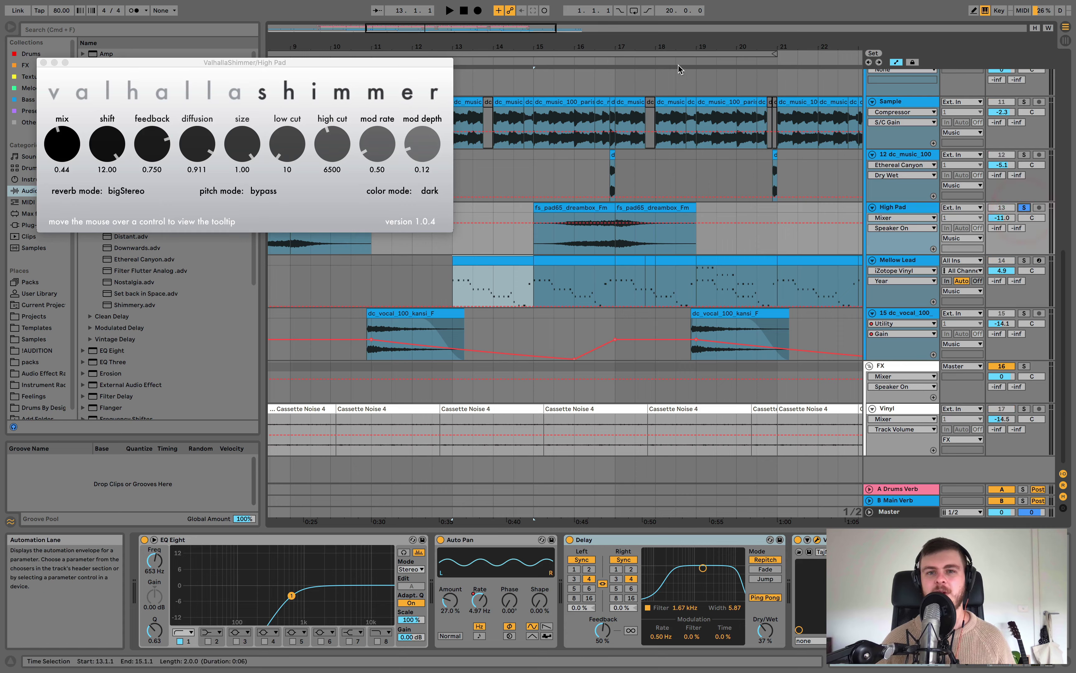
{"action": "left_click", "coordinate": [609, 61]}
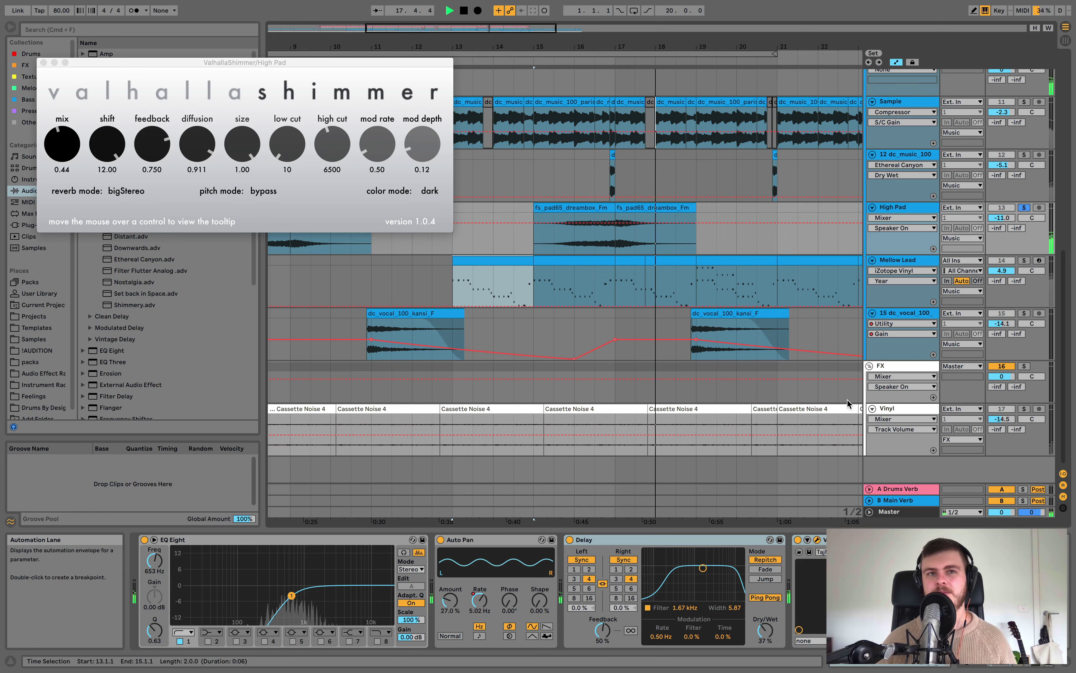
{"action": "key", "text": "space"}
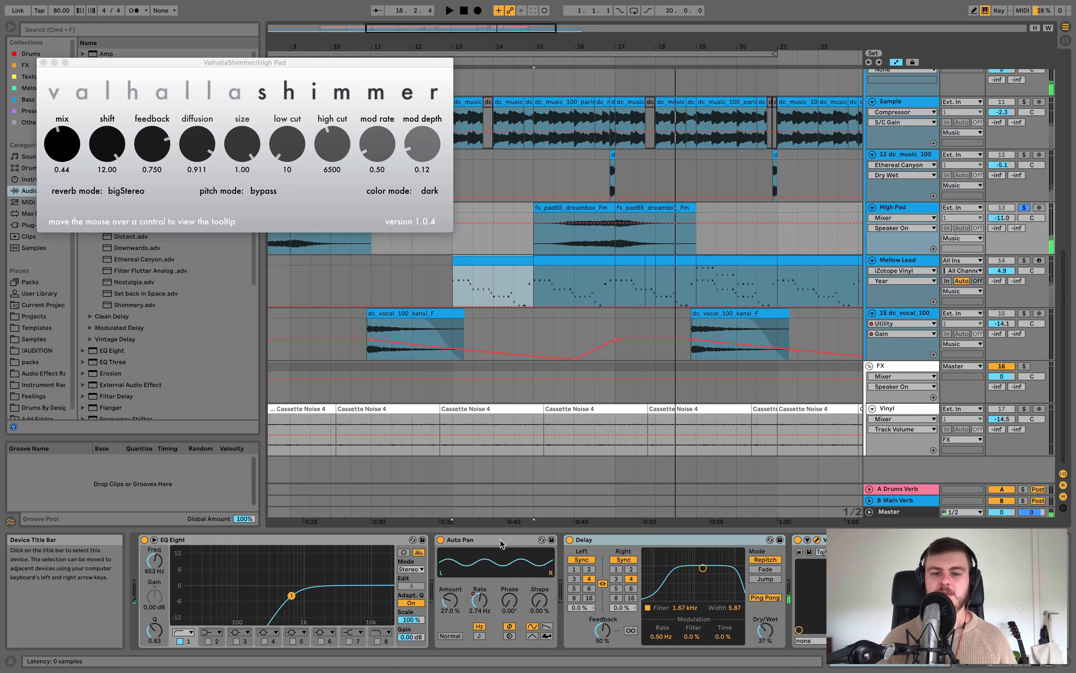
{"action": "left_click", "coordinate": [498, 540]}
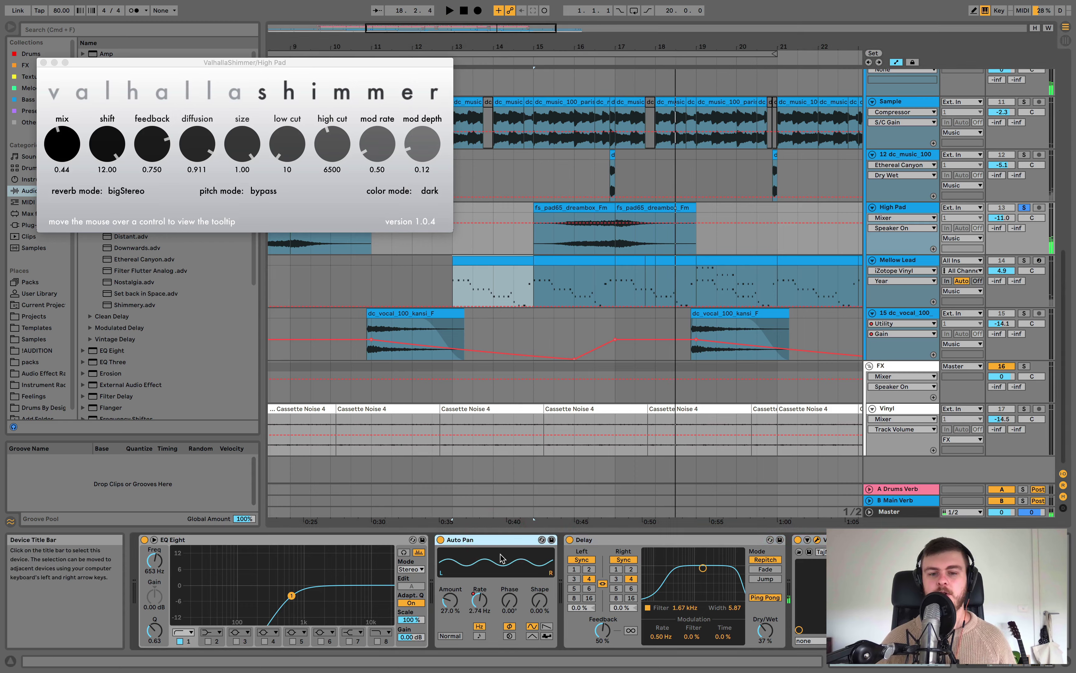
{"action": "left_click", "coordinate": [1024, 209]}
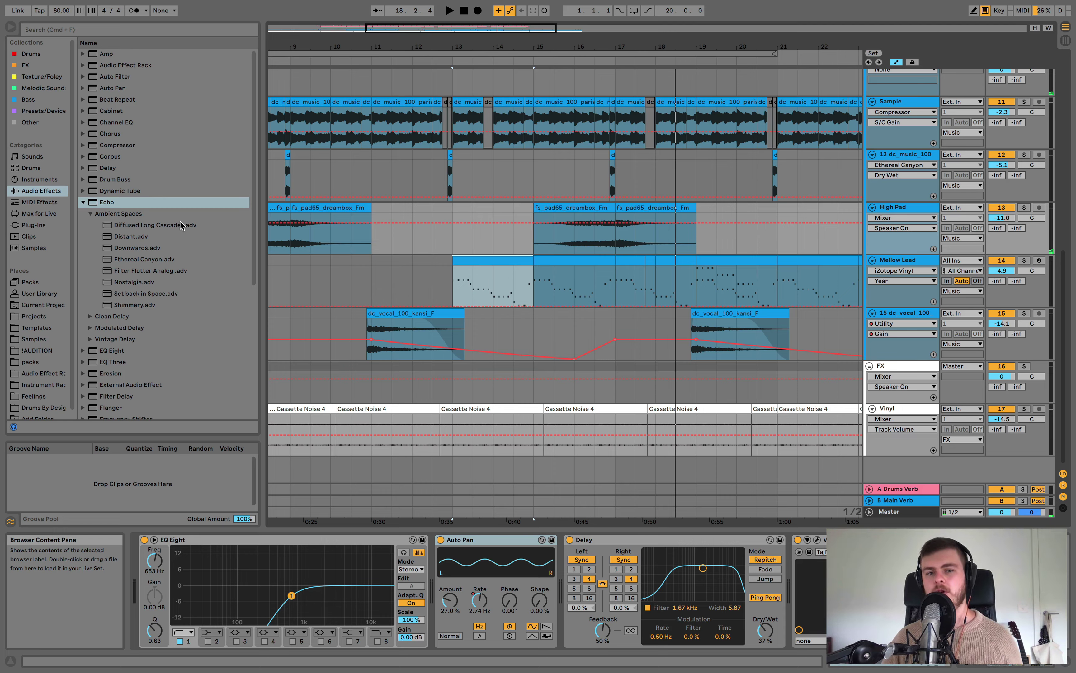
Step: Collapse the Drums, Music and FX groups and the Bass track in the arrangement
{"action": "left_click_drag", "start_coordinate": [392, 47], "coordinate": [404, 27]}
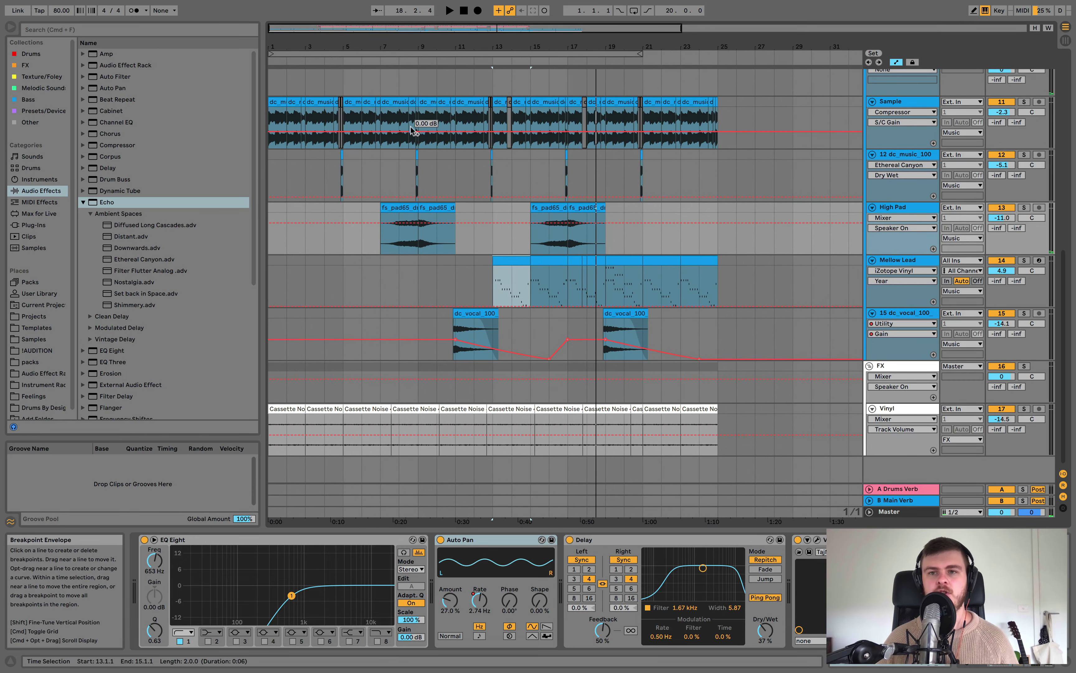
{"action": "scroll", "coordinate": [618, 108], "scroll_direction": "up", "scroll_amount": 10}
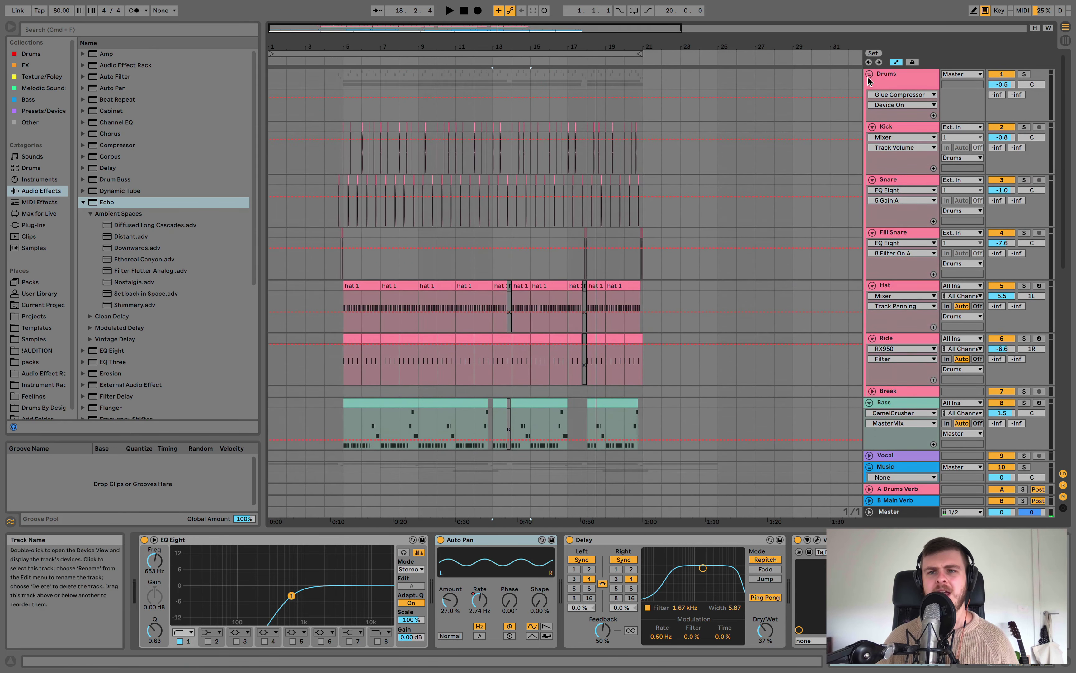
{"action": "left_click", "coordinate": [869, 74]}
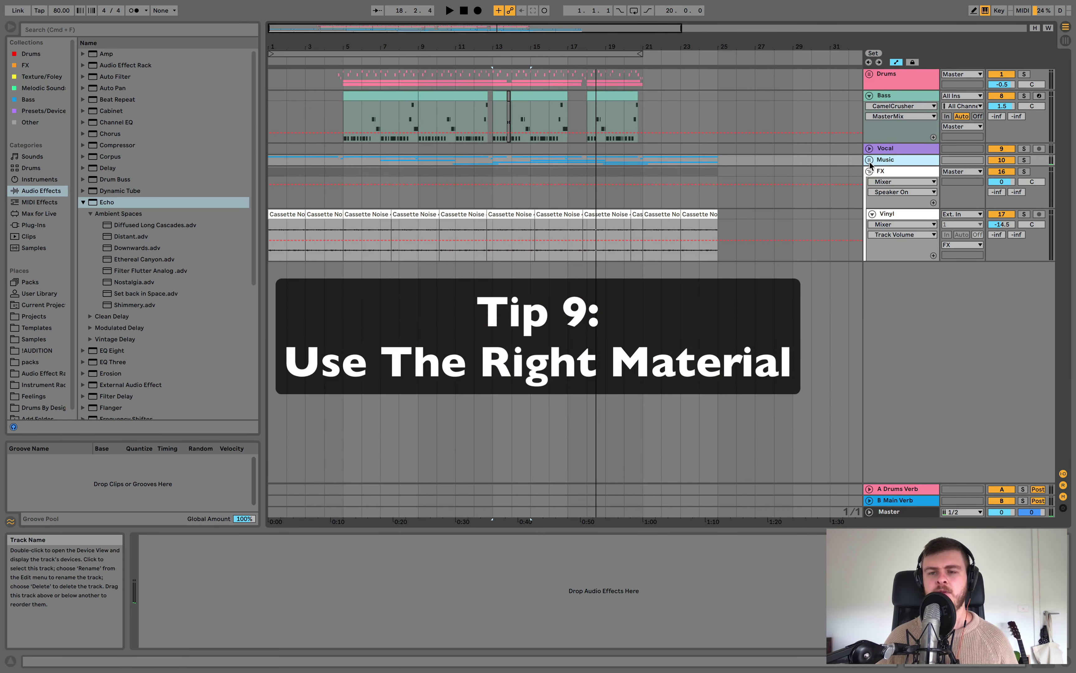
{"action": "left_click", "coordinate": [869, 171]}
{"action": "left_click", "coordinate": [869, 96]}
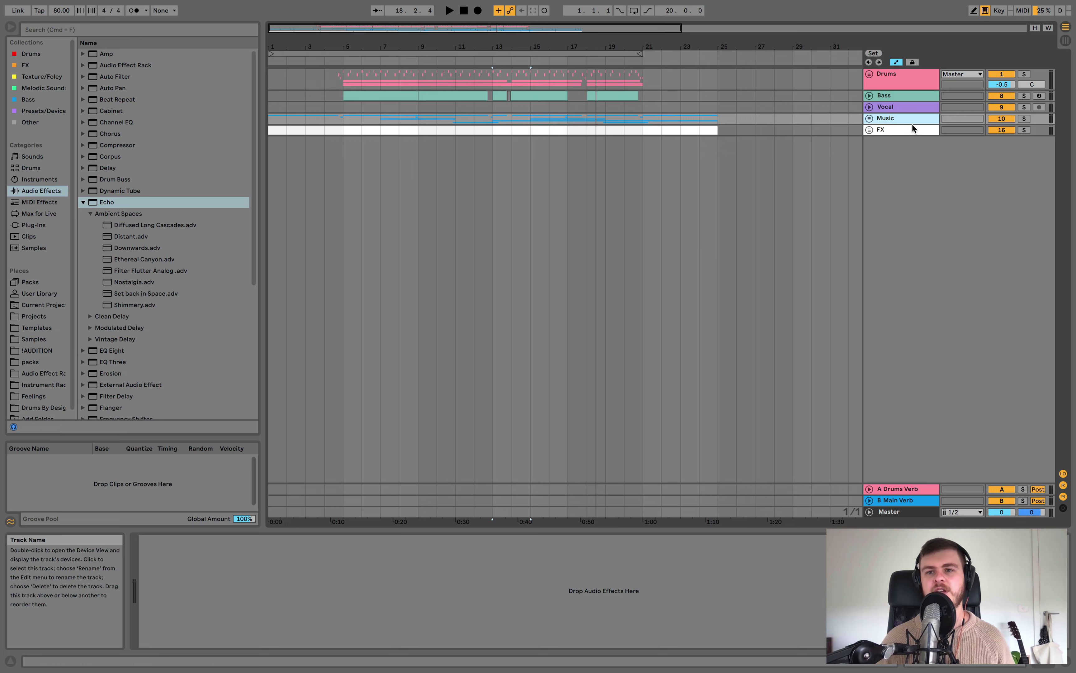
Step: Expand the Music group, open the Sample track's first clip and reveal its source file dc_music_100_paris_piano1_C#m.wav in the browser
{"action": "left_click", "coordinate": [870, 118]}
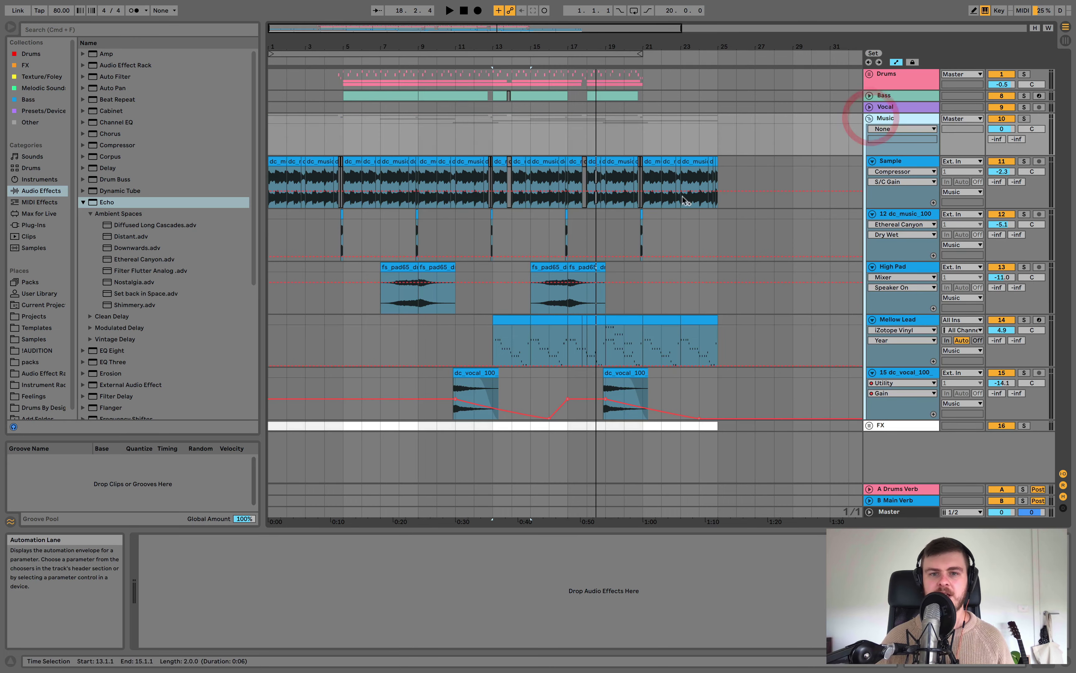
{"action": "double_click", "coordinate": [281, 161]}
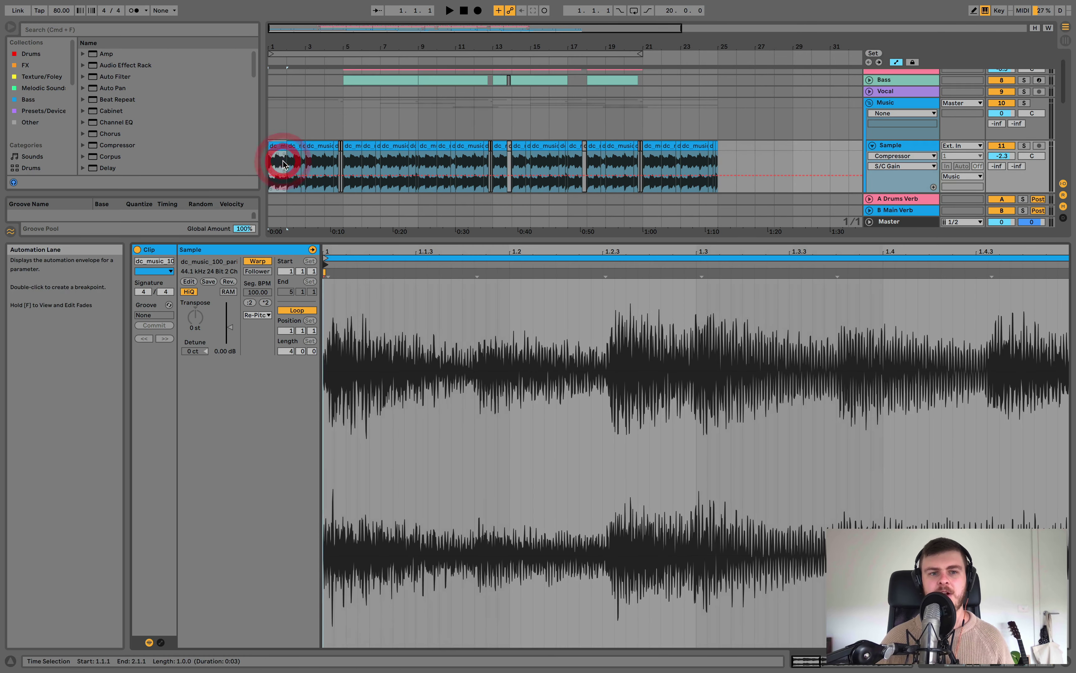
{"action": "left_click", "coordinate": [207, 266]}
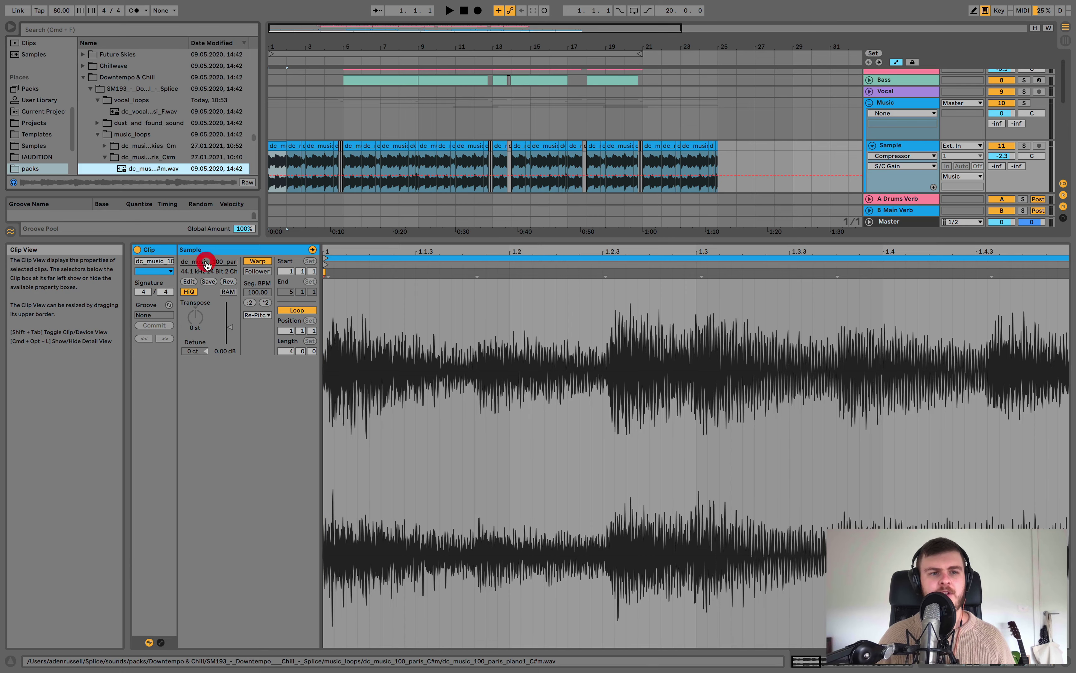
Step: Preview the original piano sample file in the browser, and play the arrangement from the Sample track's clip at bar 5 for comparison
{"action": "left_click", "coordinate": [144, 170]}
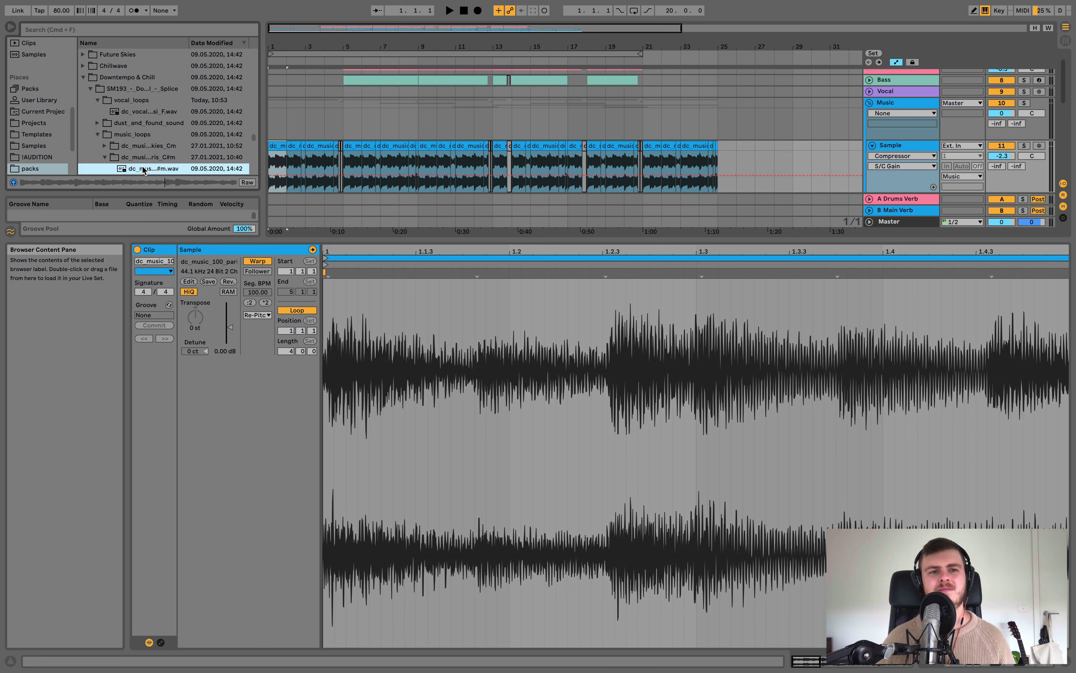
{"action": "key", "text": "Up"}
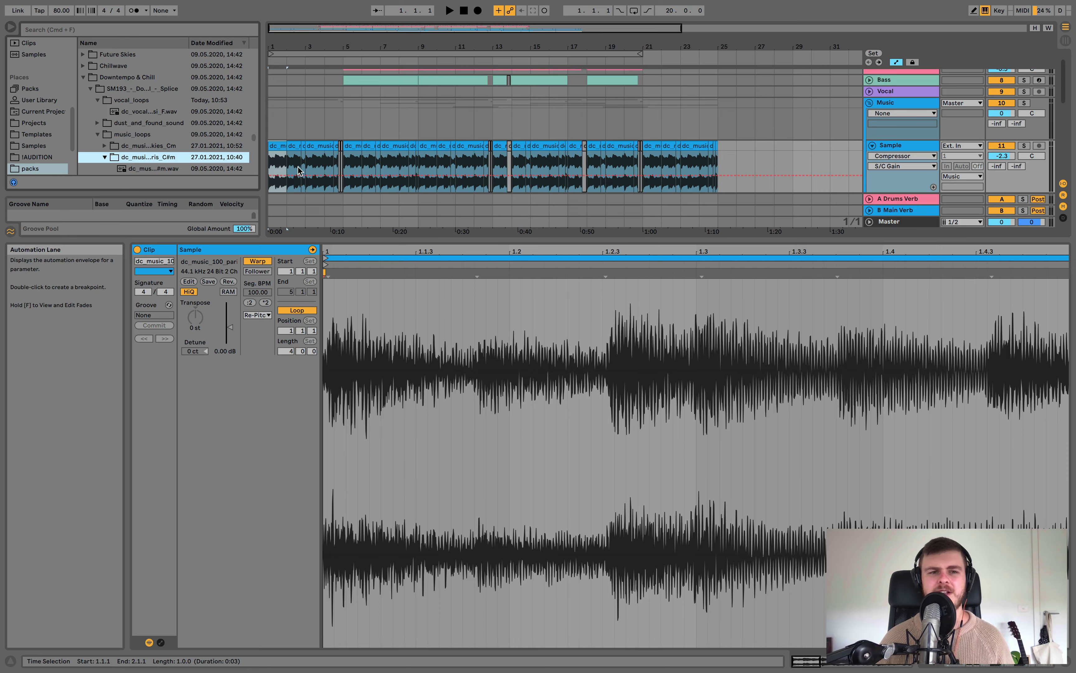
{"action": "key", "text": "space"}
{"action": "left_click", "coordinate": [355, 145]}
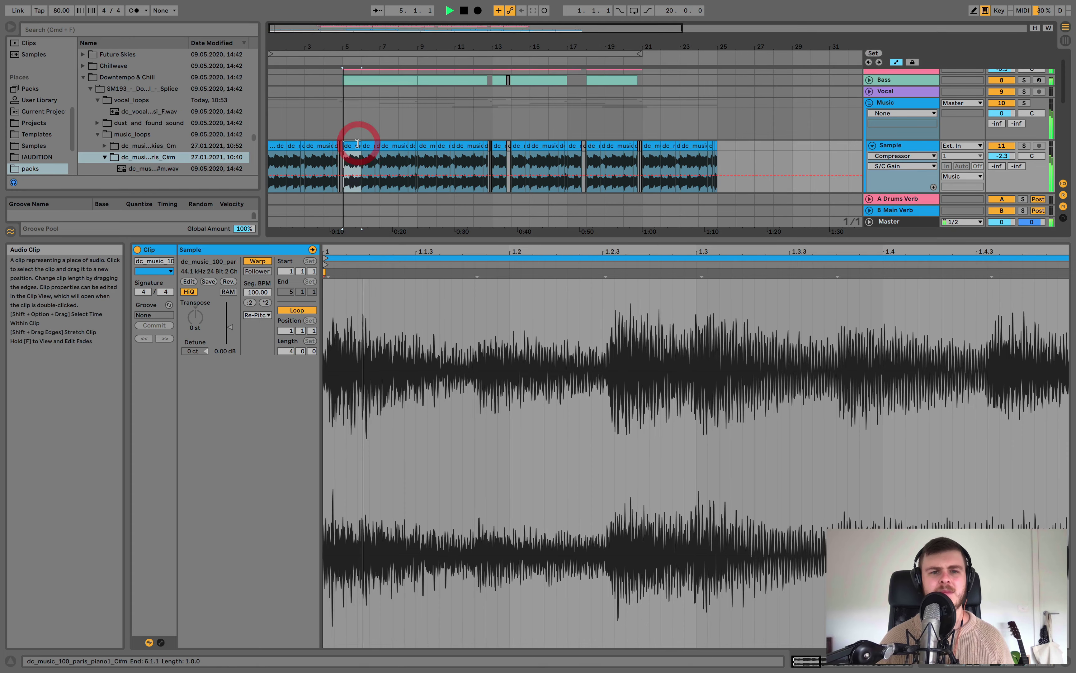
{"action": "key", "text": "space"}
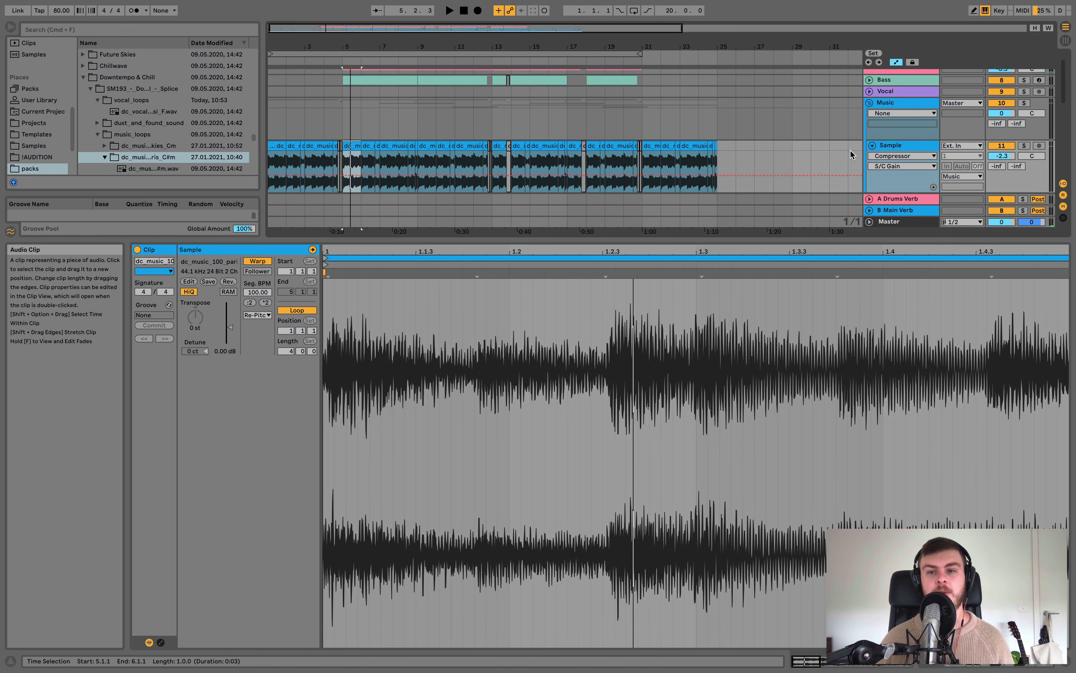
Step: Show the Sample track's device chain, audition the track in solo from bar 5 and turn its solo off
{"action": "double_click", "coordinate": [898, 147]}
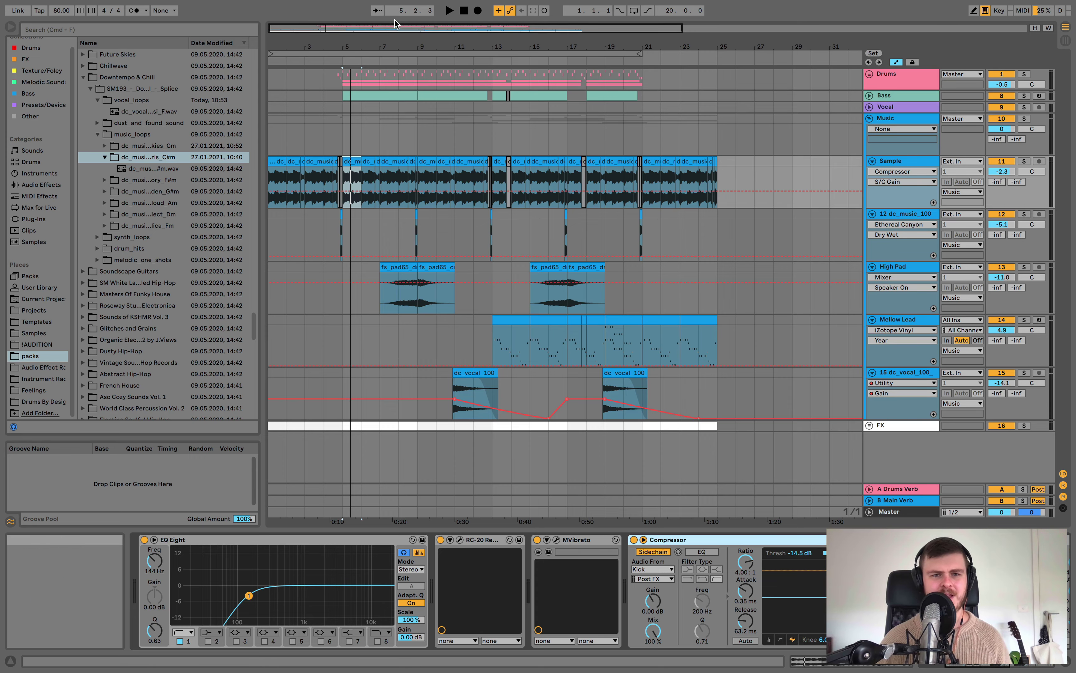
{"action": "left_click_drag", "start_coordinate": [361, 47], "coordinate": [361, 89]}
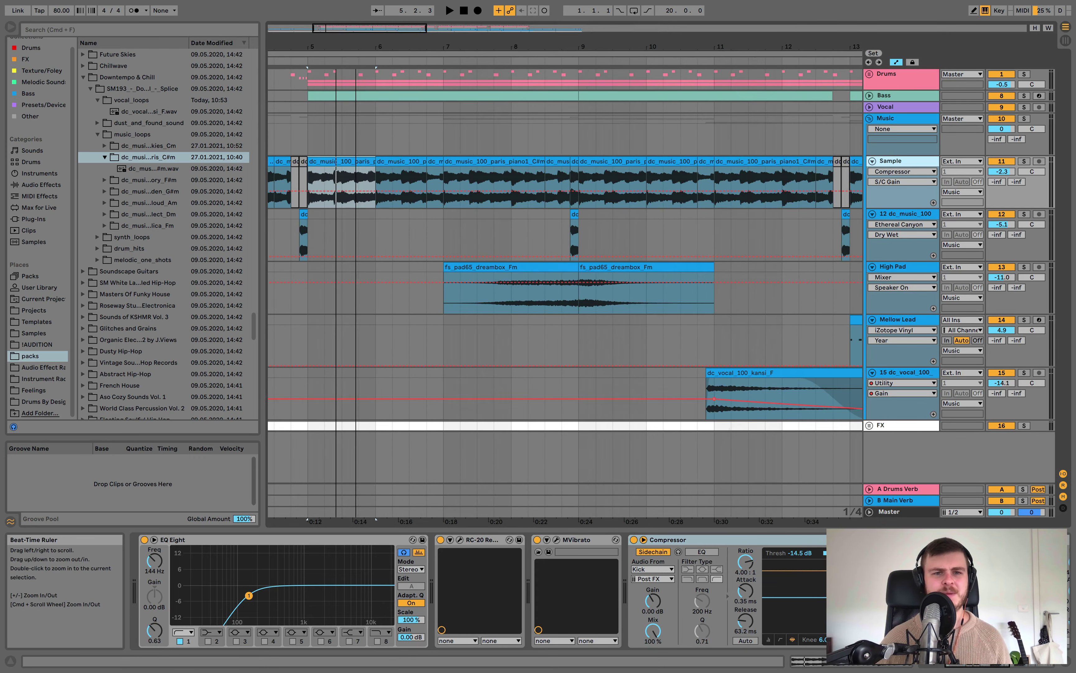
{"action": "left_click", "coordinate": [1025, 161]}
{"action": "key", "text": "space"}
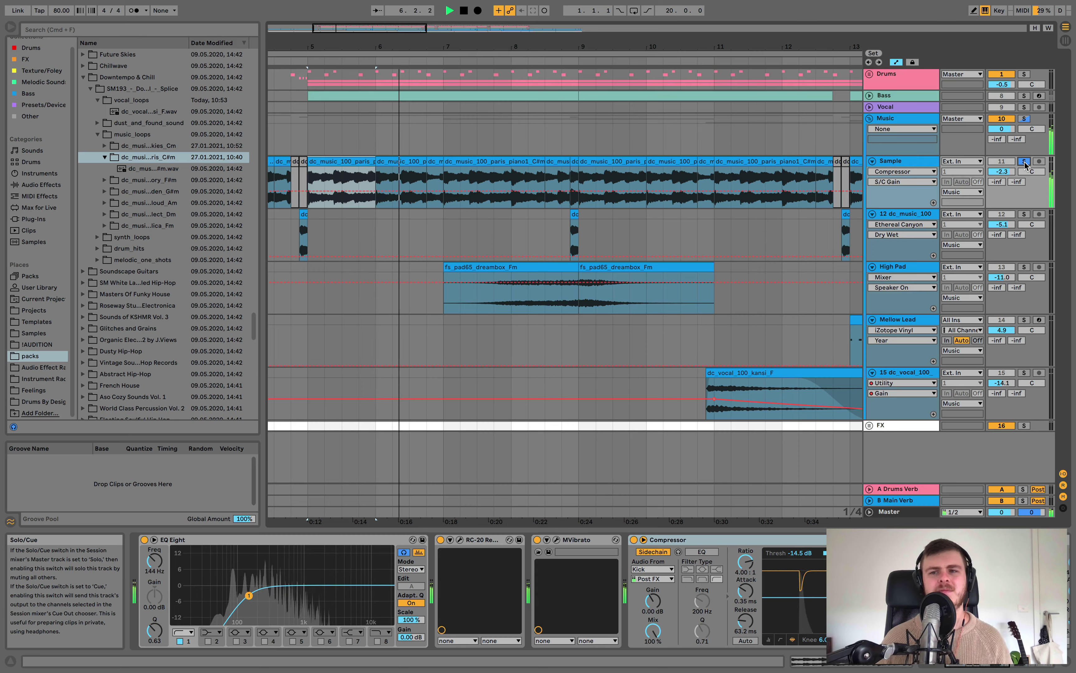
{"action": "left_click", "coordinate": [1025, 162]}
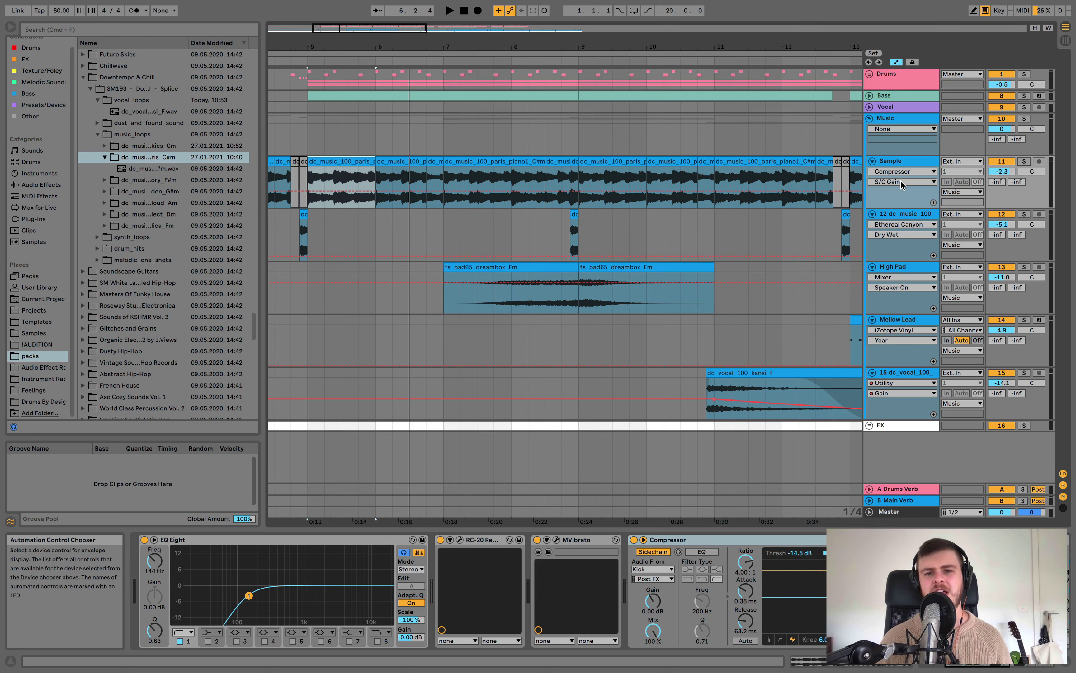
Step: Unfold the Vocal track, the Bass track and the Drums group in the arrangement
{"action": "left_click", "coordinate": [869, 107]}
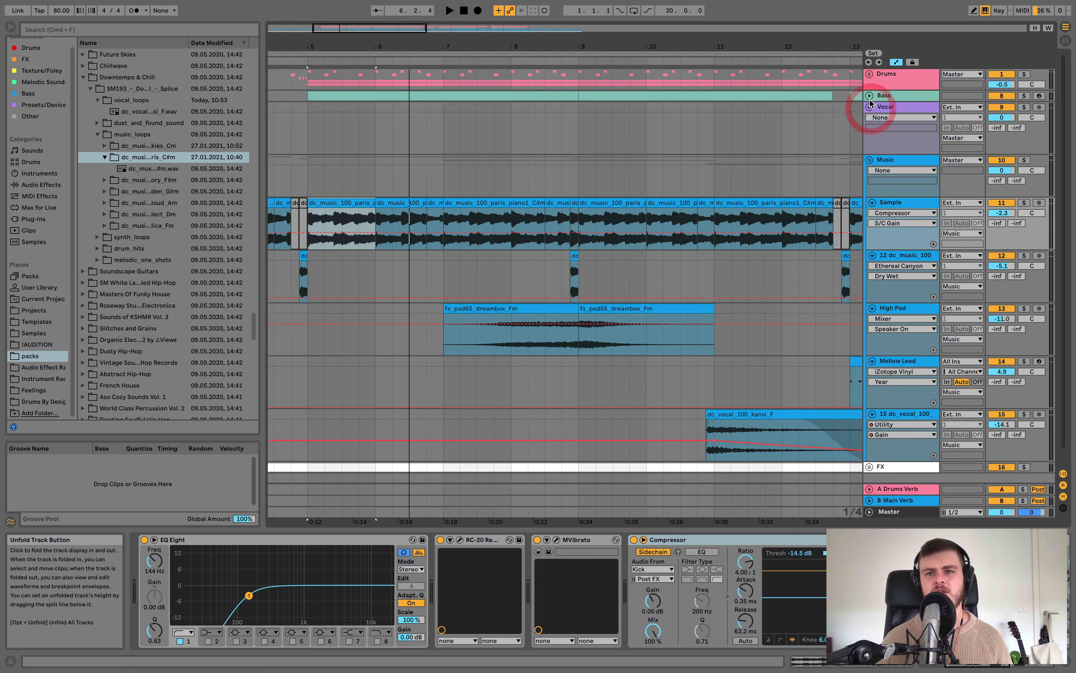
{"action": "left_click", "coordinate": [869, 95]}
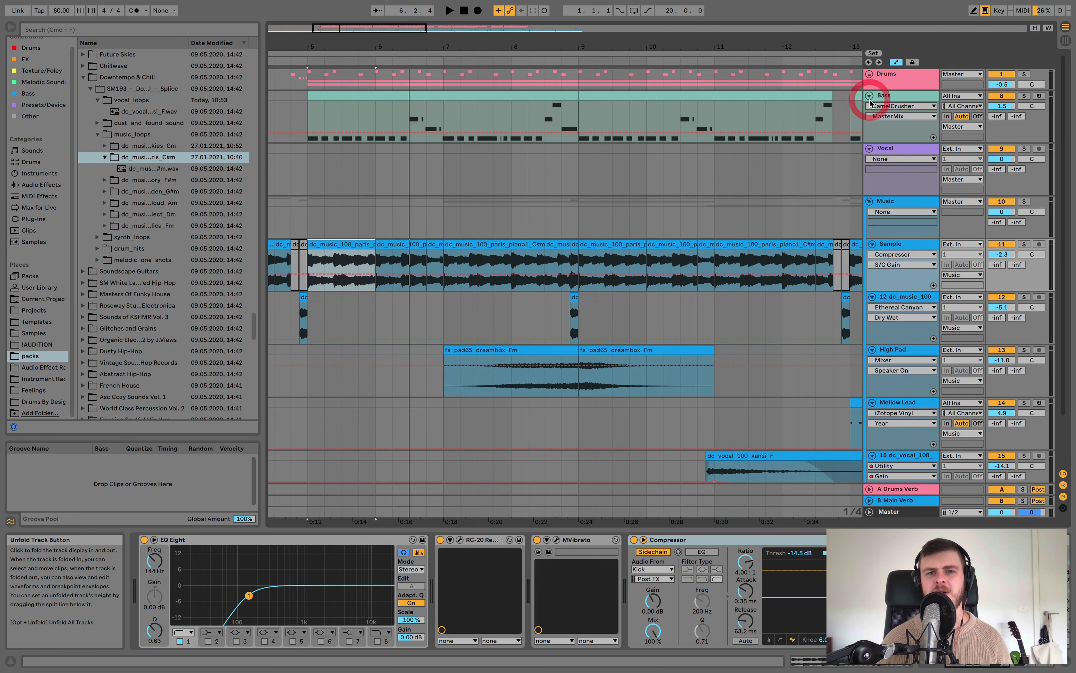
{"action": "left_click", "coordinate": [870, 73]}
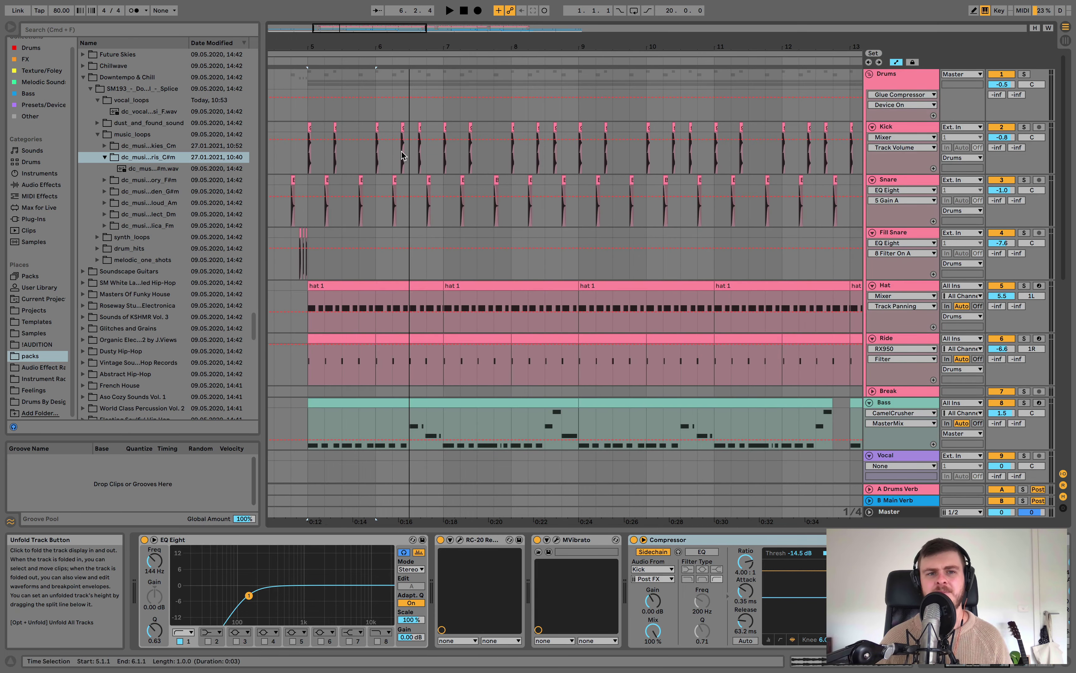
Step: Set the start position to bar 5 on the Drums group and select the group to show its devices
{"action": "left_click", "coordinate": [308, 115]}
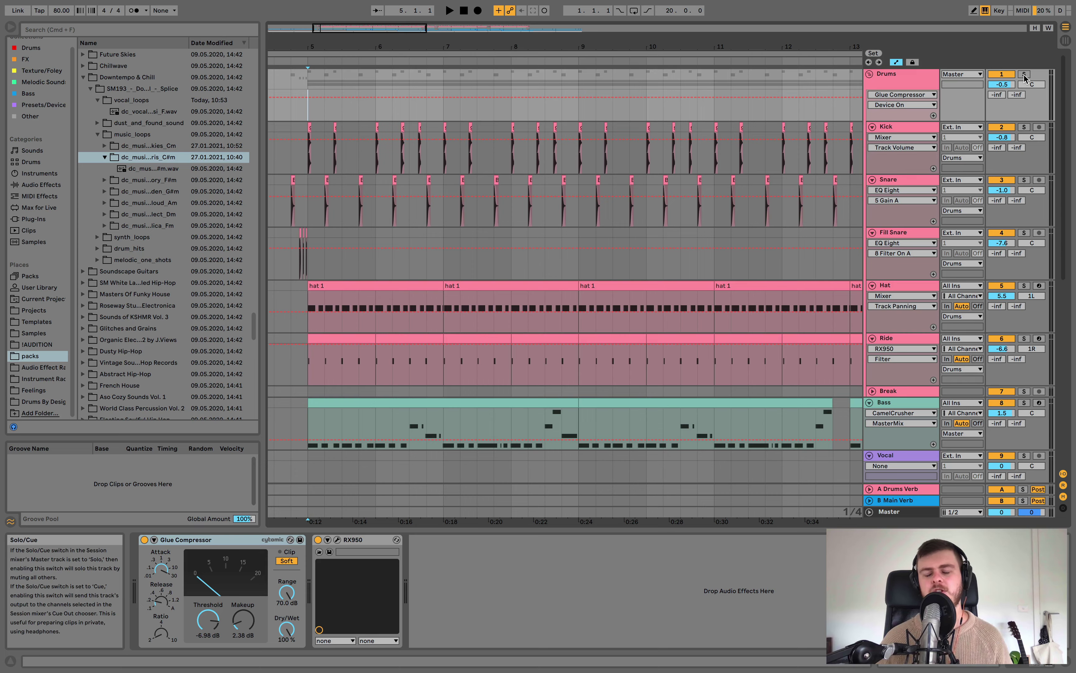
{"action": "left_click", "coordinate": [907, 73]}
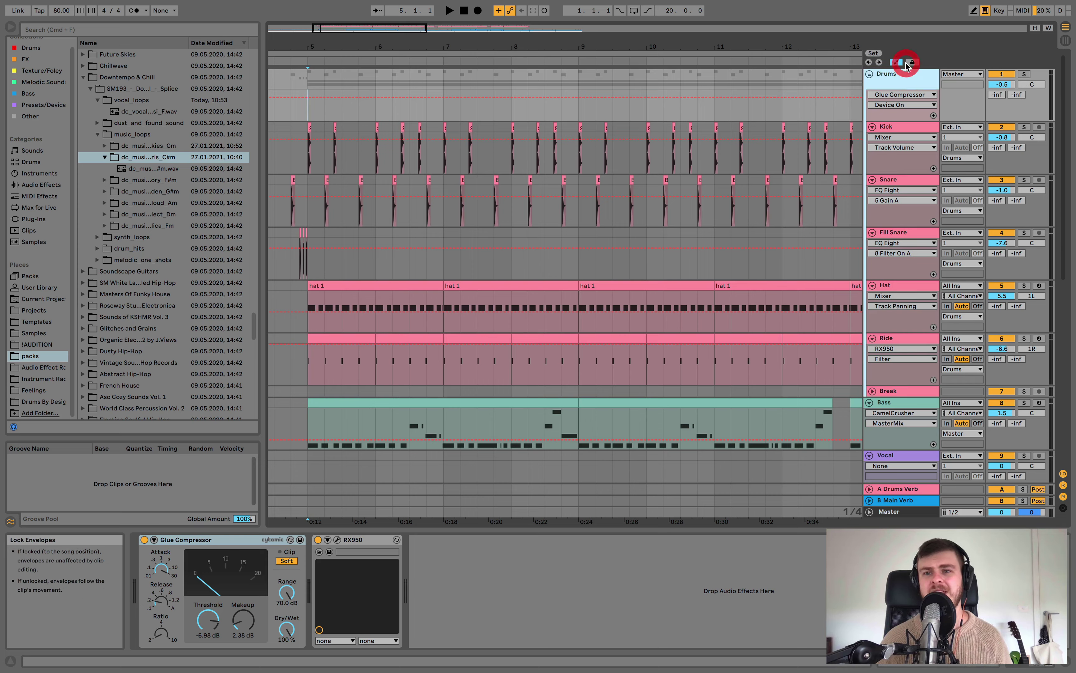
{"action": "left_click_drag", "start_coordinate": [764, 48], "coordinate": [662, 47]}
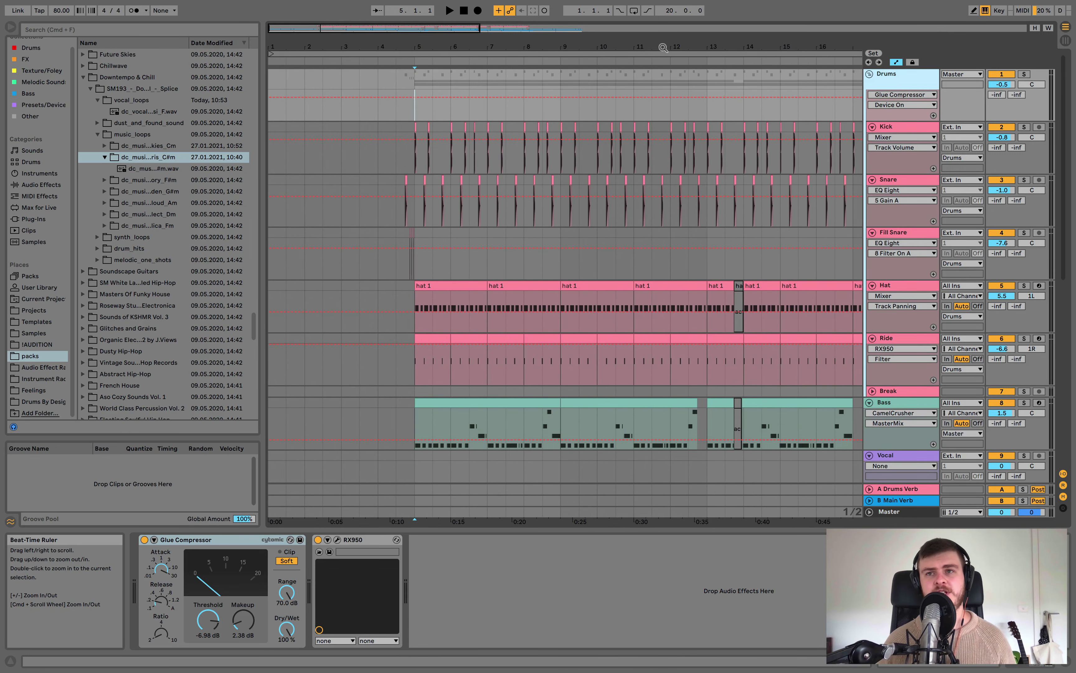
{"action": "left_click_drag", "start_coordinate": [663, 47], "coordinate": [480, 48]}
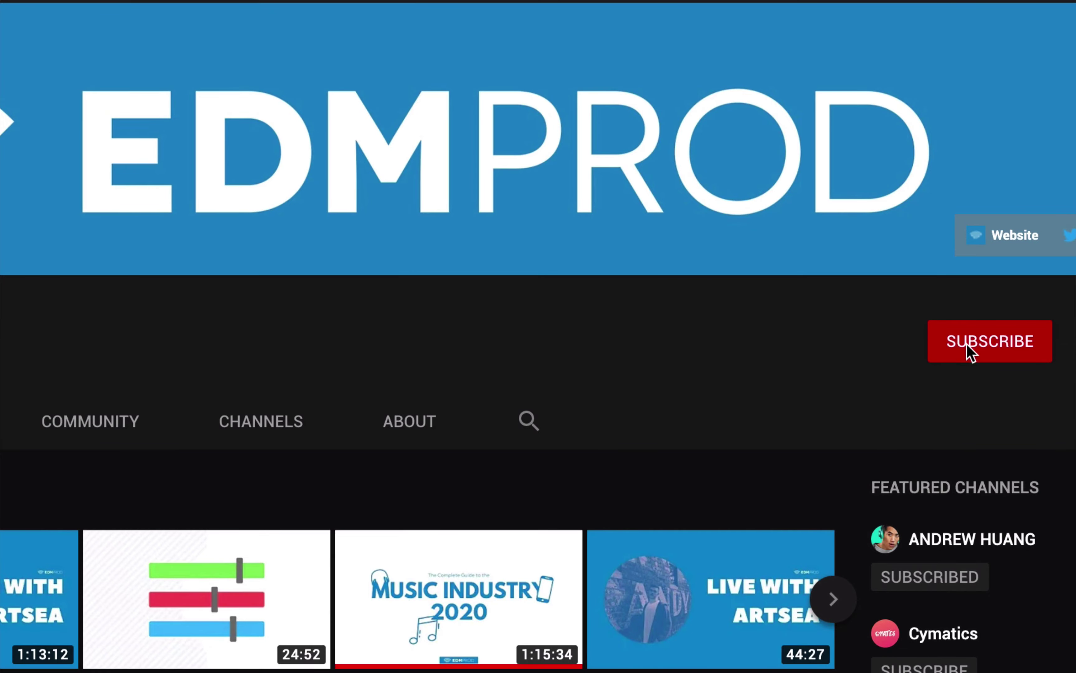
Step: Switch to the EDMProd channel page on YouTube and subscribe to the channel
{"action": "left_click", "coordinate": [968, 351]}
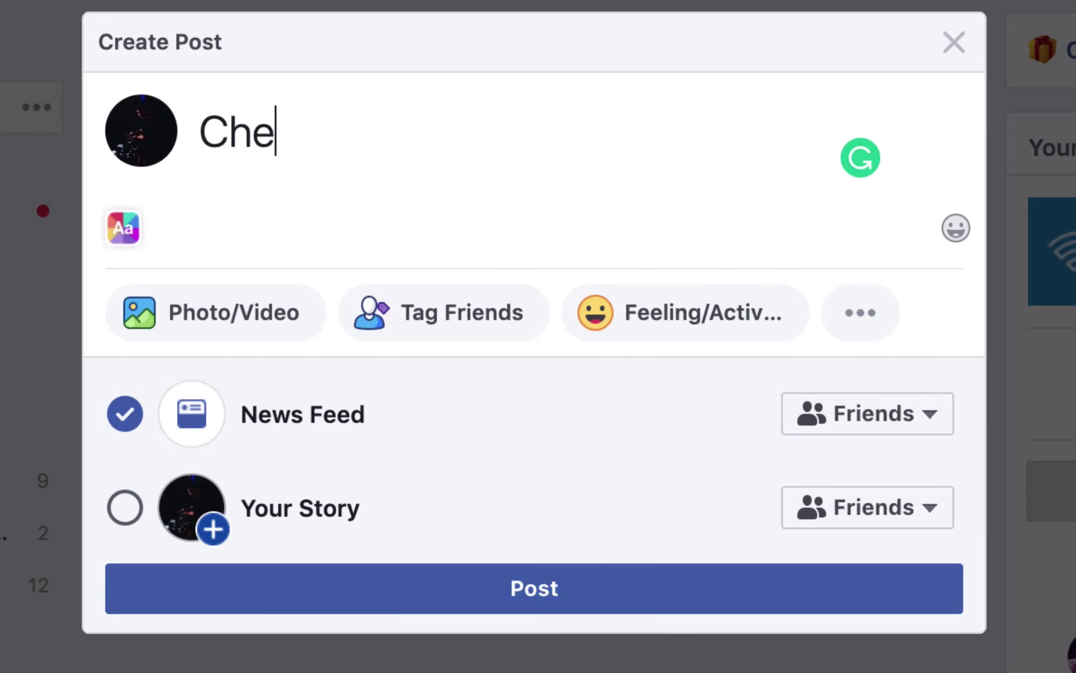
Step: Switch to Facebook and write the post "Check out this dope video from EDMProd! I learned heaps, for real"
{"action": "type", "text": "ck out this do"}
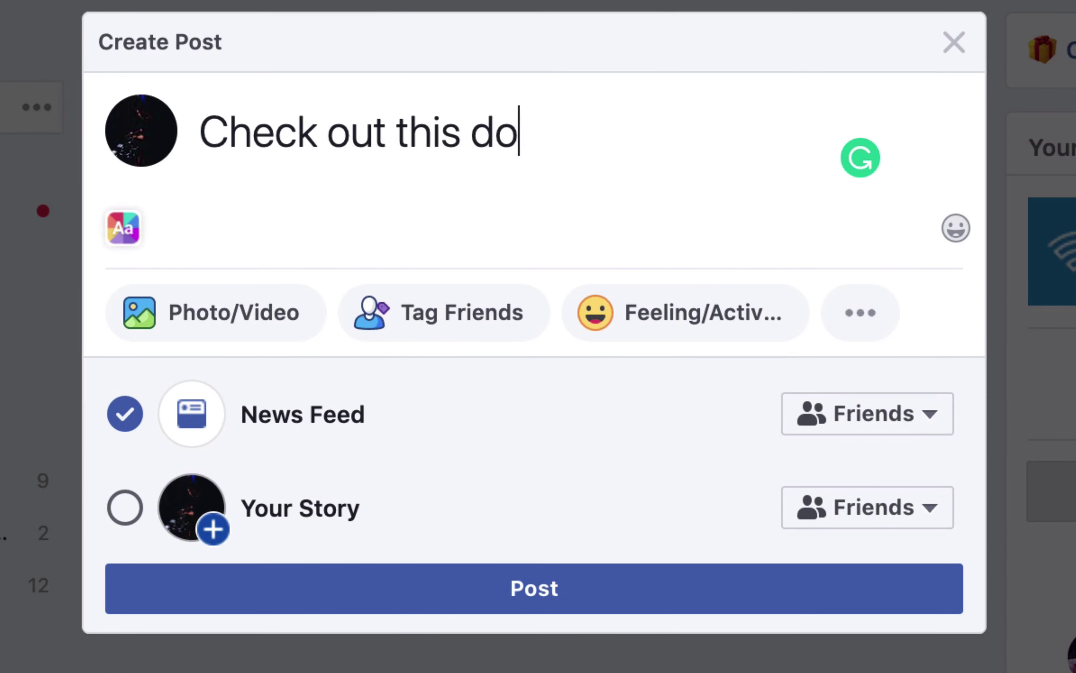
{"action": "type", "text": "pe video from E"}
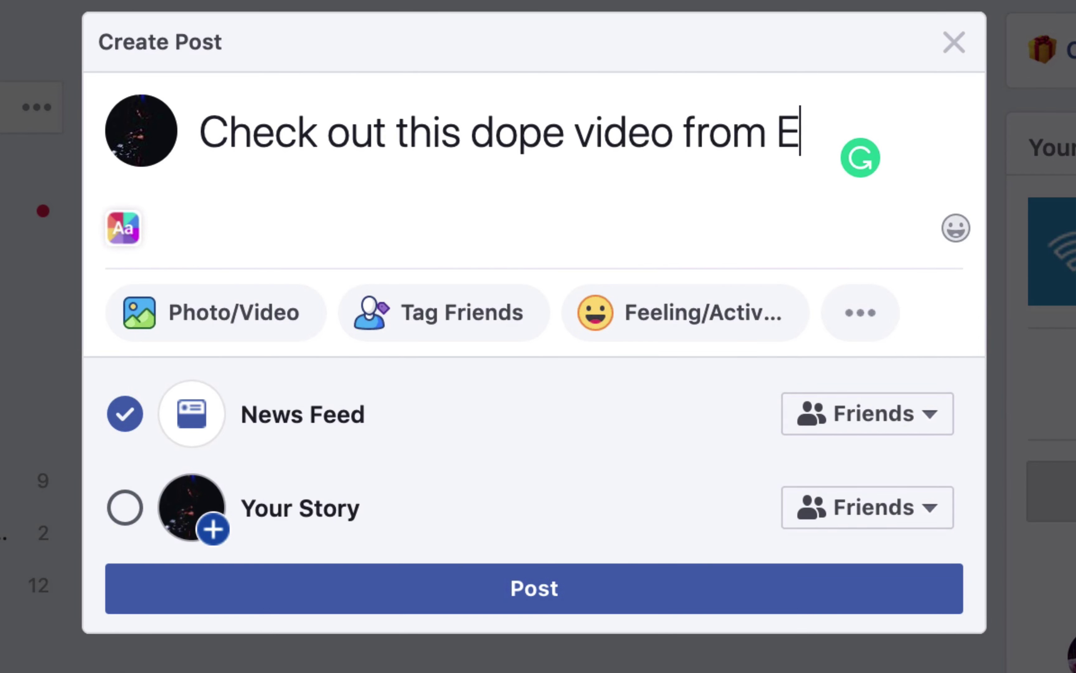
{"action": "type", "text": "DMProd"}
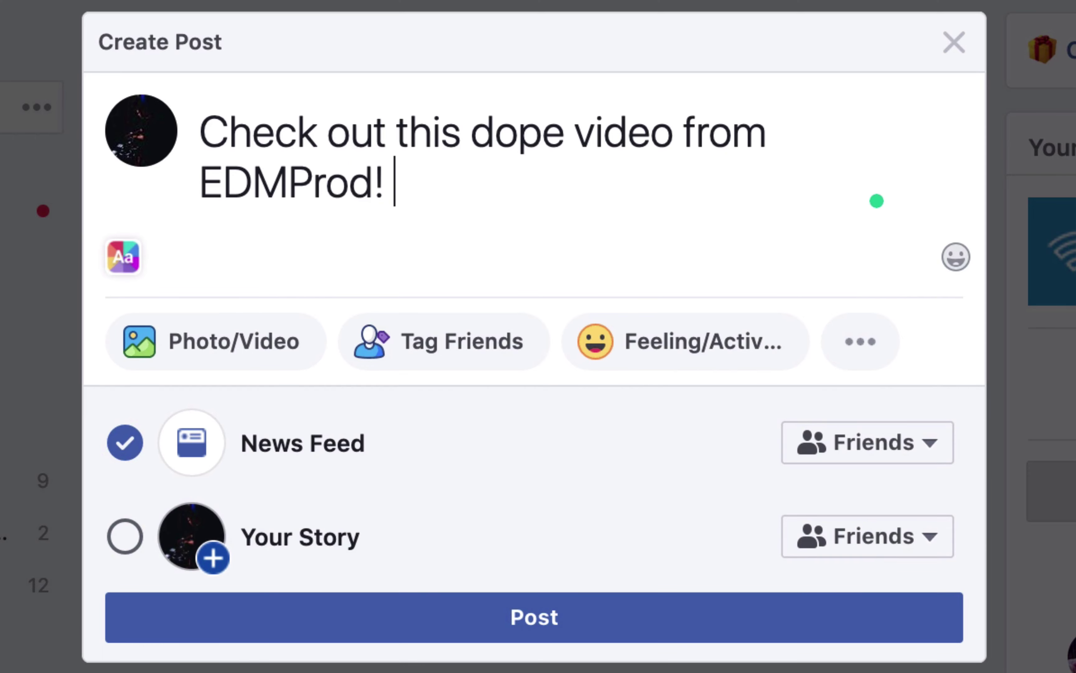
{"action": "type", "text": "! I learned "}
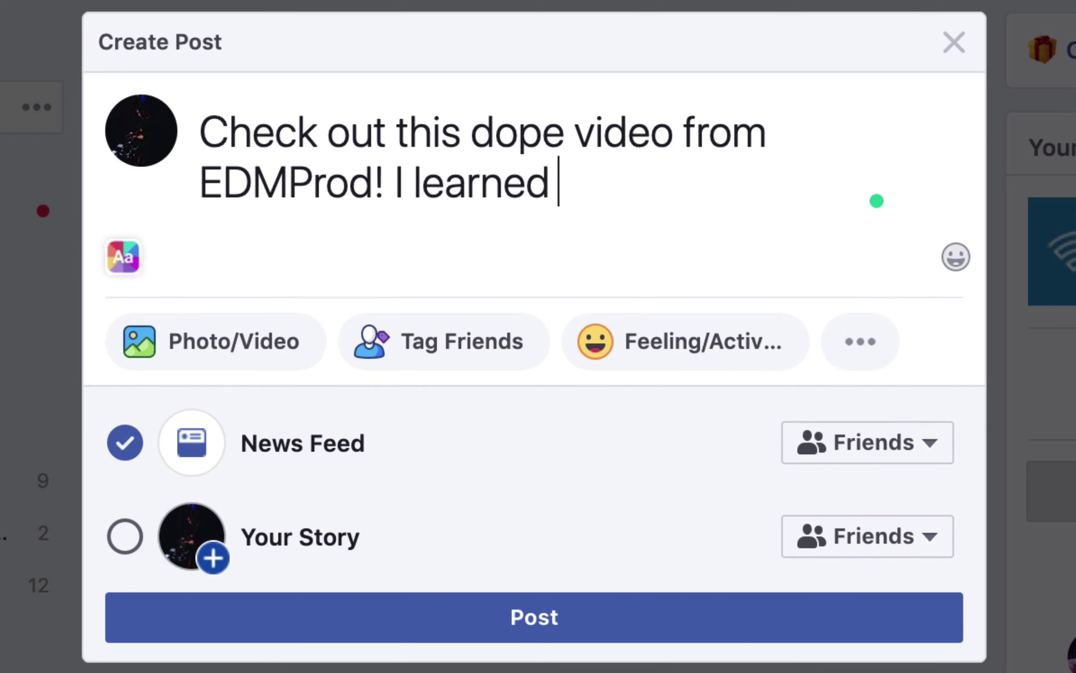
{"action": "type", "text": "heaps, for"}
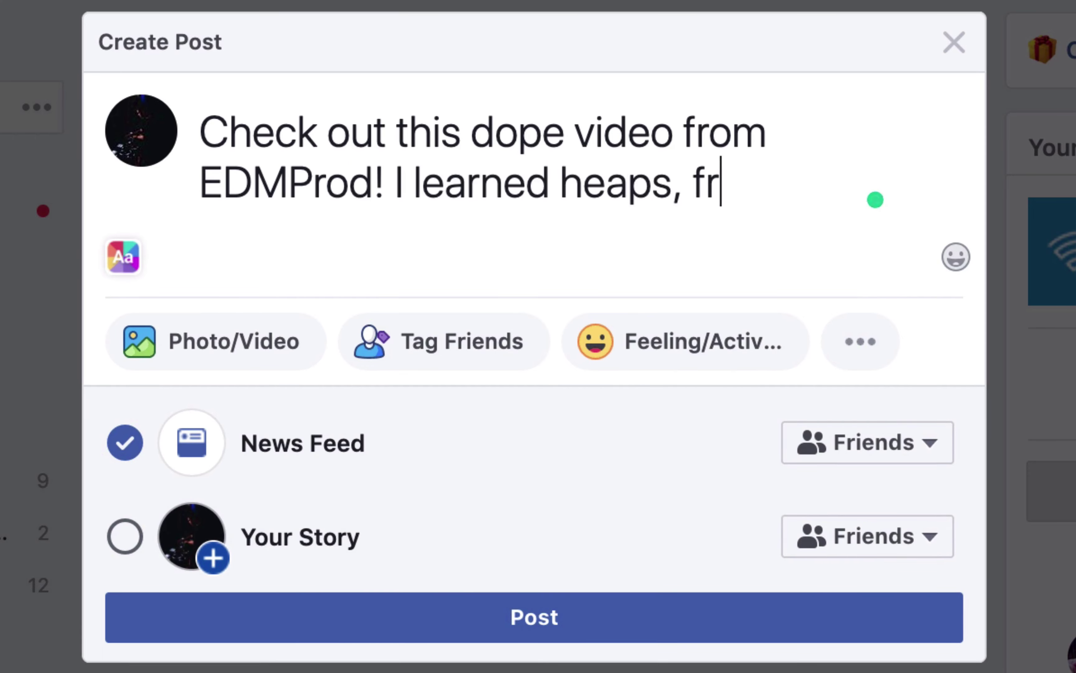
{"action": "key", "text": "BackSpace"}
{"action": "type", "text": "or real"}
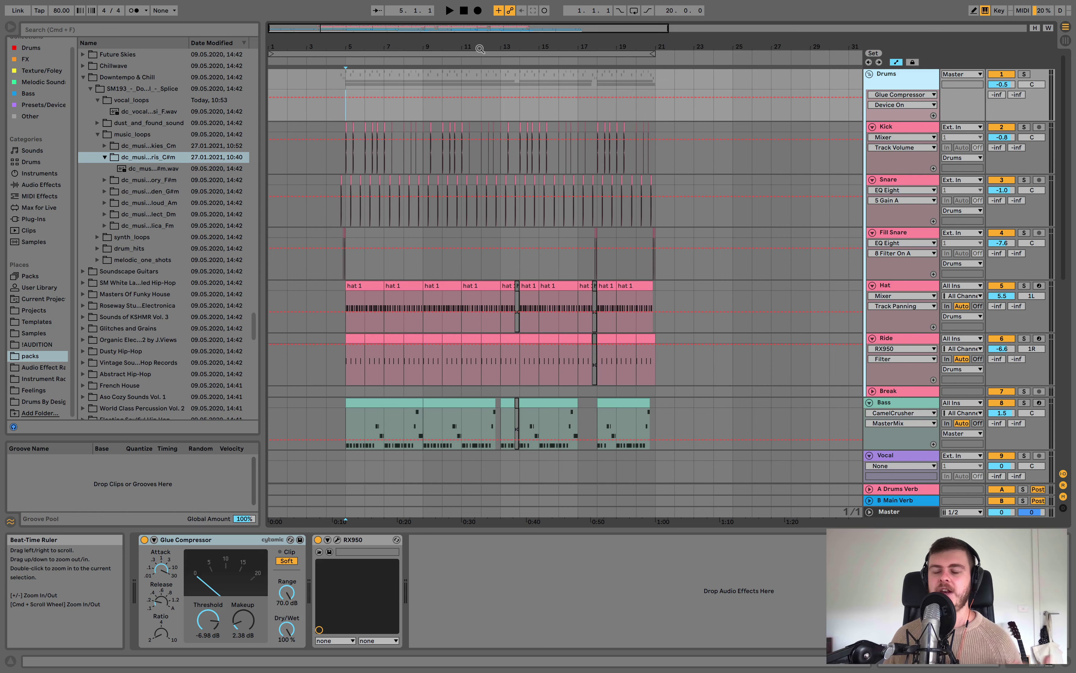